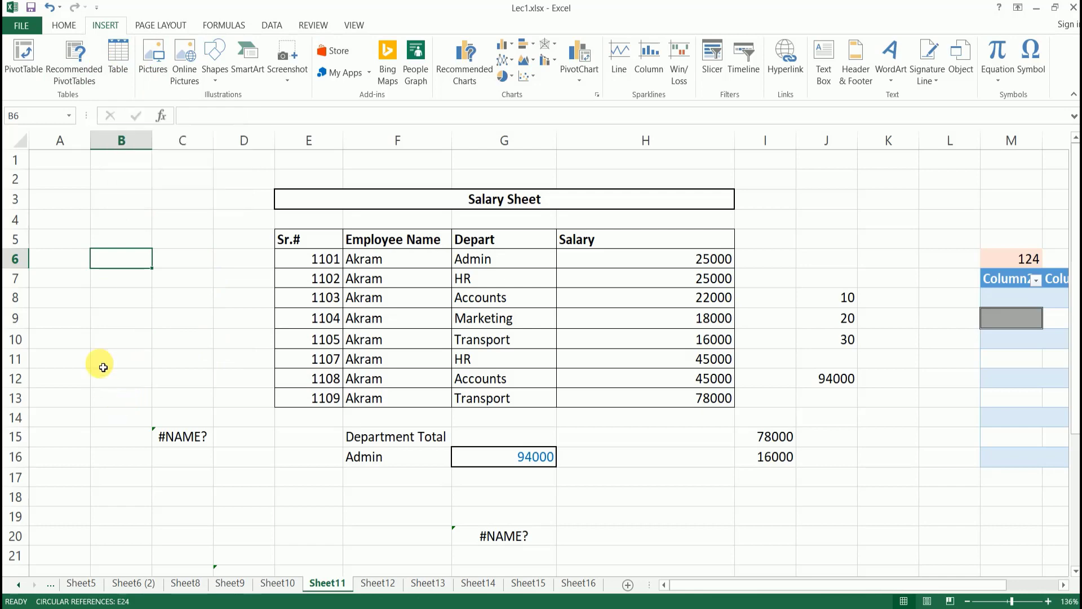
Try inserting a table over the empty range H20:K22 without existing headers, and undo the insertion.
{"action": "scroll", "coordinate": [296, 420], "scroll_direction": "down", "scroll_amount": 3}
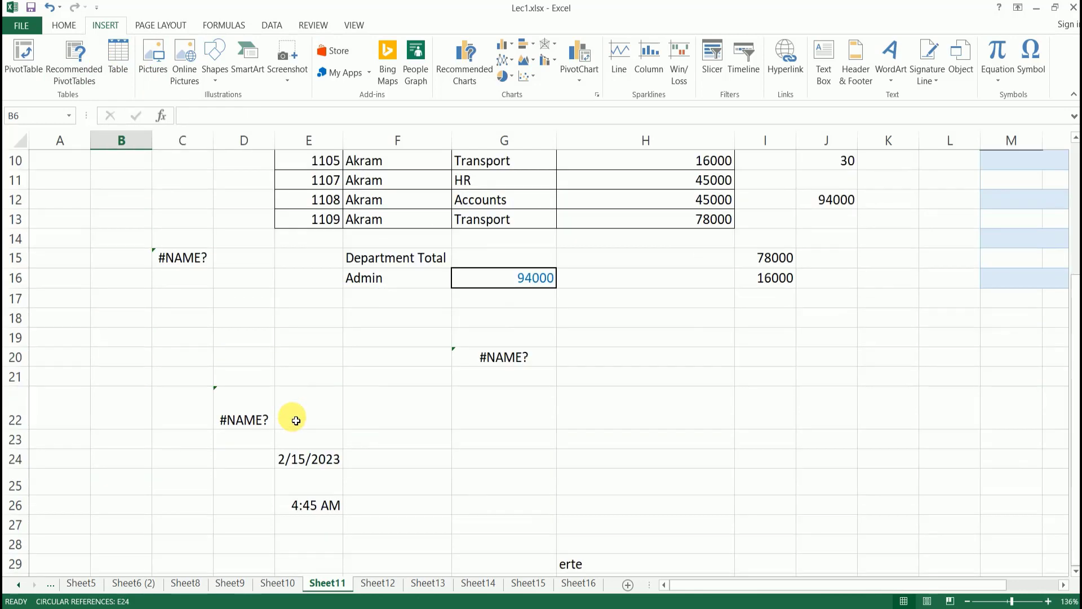
{"action": "scroll", "coordinate": [296, 420], "scroll_direction": "down", "scroll_amount": 2}
{"action": "left_click", "coordinate": [665, 321]}
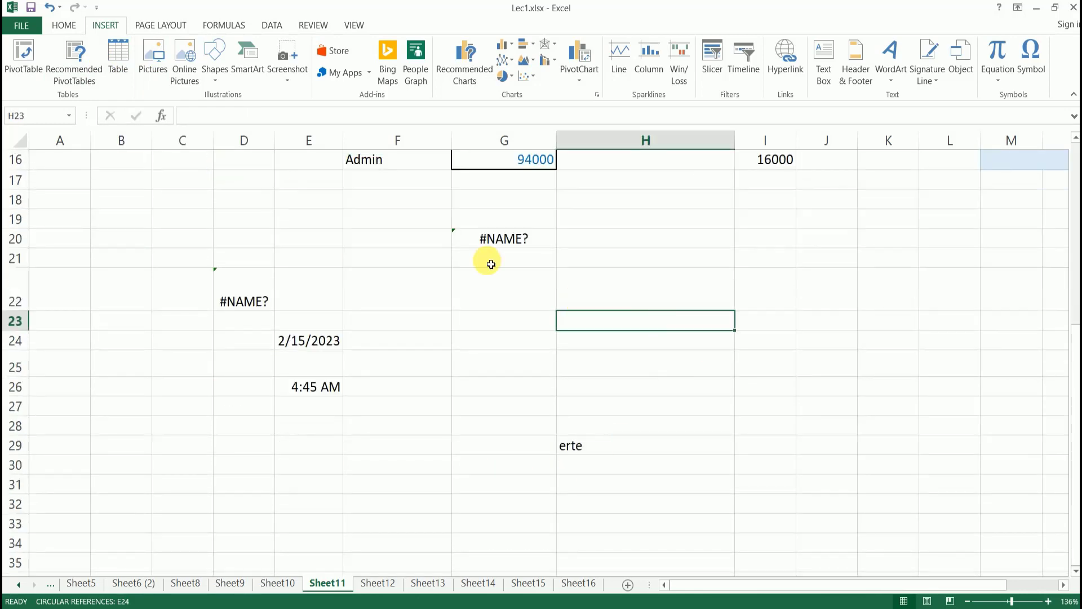
{"action": "scroll", "coordinate": [785, 312], "scroll_direction": "up", "scroll_amount": 4}
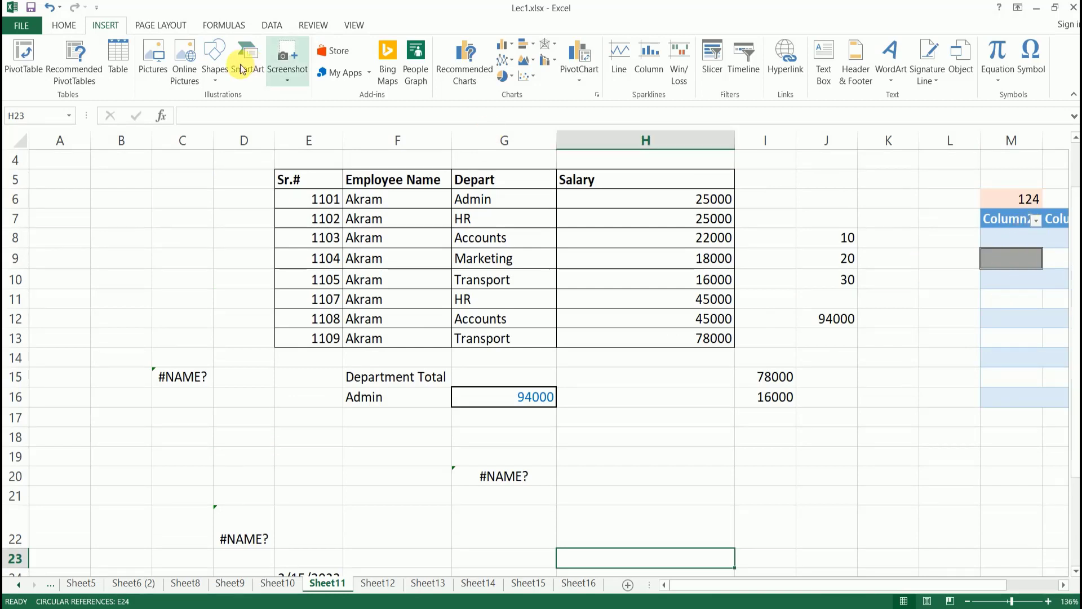
{"action": "left_click", "coordinate": [117, 74]}
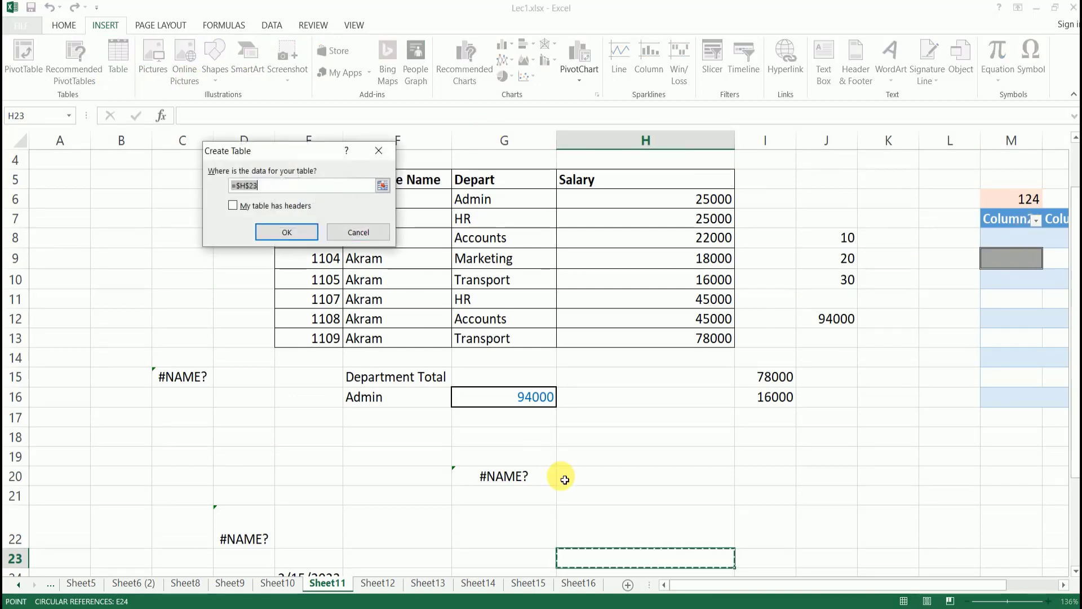
{"action": "left_click_drag", "start_coordinate": [657, 482], "coordinate": [881, 530]}
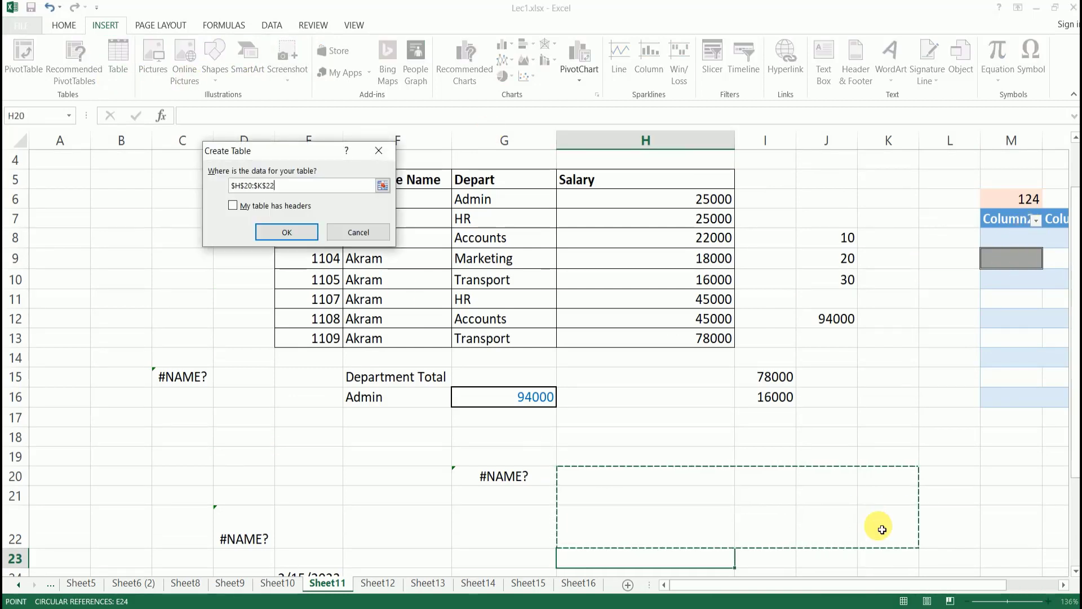
{"action": "left_click", "coordinate": [287, 232]}
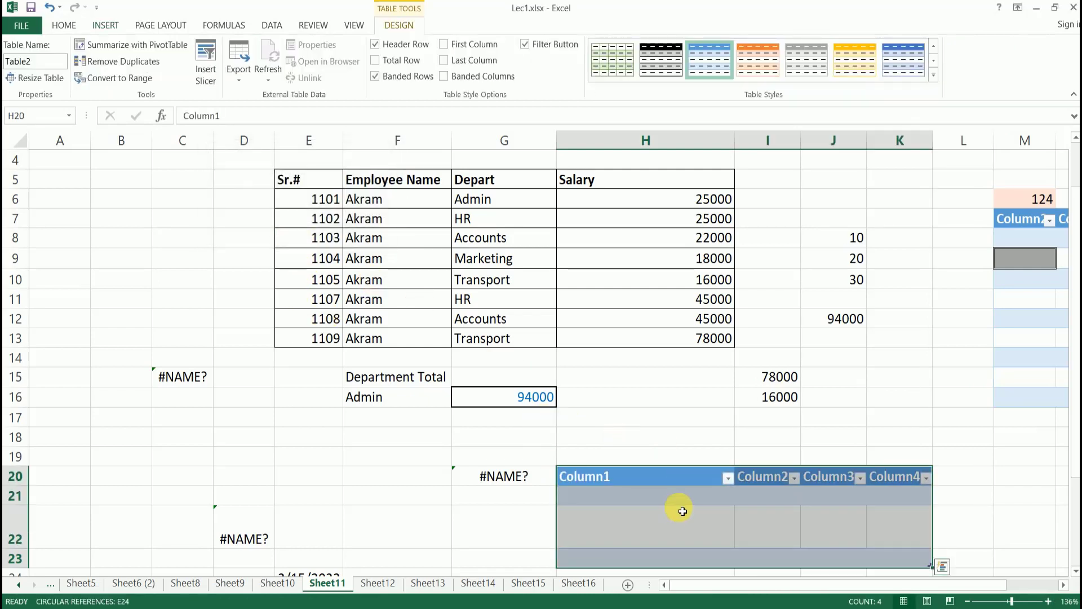
{"action": "key", "text": "ctrl+z"}
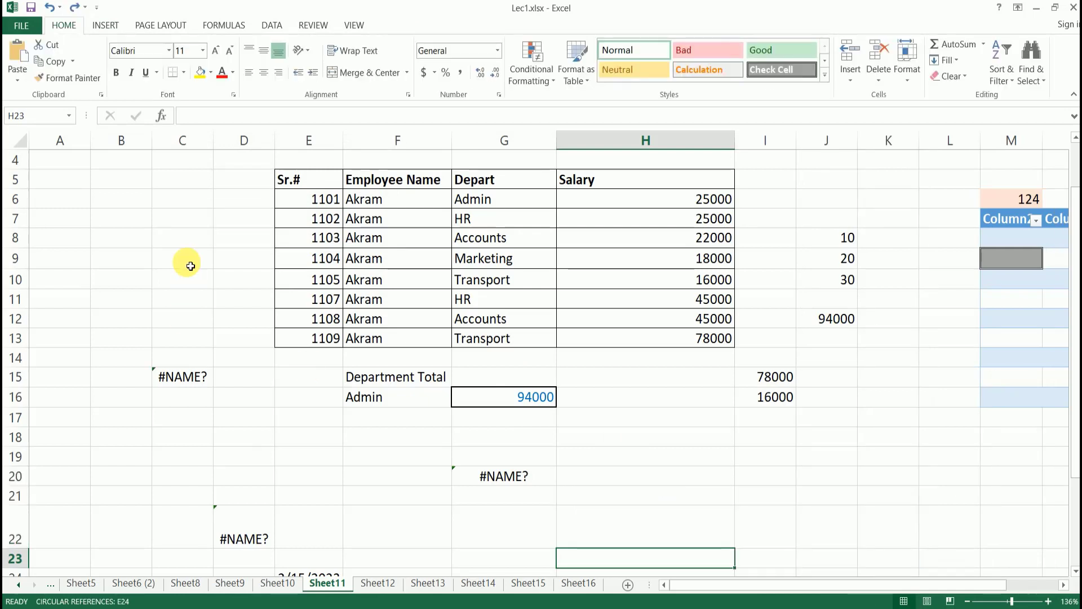
Insert the picture "10x Excell Skill with chatgpt.jpg" from the Desktop at cell C8.
{"action": "left_click", "coordinate": [161, 234]}
{"action": "left_click", "coordinate": [99, 25]}
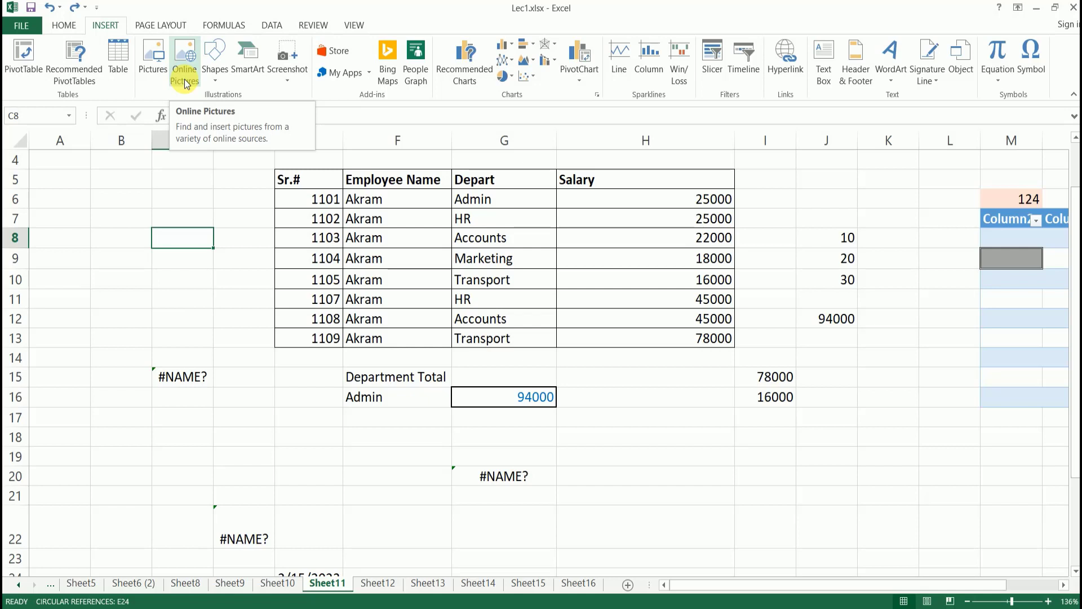
{"action": "left_click", "coordinate": [155, 75]}
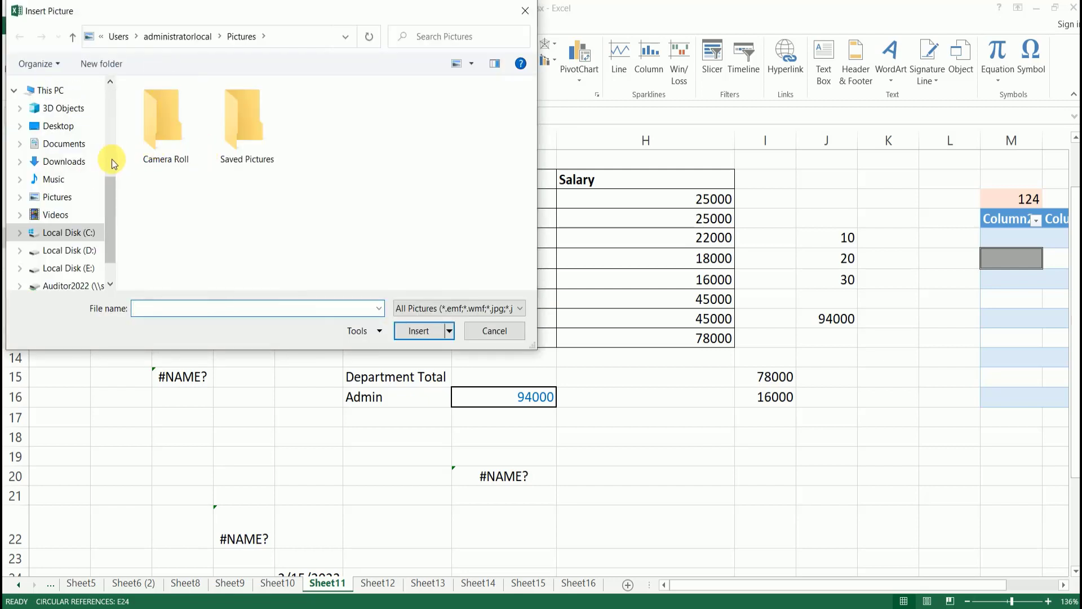
{"action": "left_click_drag", "start_coordinate": [114, 187], "coordinate": [107, 79]}
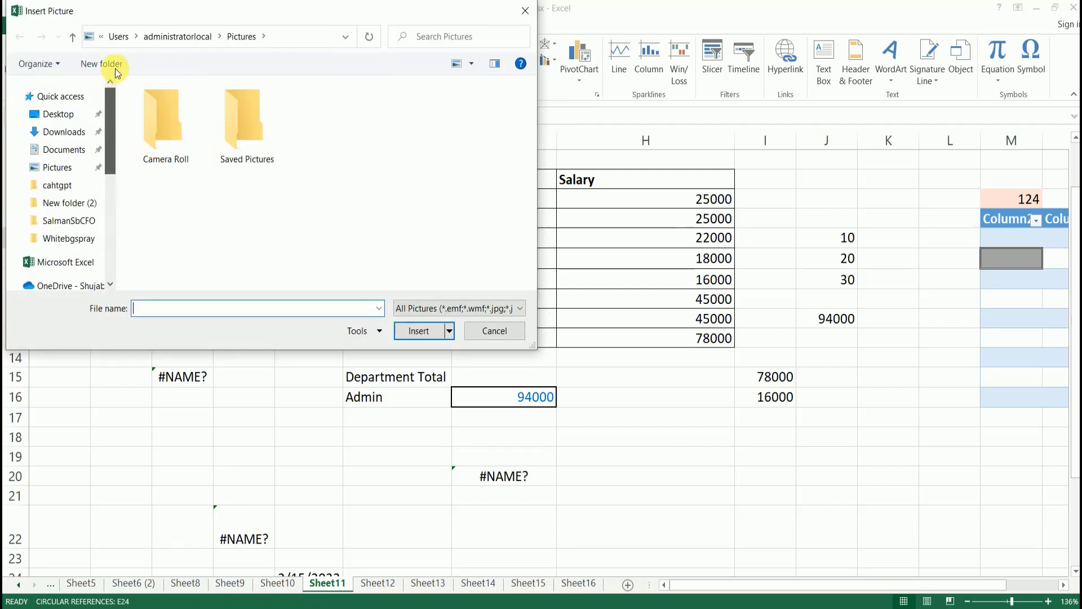
{"action": "left_click", "coordinate": [59, 113]}
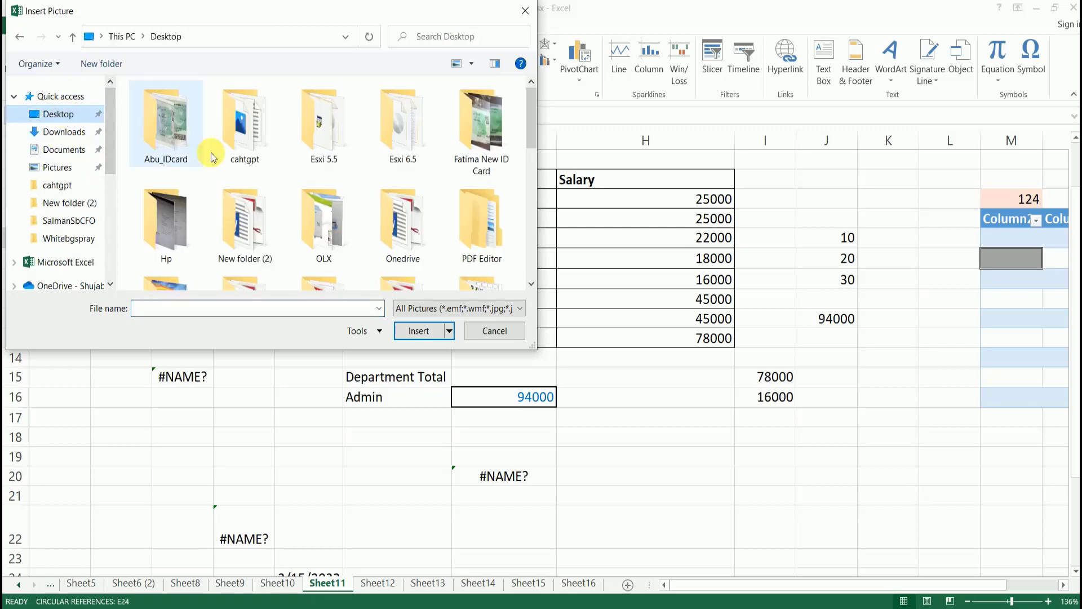
{"action": "scroll", "coordinate": [397, 158], "scroll_direction": "down", "scroll_amount": 3}
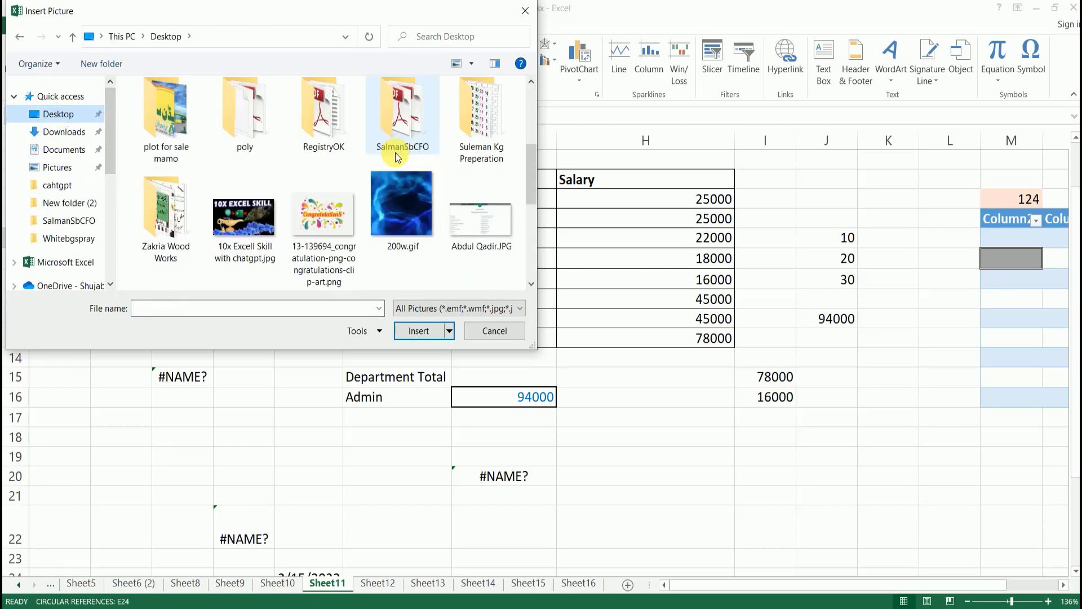
{"action": "left_click", "coordinate": [256, 228]}
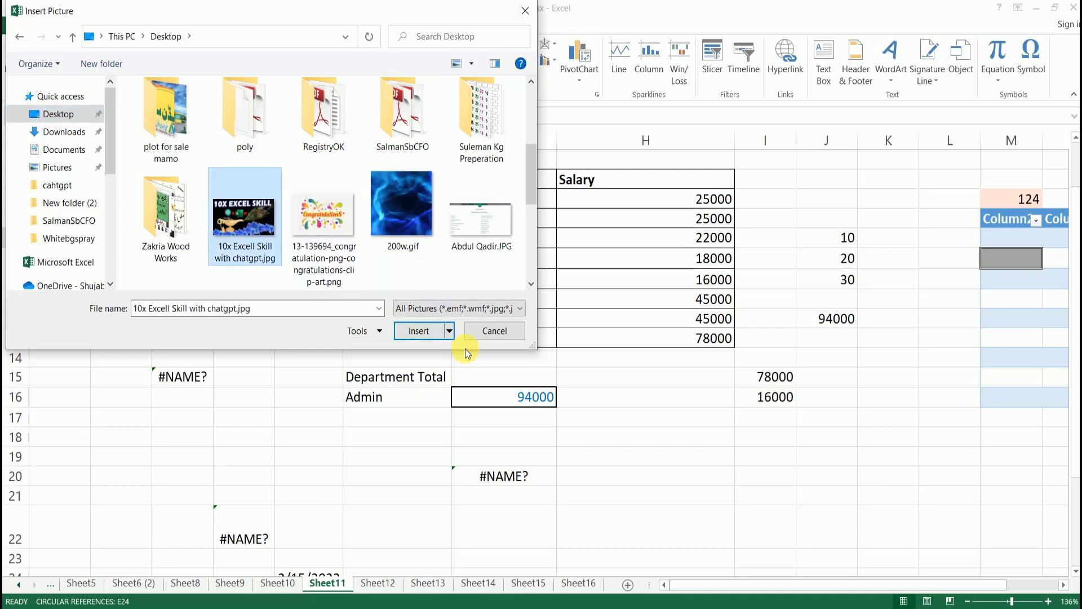
{"action": "left_click", "coordinate": [428, 331]}
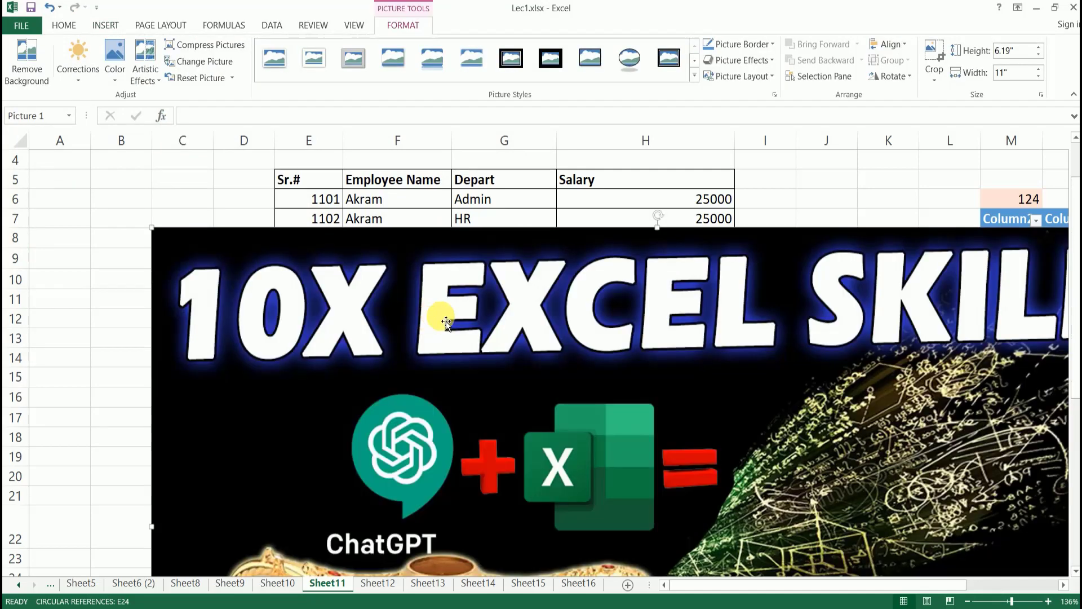
Shrink the inserted picture to about 4.28" high by 7.61" wide and move it to start near cell C10.
{"action": "scroll", "coordinate": [582, 290], "scroll_direction": "down", "scroll_amount": 7}
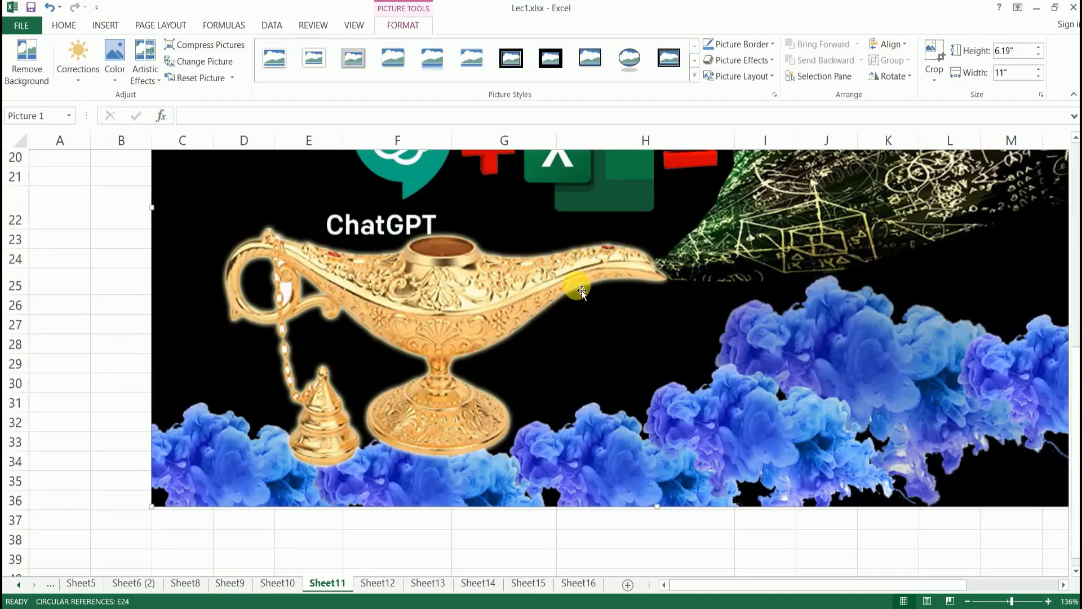
{"action": "scroll", "coordinate": [581, 289], "scroll_direction": "up", "scroll_amount": 5}
{"action": "scroll", "coordinate": [582, 290], "scroll_direction": "up", "scroll_amount": 3}
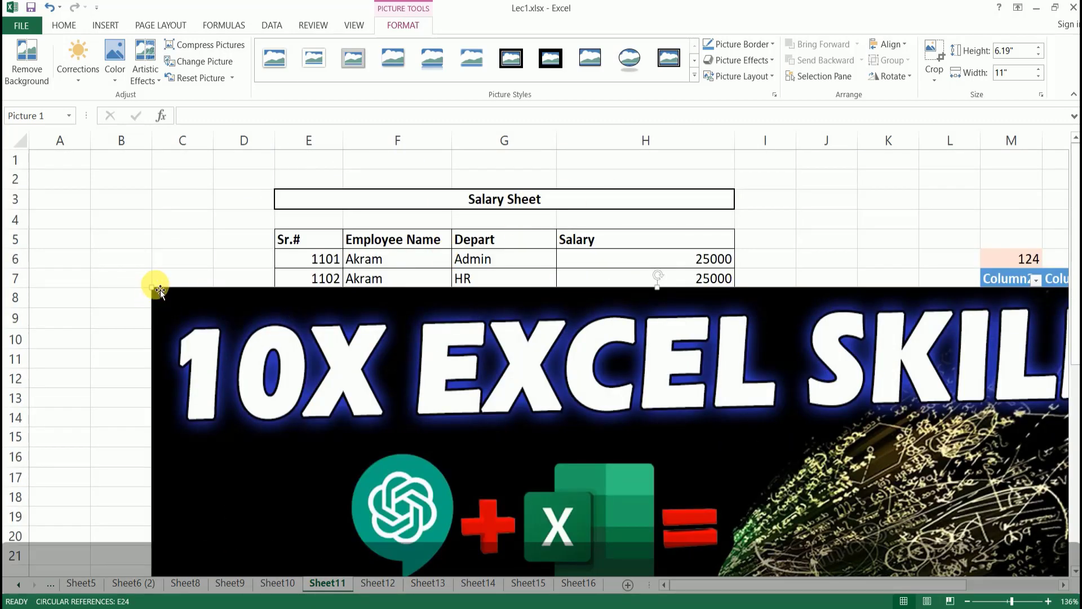
{"action": "left_click", "coordinate": [155, 288]}
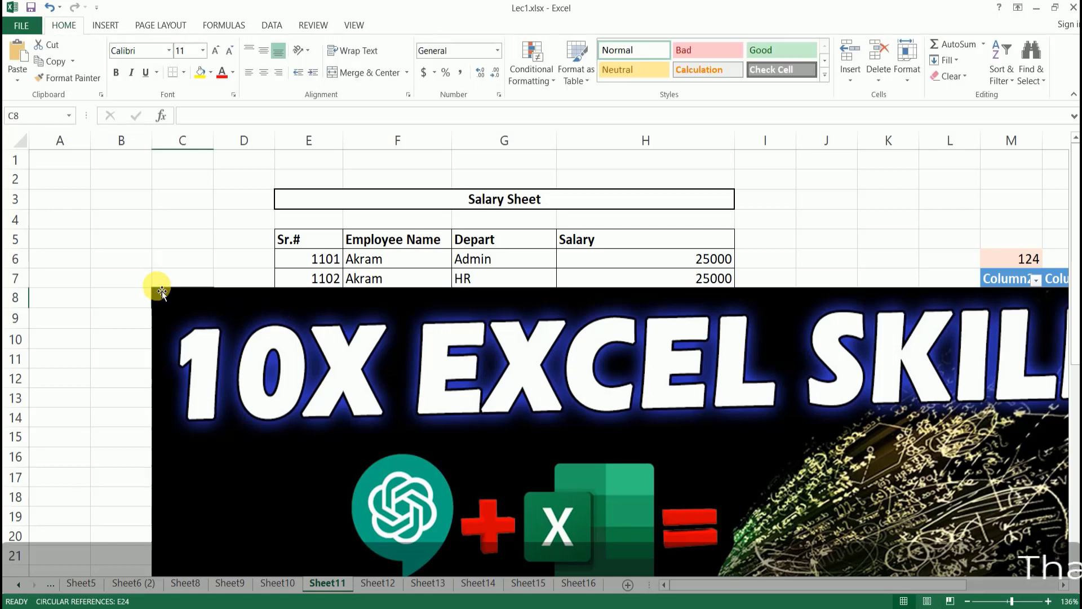
{"action": "left_click", "coordinate": [177, 323]}
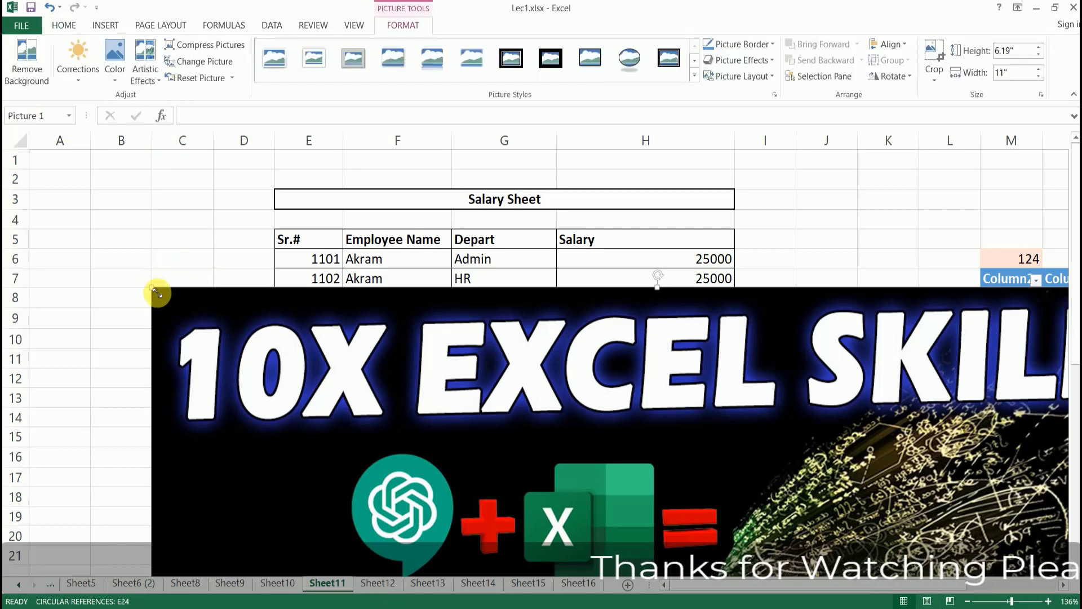
{"action": "left_click_drag", "start_coordinate": [159, 295], "coordinate": [728, 479]}
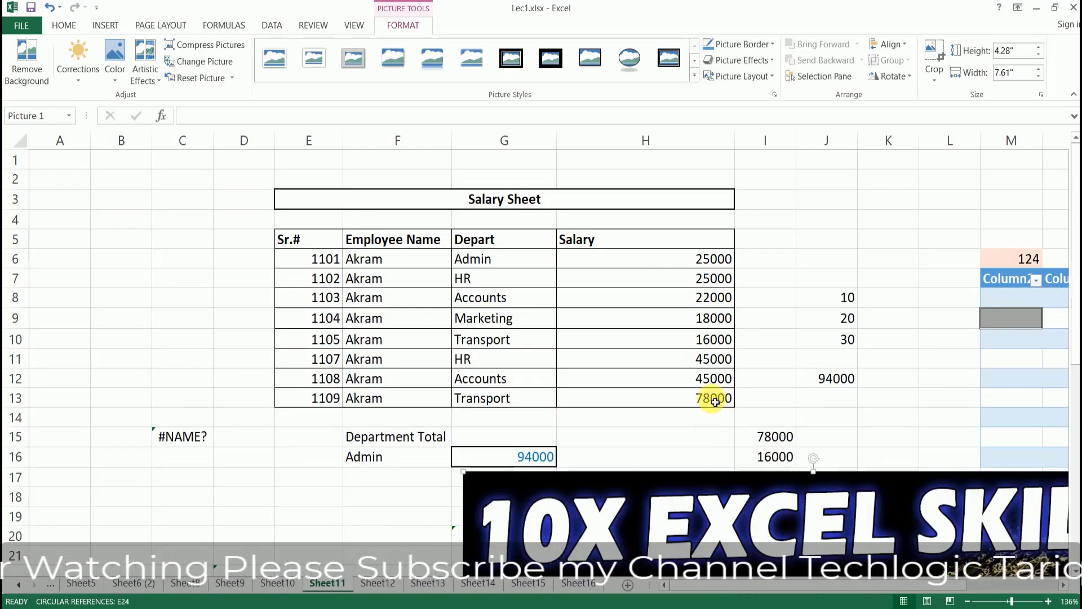
{"action": "scroll", "coordinate": [719, 399], "scroll_direction": "down", "scroll_amount": 3}
{"action": "left_click_drag", "start_coordinate": [630, 375], "coordinate": [434, 235]}
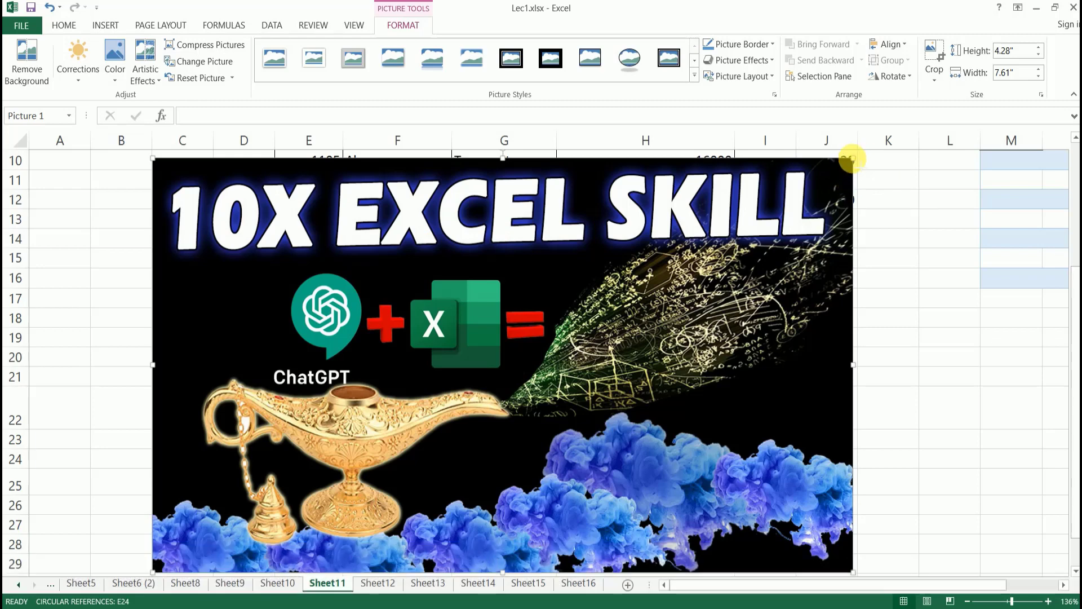
Move the picture below the salary table starting in column H and resize it to about 2.45" high by 4.36" wide.
{"action": "left_click_drag", "start_coordinate": [844, 163], "coordinate": [514, 358]}
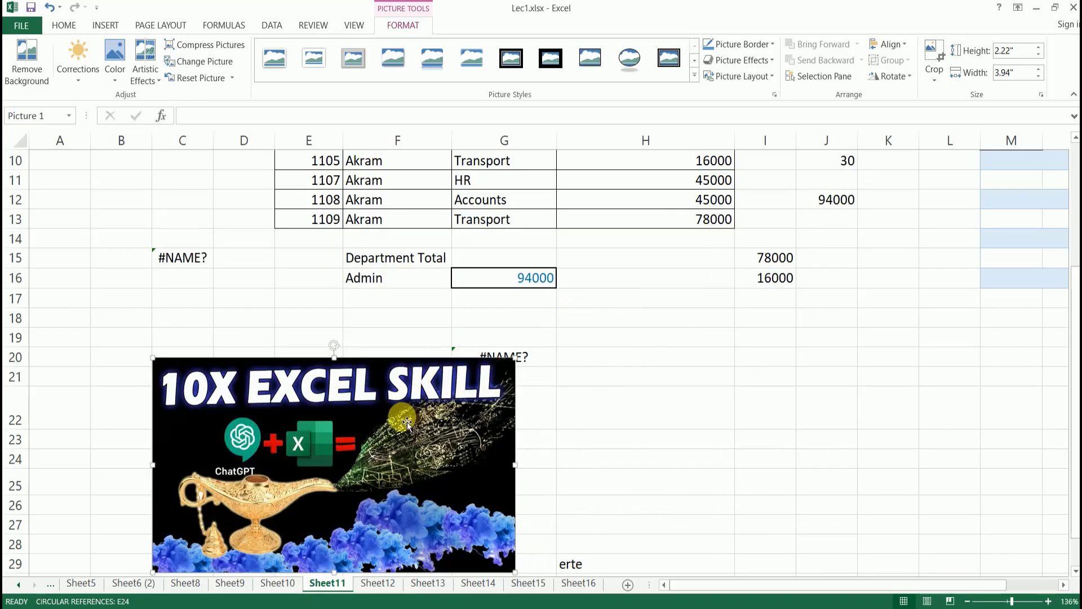
{"action": "left_click_drag", "start_coordinate": [430, 418], "coordinate": [839, 380]}
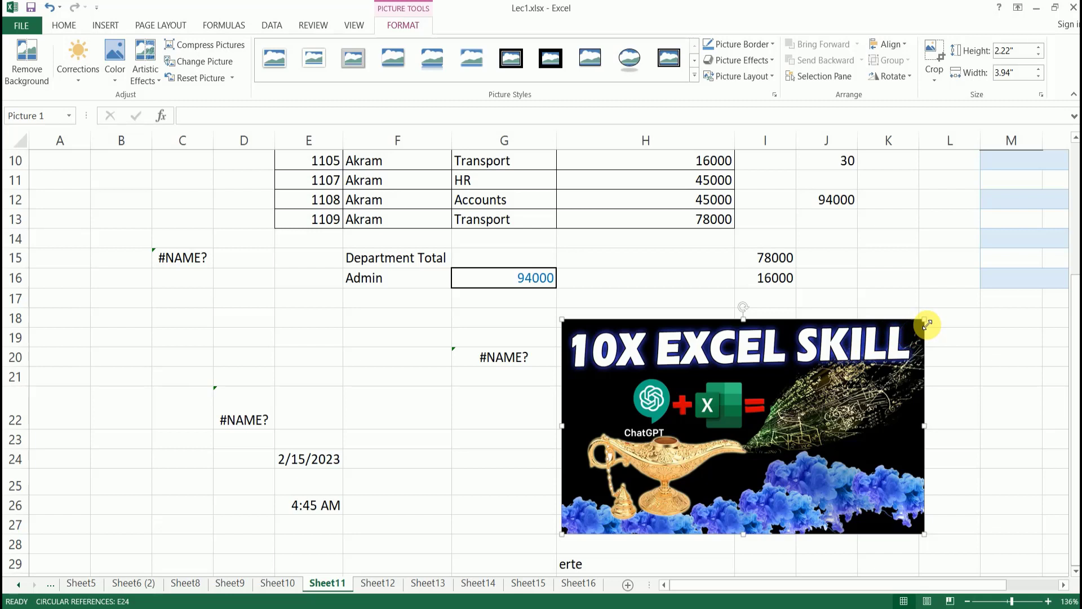
{"action": "left_click_drag", "start_coordinate": [922, 320], "coordinate": [916, 296]}
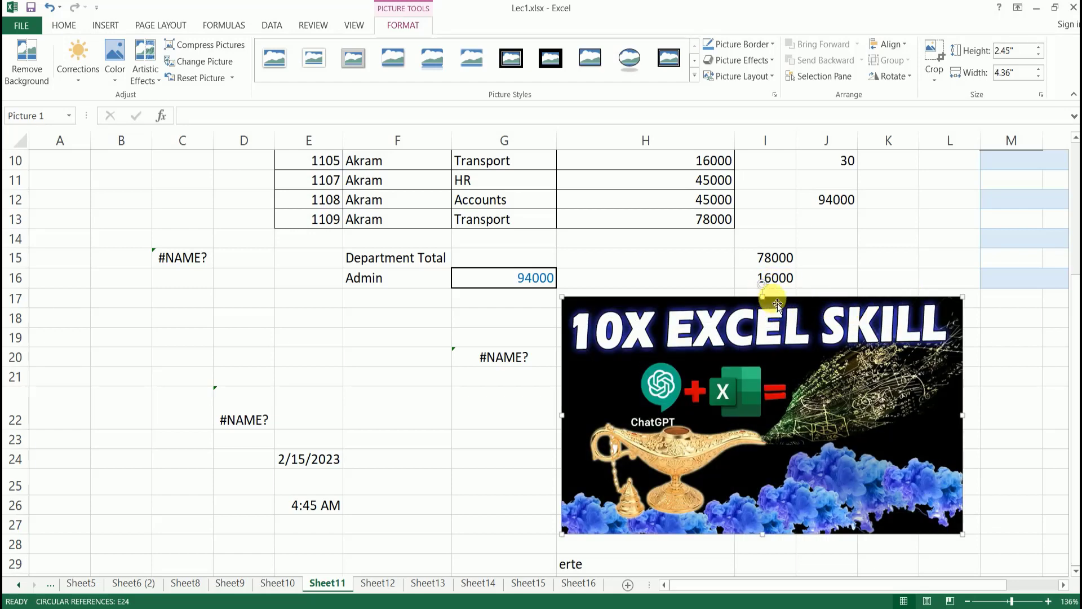
{"action": "left_click_drag", "start_coordinate": [767, 291], "coordinate": [756, 347]}
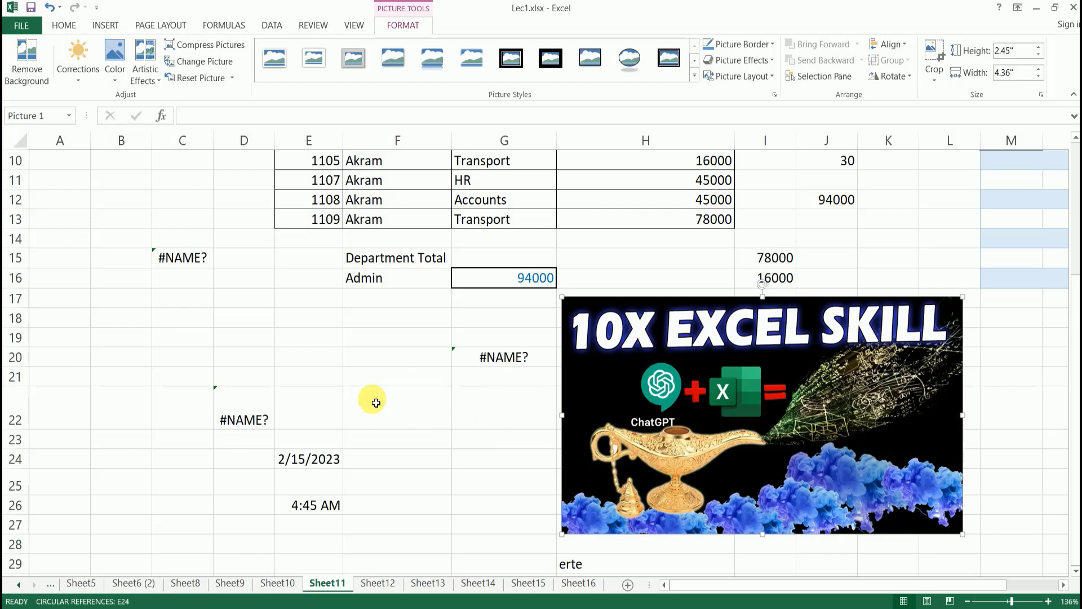
{"action": "left_click", "coordinate": [474, 406]}
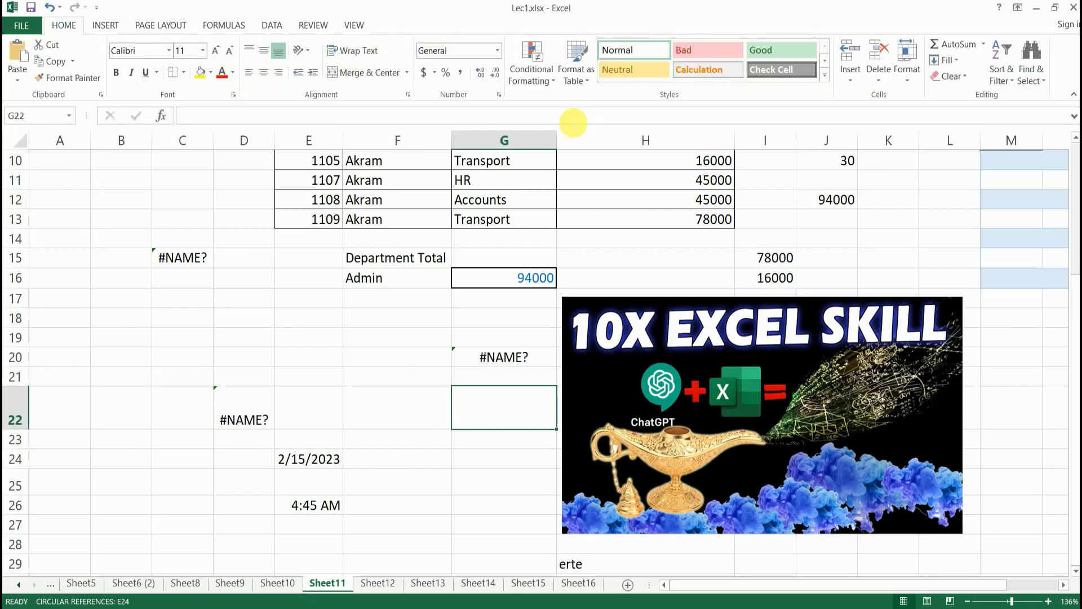
Shrink the picture to about 0.92" high by 1.63" wide and place it within column H at rows 17 to 21.
{"action": "left_click", "coordinate": [619, 367]}
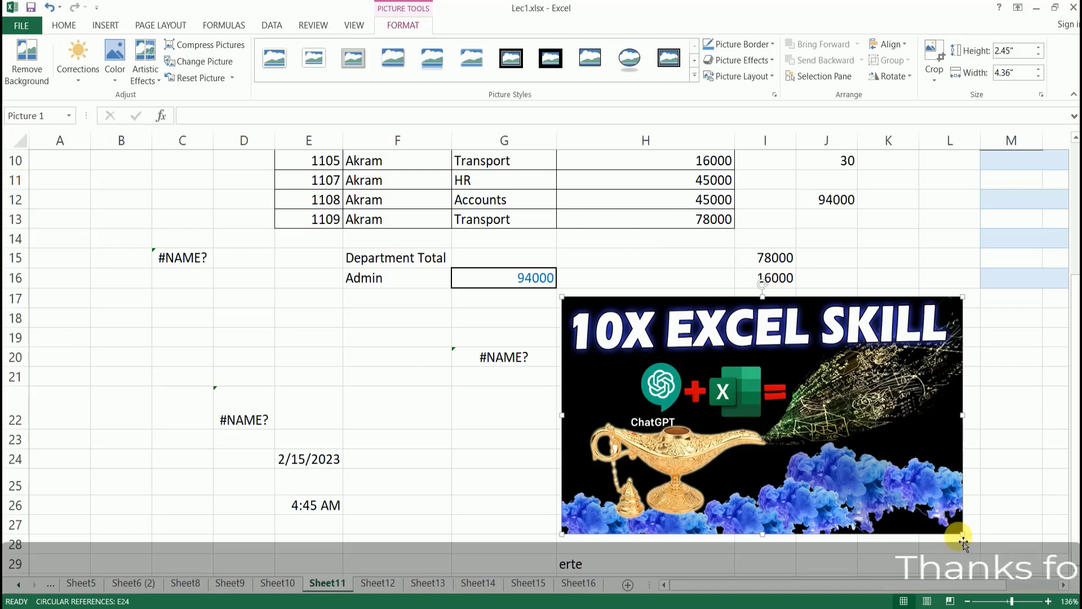
{"action": "left_click_drag", "start_coordinate": [968, 538], "coordinate": [713, 386]}
{"action": "left_click_drag", "start_coordinate": [616, 344], "coordinate": [640, 343]}
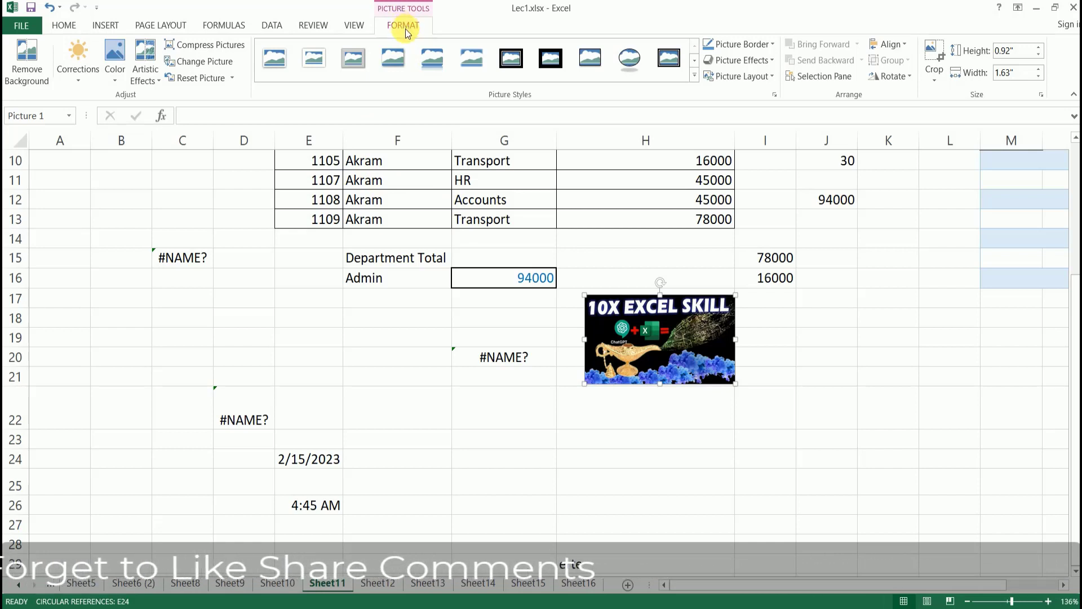
Try removing the picture's background so that only the golden lamp is kept, and undo the removal.
{"action": "left_click", "coordinate": [23, 71]}
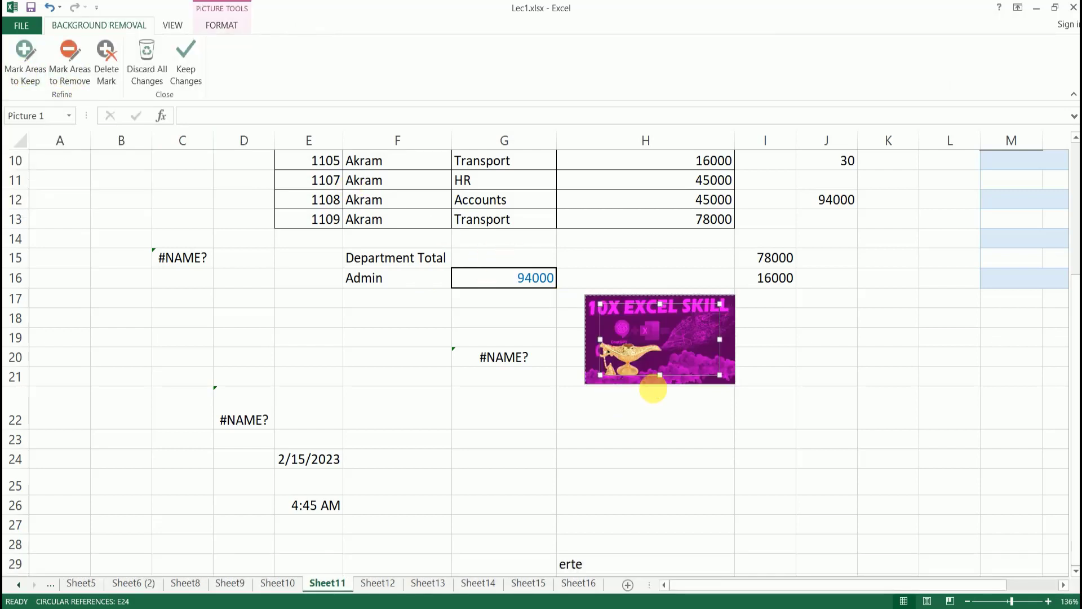
{"action": "left_click", "coordinate": [669, 408]}
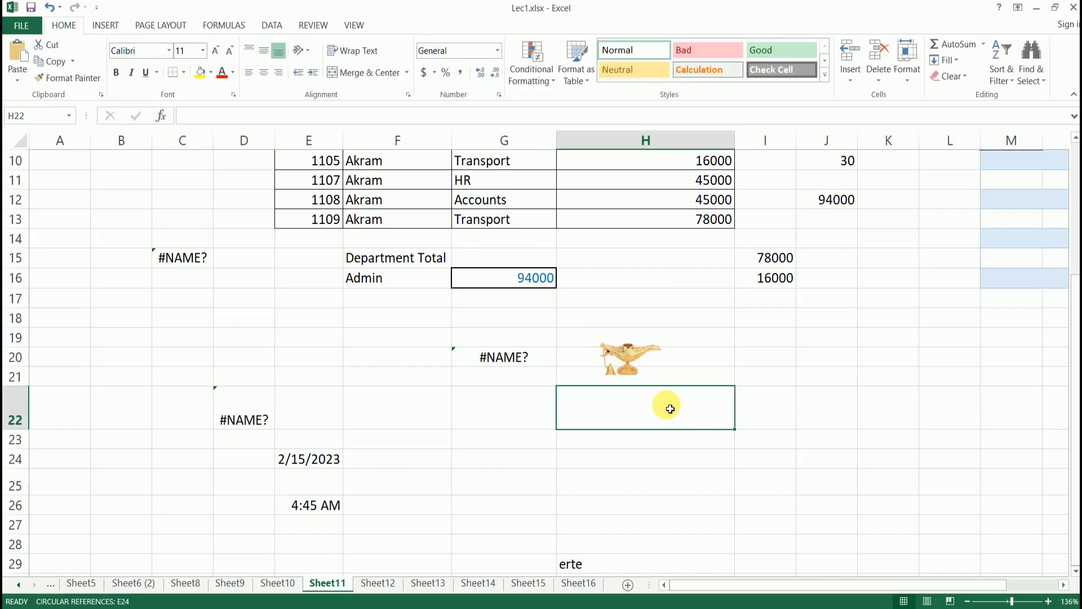
{"action": "left_click", "coordinate": [641, 364]}
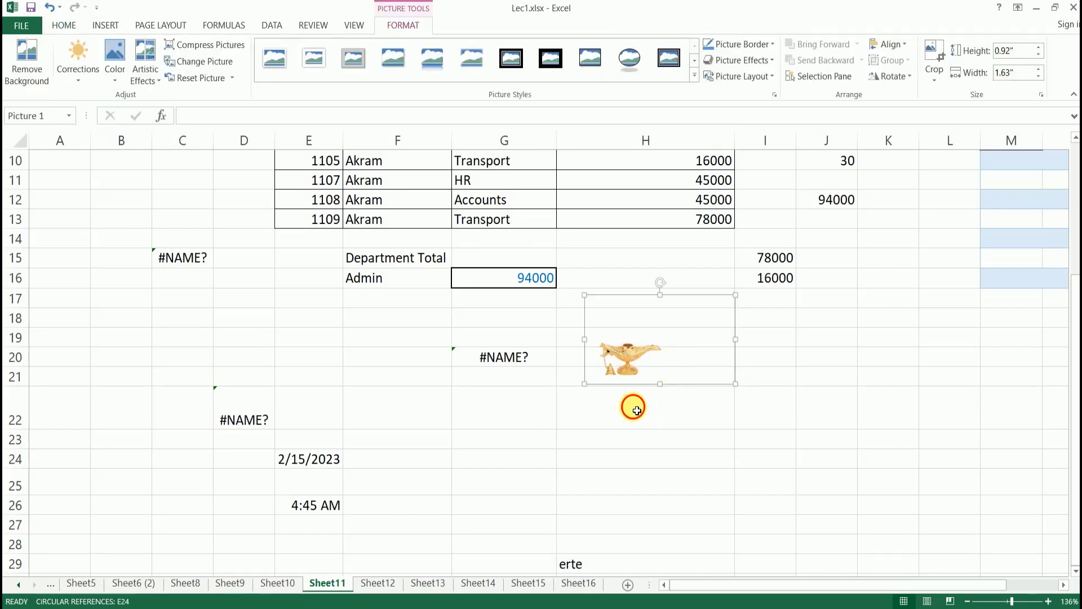
{"action": "left_click", "coordinate": [632, 405]}
{"action": "left_click", "coordinate": [621, 354]}
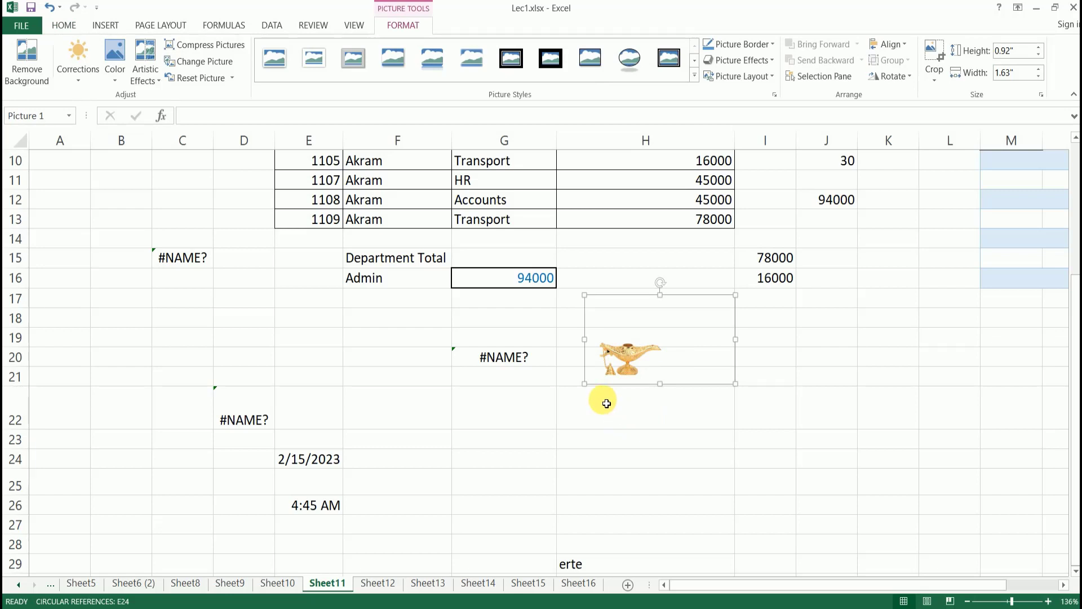
{"action": "key", "text": "ctrl+z"}
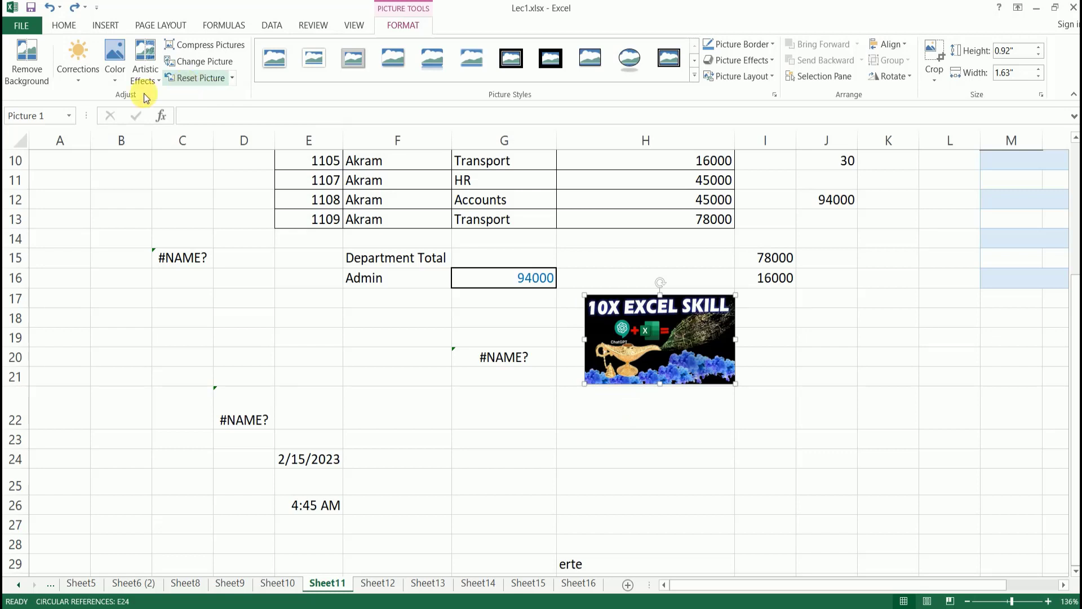
Adjust the picture corrections to 81% sharpness, 57% brightness and -68% contrast.
{"action": "left_click", "coordinate": [80, 82]}
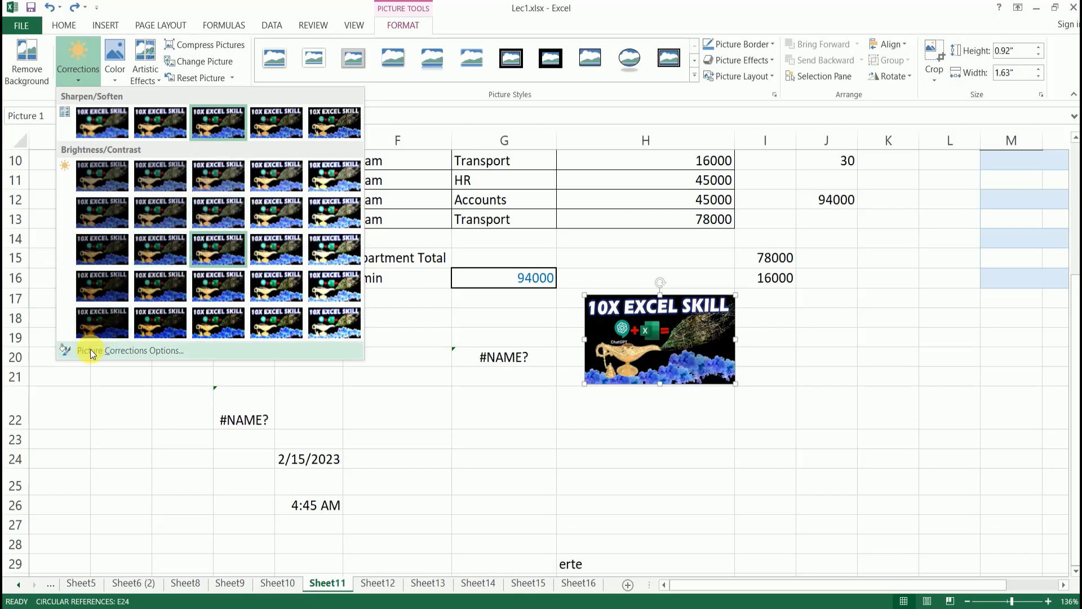
{"action": "left_click", "coordinate": [136, 350]}
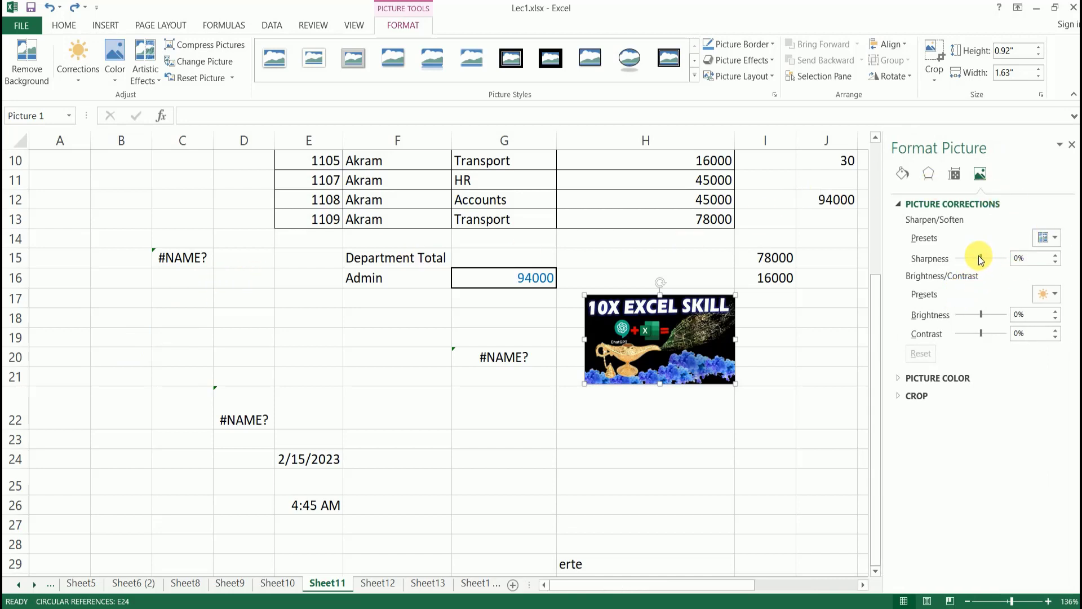
{"action": "left_click_drag", "start_coordinate": [979, 258], "coordinate": [1002, 259]}
{"action": "left_click_drag", "start_coordinate": [981, 315], "coordinate": [967, 337]}
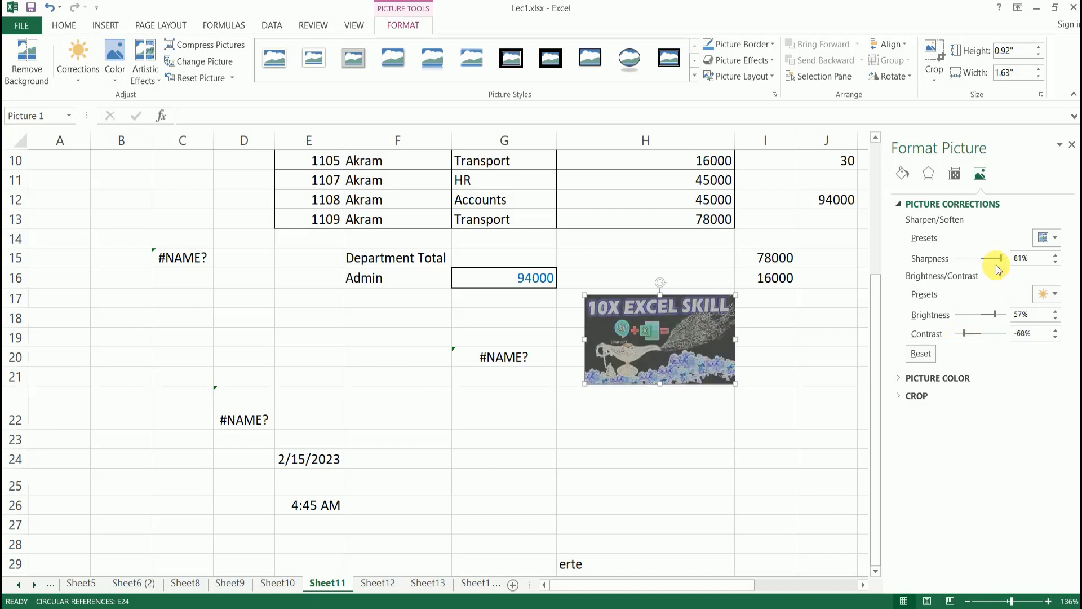
Expand the Crop settings of the picture, close the formatting options, and undo the sharpness, brightness and contrast corrections.
{"action": "left_click", "coordinate": [899, 397]}
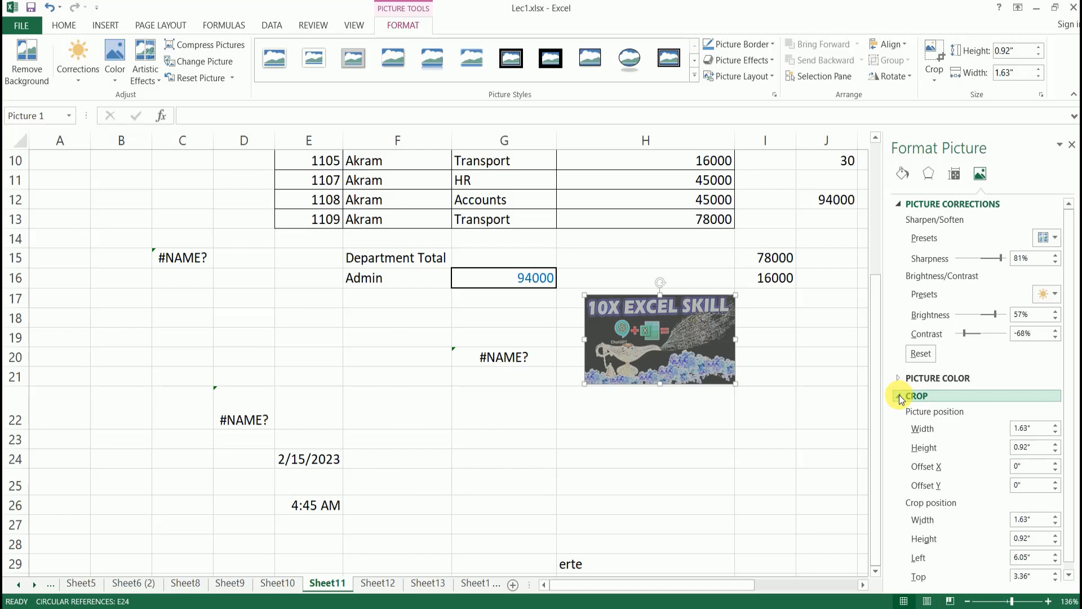
{"action": "left_click", "coordinate": [898, 394]}
{"action": "left_click", "coordinate": [898, 394]}
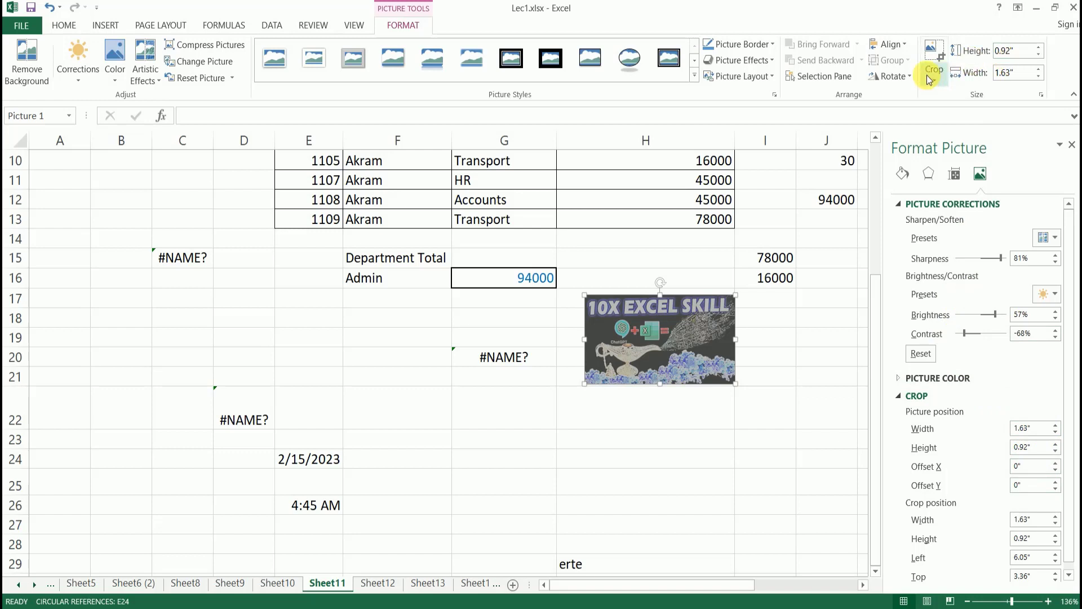
{"action": "left_click", "coordinate": [1073, 146]}
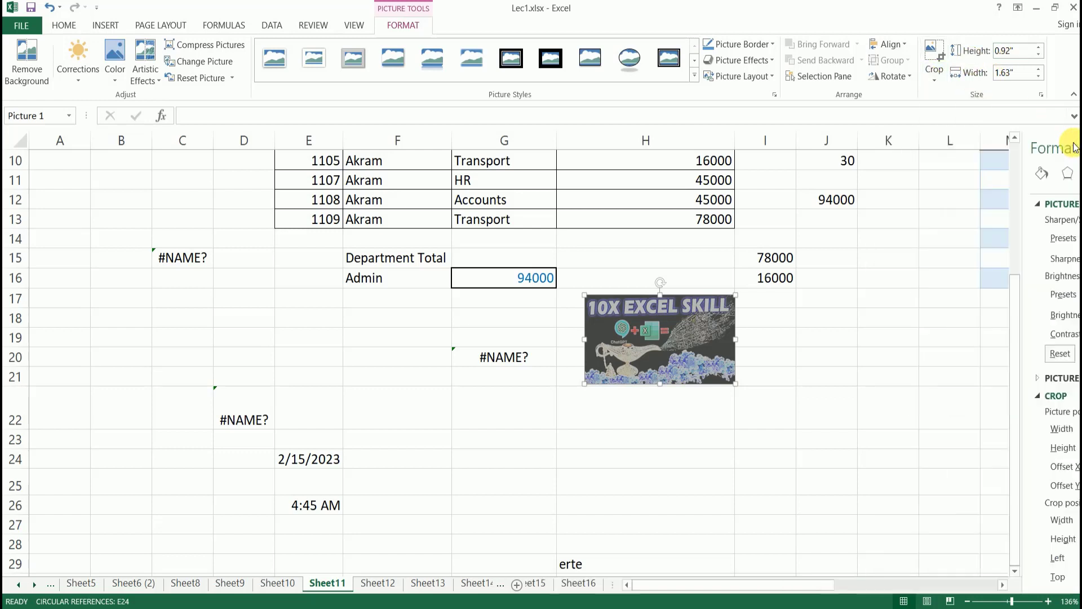
{"action": "key", "text": "ctrl+z"}
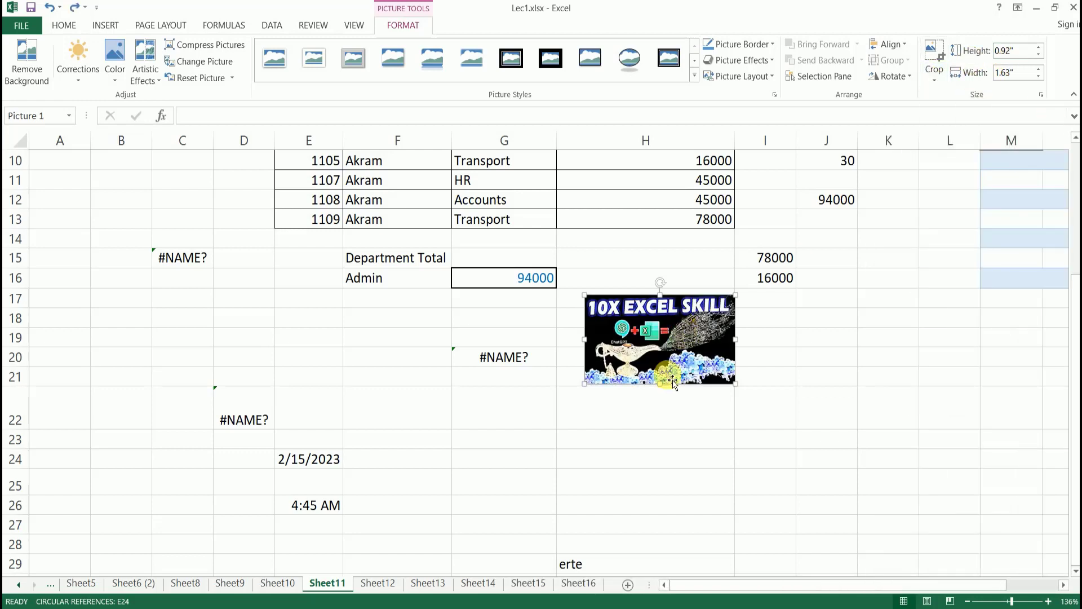
{"action": "key", "text": "ctrl+z"}
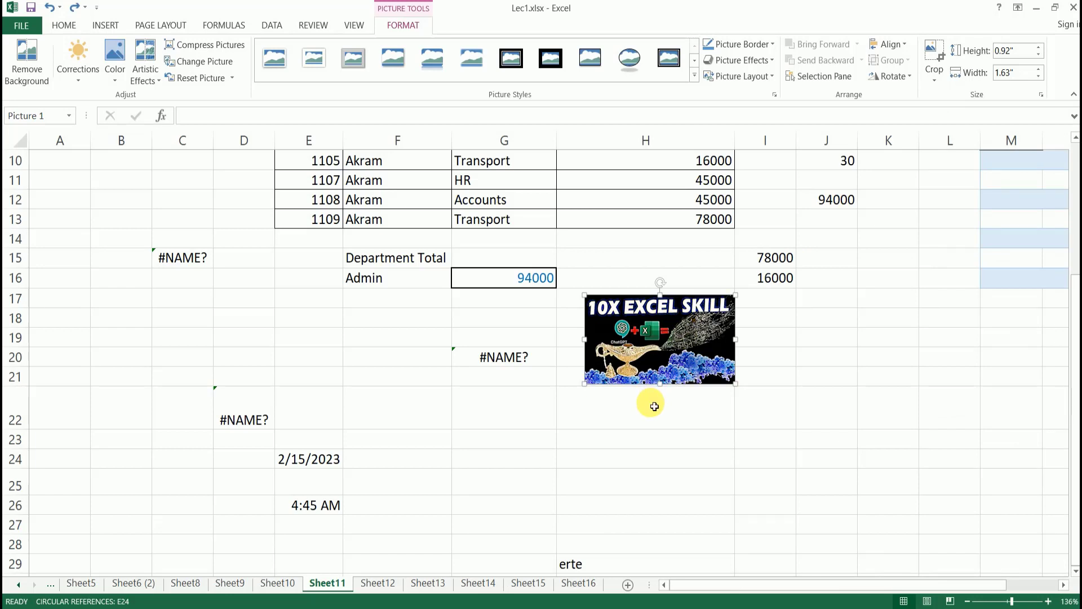
Try setting the picture's black background as the transparent color, and undo it.
{"action": "left_click", "coordinate": [654, 411]}
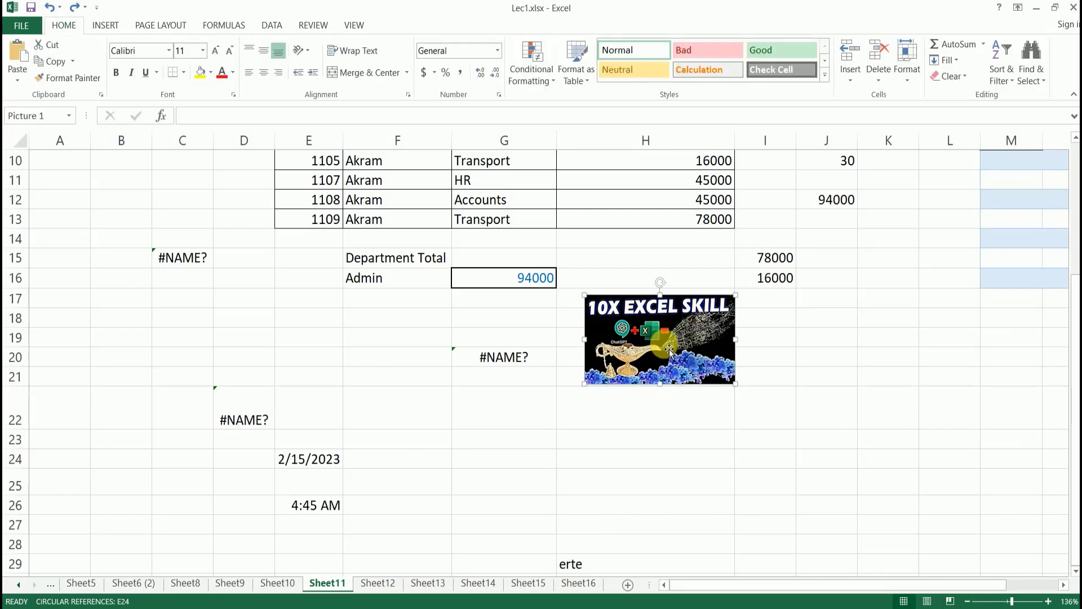
{"action": "left_click", "coordinate": [678, 326]}
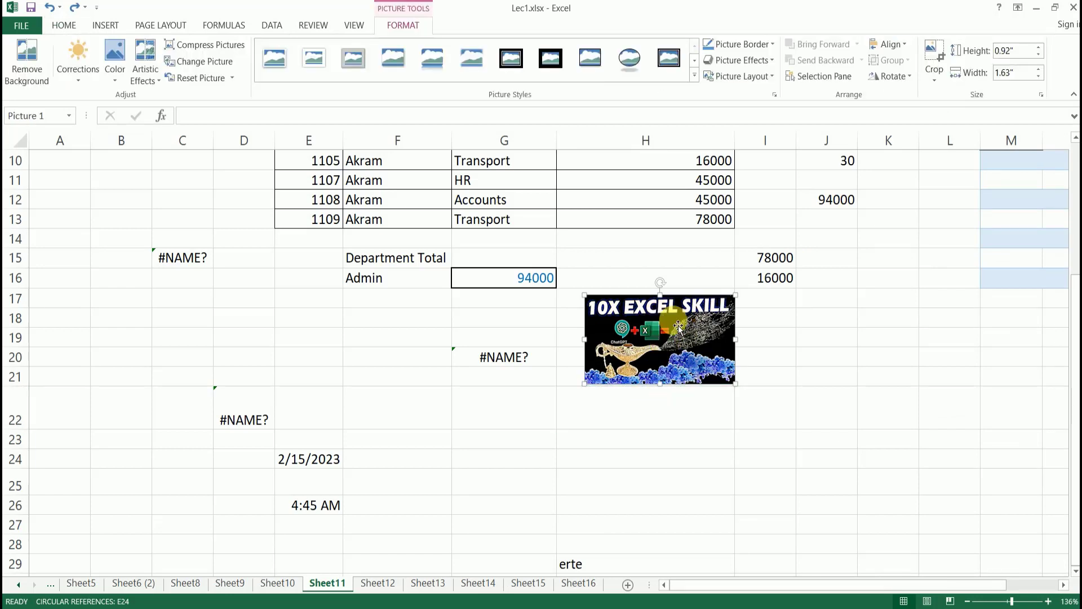
{"action": "left_click", "coordinate": [85, 78]}
{"action": "left_click", "coordinate": [85, 79]}
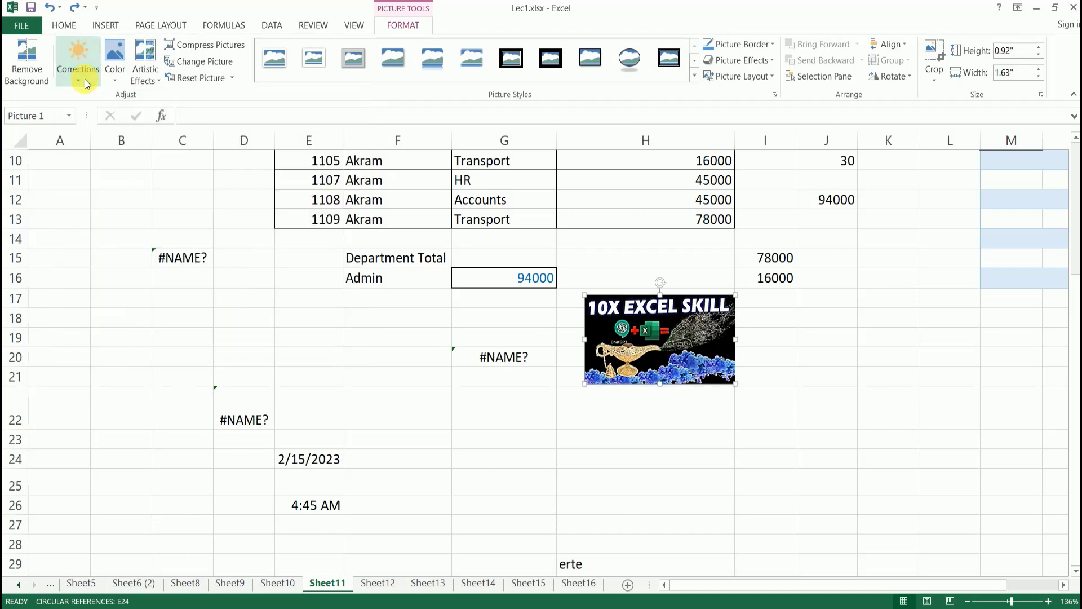
{"action": "left_click", "coordinate": [113, 79]}
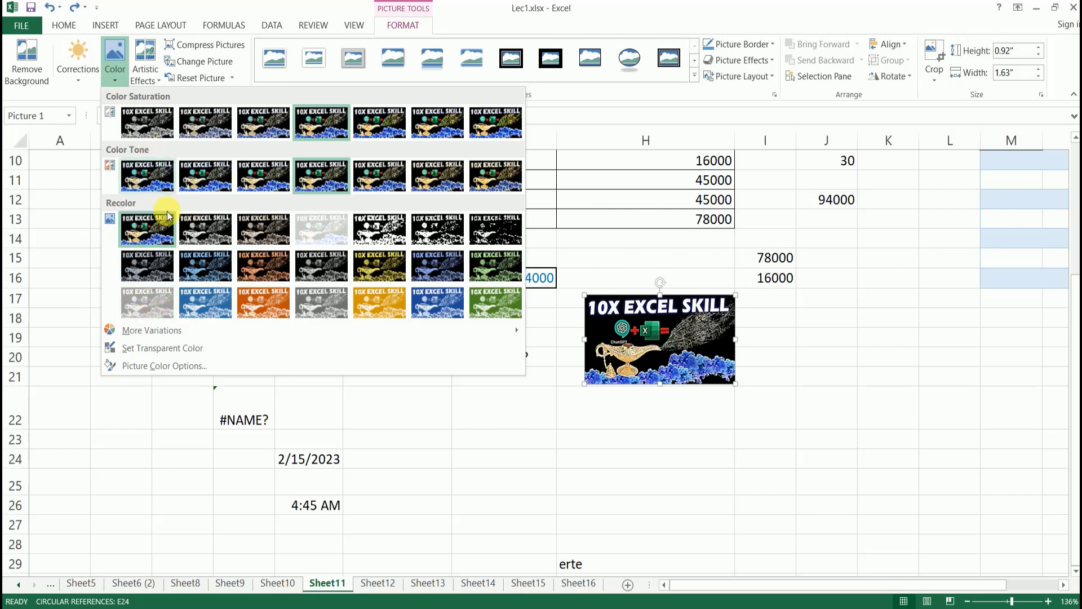
{"action": "mouse_move", "coordinate": [180, 330]}
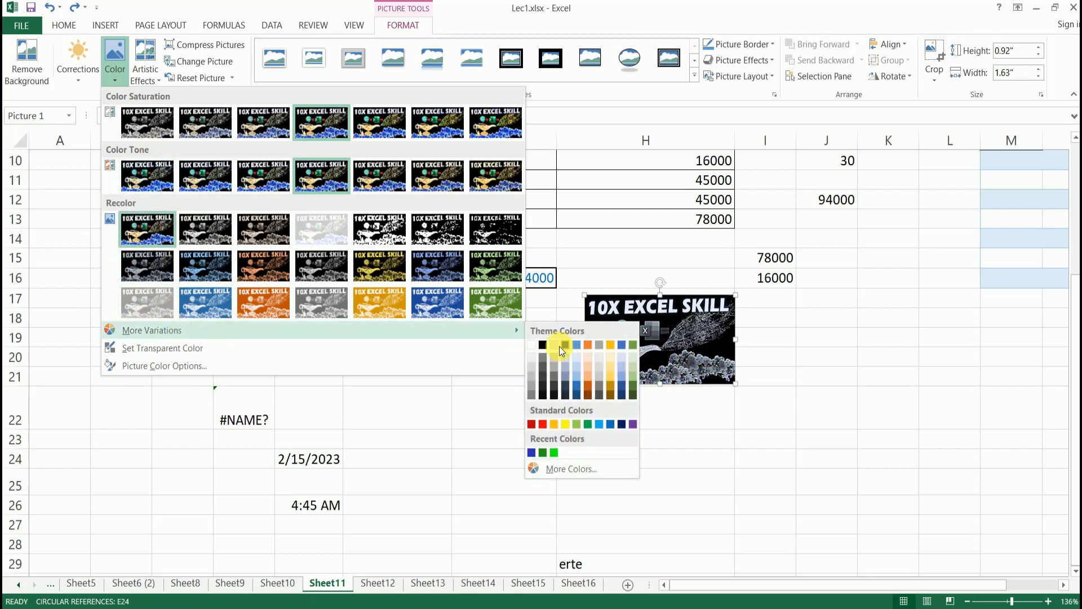
{"action": "left_click", "coordinate": [189, 350]}
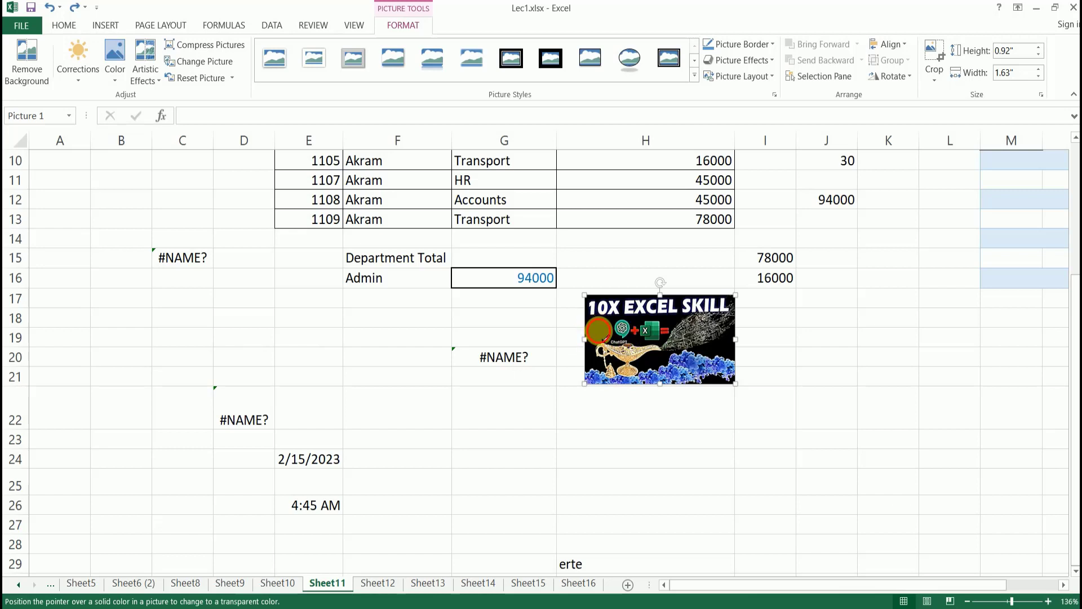
{"action": "left_click", "coordinate": [598, 340]}
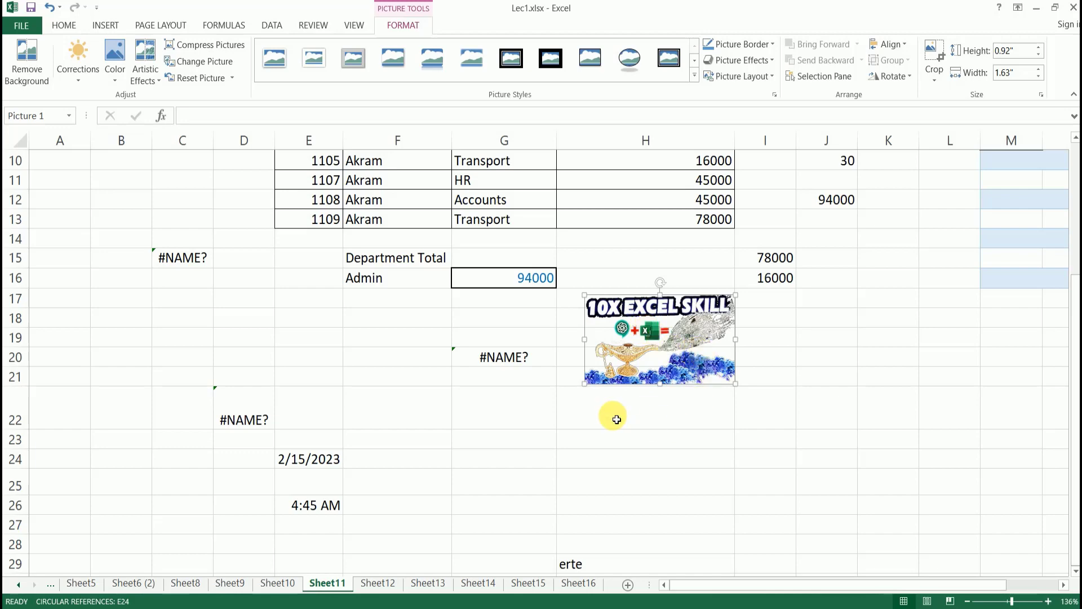
{"action": "key", "text": "ctrl+z"}
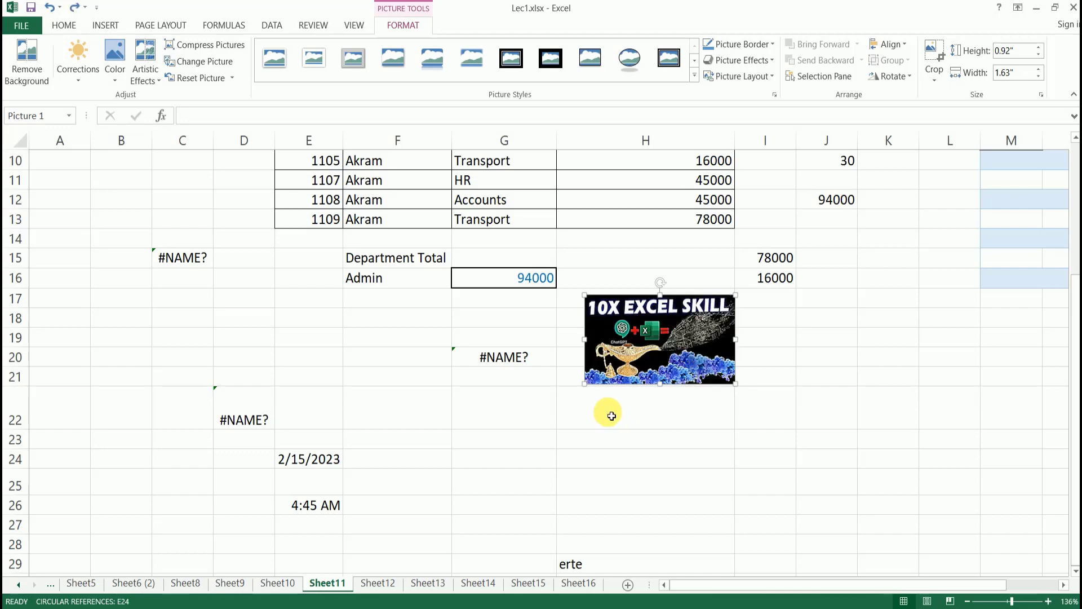
Try setting the white of the picture's title text as the transparent color.
{"action": "left_click", "coordinate": [123, 82]}
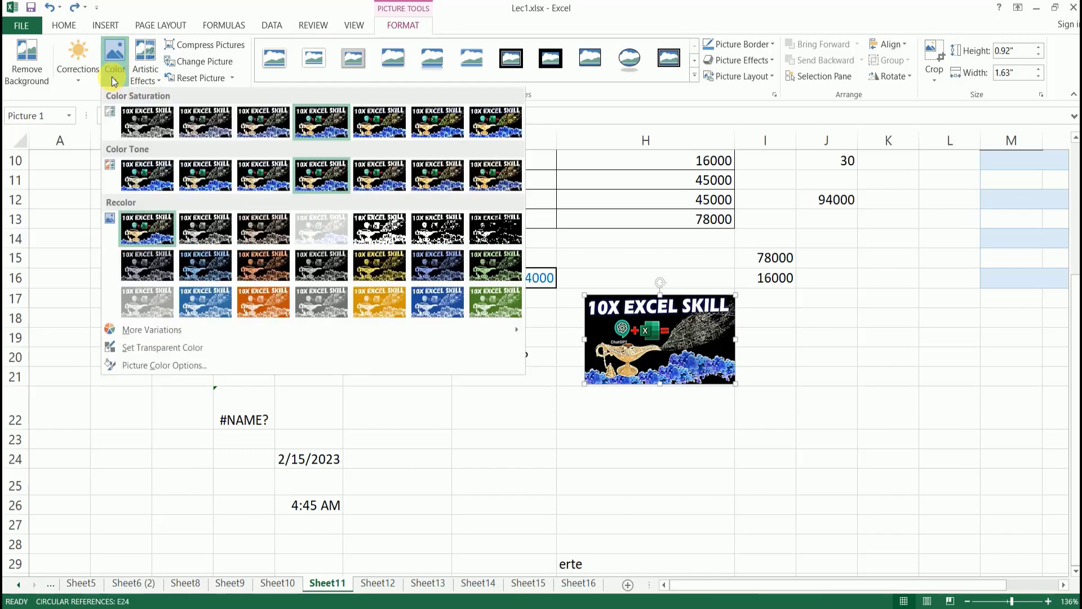
{"action": "left_click", "coordinate": [169, 348]}
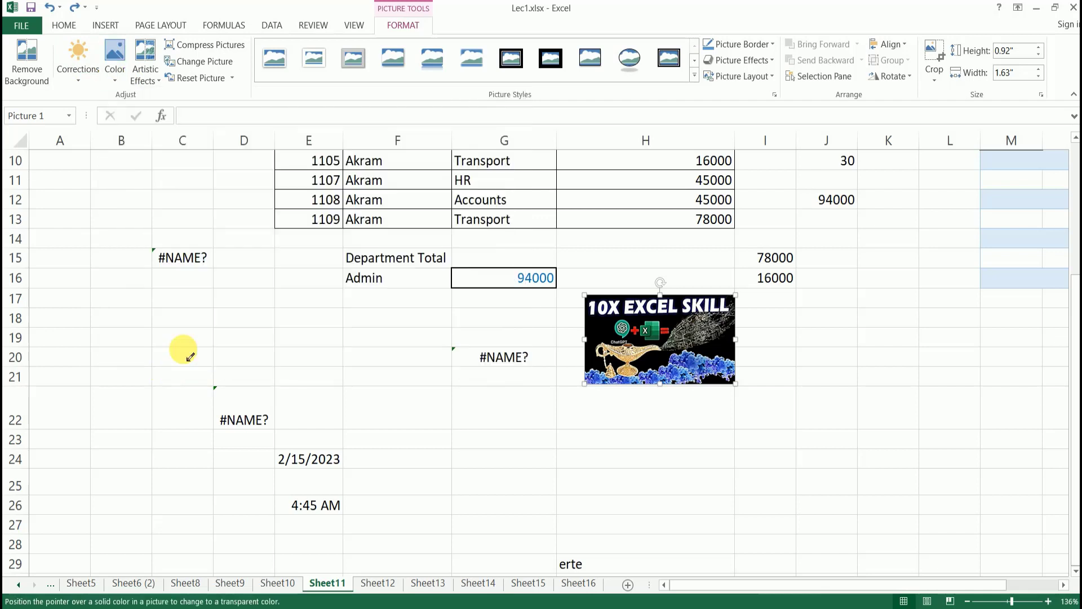
{"action": "left_click", "coordinate": [664, 311]}
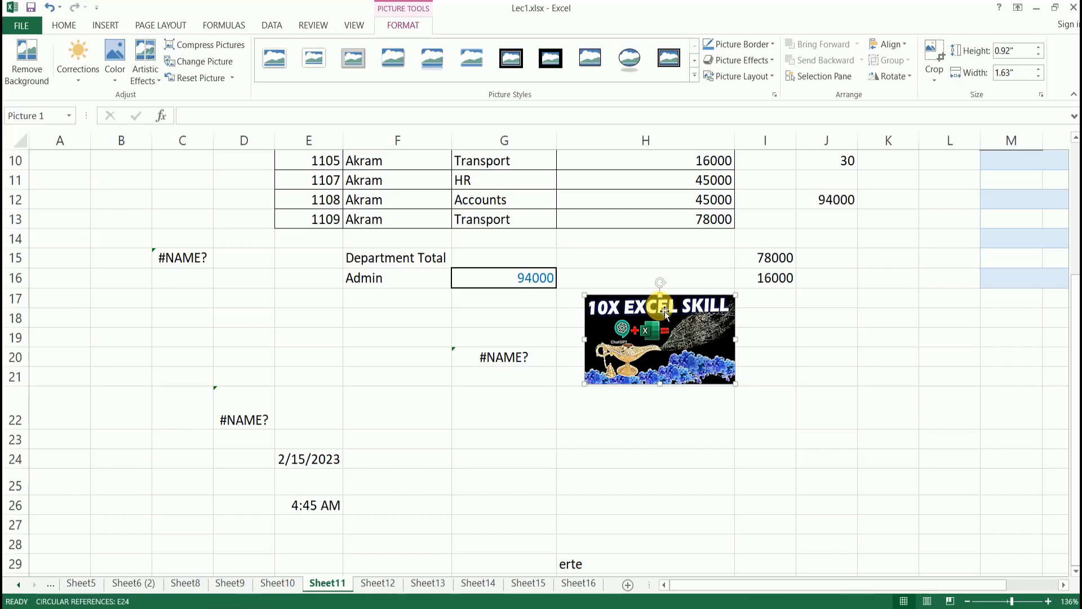
Nudge the picture within column H, try pasting a copy of it at cell H22, and delete that copy.
{"action": "left_click", "coordinate": [558, 394]}
{"action": "left_click", "coordinate": [650, 352]}
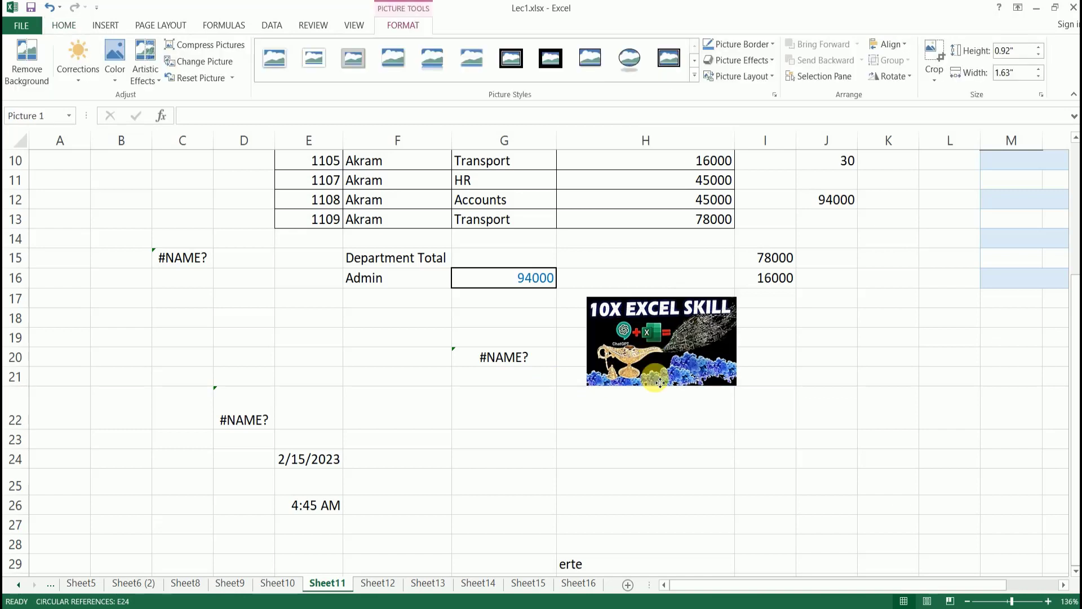
{"action": "mouse_move", "coordinate": [650, 353]}
{"action": "left_mouse_down"}
{"action": "mouse_move", "coordinate": [631, 421]}
{"action": "mouse_move", "coordinate": [556, 314]}
{"action": "mouse_move", "coordinate": [564, 322]}
{"action": "mouse_move", "coordinate": [493, 319]}
{"action": "mouse_move", "coordinate": [531, 272]}
{"action": "mouse_move", "coordinate": [623, 273]}
{"action": "mouse_move", "coordinate": [653, 248]}
{"action": "mouse_move", "coordinate": [545, 338]}
{"action": "mouse_move", "coordinate": [537, 316]}
{"action": "mouse_move", "coordinate": [674, 373]}
{"action": "mouse_move", "coordinate": [642, 345]}
{"action": "left_mouse_up"}
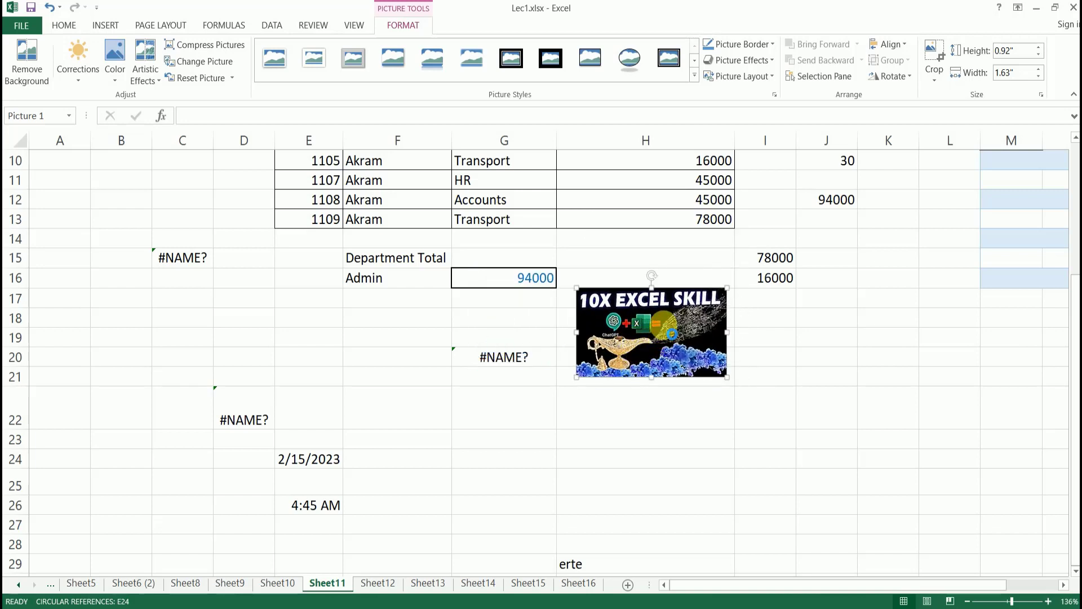
{"action": "left_click", "coordinate": [727, 429]}
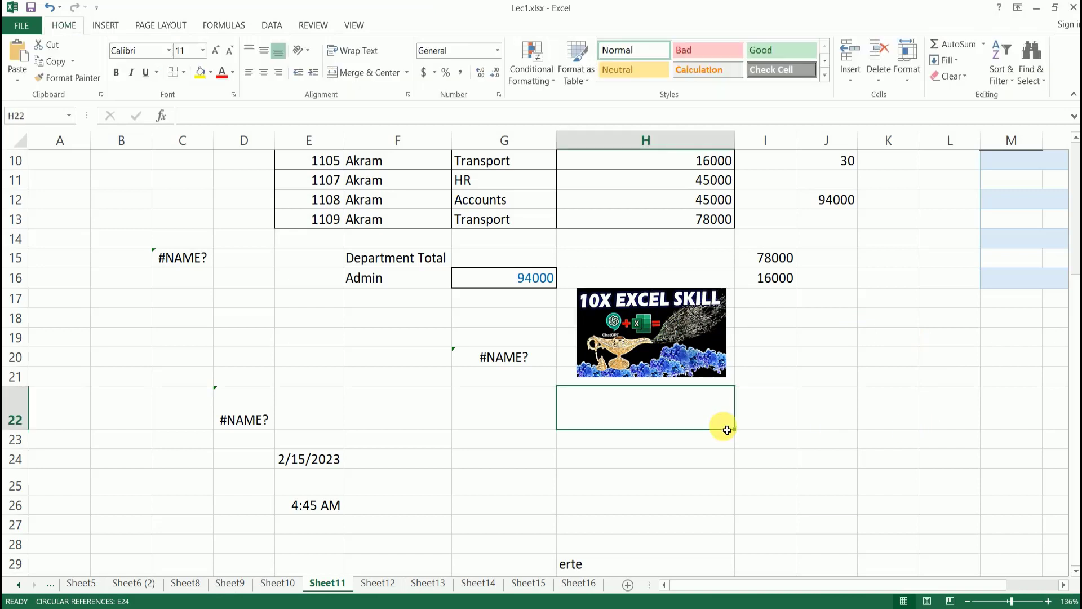
{"action": "key", "text": "ctrl+v"}
{"action": "left_click_drag", "start_coordinate": [641, 419], "coordinate": [639, 379]}
{"action": "key", "text": "Delete"}
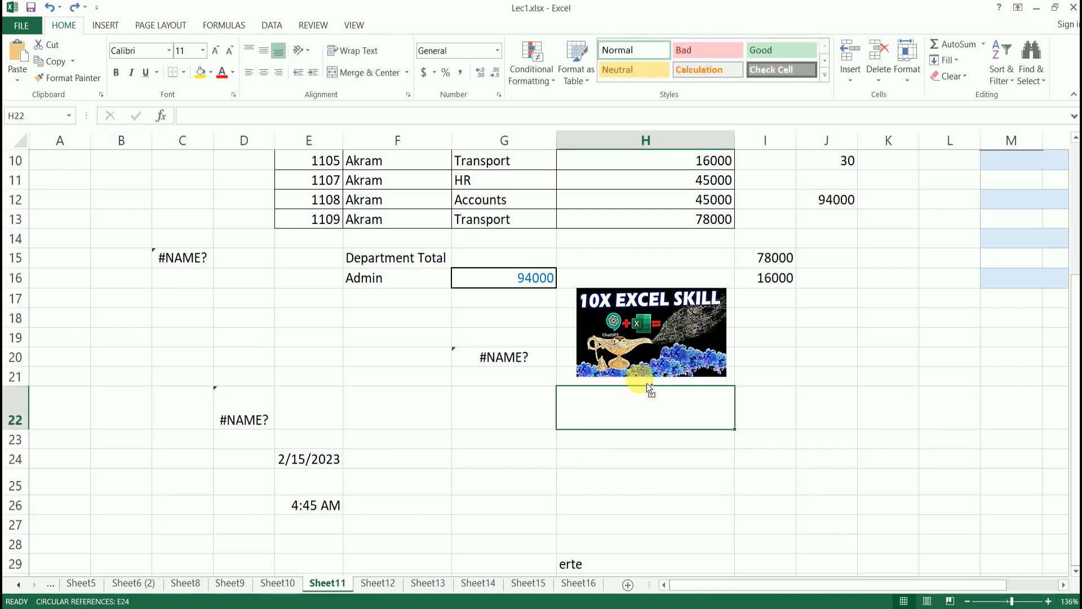
Try moving the picture over the values in column I, and undo back to its place in column H at rows 17 to 21.
{"action": "mouse_move", "coordinate": [644, 333]}
{"action": "left_mouse_down"}
{"action": "mouse_move", "coordinate": [721, 311]}
{"action": "mouse_move", "coordinate": [625, 326]}
{"action": "mouse_move", "coordinate": [653, 337]}
{"action": "left_mouse_up"}
{"action": "left_click_drag", "start_coordinate": [736, 332], "coordinate": [826, 305]}
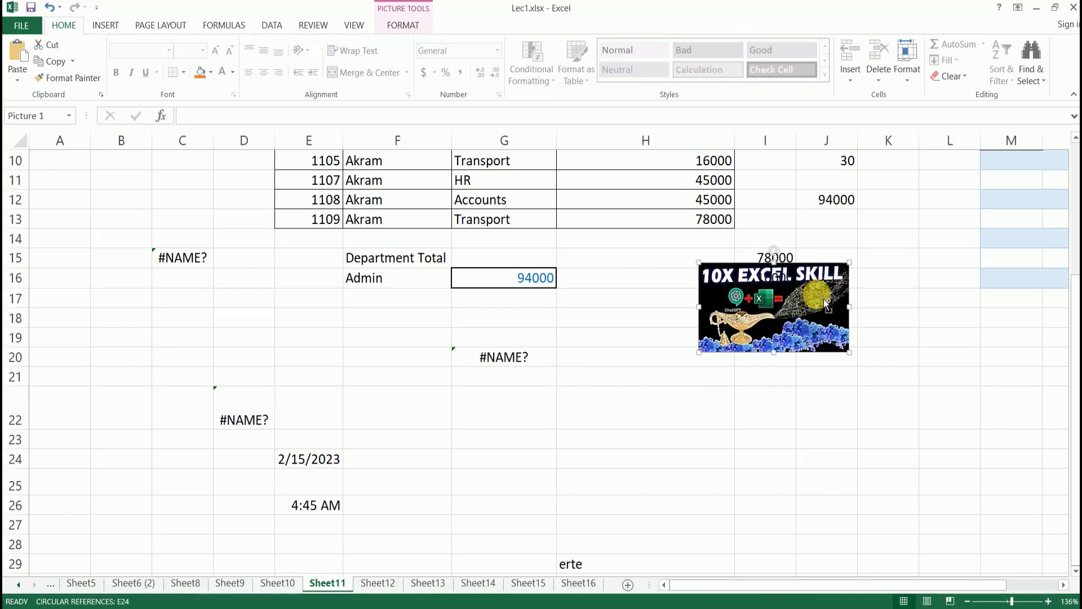
{"action": "key", "text": "ctrl+z"}
{"action": "left_click_drag", "start_coordinate": [647, 300], "coordinate": [791, 282]}
{"action": "key", "text": "ctrl+z"}
{"action": "key", "text": "ctrl+z"}
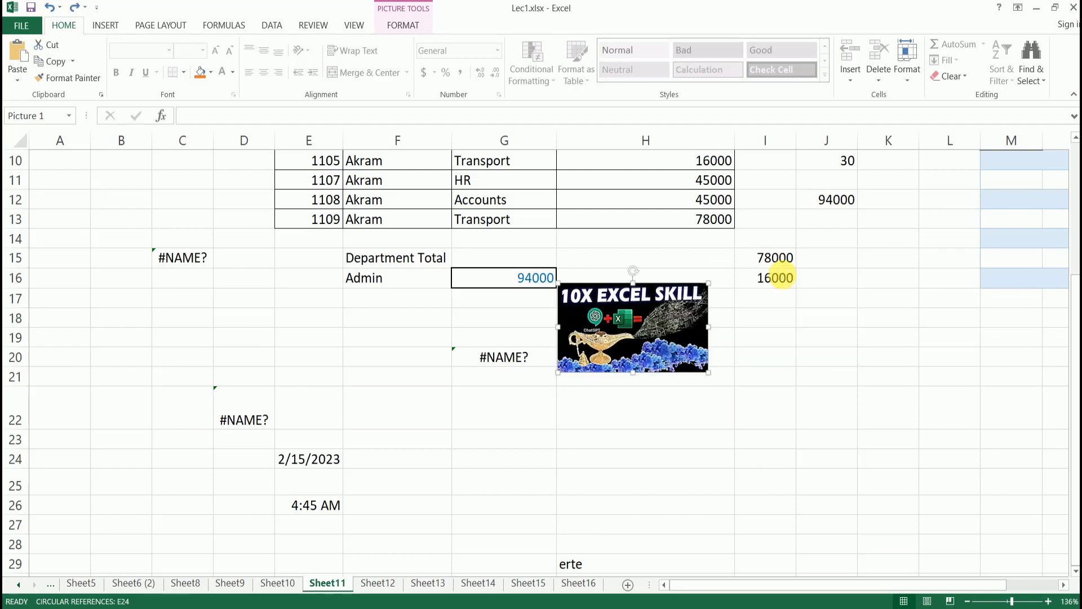
{"action": "left_click_drag", "start_coordinate": [712, 333], "coordinate": [683, 331]}
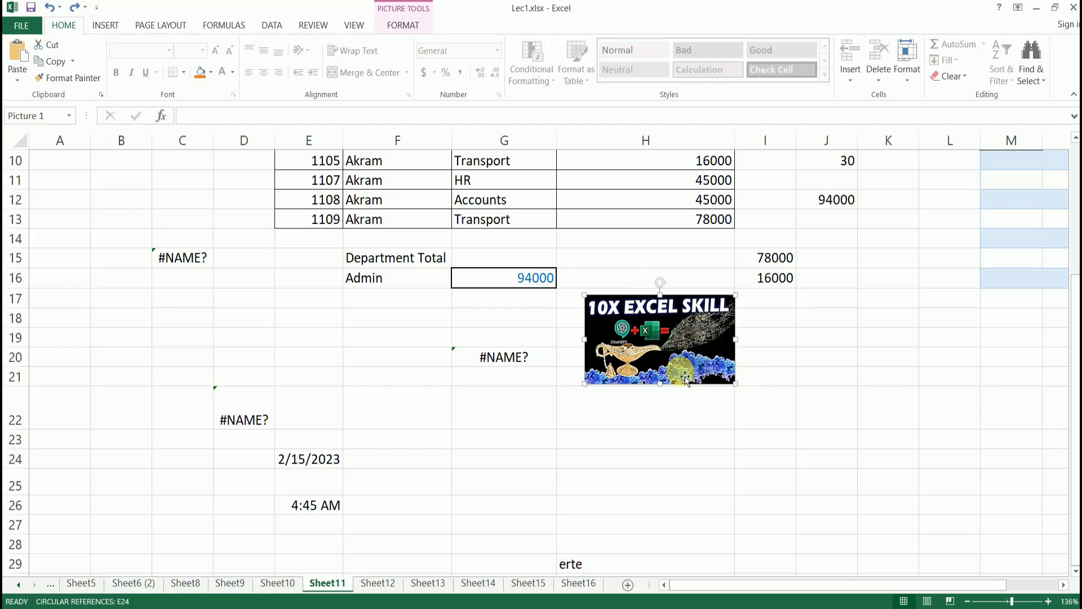
Duplicate the picture twice, placing one copy below it around rows 22 to 26 and the other beside it in columns I to K.
{"action": "key", "text": "ctrl+d"}
{"action": "left_click_drag", "start_coordinate": [693, 354], "coordinate": [663, 471]}
{"action": "left_click", "coordinate": [856, 354]}
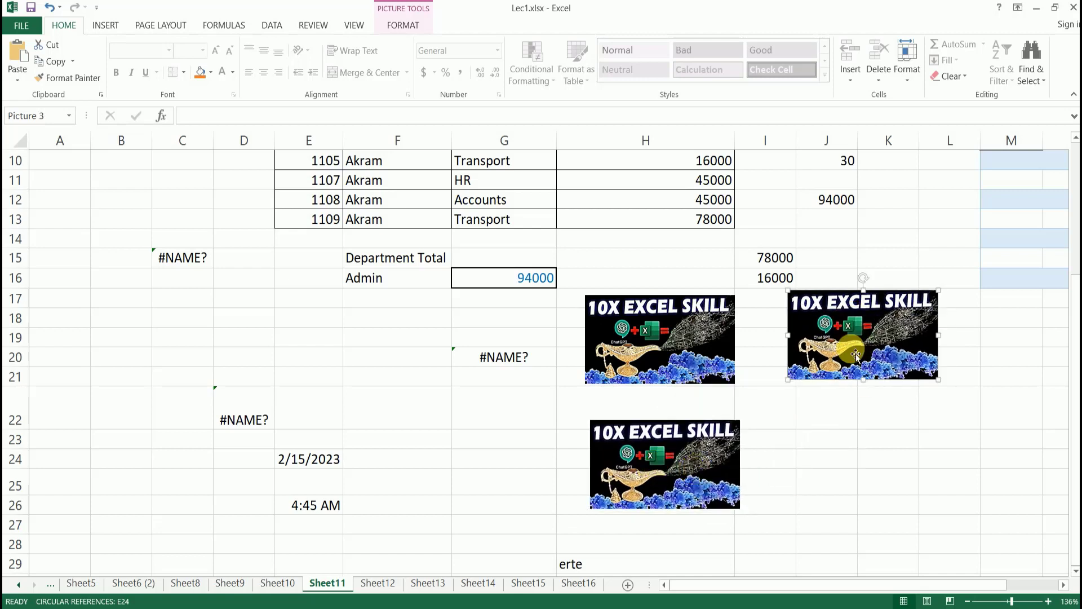
Move the copy in columns I to K over cell I16 and set its white title color as transparent.
{"action": "left_click_drag", "start_coordinate": [848, 348], "coordinate": [827, 326]}
{"action": "left_click_drag", "start_coordinate": [819, 326], "coordinate": [814, 325]}
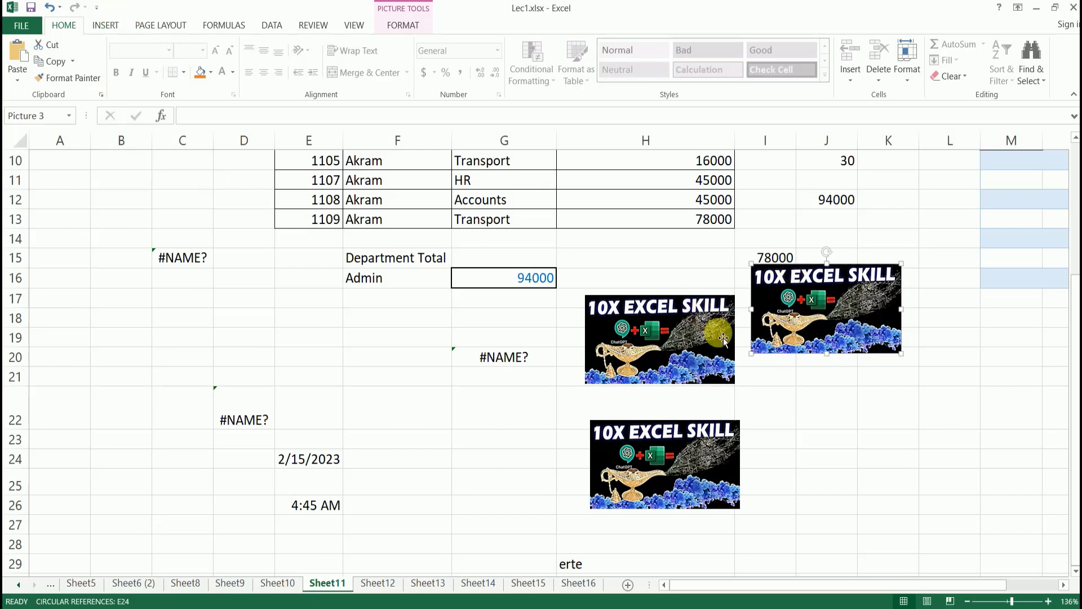
{"action": "double_click", "coordinate": [797, 330]}
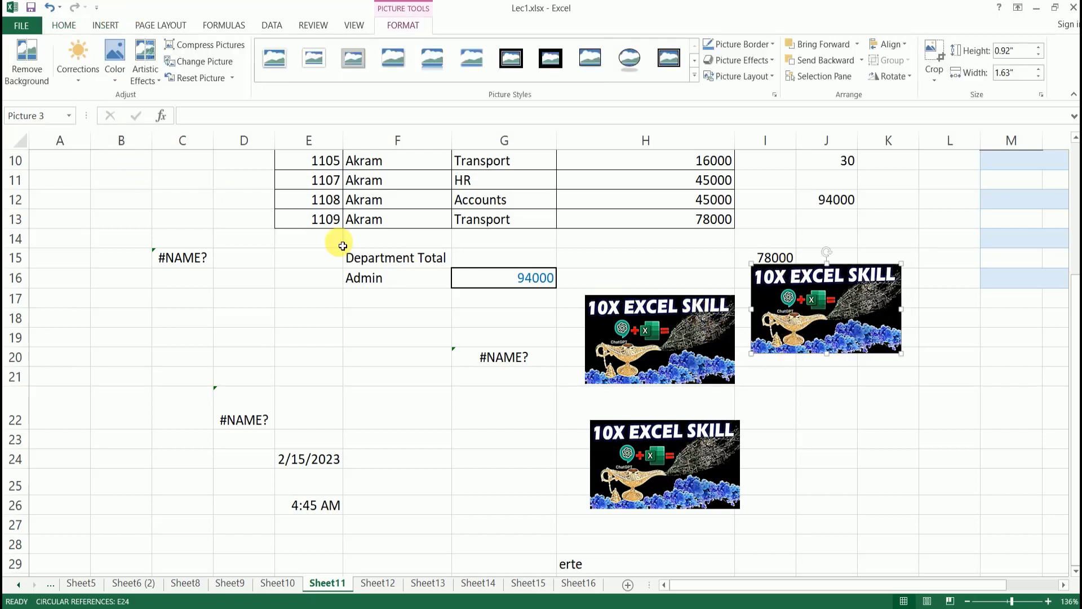
{"action": "left_click", "coordinate": [113, 82]}
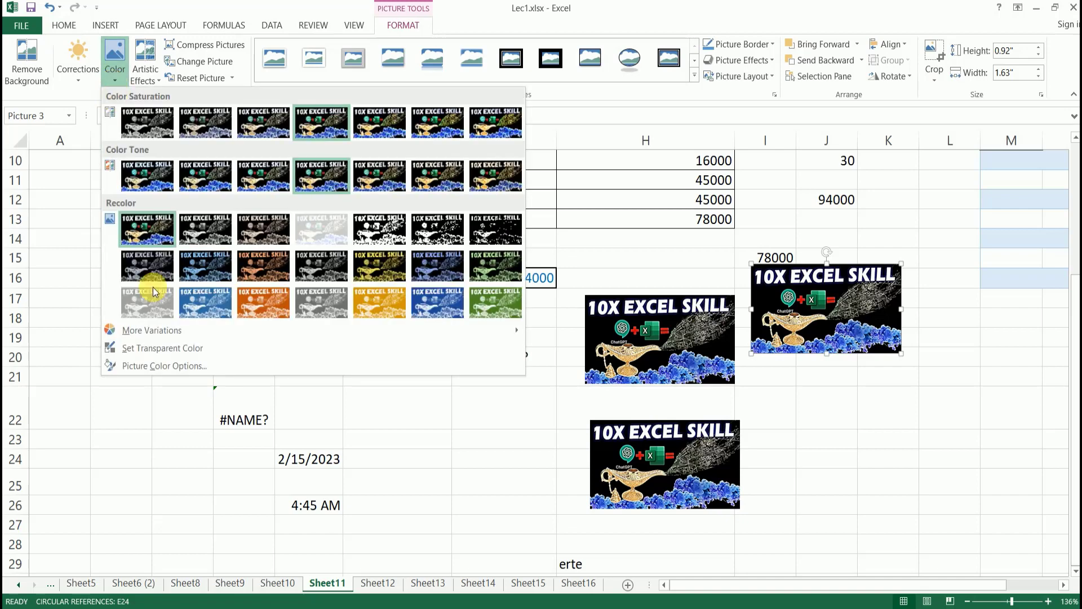
{"action": "left_click", "coordinate": [186, 348]}
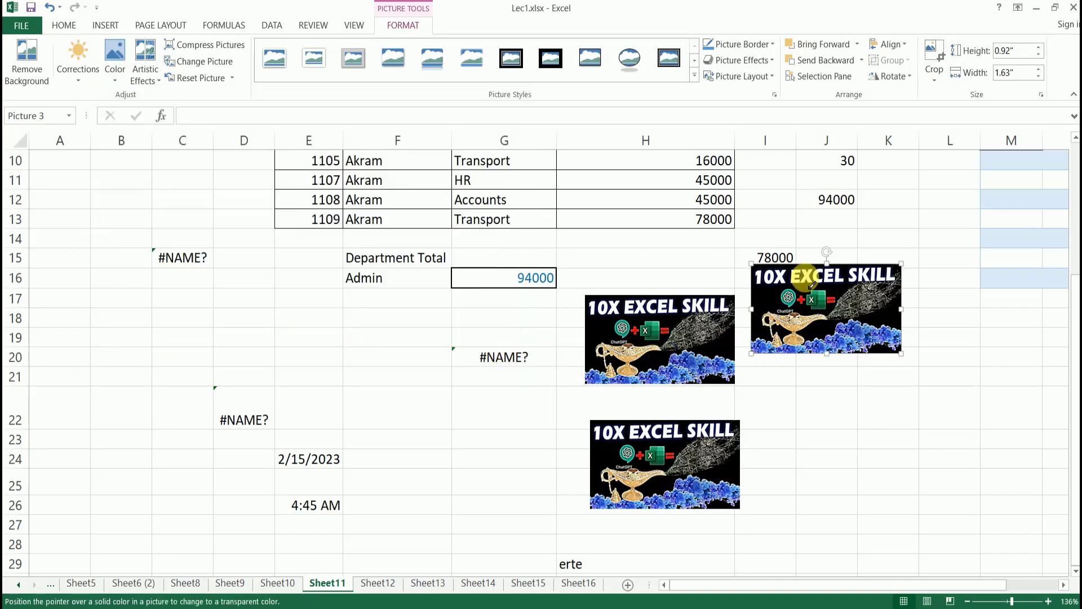
{"action": "left_click", "coordinate": [796, 282]}
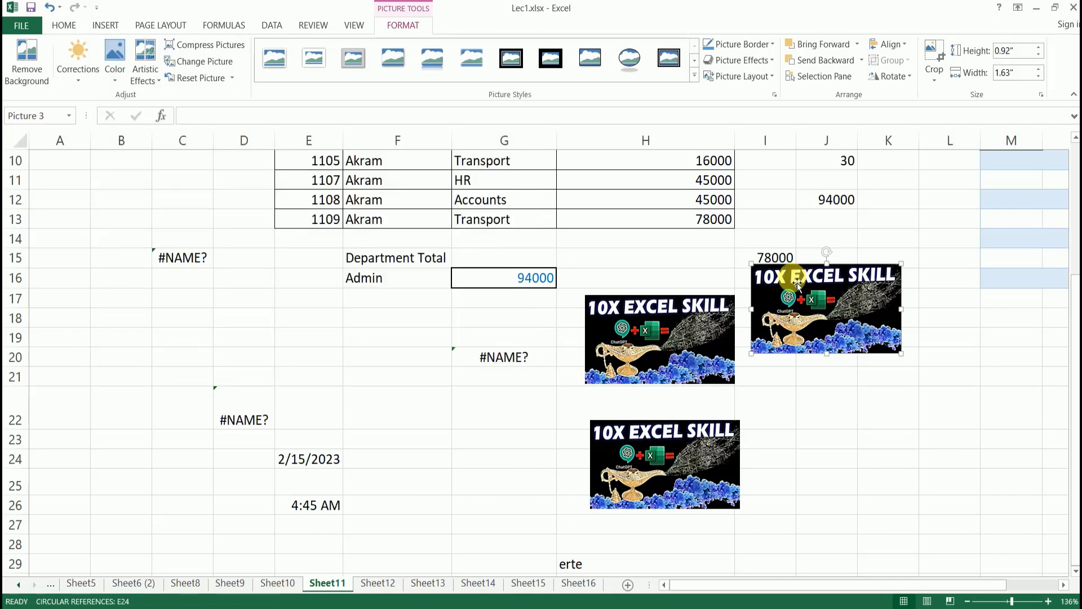
{"action": "left_click", "coordinate": [821, 374]}
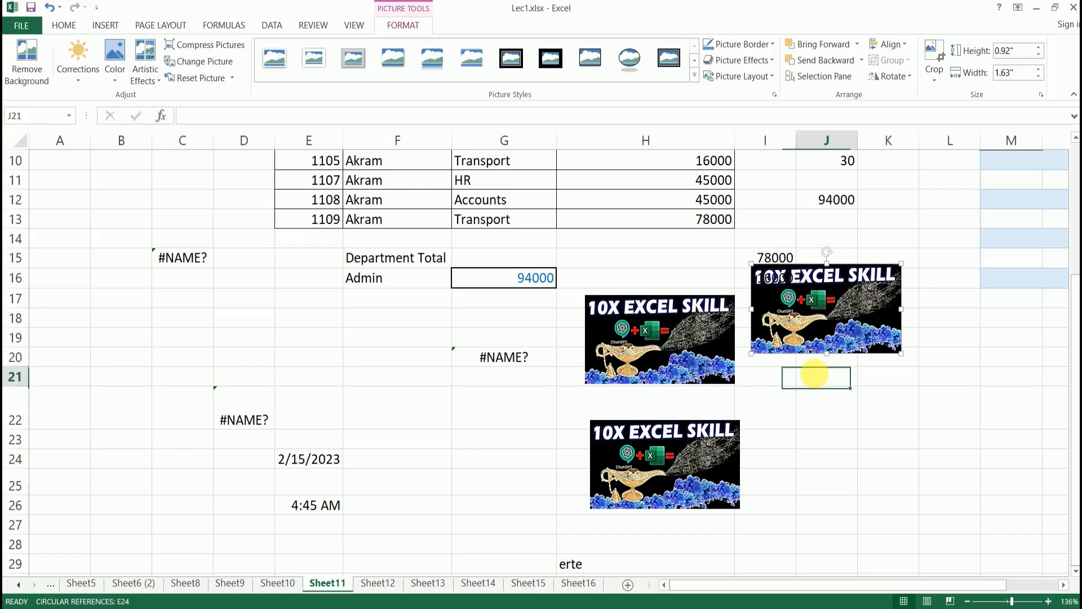
Move the copy down below cell I16 to rows 17 to 21 and recolor it with the dark orange variation.
{"action": "left_click_drag", "start_coordinate": [803, 319], "coordinate": [825, 347]}
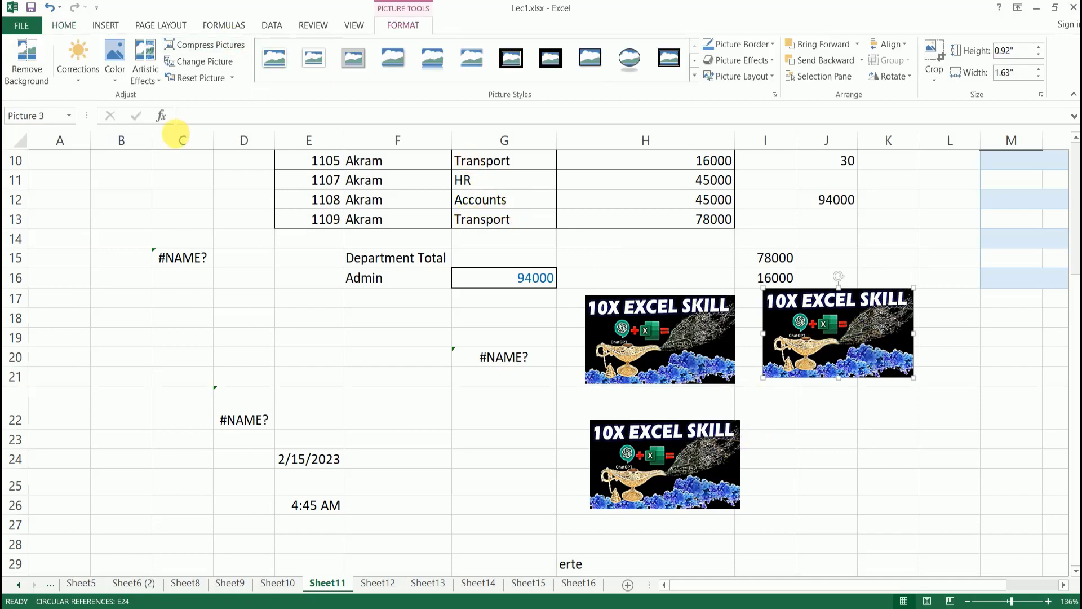
{"action": "left_click", "coordinate": [114, 82]}
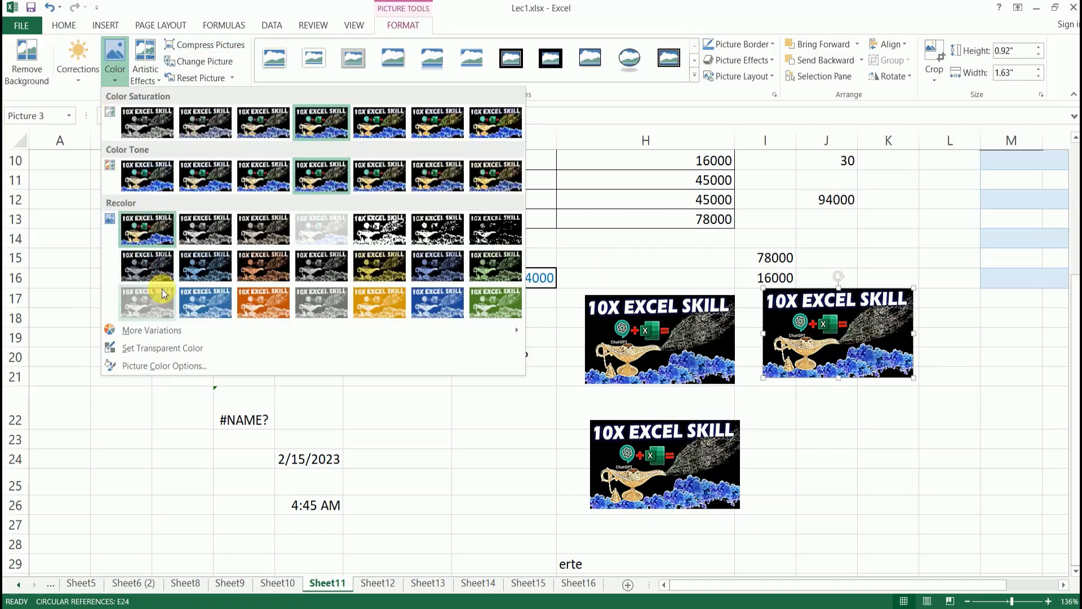
{"action": "left_click", "coordinate": [271, 265]}
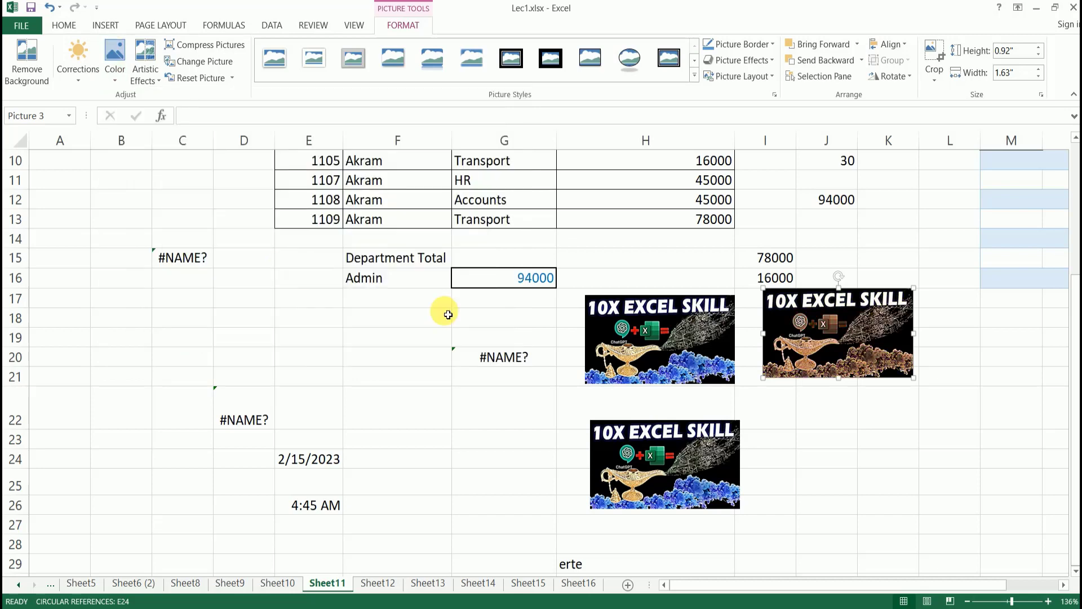
{"action": "left_click", "coordinate": [542, 410]}
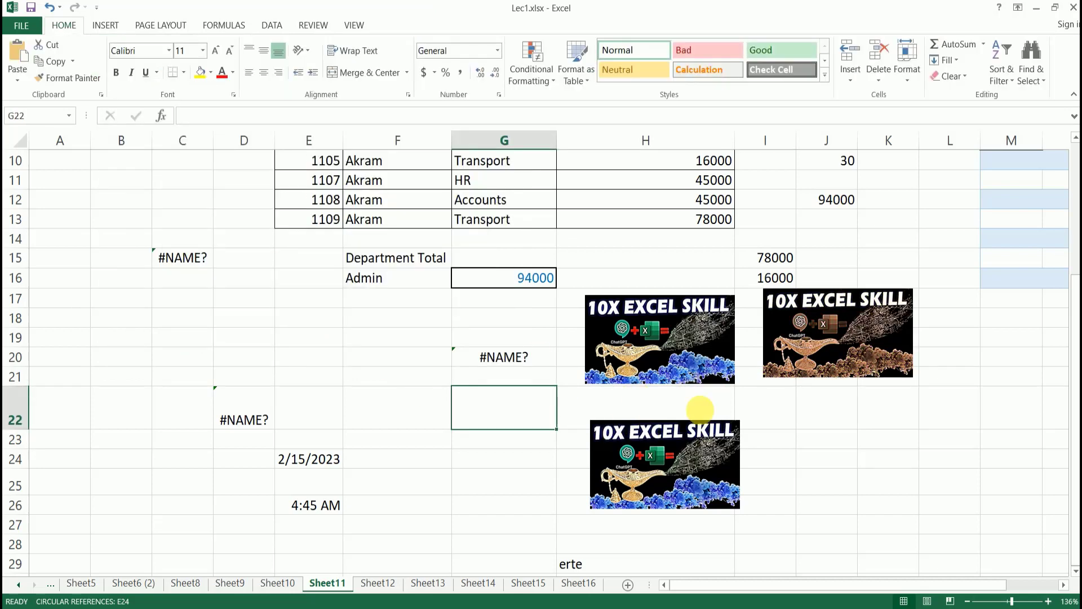
Apply the Glow Edges artistic effect to the picture in column H at rows 17 to 21.
{"action": "left_click", "coordinate": [693, 420]}
{"action": "left_click", "coordinate": [670, 355]}
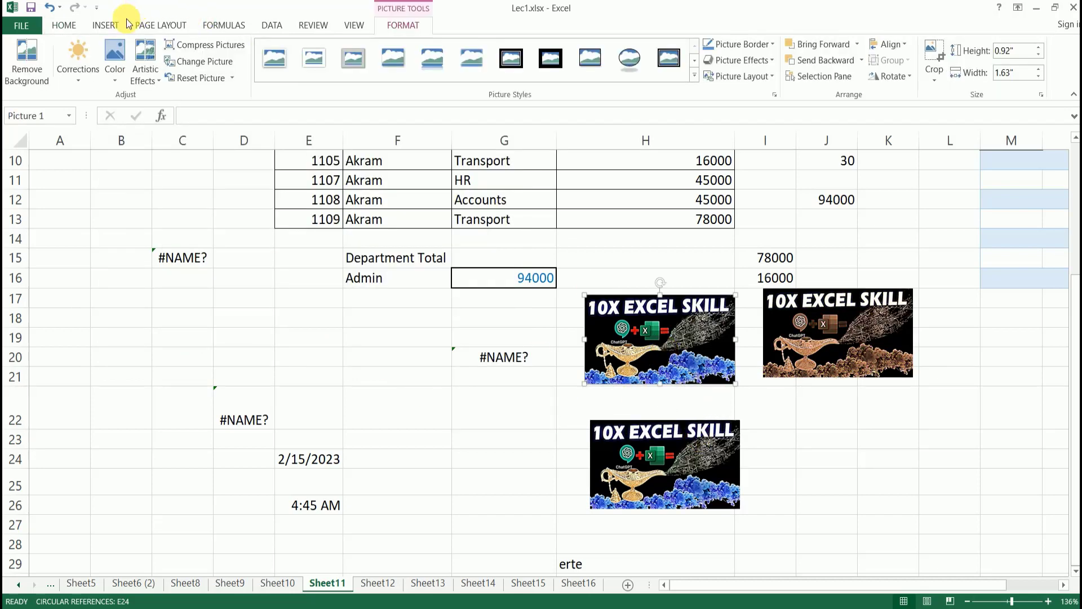
{"action": "left_click", "coordinate": [155, 77]}
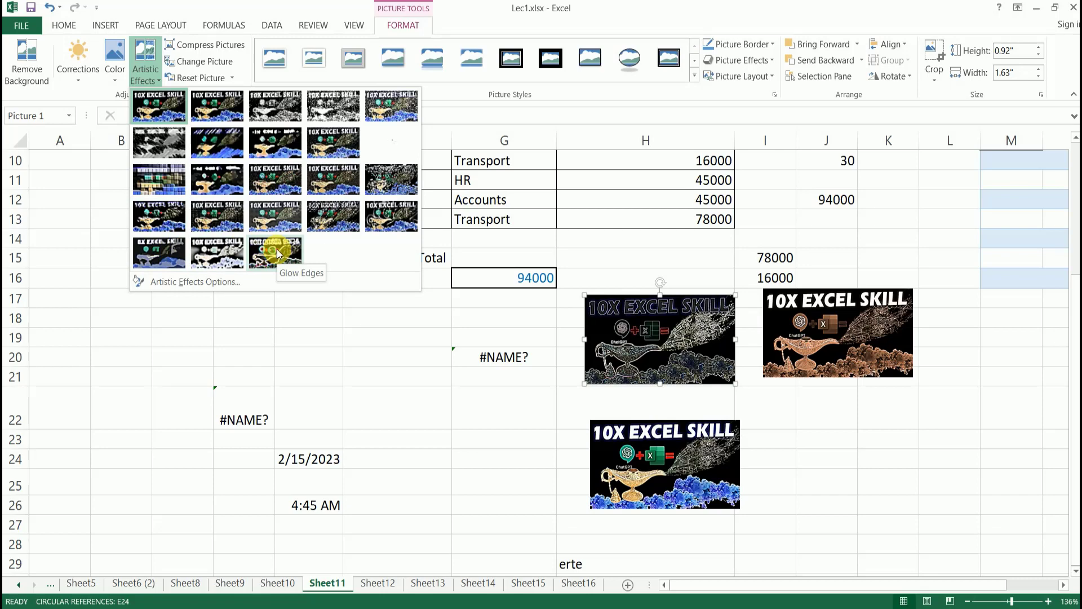
{"action": "left_click", "coordinate": [276, 252]}
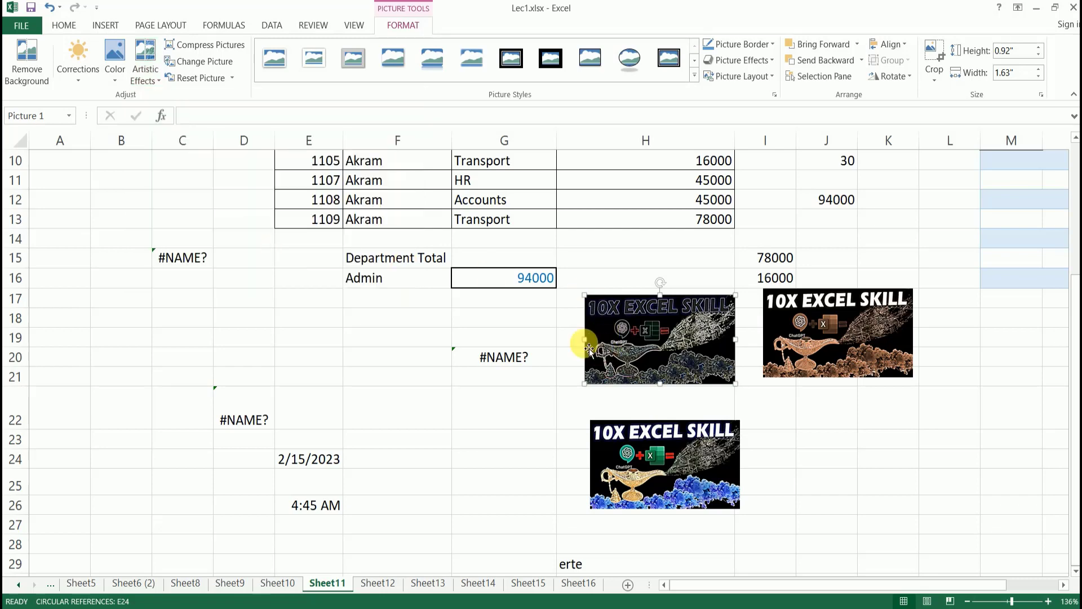
{"action": "left_click", "coordinate": [571, 337]}
{"action": "left_click", "coordinate": [650, 338]}
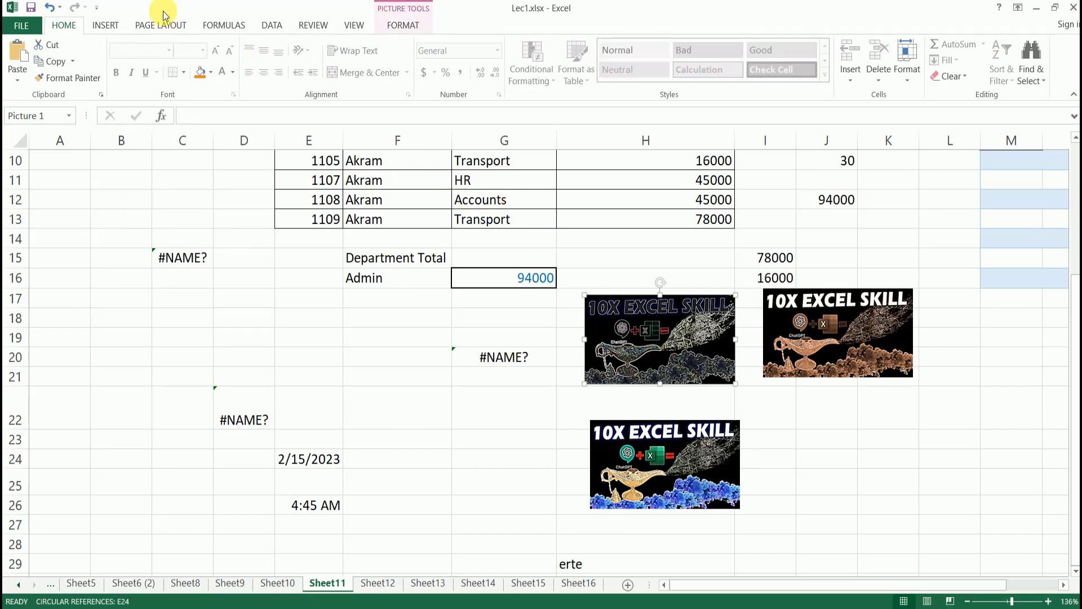
{"action": "left_click", "coordinate": [552, 321]}
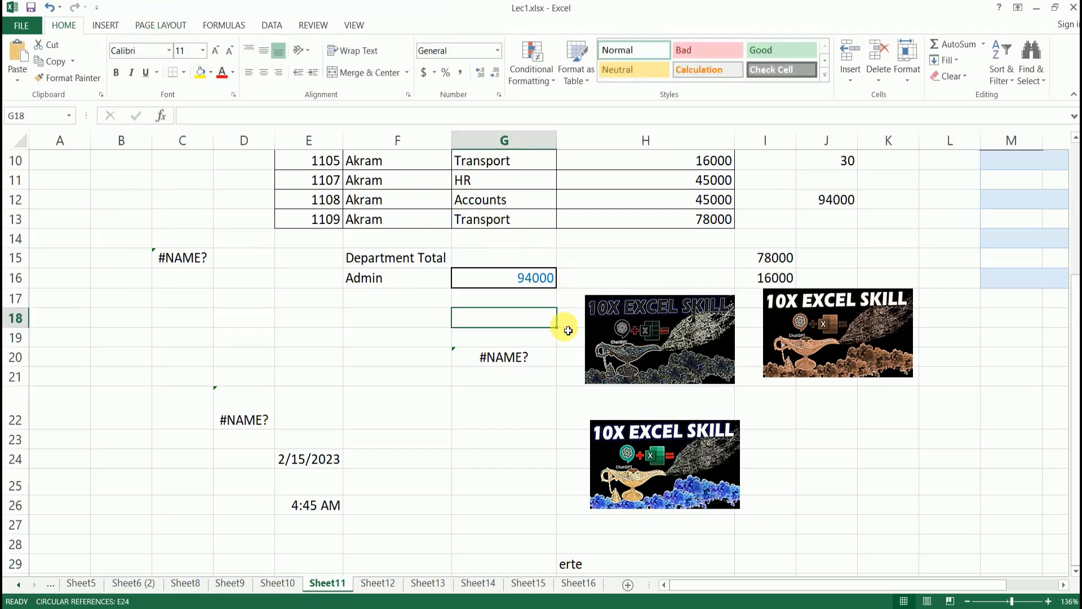
Look at the Compress Pictures options and the Change Picture dialog for the column H picture, leaving both without changes.
{"action": "left_click", "coordinate": [685, 320]}
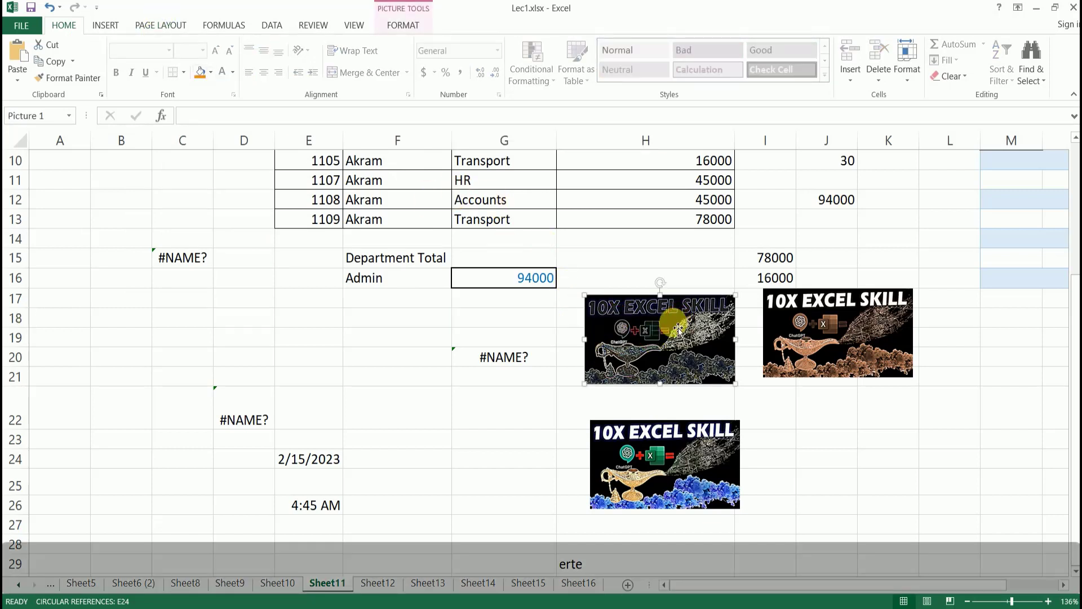
{"action": "double_click", "coordinate": [678, 330]}
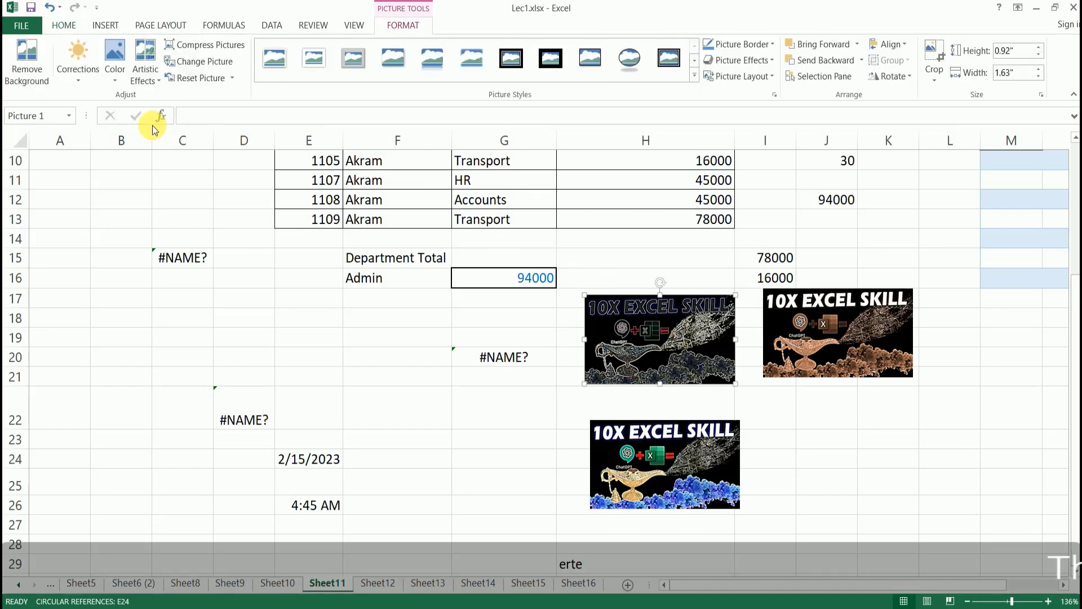
{"action": "left_click", "coordinate": [224, 49]}
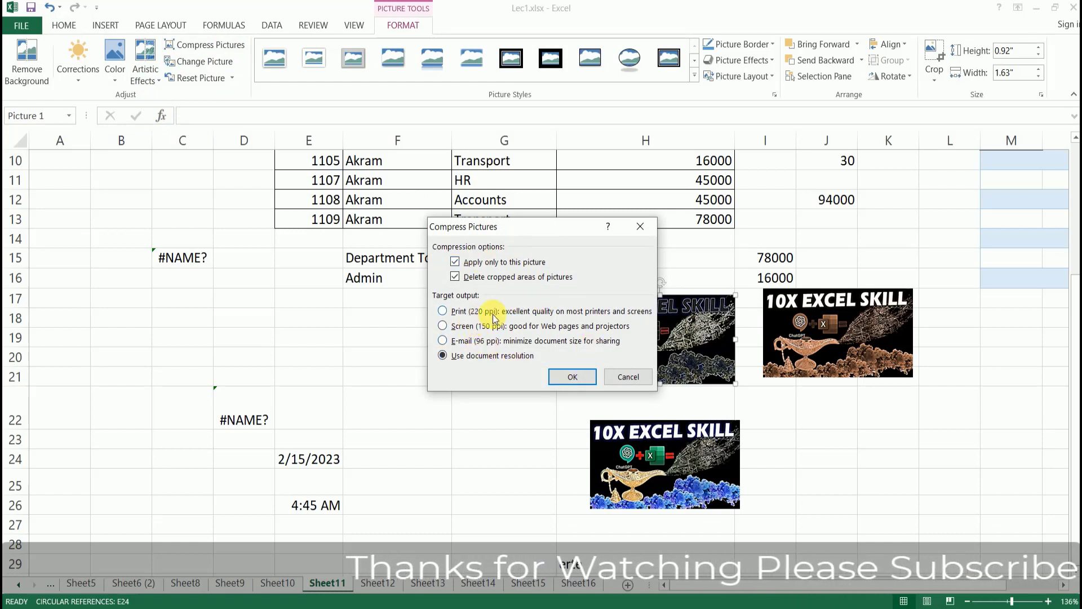
{"action": "left_click", "coordinate": [625, 376]}
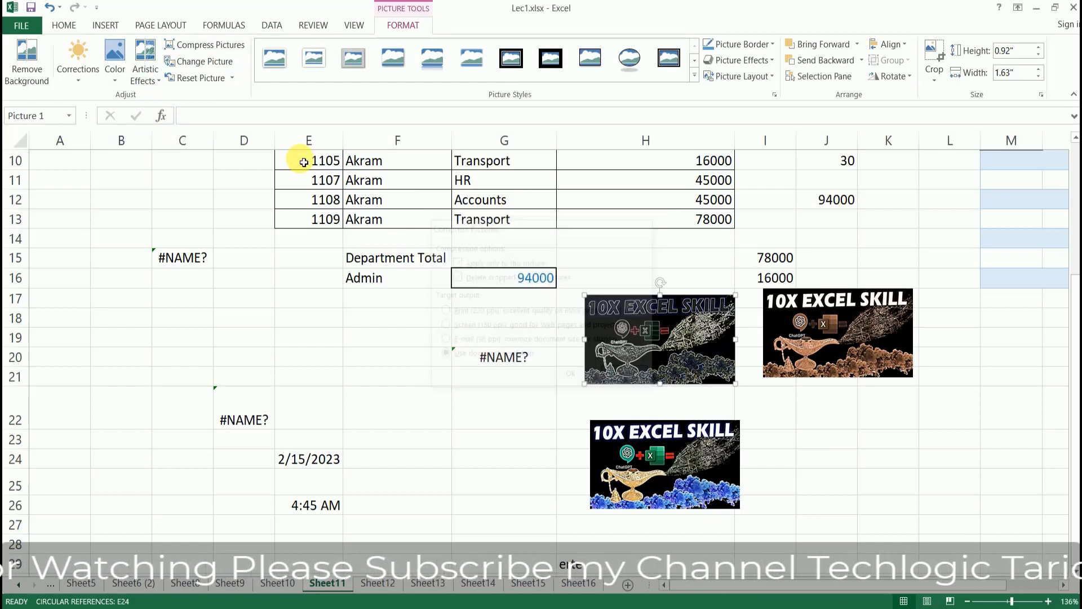
{"action": "left_click", "coordinate": [218, 65]}
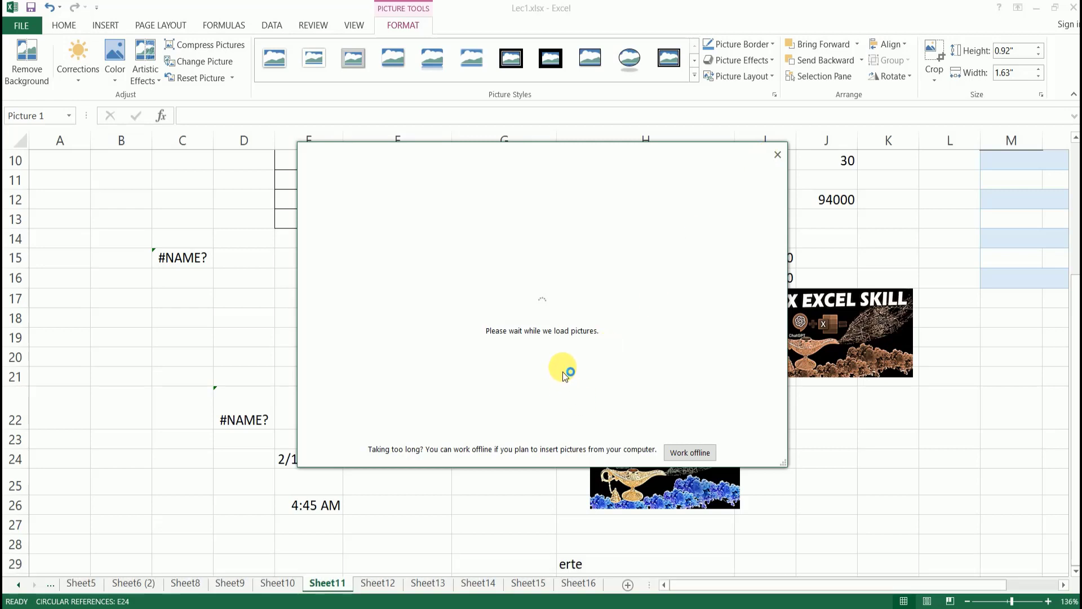
{"action": "left_click", "coordinate": [777, 154]}
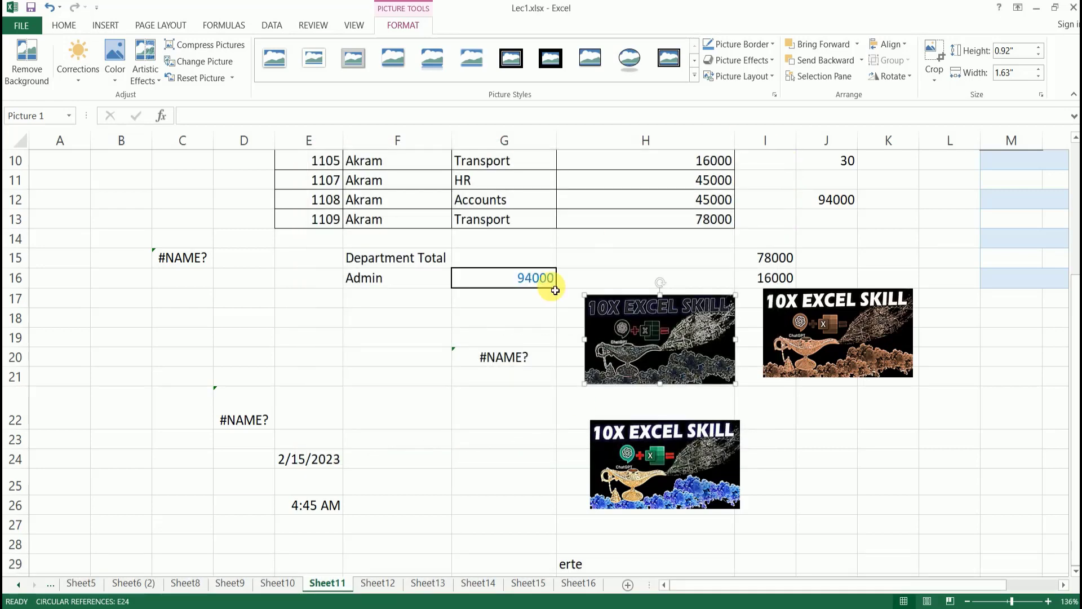
Reset the formatting of the picture in column H at rows 17 to 21, keeping its size.
{"action": "left_click", "coordinate": [232, 78]}
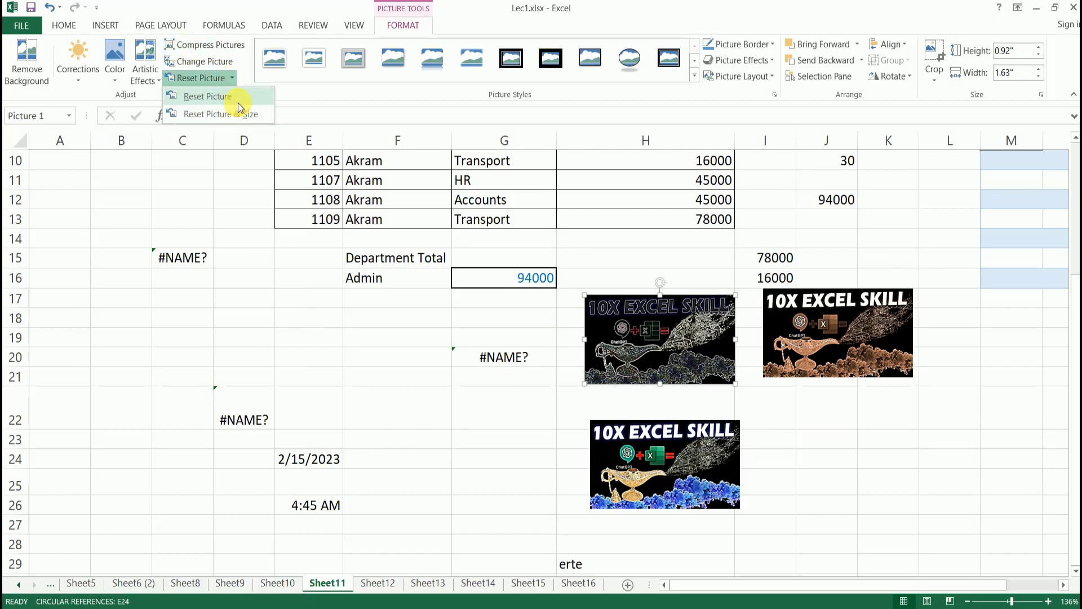
{"action": "left_click", "coordinate": [238, 103]}
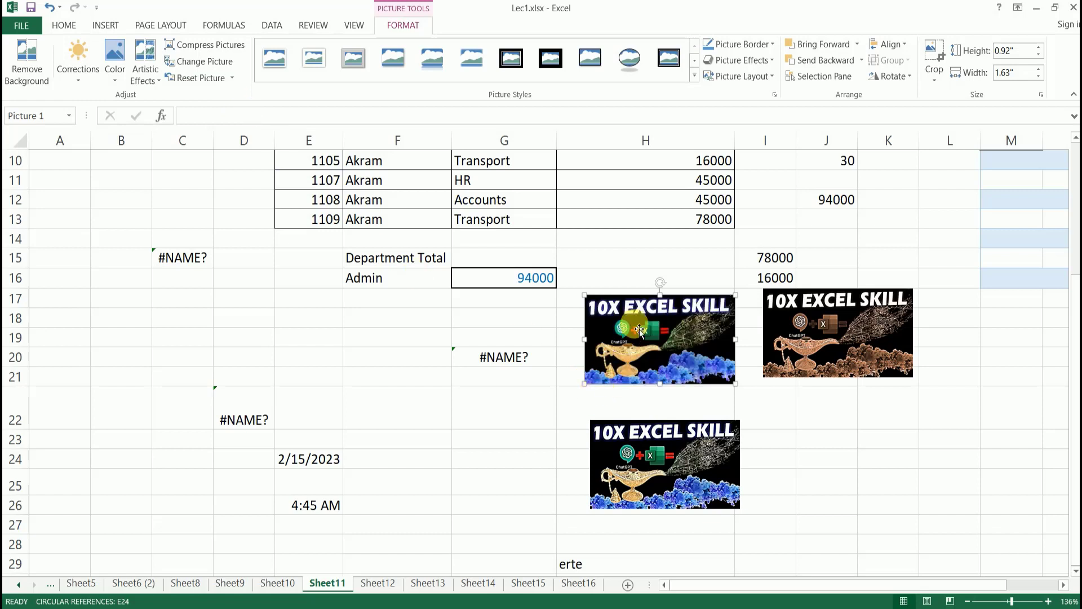
Try resetting both the formatting and size of the column H picture, and undo it.
{"action": "left_click", "coordinate": [232, 79]}
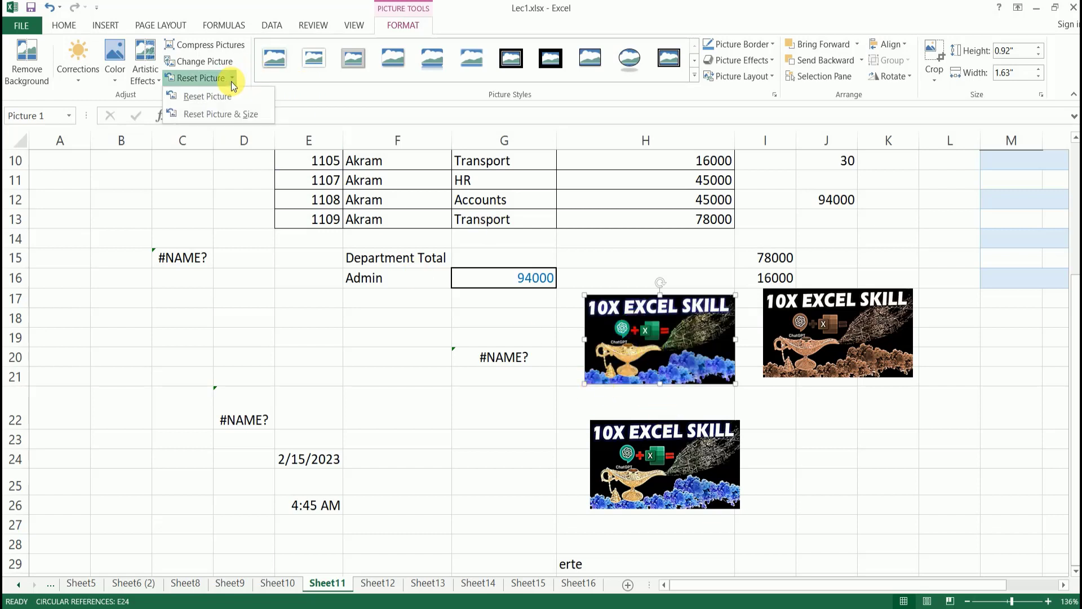
{"action": "left_click", "coordinate": [235, 115]}
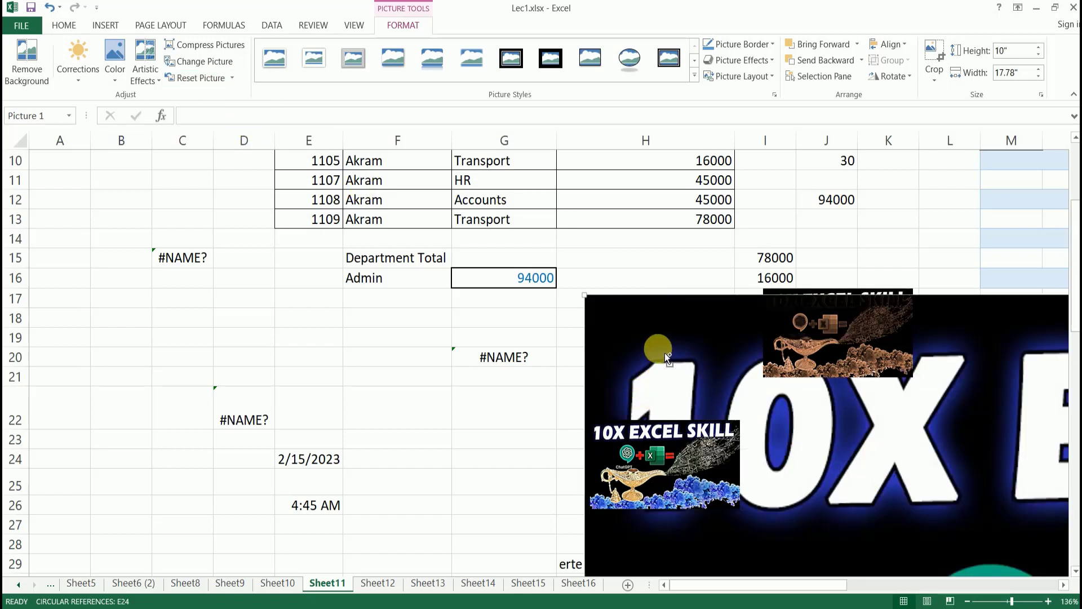
{"action": "key", "text": "ctrl+z"}
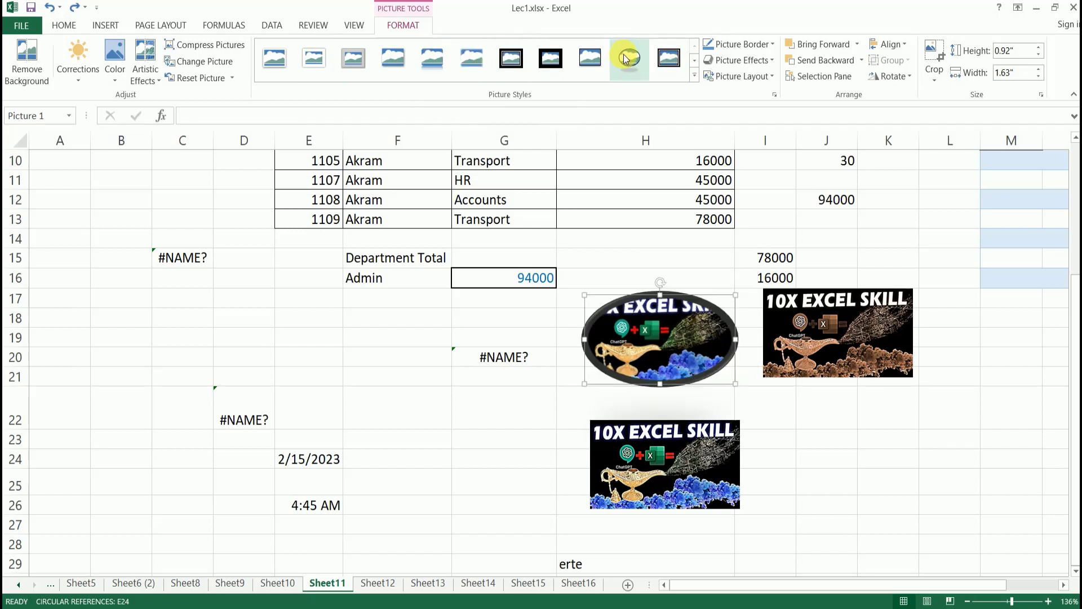
Apply the black beveled frame style with a reflection to the column H picture and color its border yellow.
{"action": "left_click", "coordinate": [693, 76]}
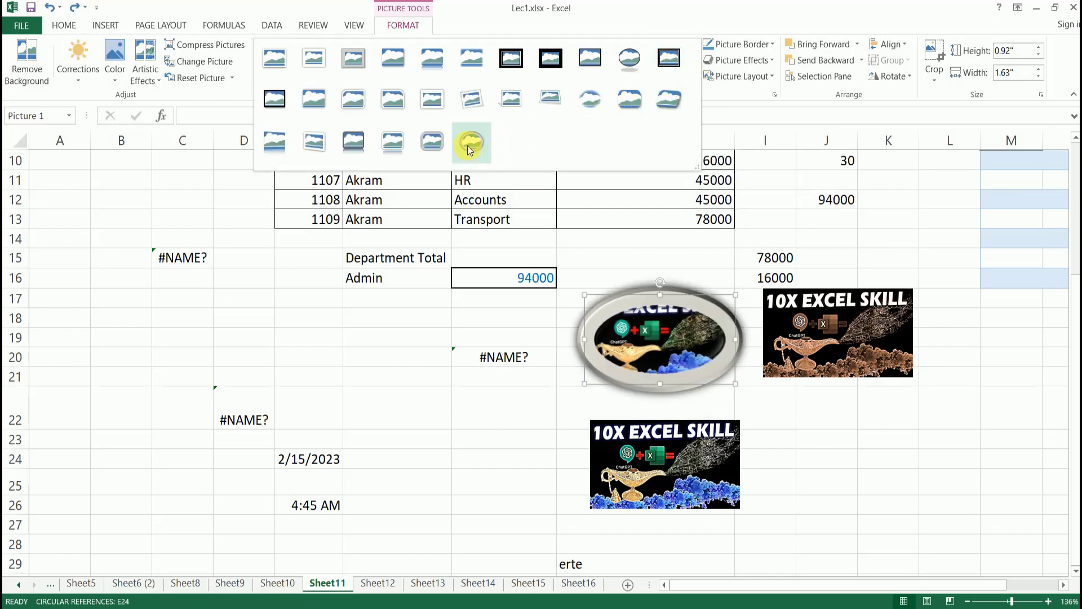
{"action": "left_click", "coordinate": [351, 143]}
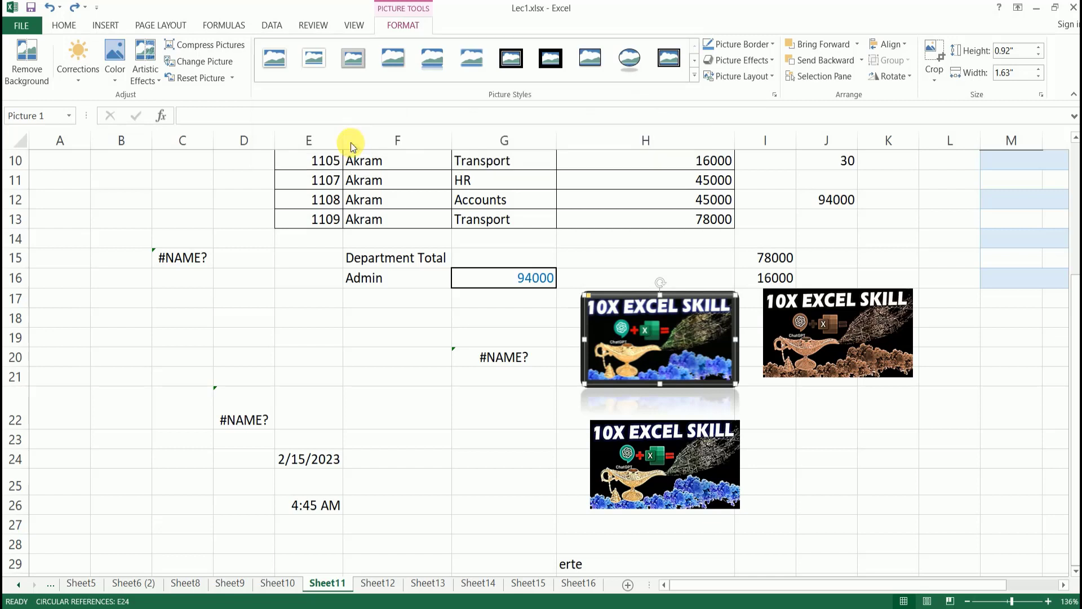
{"action": "left_click", "coordinate": [526, 378]}
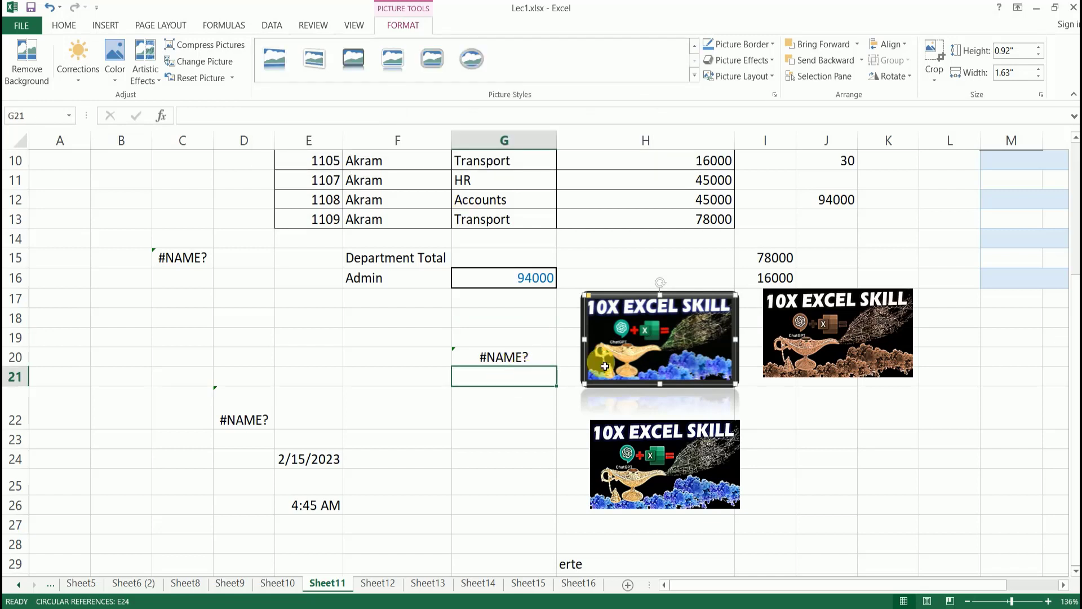
{"action": "left_click", "coordinate": [626, 350]}
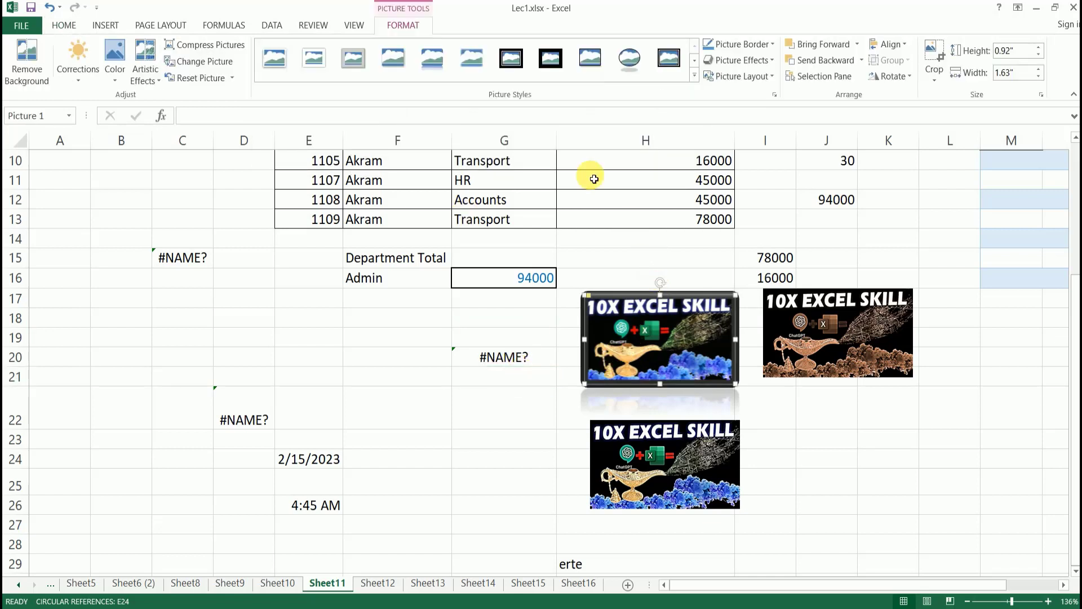
{"action": "left_click", "coordinate": [774, 45]}
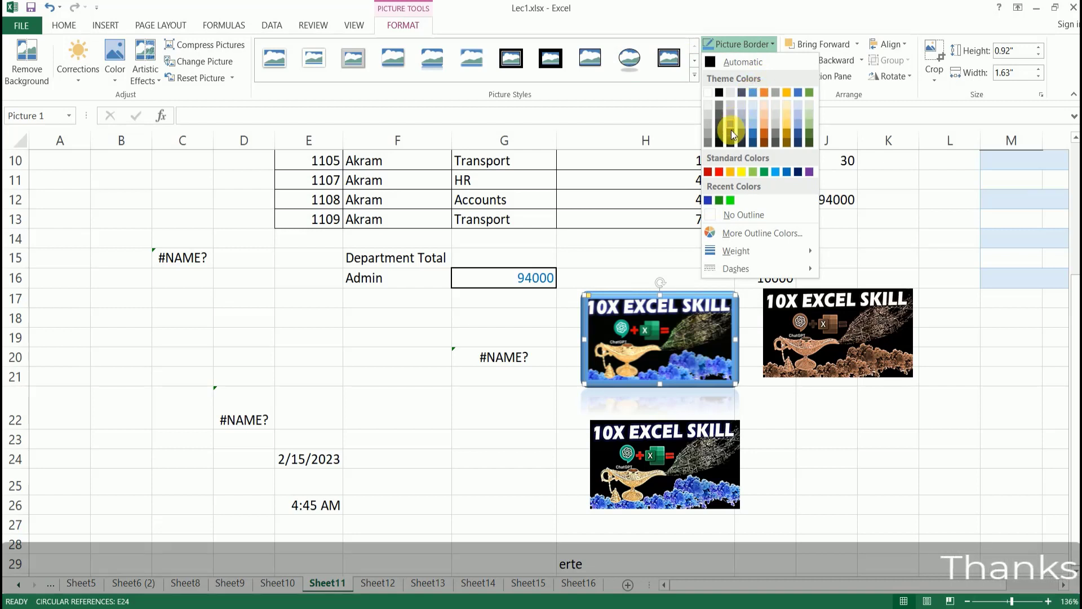
{"action": "left_click", "coordinate": [741, 172]}
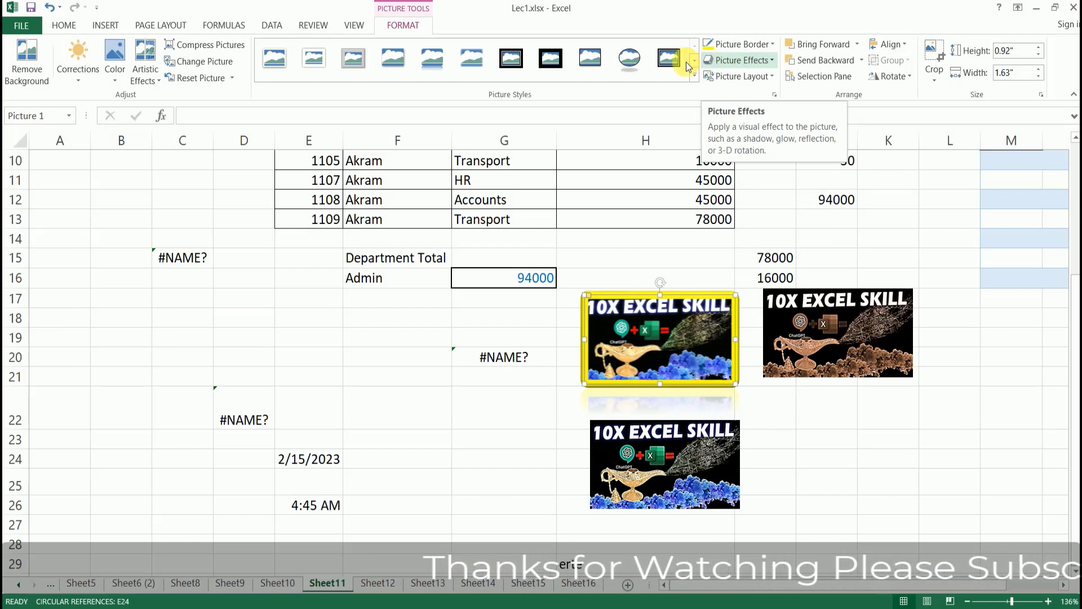
Give the column H picture the tilted 3-D block preset effect, the second one in the last row of presets.
{"action": "left_click", "coordinate": [777, 58]}
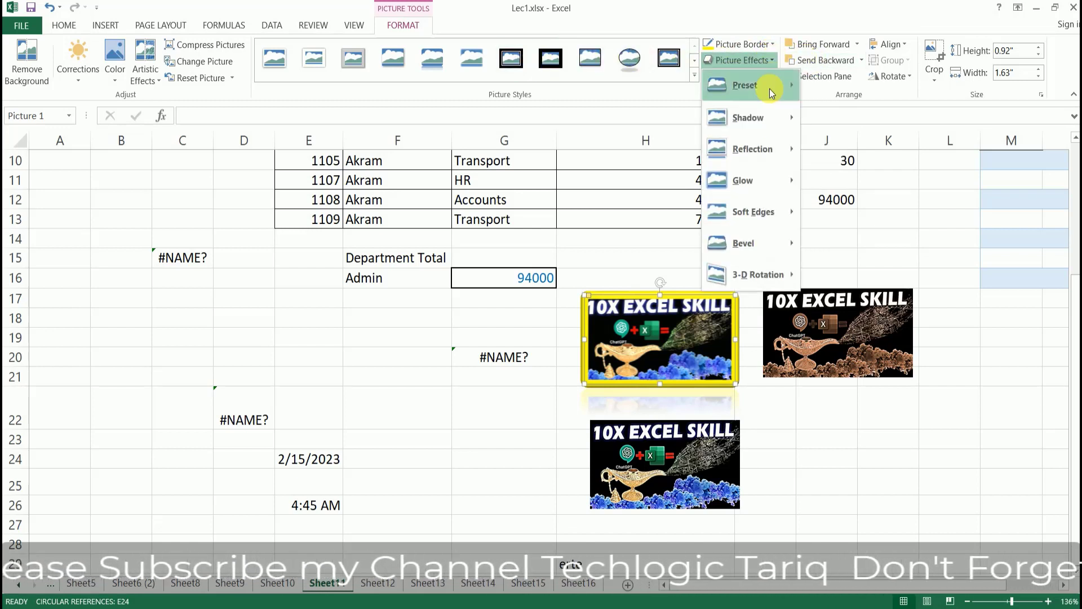
{"action": "mouse_move", "coordinate": [769, 88]}
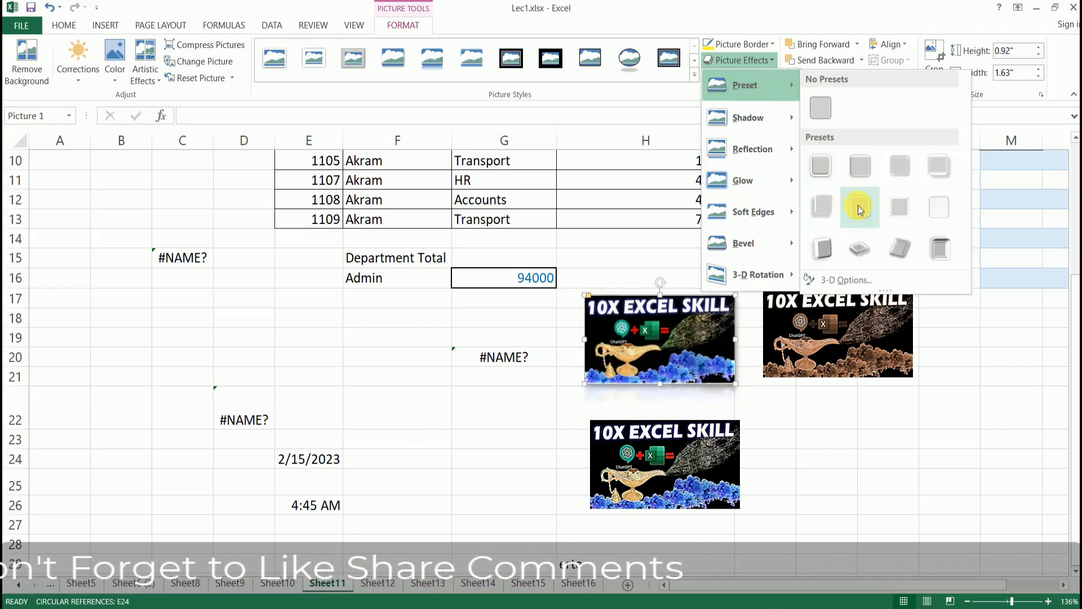
{"action": "left_click", "coordinate": [860, 252]}
{"action": "left_click", "coordinate": [536, 420]}
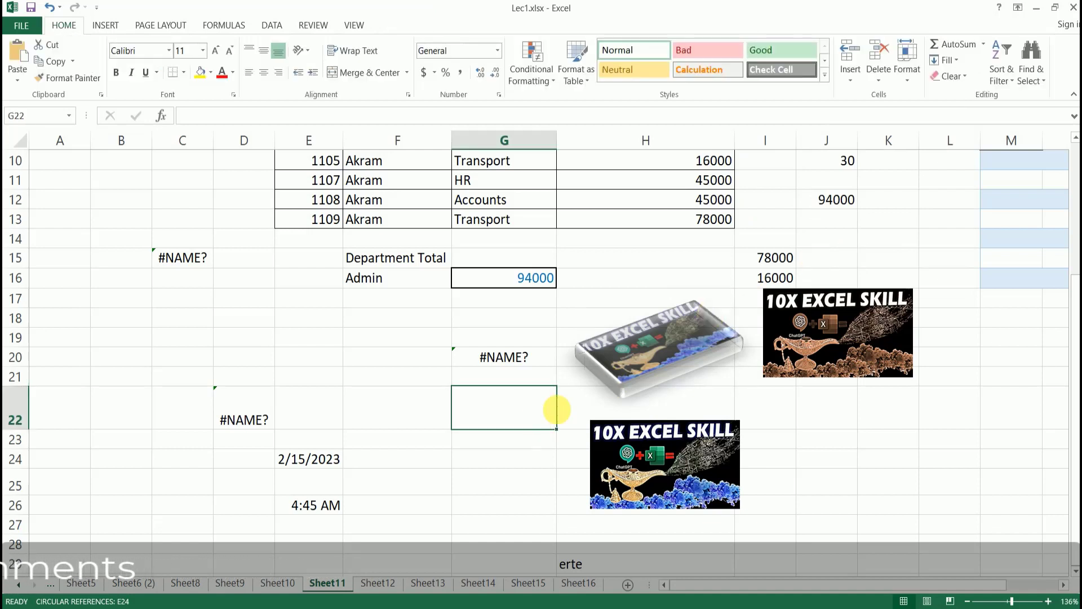
Preview shadow, reflection, glow and soft edge effects on the tilted picture, and apply the second bevel in the first row of variations.
{"action": "double_click", "coordinate": [686, 350]}
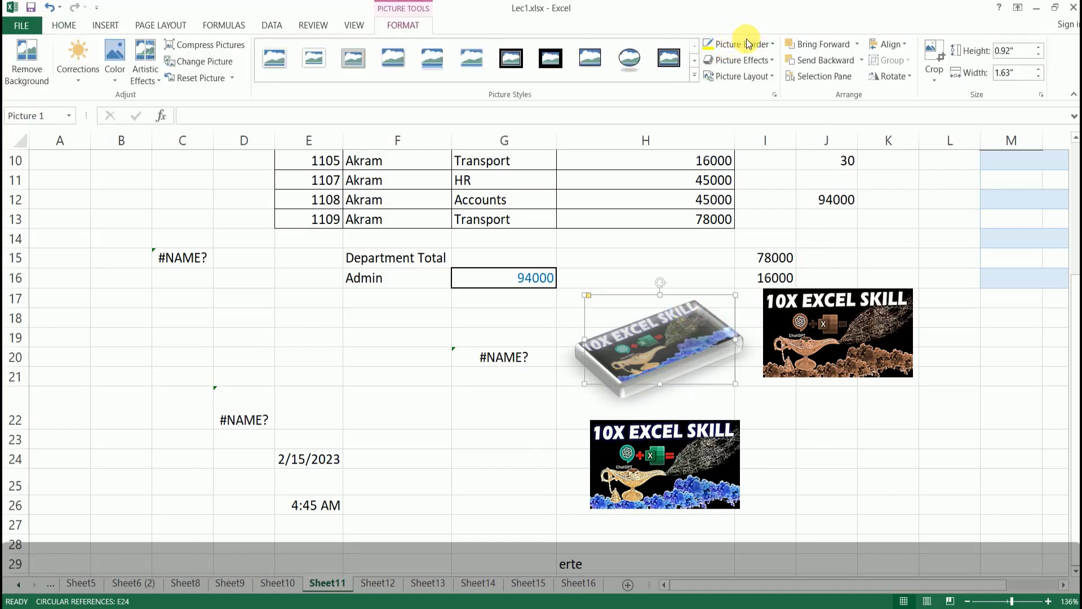
{"action": "left_click", "coordinate": [767, 60]}
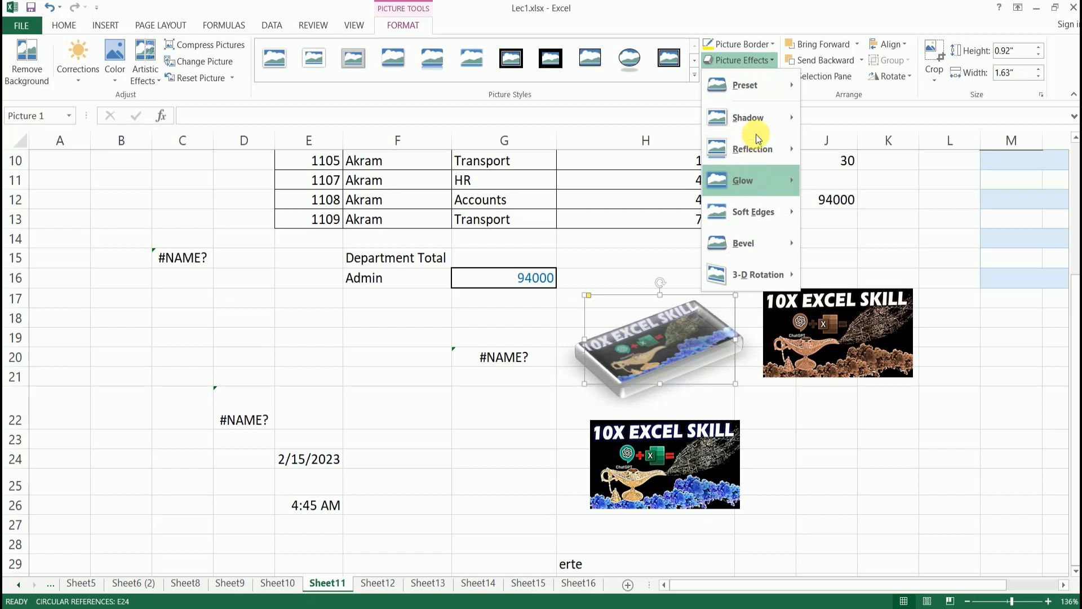
{"action": "mouse_move", "coordinate": [769, 124]}
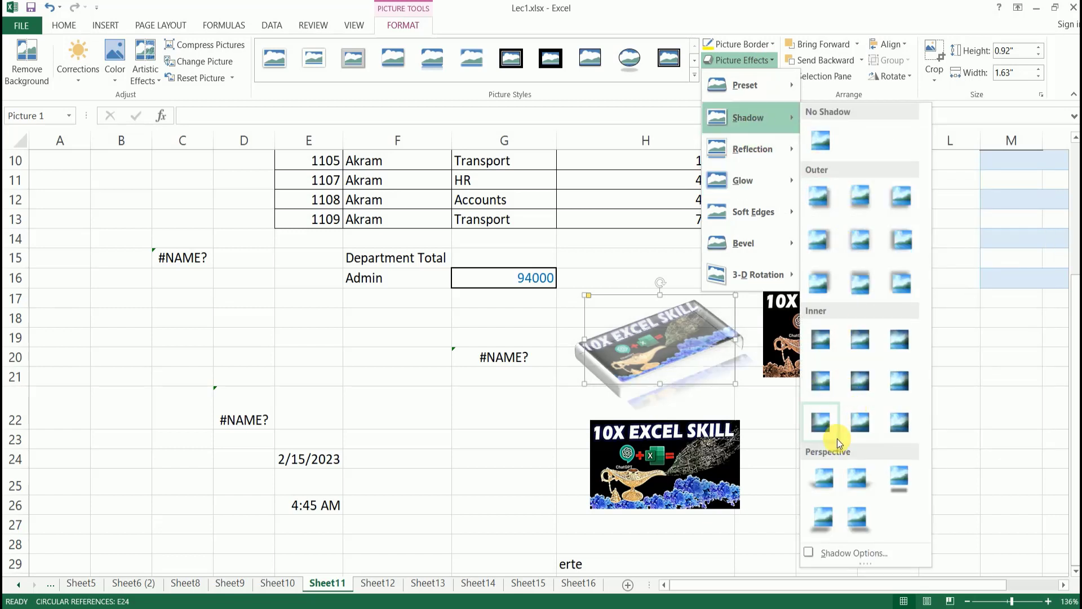
{"action": "mouse_move", "coordinate": [777, 156]}
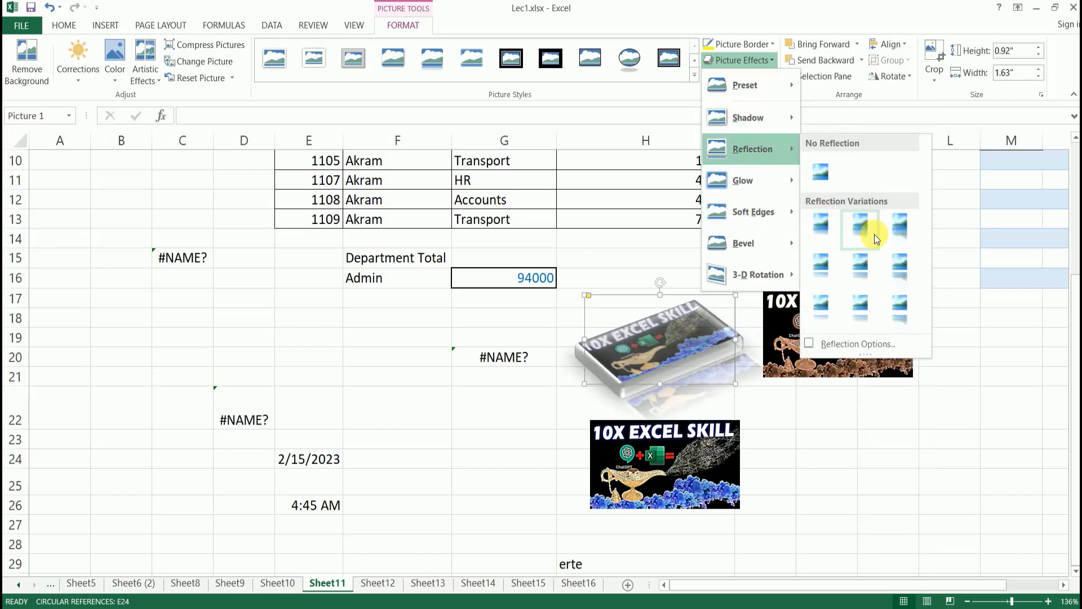
{"action": "mouse_move", "coordinate": [769, 179]}
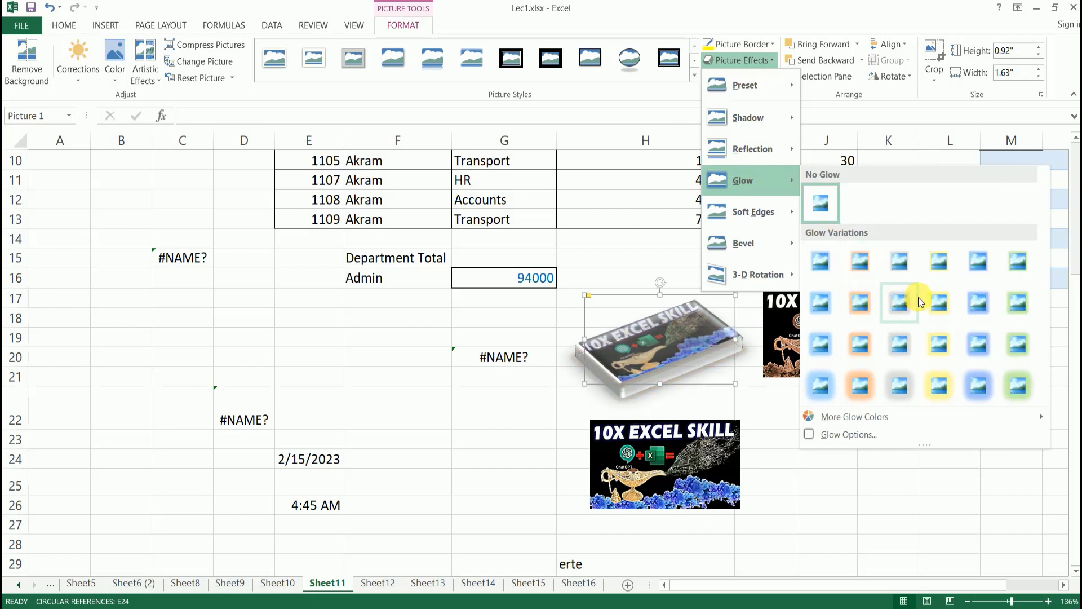
{"action": "mouse_move", "coordinate": [757, 211]}
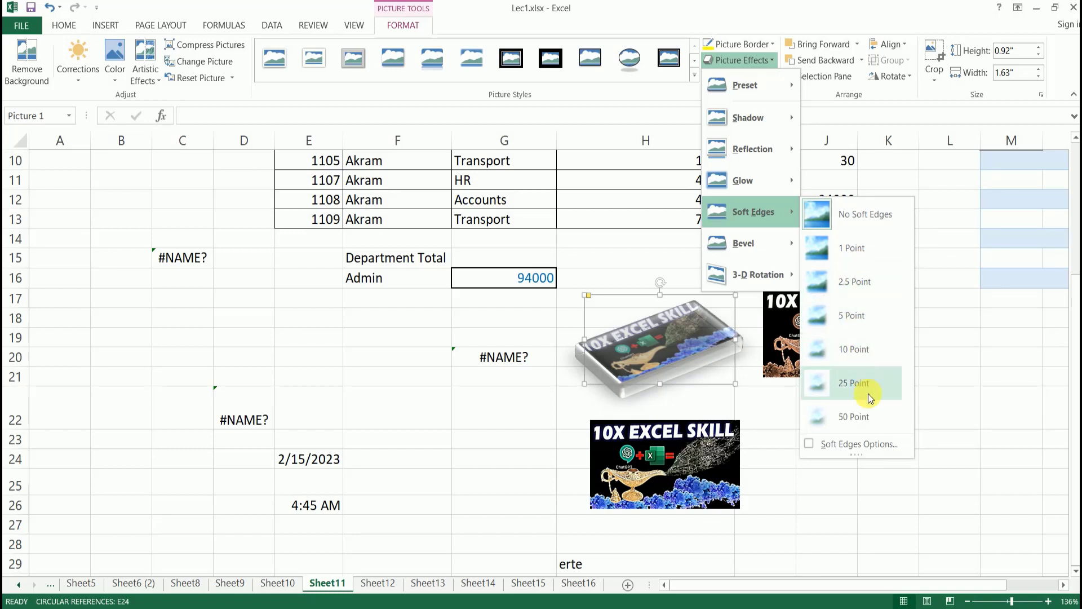
{"action": "mouse_move", "coordinate": [761, 239]}
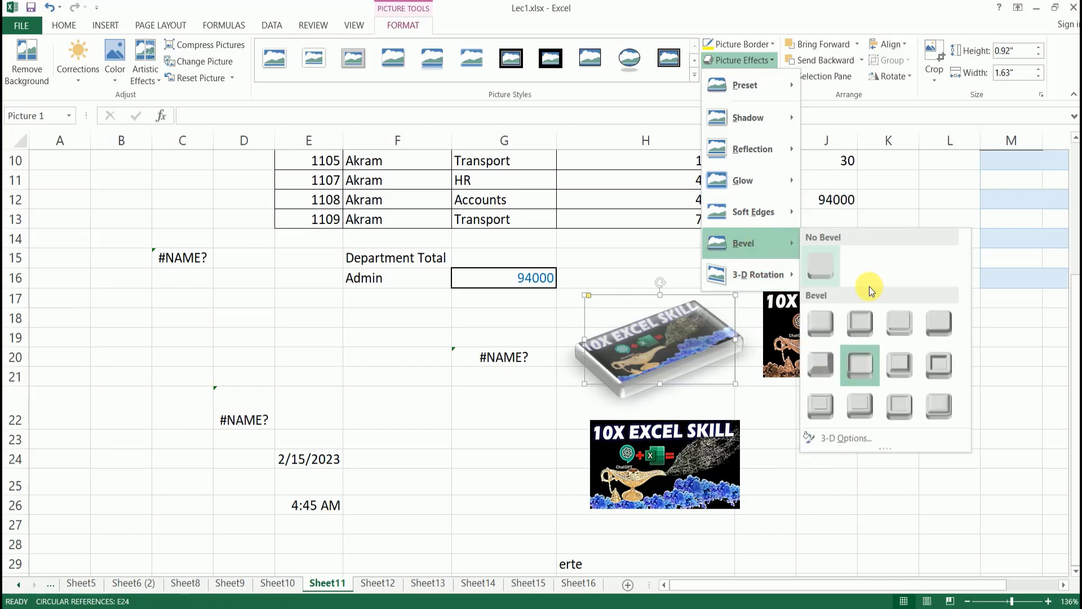
{"action": "left_click", "coordinate": [852, 326]}
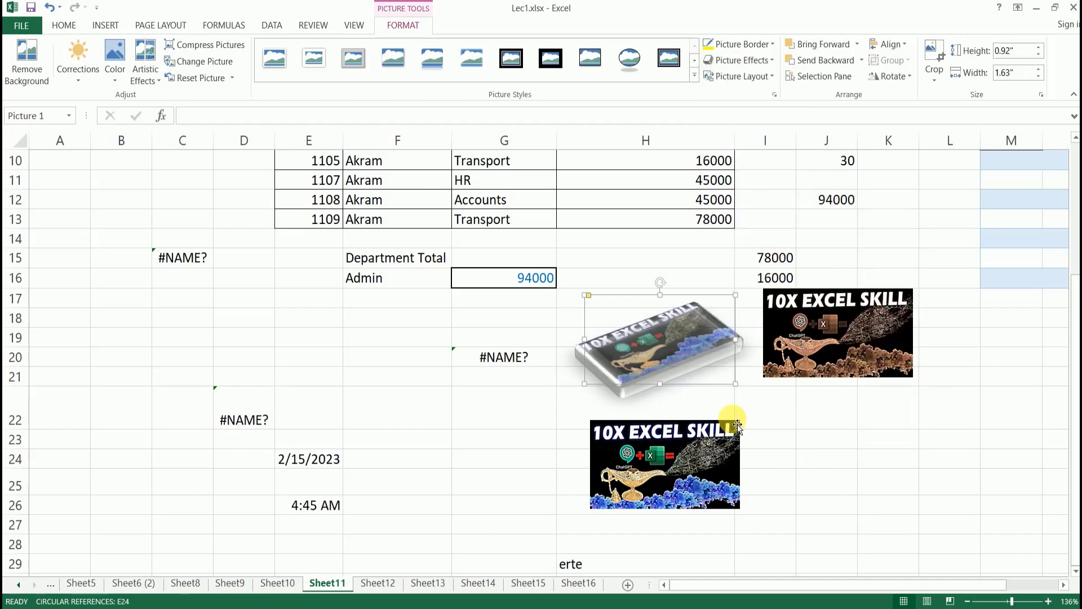
{"action": "left_click", "coordinate": [562, 424]}
Apply the second parallel 3-D rotation in the second row of variations to the beveled picture in column H.
{"action": "left_click", "coordinate": [623, 364]}
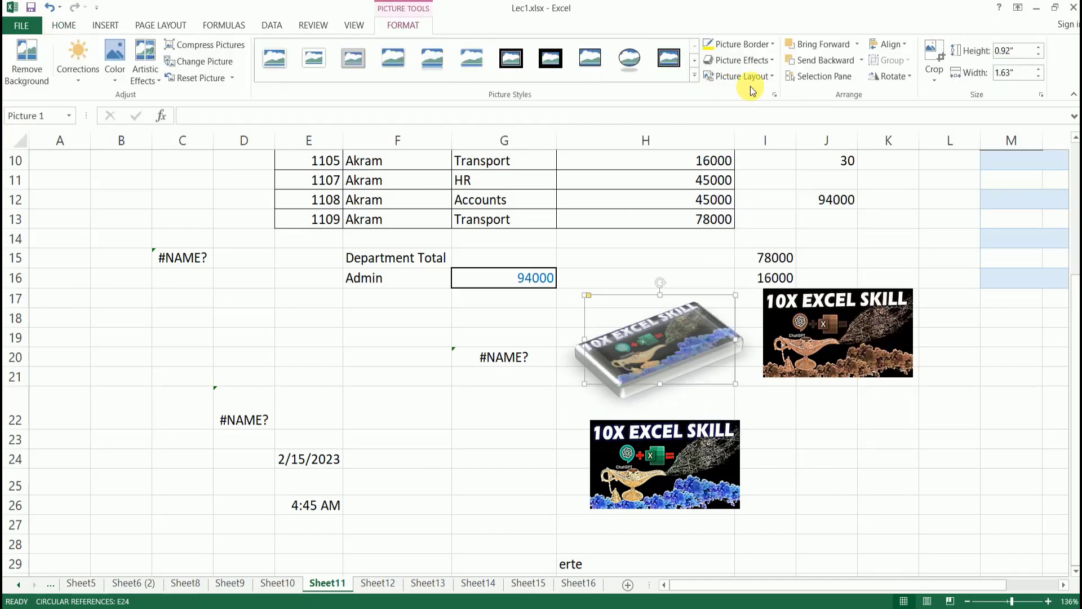
{"action": "left_click", "coordinate": [774, 61]}
{"action": "mouse_move", "coordinate": [742, 144]}
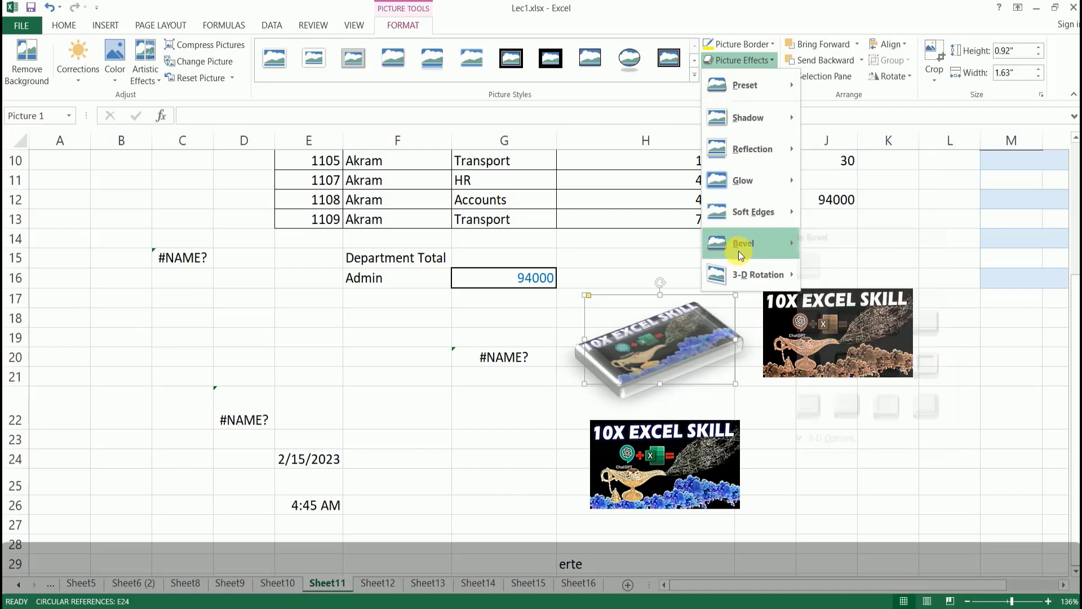
{"action": "mouse_move", "coordinate": [744, 247]}
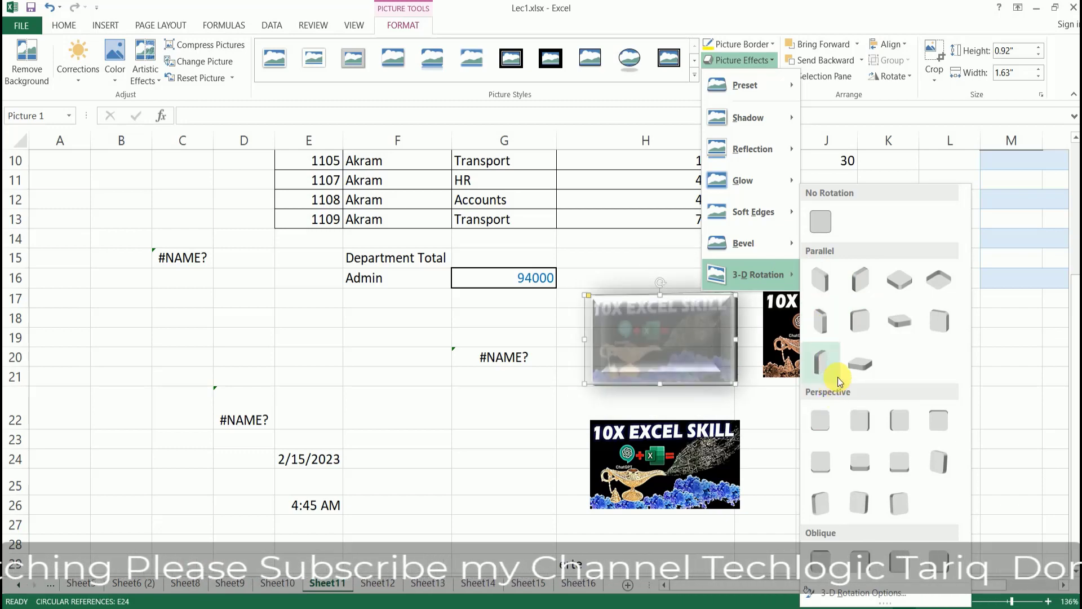
{"action": "left_click", "coordinate": [858, 320]}
{"action": "left_click", "coordinate": [544, 400]}
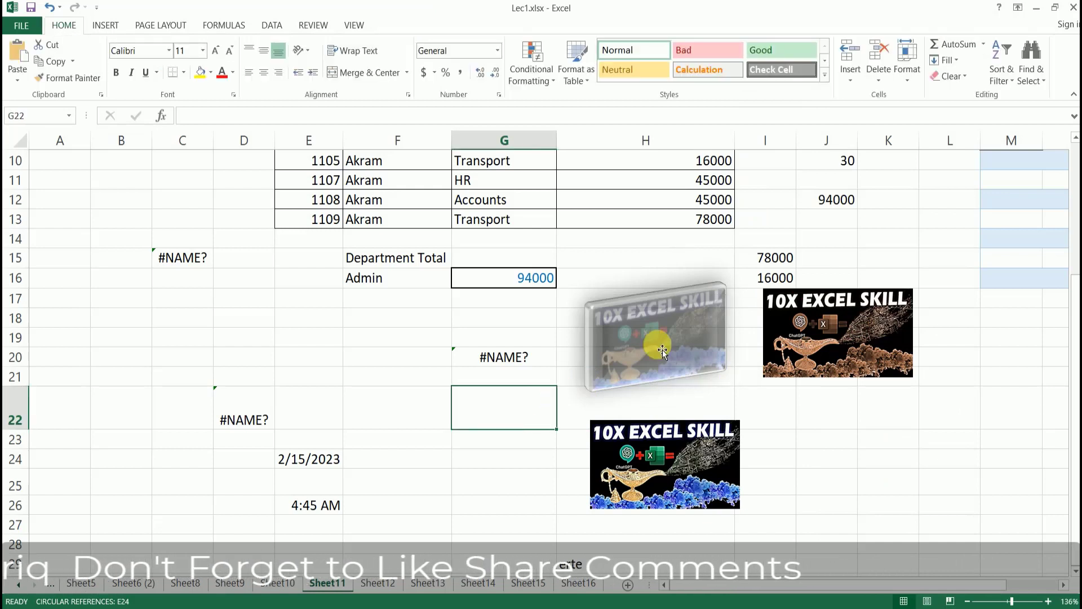
Move the beveled 3-D picture over to columns E and F, and the full-color picture up so it overlaps the brown one.
{"action": "left_click", "coordinate": [655, 282]}
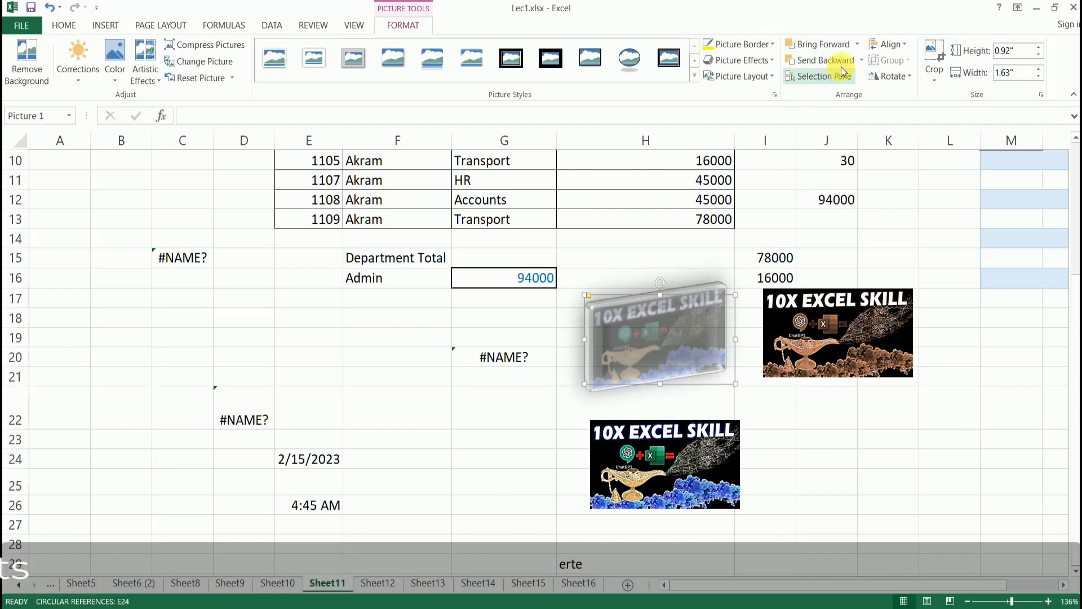
{"action": "left_click", "coordinate": [857, 45]}
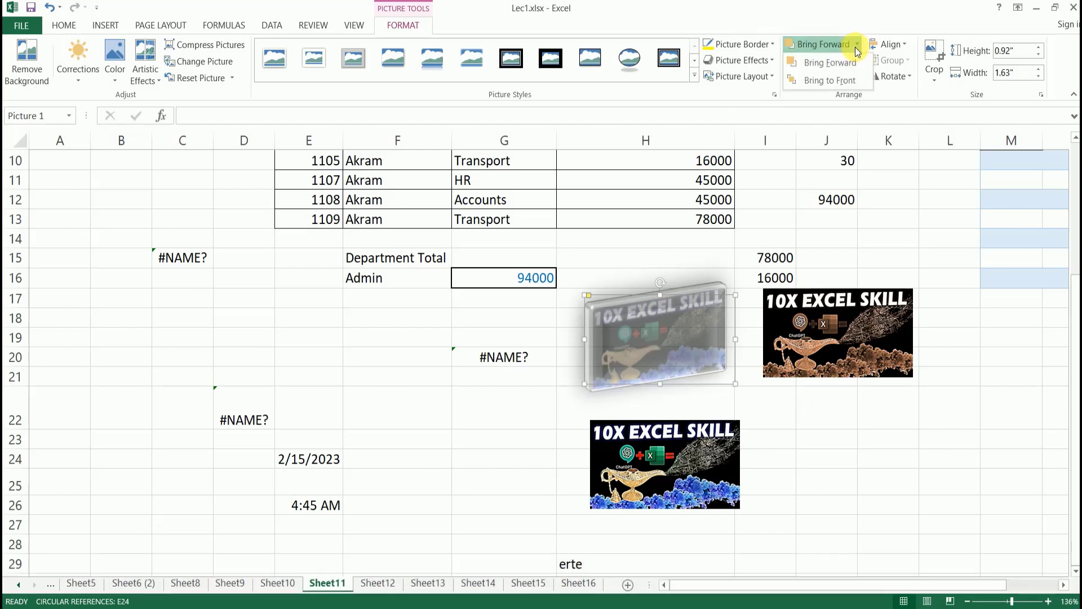
{"action": "left_click", "coordinate": [773, 423]}
{"action": "left_click_drag", "start_coordinate": [690, 347], "coordinate": [390, 357]}
{"action": "left_click", "coordinate": [684, 459]}
{"action": "left_click_drag", "start_coordinate": [685, 459], "coordinate": [755, 343]}
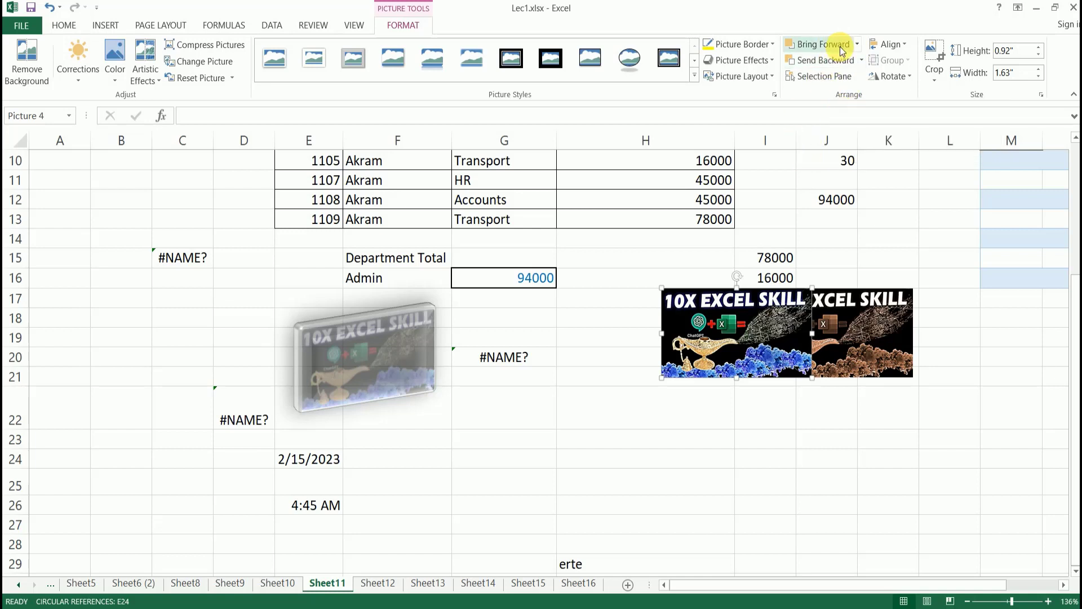
Send the full-color picture backward so it sits behind the overlapping brown picture.
{"action": "left_click", "coordinate": [863, 61]}
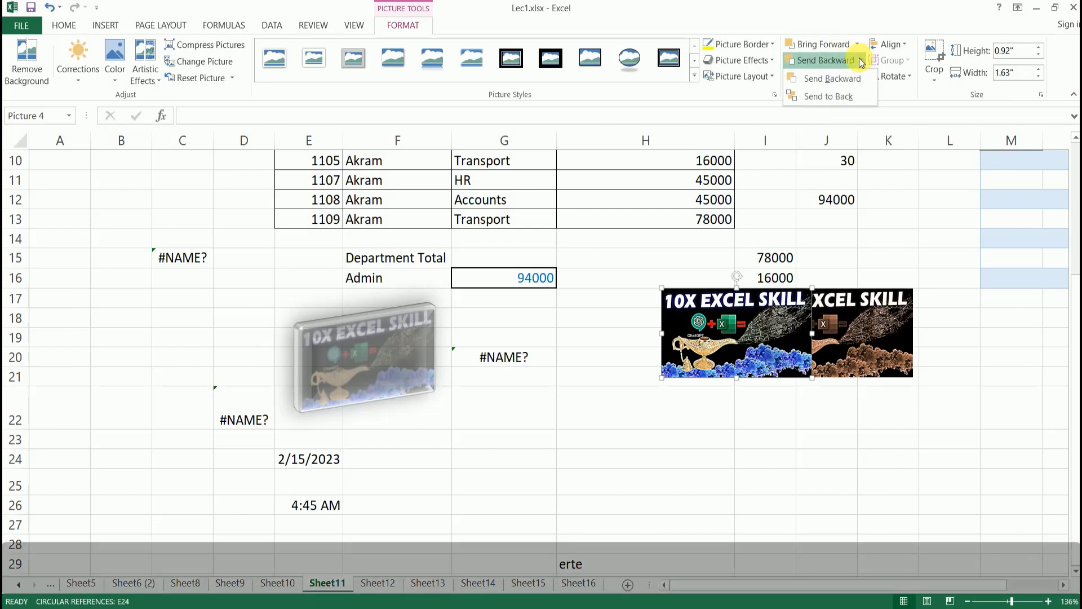
{"action": "left_click", "coordinate": [787, 137]}
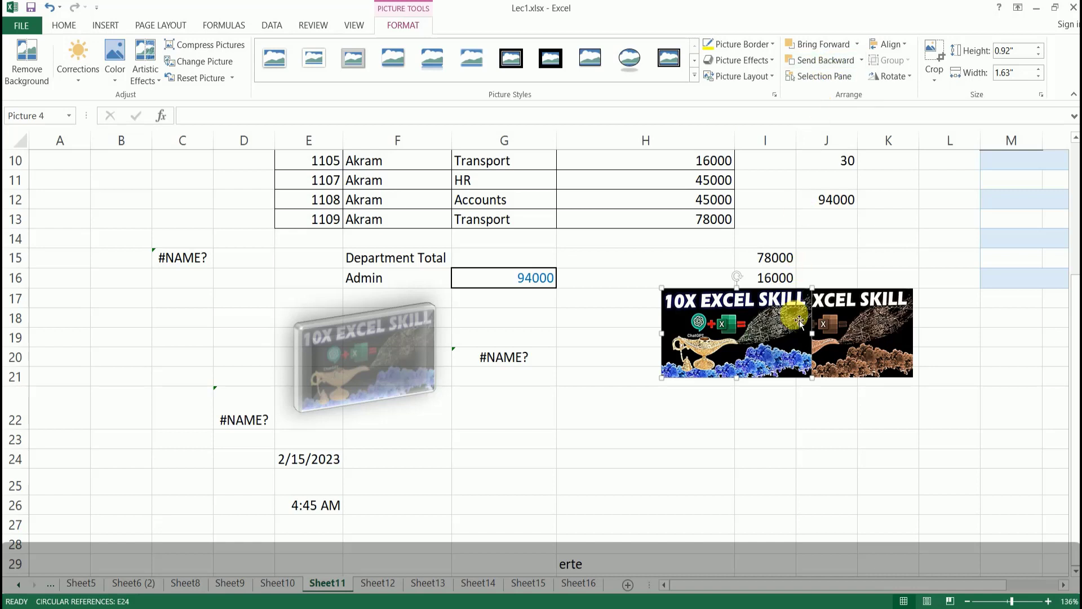
{"action": "left_click", "coordinate": [838, 62]}
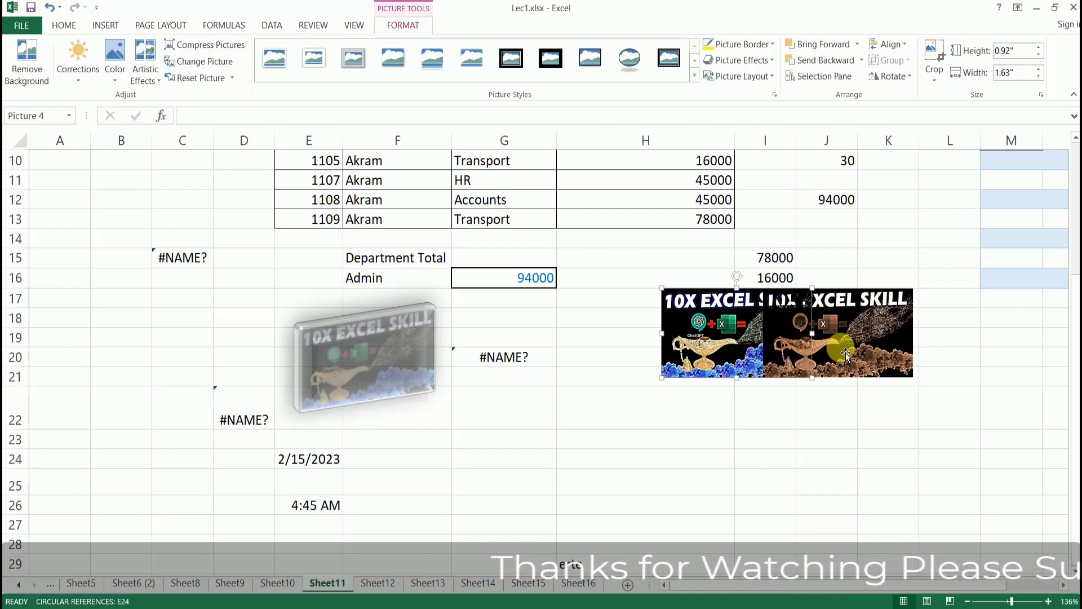
Nudge the brown picture slightly left, send it backward behind the full-color picture, and bring it forward again.
{"action": "mouse_move", "coordinate": [858, 353]}
{"action": "left_mouse_down"}
{"action": "mouse_move", "coordinate": [797, 349]}
{"action": "mouse_move", "coordinate": [848, 351]}
{"action": "left_mouse_up"}
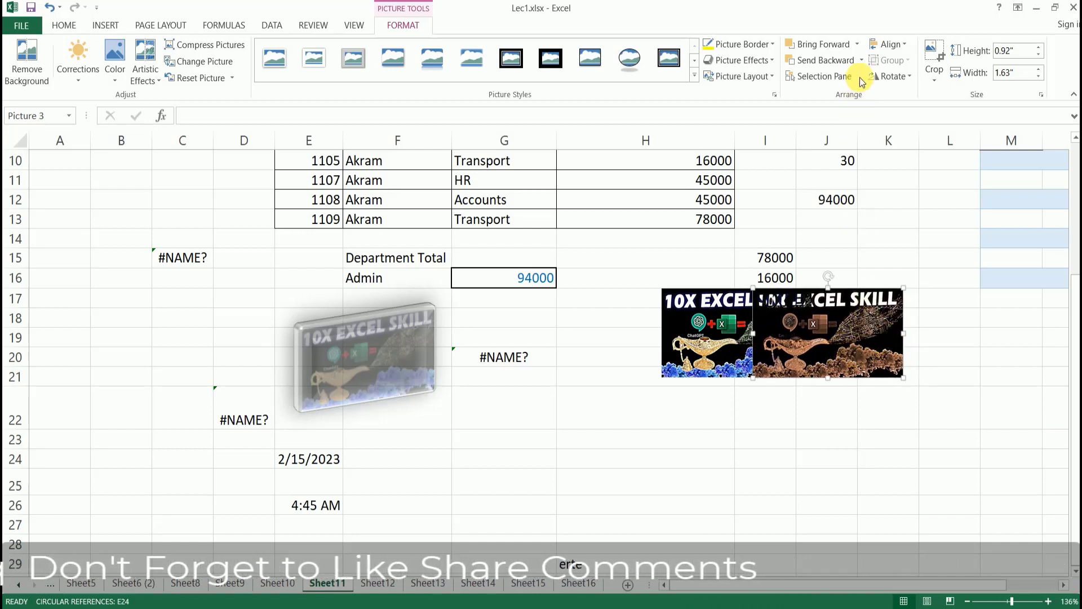
{"action": "left_click", "coordinate": [837, 60]}
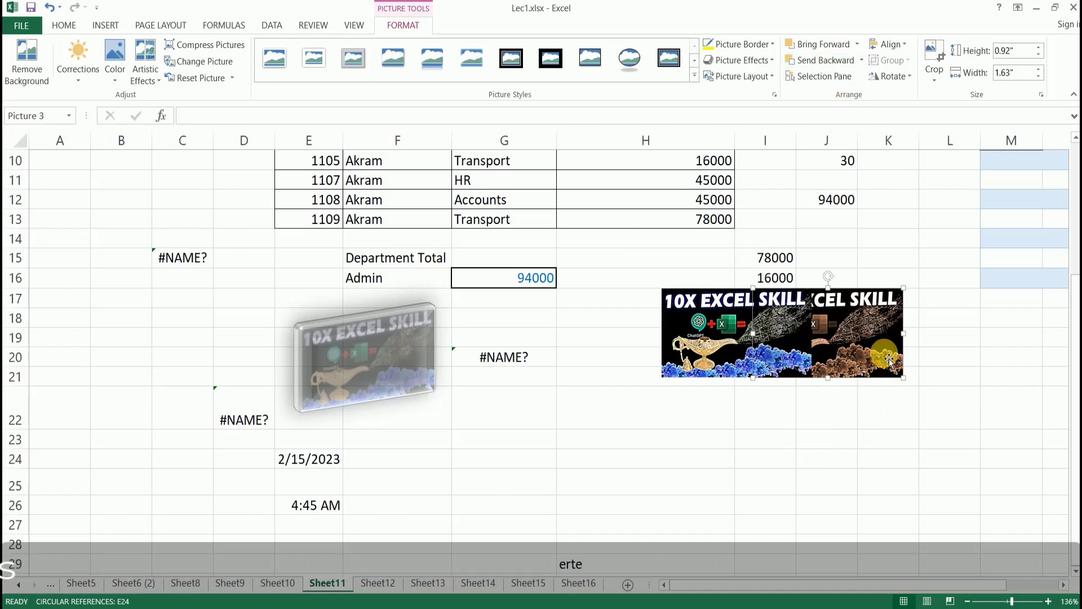
{"action": "left_click", "coordinate": [832, 50]}
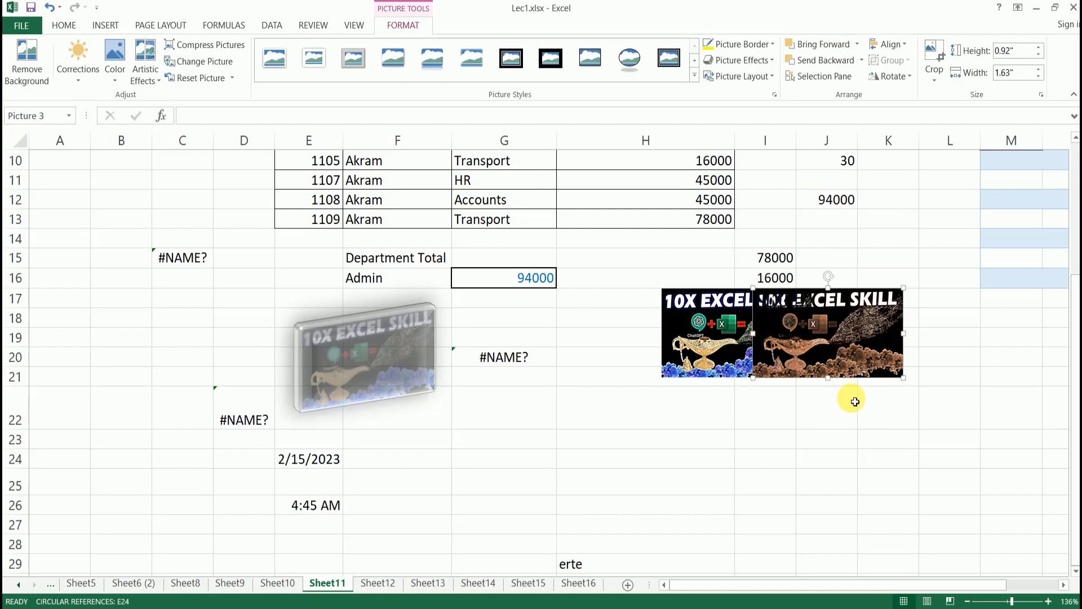
List the sheet's pictures for selection, select each one in turn, and hide and show them all at once.
{"action": "left_click", "coordinate": [843, 77]}
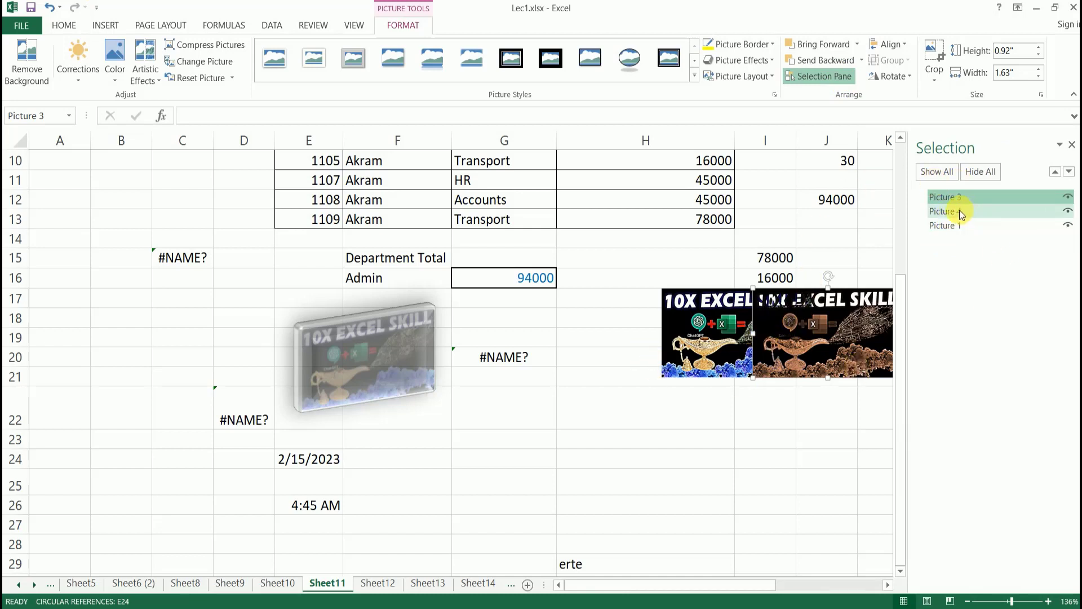
{"action": "left_click", "coordinate": [959, 209]}
{"action": "left_click", "coordinate": [965, 225]}
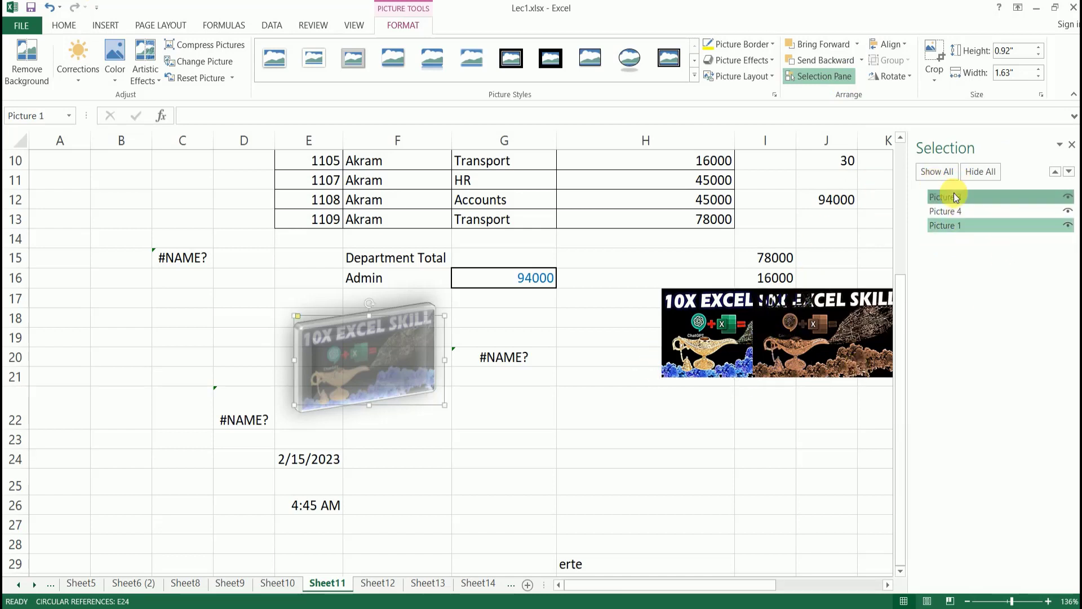
{"action": "left_click", "coordinate": [956, 198]}
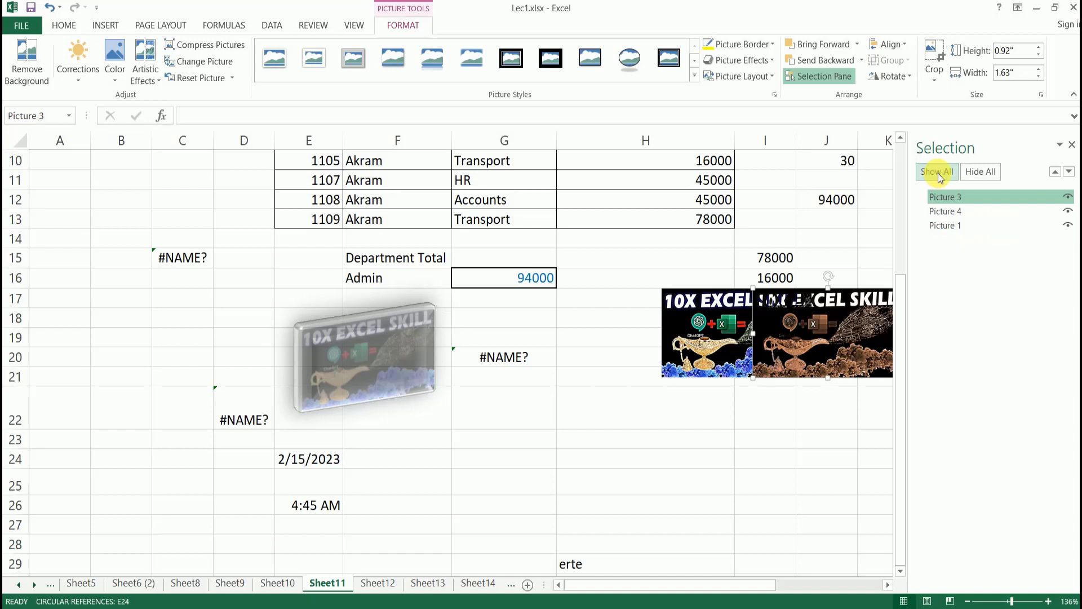
{"action": "left_click", "coordinate": [986, 175]}
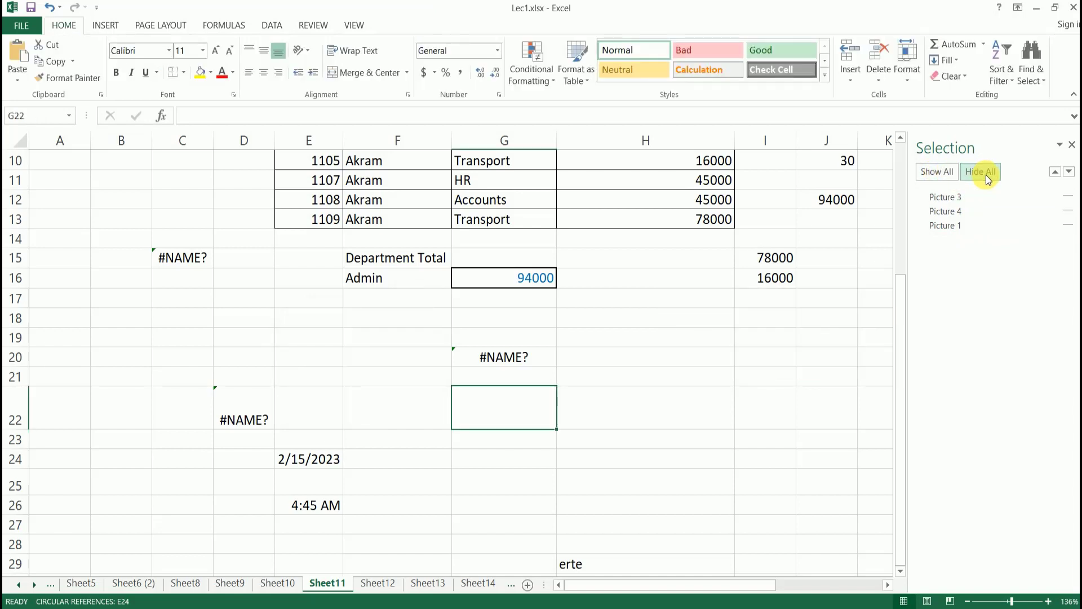
{"action": "left_click", "coordinate": [948, 172]}
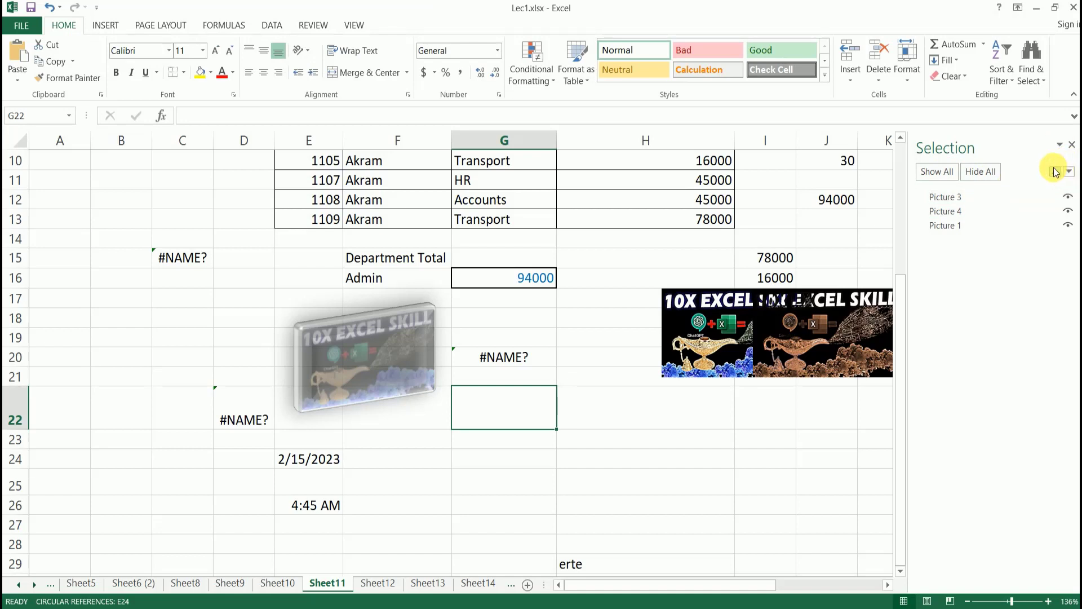
Hide and show Picture 3, Picture 4 and Picture 1 individually, and close the list of pictures.
{"action": "left_click", "coordinate": [1067, 197]}
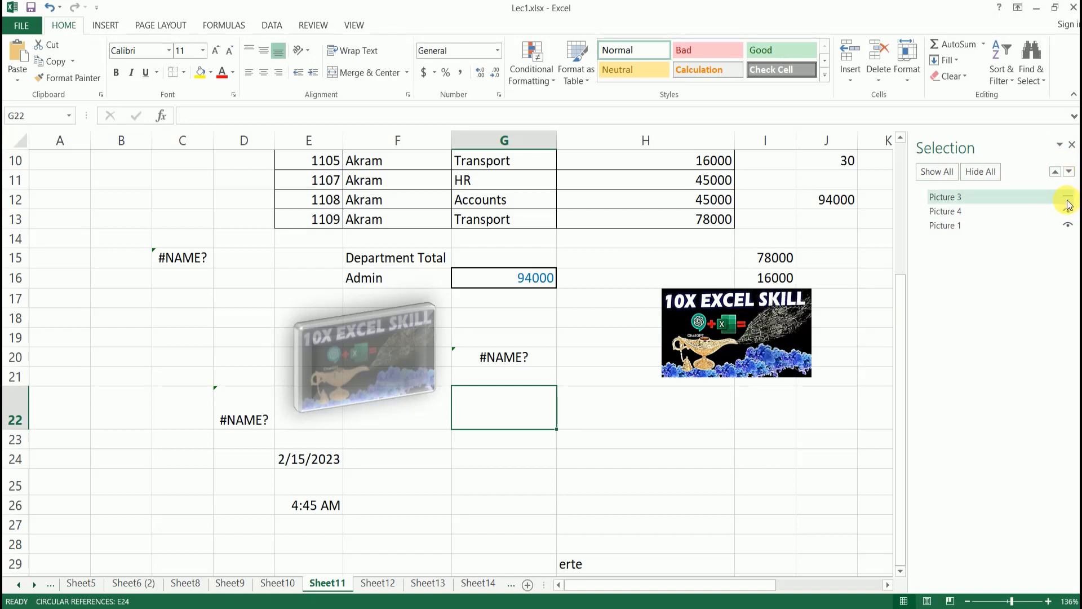
{"action": "left_click", "coordinate": [1067, 199]}
{"action": "left_click", "coordinate": [1069, 212]}
{"action": "left_click", "coordinate": [1068, 211]}
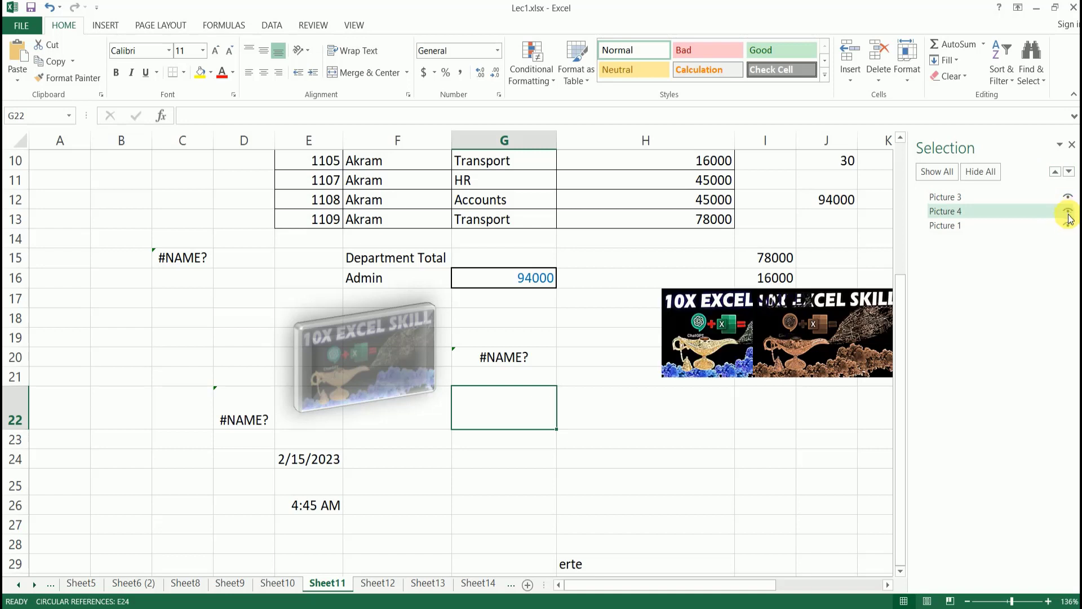
{"action": "left_click", "coordinate": [1069, 225]}
{"action": "left_click", "coordinate": [1069, 226]}
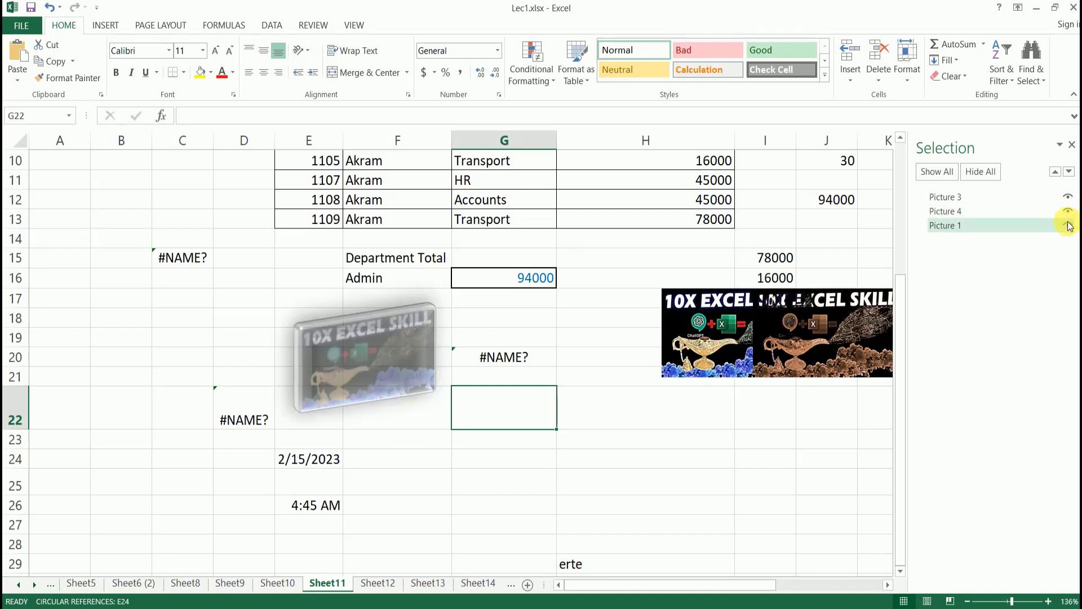
{"action": "left_click", "coordinate": [1072, 145]}
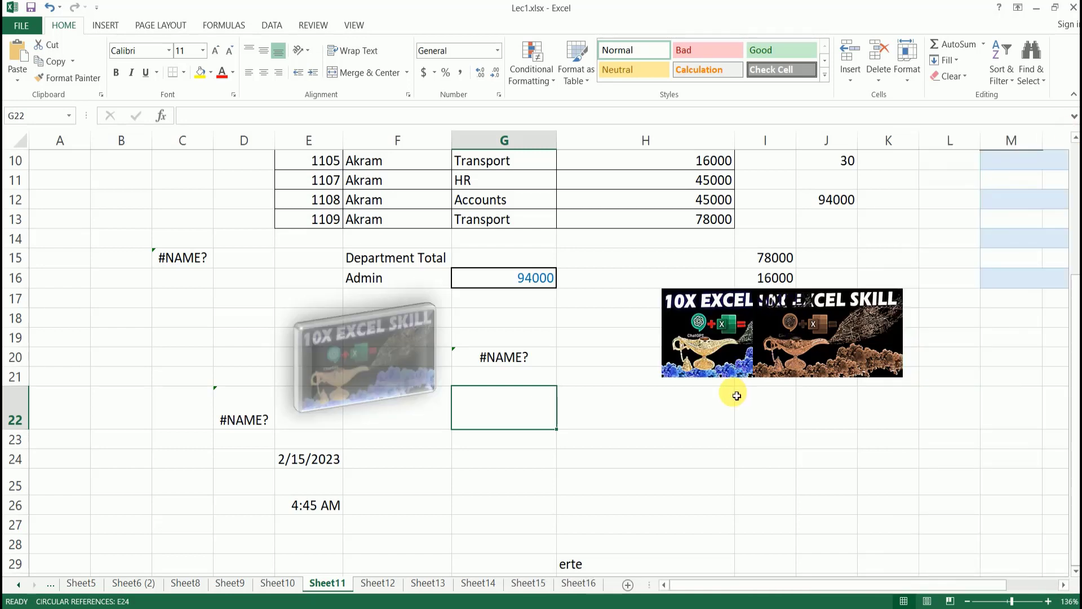
{"action": "left_click", "coordinate": [733, 404]}
{"action": "left_click", "coordinate": [734, 361]}
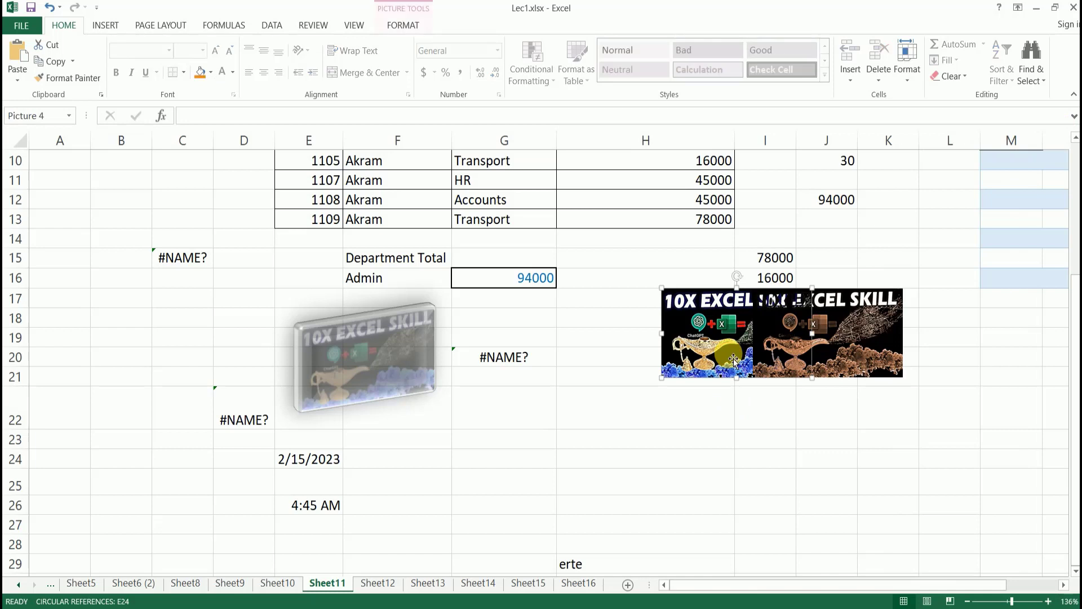
{"action": "double_click", "coordinate": [719, 323]}
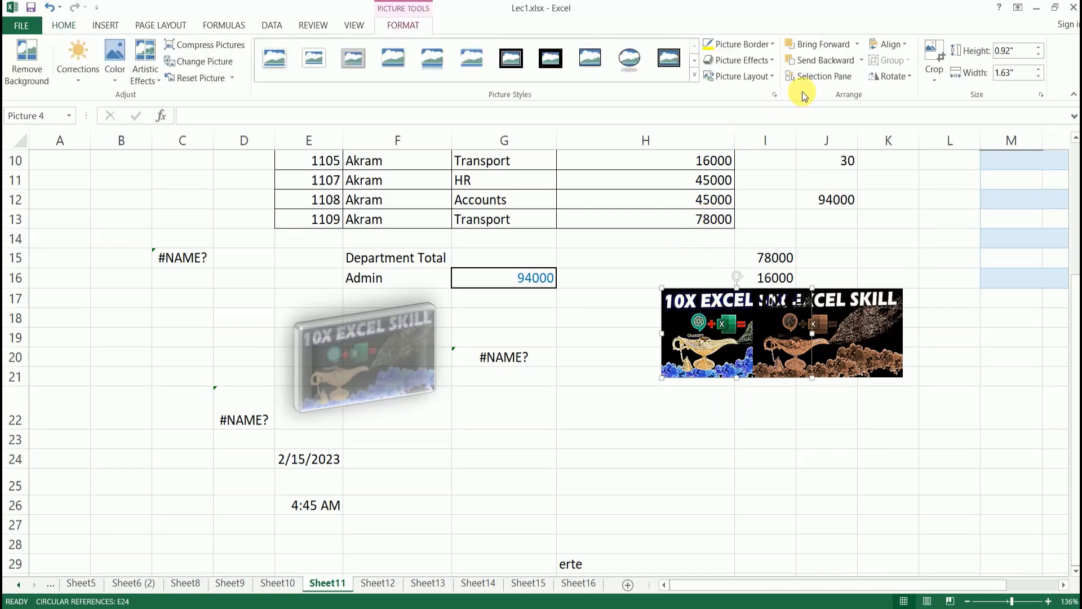
{"action": "left_click", "coordinate": [904, 45]}
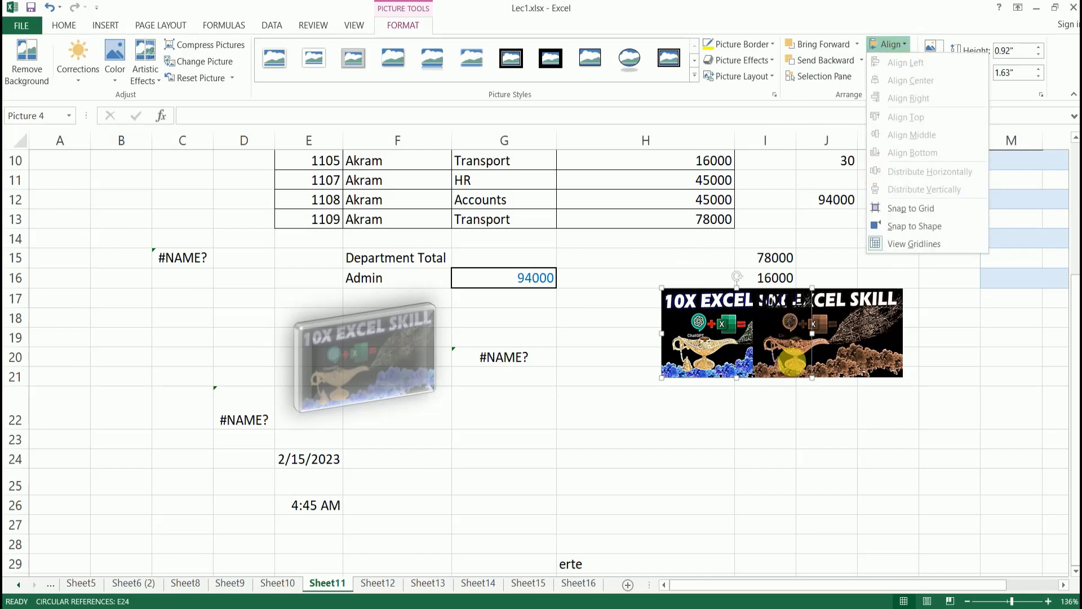
{"action": "left_click", "coordinate": [745, 413]}
Shift the brown picture slightly down, select it together with the full-color picture, and align both left.
{"action": "left_click", "coordinate": [856, 331]}
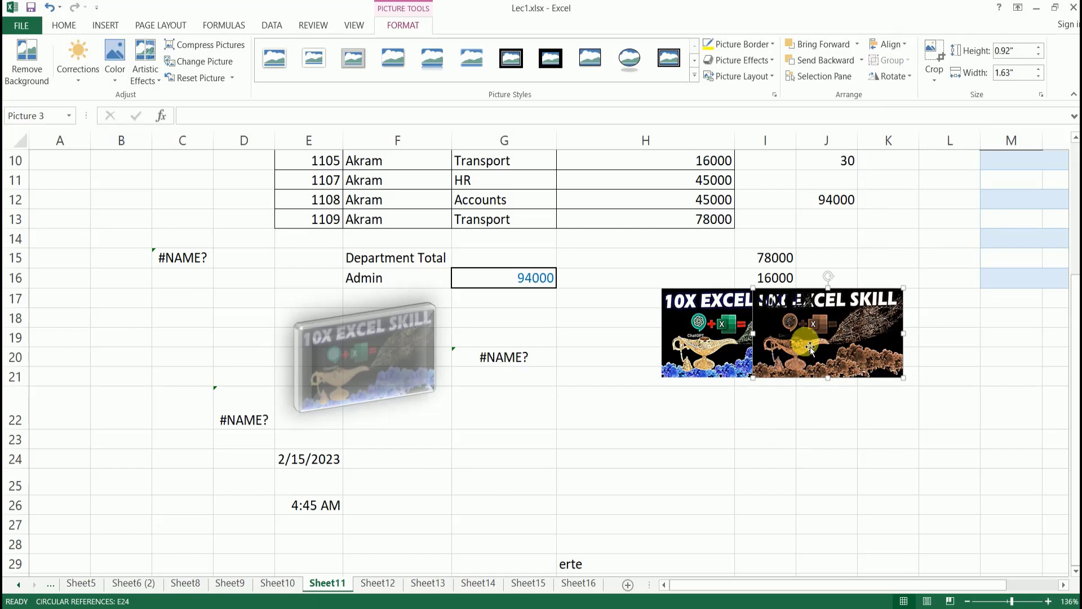
{"action": "left_click_drag", "start_coordinate": [813, 329], "coordinate": [809, 364]}
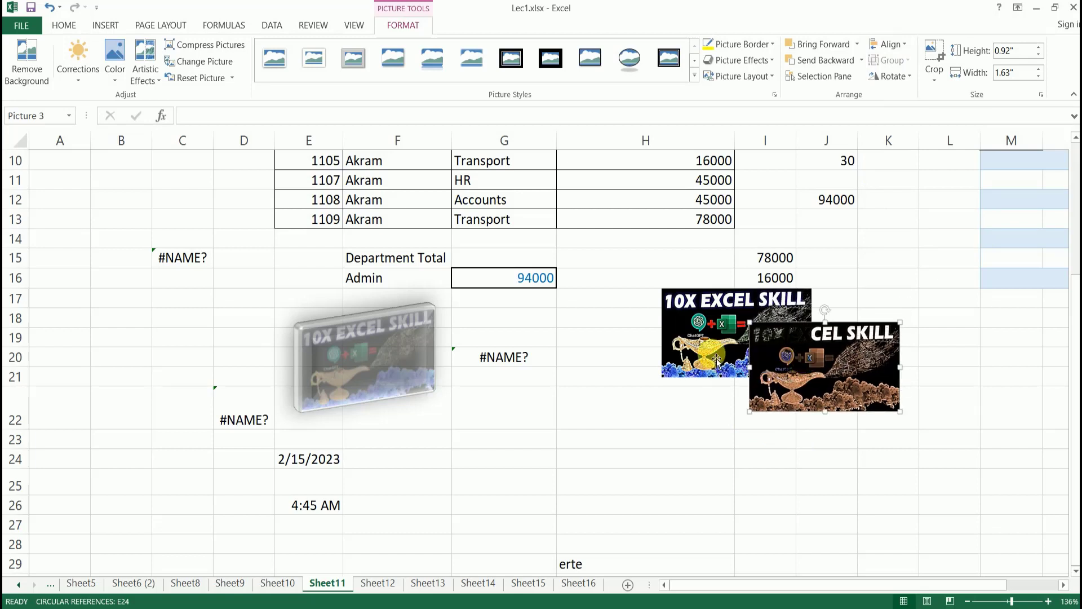
{"action": "left_click", "coordinate": [715, 352], "text": "ctrl"}
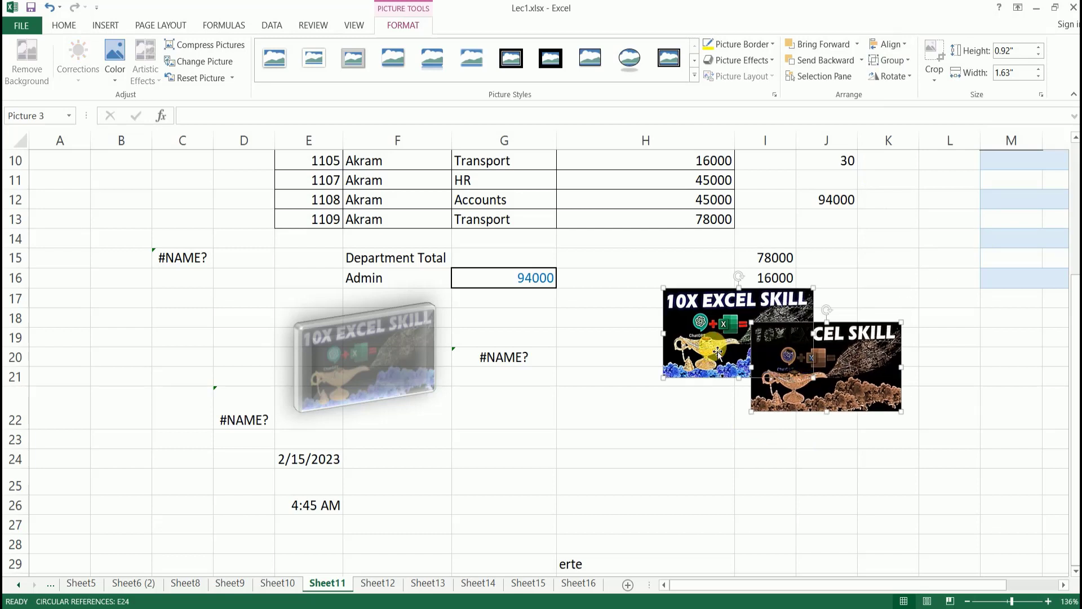
{"action": "left_click", "coordinate": [903, 45]}
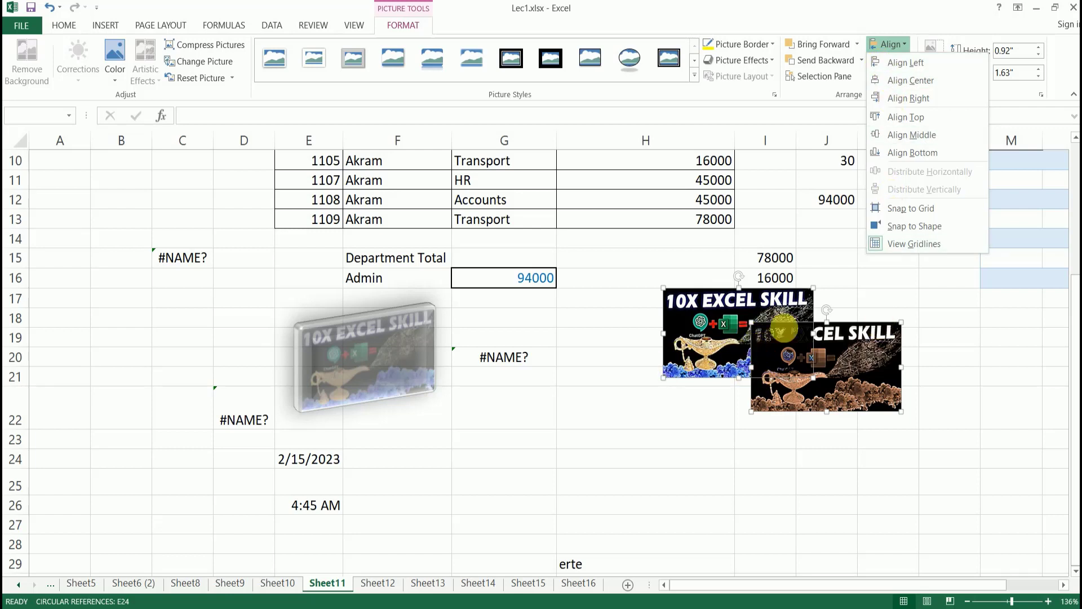
{"action": "left_click", "coordinate": [933, 66]}
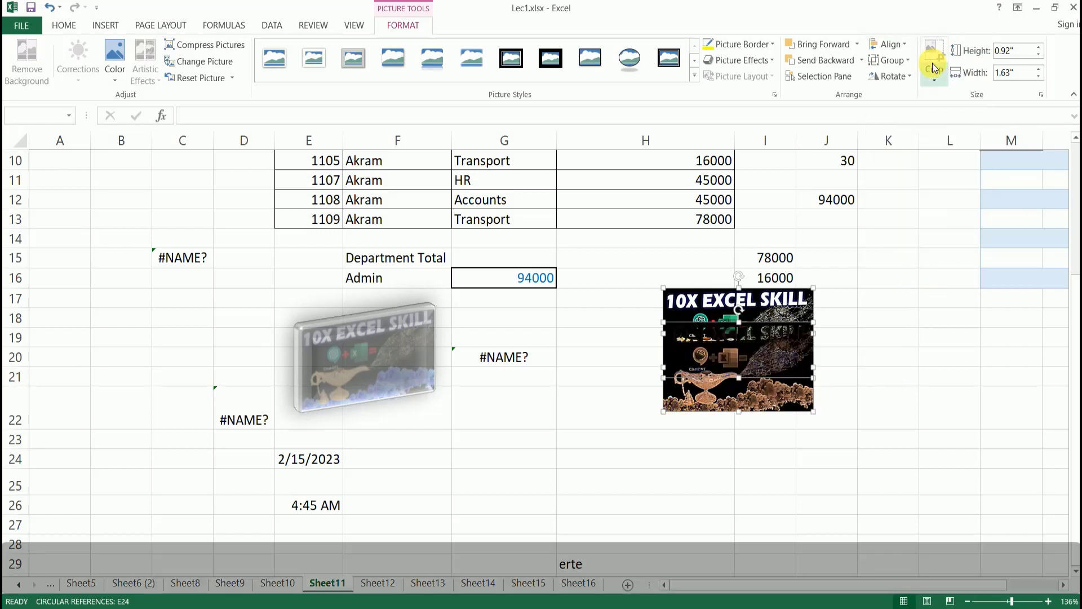
Move the brown picture alone to the right and slightly up so it only partly overlaps the full-color picture.
{"action": "left_click", "coordinate": [741, 458]}
{"action": "left_click", "coordinate": [767, 356]}
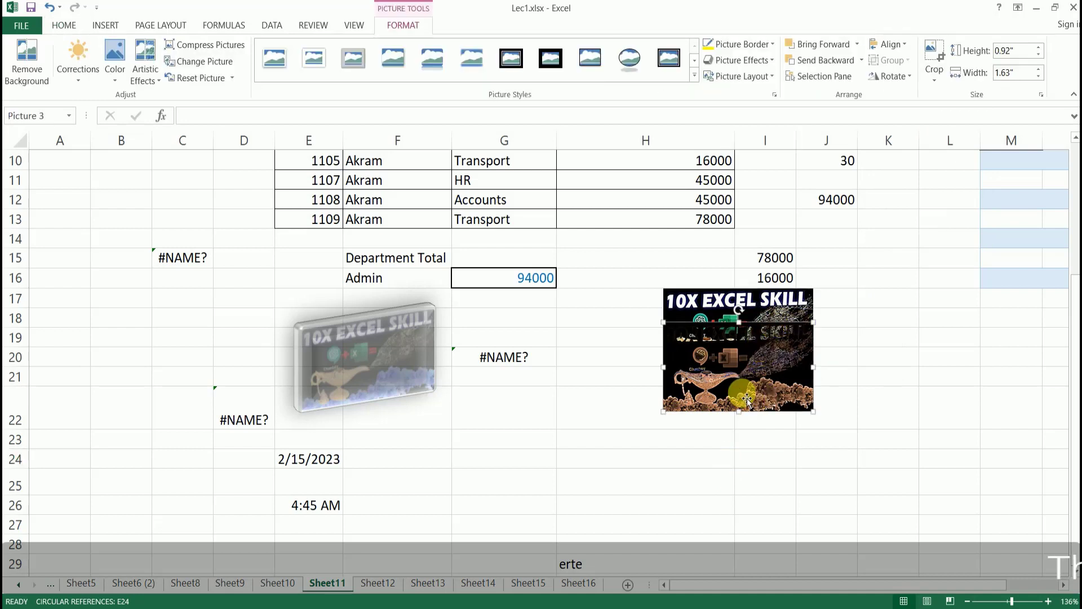
{"action": "left_click_drag", "start_coordinate": [776, 370], "coordinate": [875, 342]}
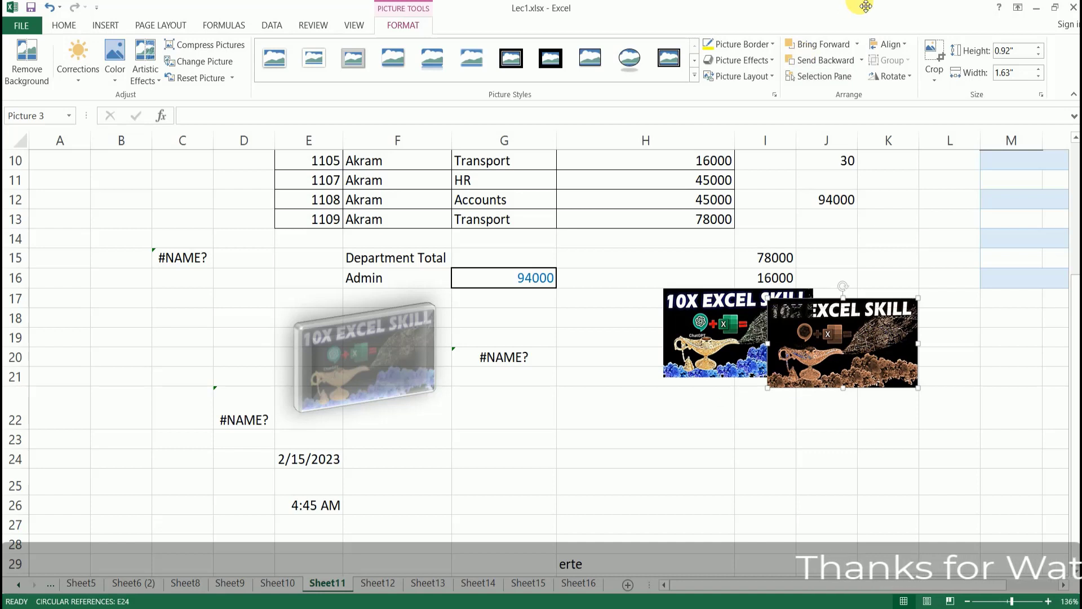
Try aligning the full-color and brown pictures right, and undo it.
{"action": "left_click", "coordinate": [742, 351], "text": "ctrl"}
{"action": "left_click", "coordinate": [905, 45]}
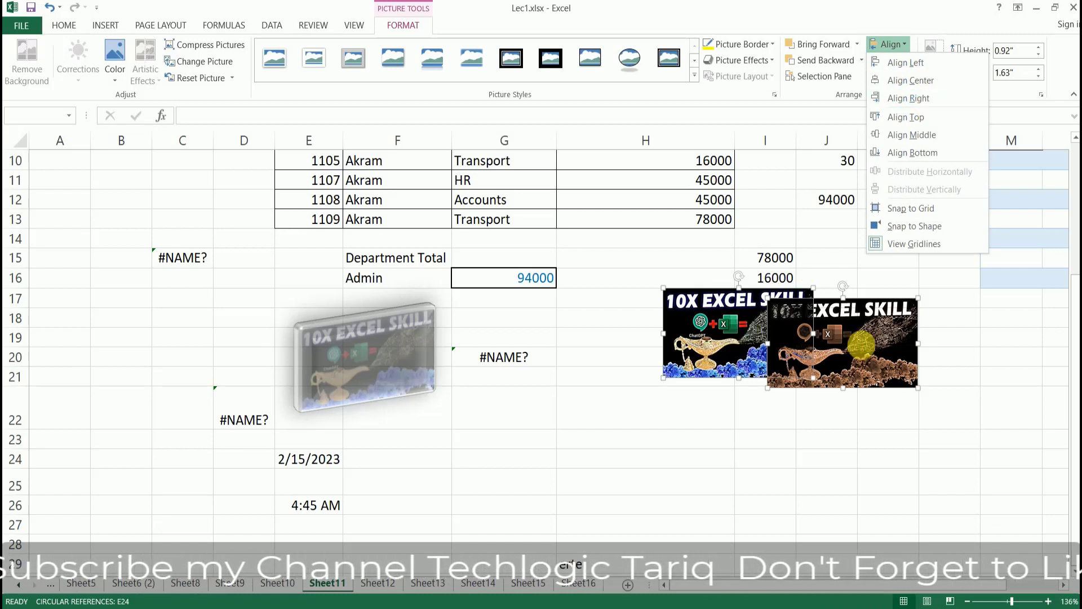
{"action": "left_click", "coordinate": [925, 103]}
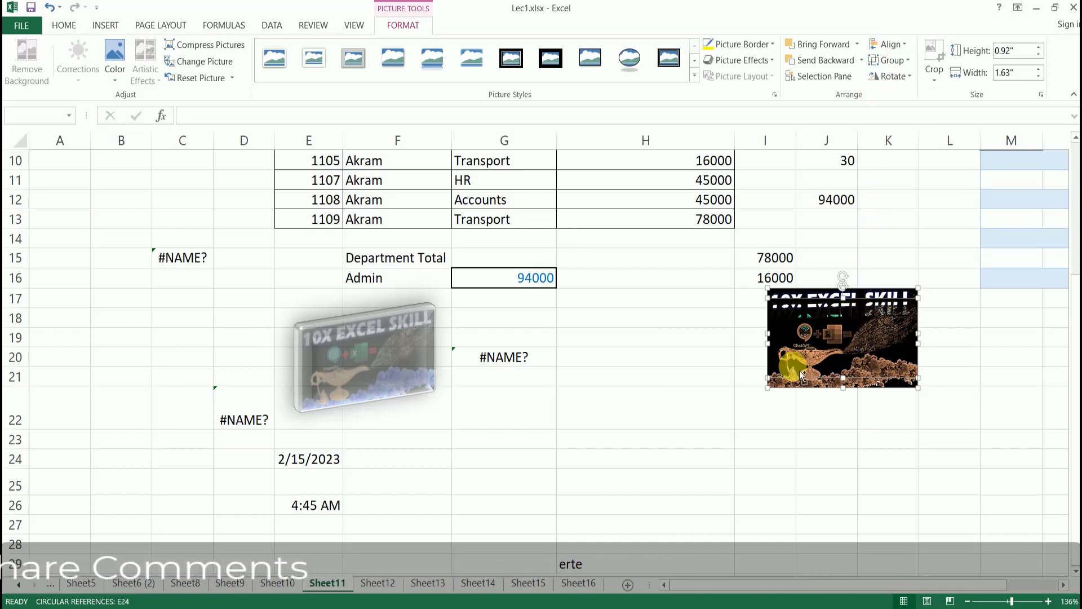
{"action": "key", "text": "ctrl+z"}
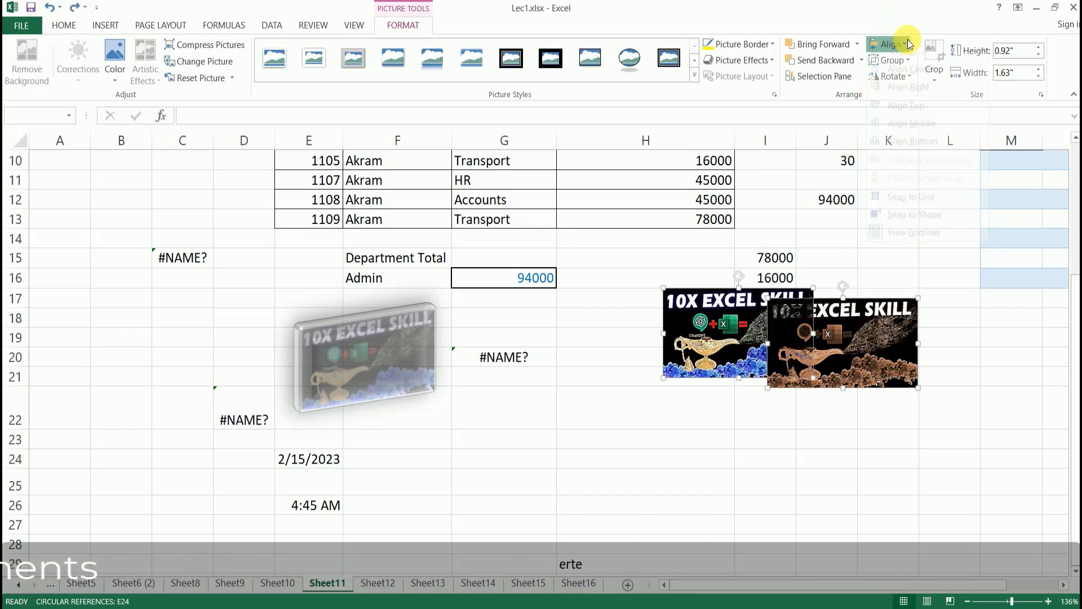
Align the selected full-color and brown pictures by their top edges, and apply middle alignment to them.
{"action": "left_click", "coordinate": [907, 40]}
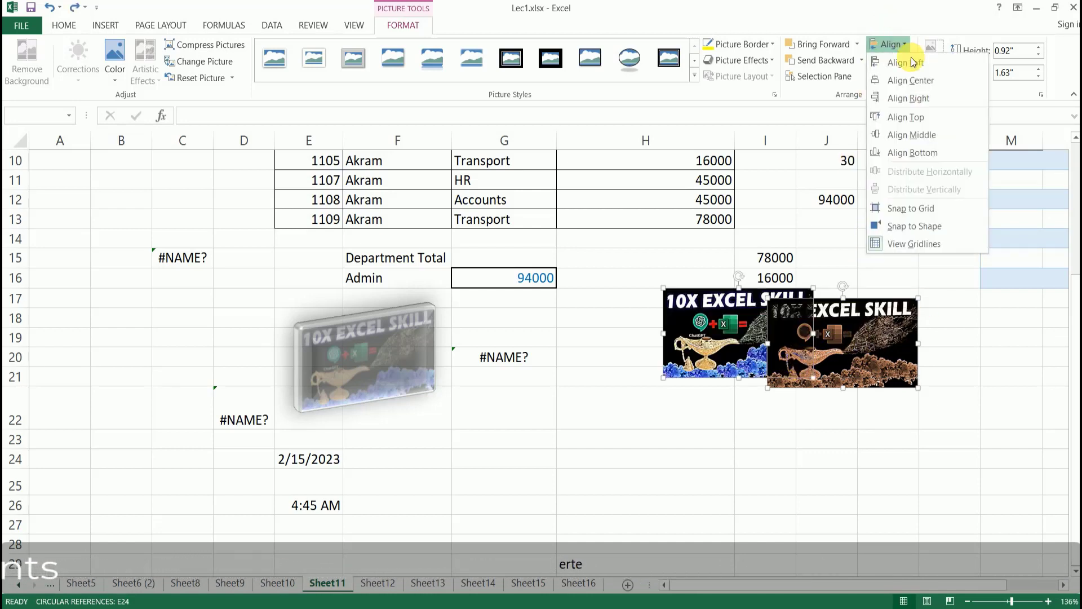
{"action": "left_click", "coordinate": [928, 119]}
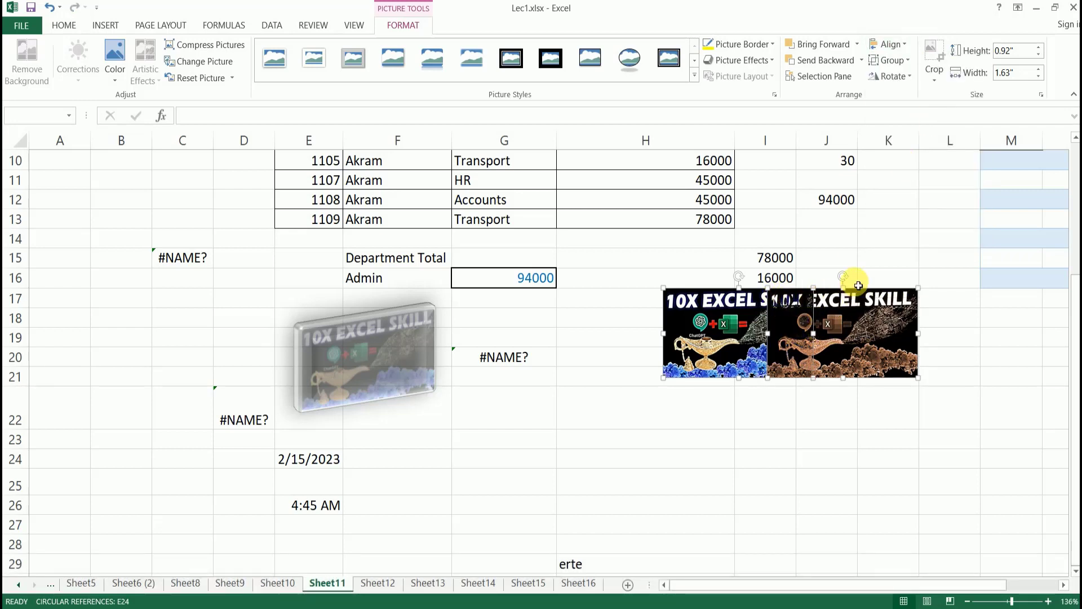
{"action": "left_click", "coordinate": [905, 44]}
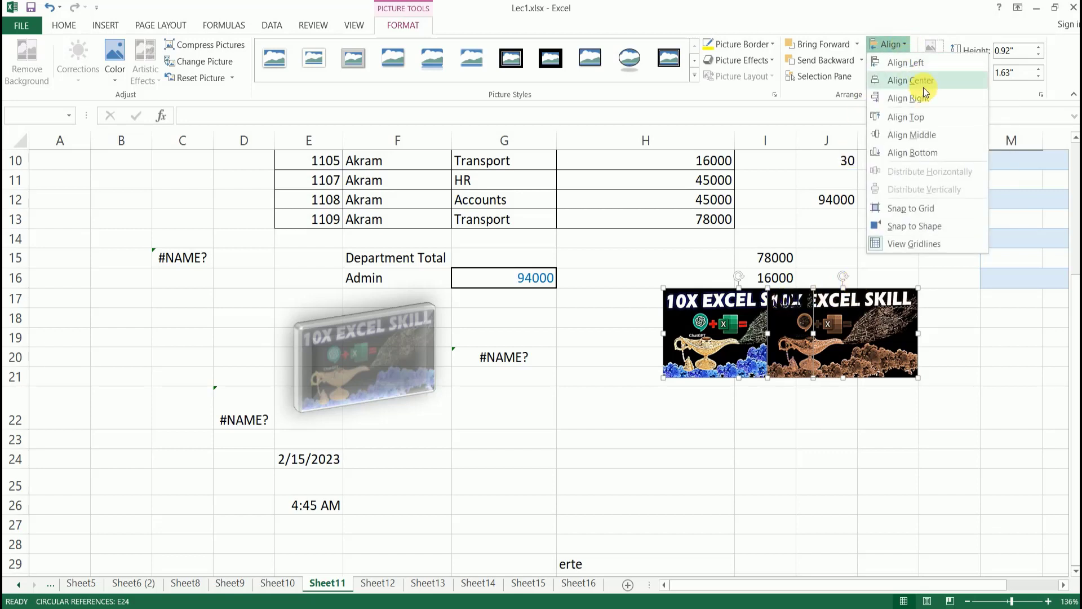
{"action": "left_click", "coordinate": [925, 134]}
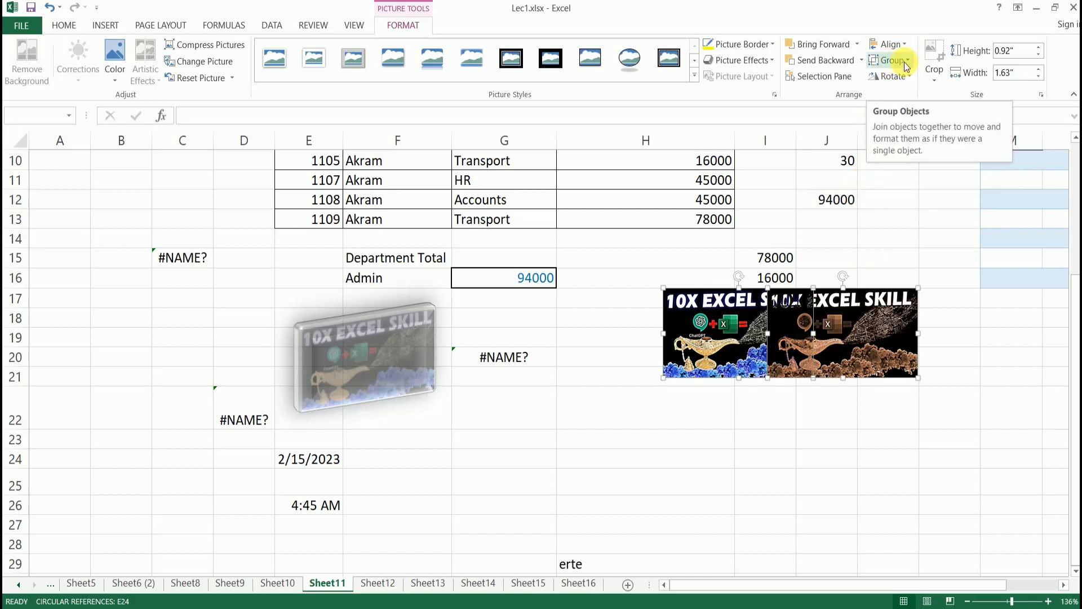
Align the full-color and brown pictures by their bottom edges and deselect them.
{"action": "left_click", "coordinate": [905, 45]}
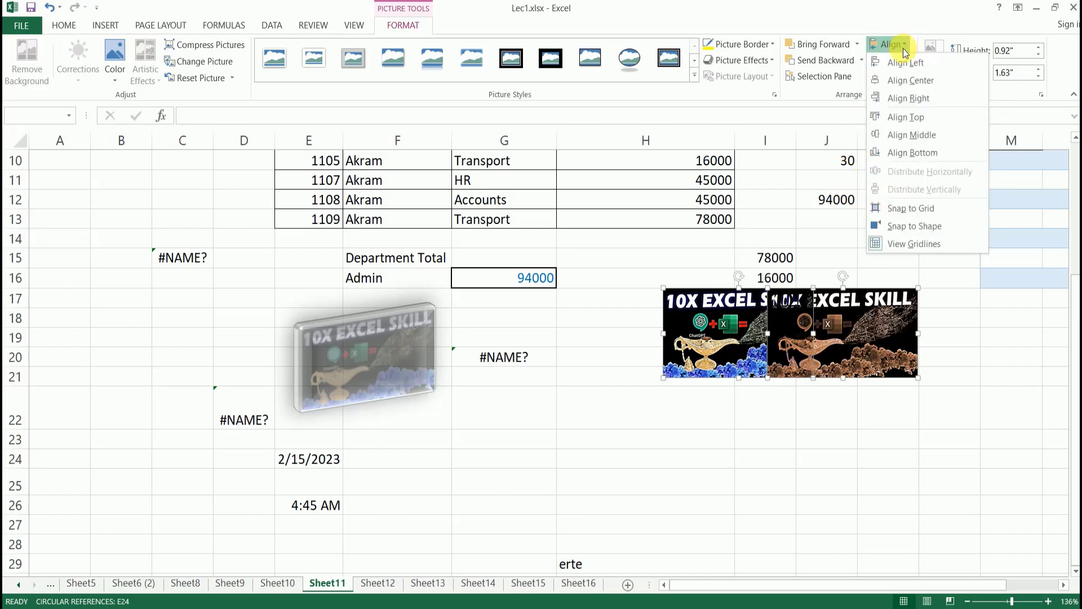
{"action": "left_click", "coordinate": [924, 153]}
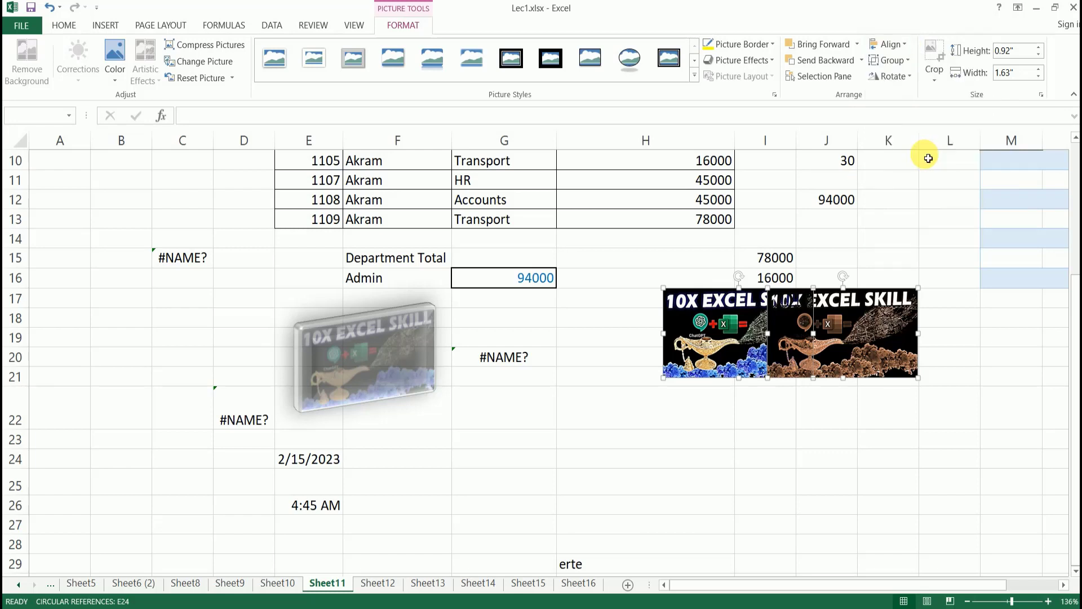
{"action": "left_click", "coordinate": [852, 424]}
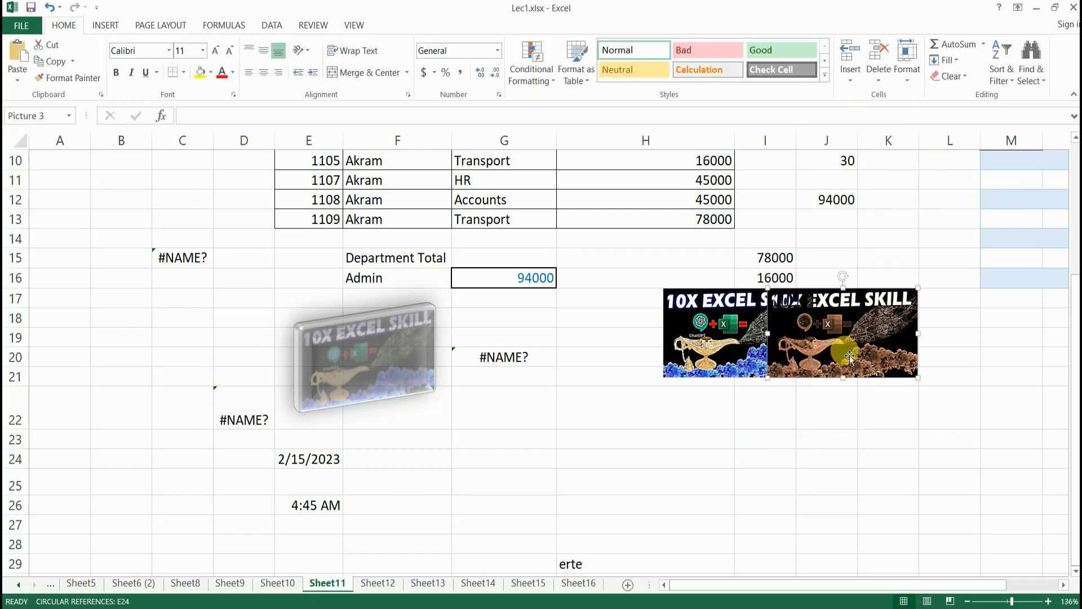
Move the brown picture up and slightly right, select it together with the full-color picture, and align both by their bottom edges.
{"action": "left_click", "coordinate": [815, 353]}
{"action": "left_click_drag", "start_coordinate": [816, 353], "coordinate": [823, 310]}
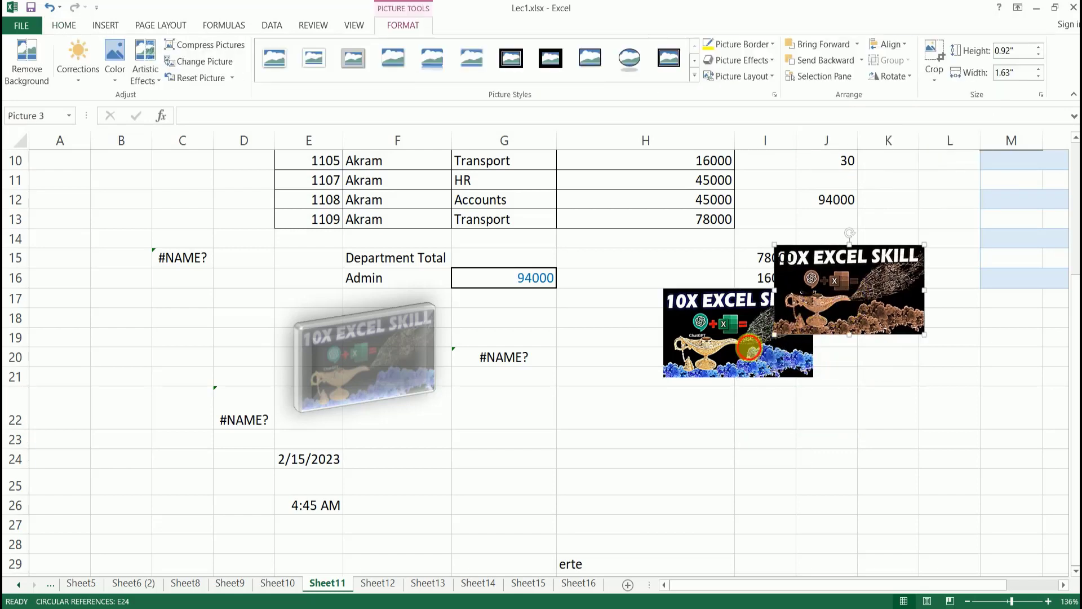
{"action": "left_click", "coordinate": [749, 348], "text": "ctrl"}
{"action": "left_click", "coordinate": [894, 44]}
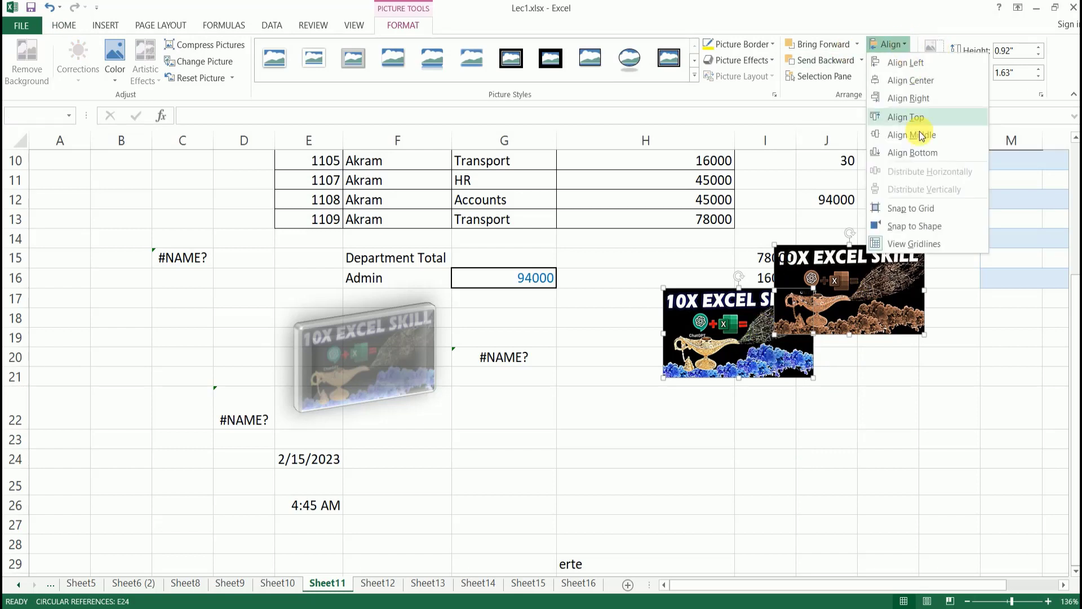
{"action": "left_click", "coordinate": [924, 152]}
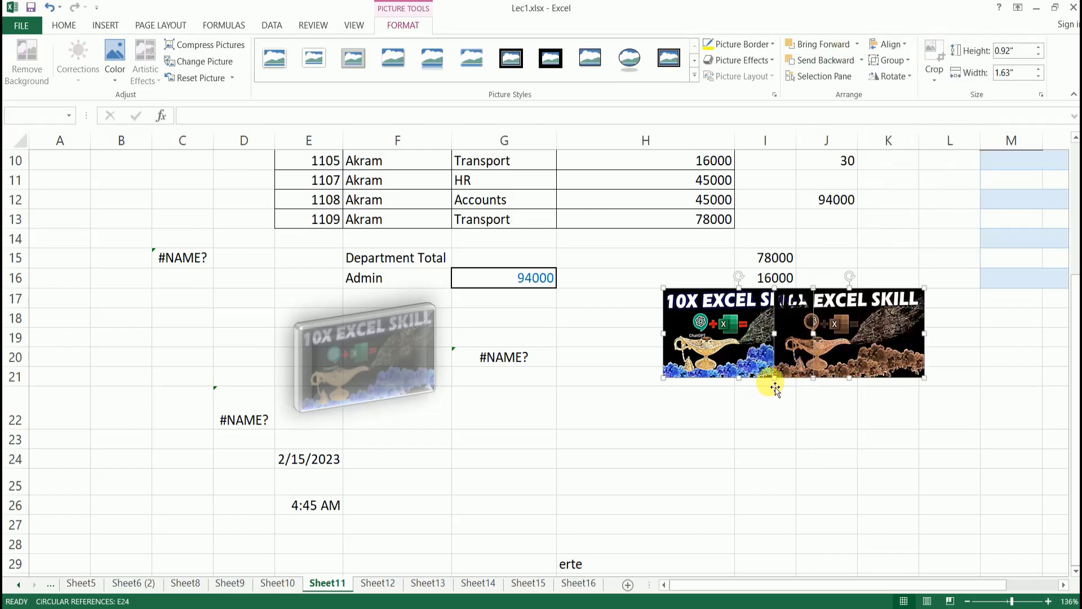
Preview the 90° rotation and flip choices on both pictures, and view the additional rotation options without changing them.
{"action": "left_click", "coordinate": [910, 77]}
{"action": "left_click", "coordinate": [919, 95]}
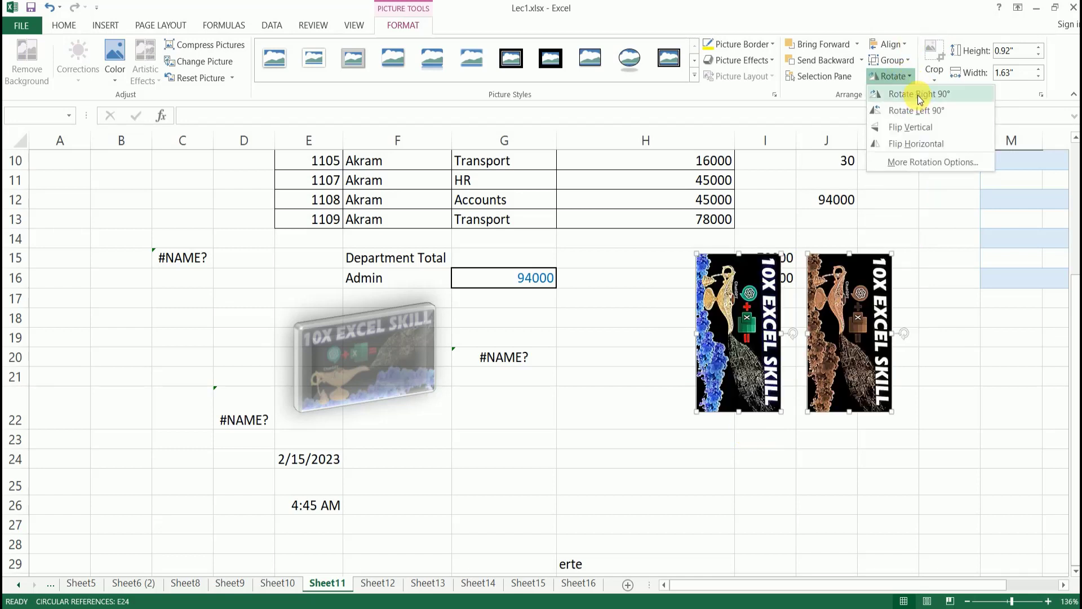
{"action": "double_click", "coordinate": [918, 111]}
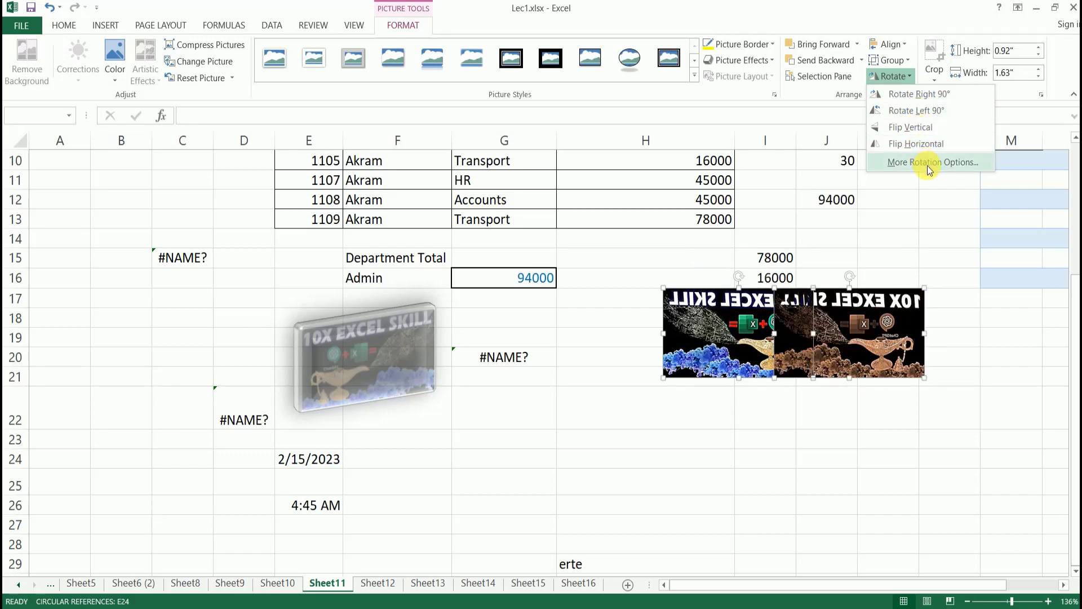
{"action": "key", "text": "Escape"}
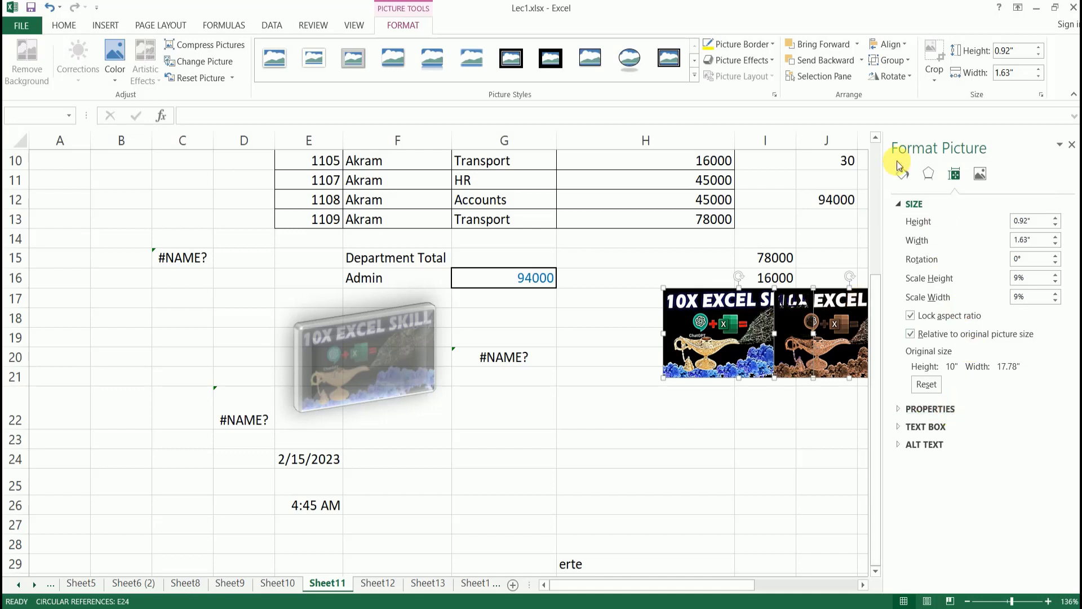
{"action": "left_click", "coordinate": [1071, 148]}
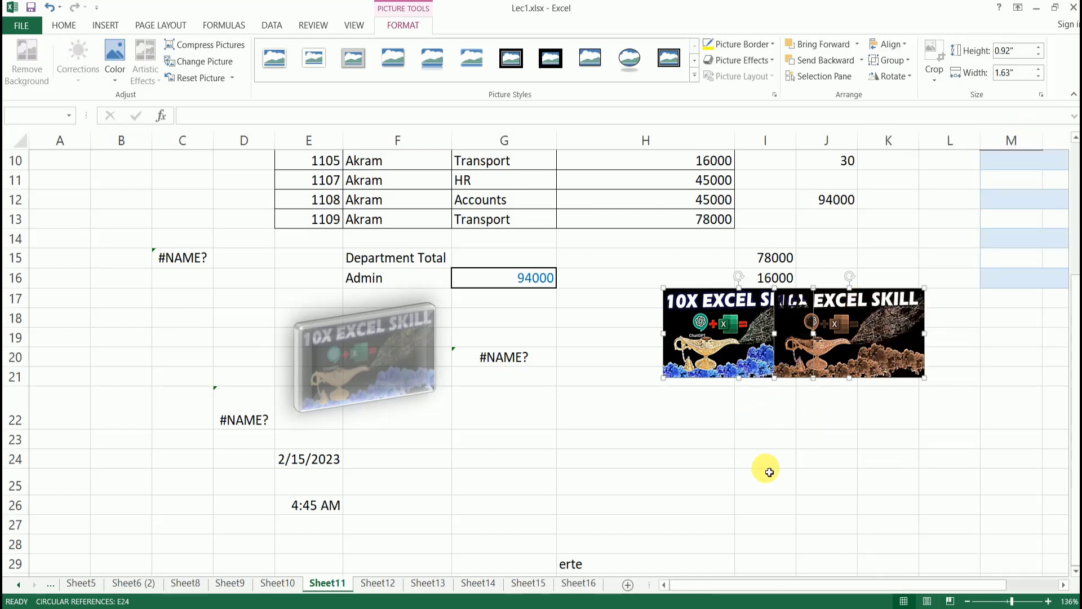
Deselect both pictures and move the full-color picture down and left, clear of the brown picture, to about rows 21–24 of column H.
{"action": "left_click", "coordinate": [749, 423]}
{"action": "left_click", "coordinate": [691, 426]}
{"action": "left_click", "coordinate": [781, 408]}
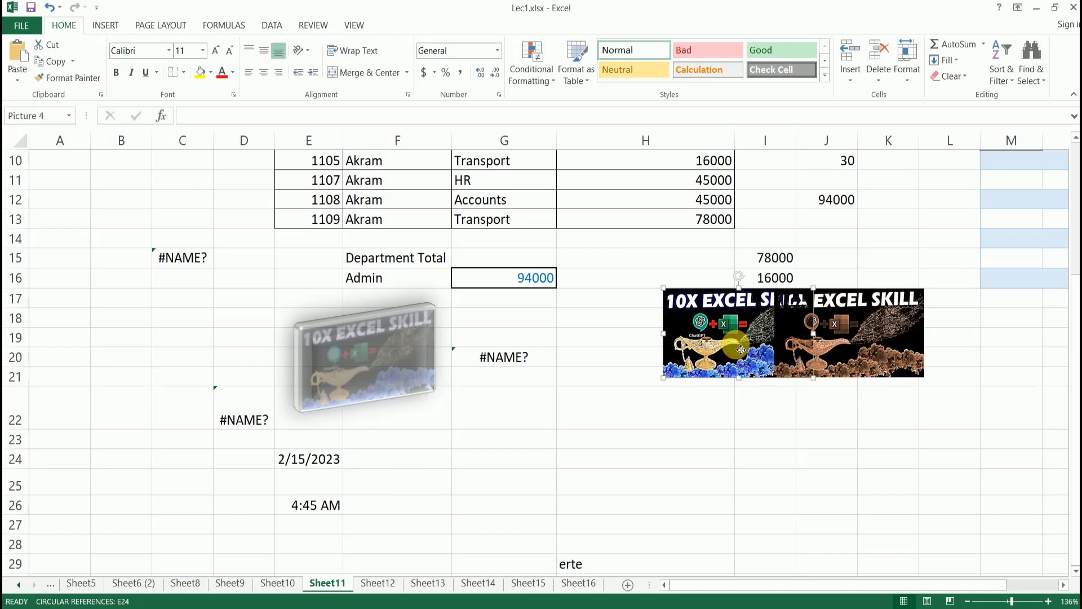
{"action": "left_click_drag", "start_coordinate": [743, 342], "coordinate": [678, 422]}
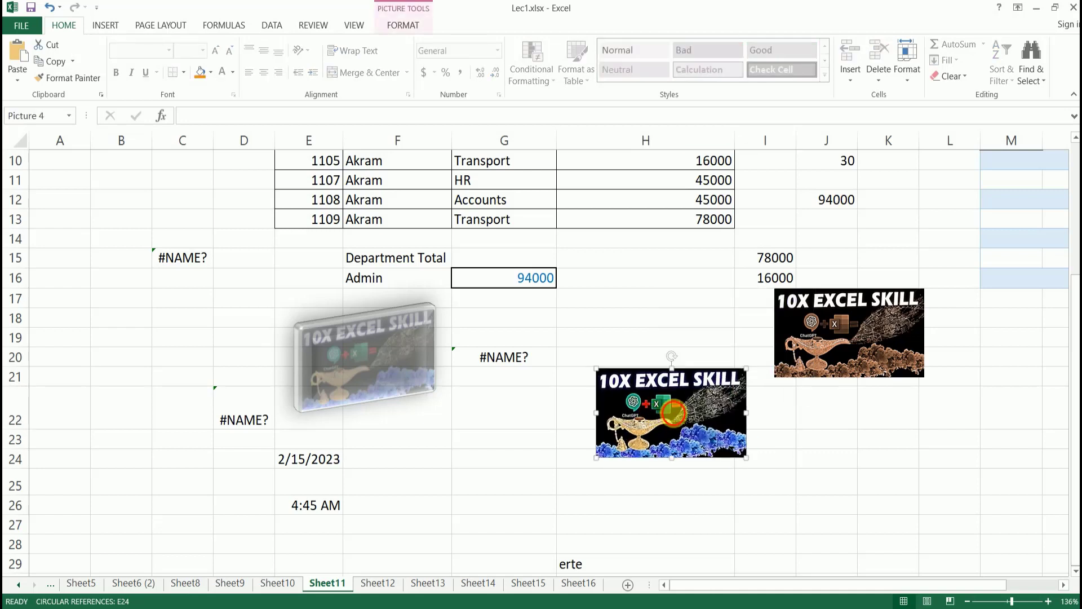
Crop the right and left edges of the full-color picture to a width of about 1.25".
{"action": "double_click", "coordinate": [678, 420]}
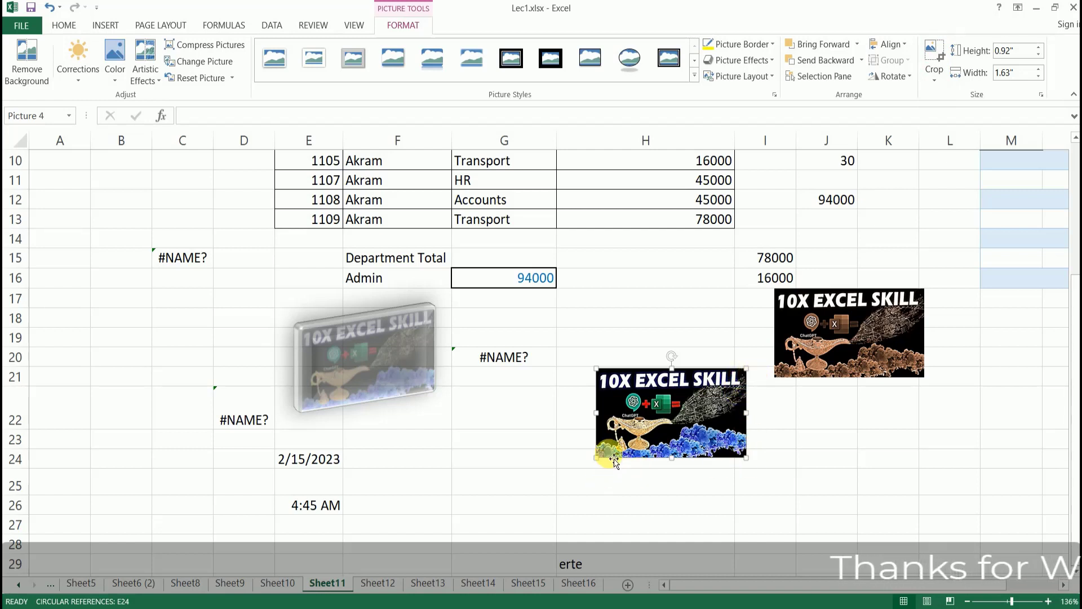
{"action": "left_click", "coordinate": [933, 55]}
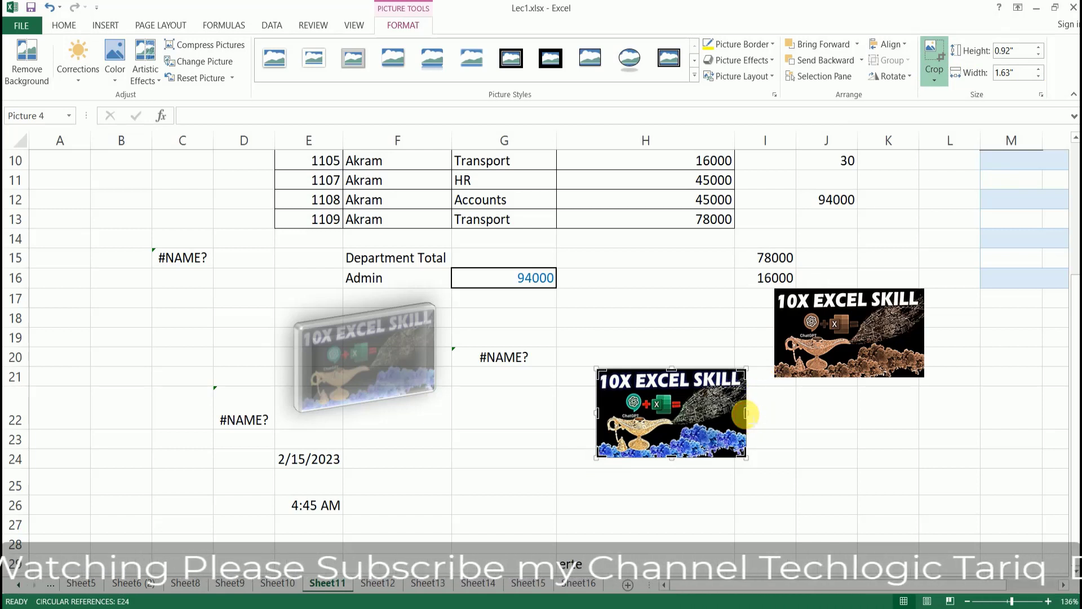
{"action": "left_click_drag", "start_coordinate": [745, 414], "coordinate": [729, 424]}
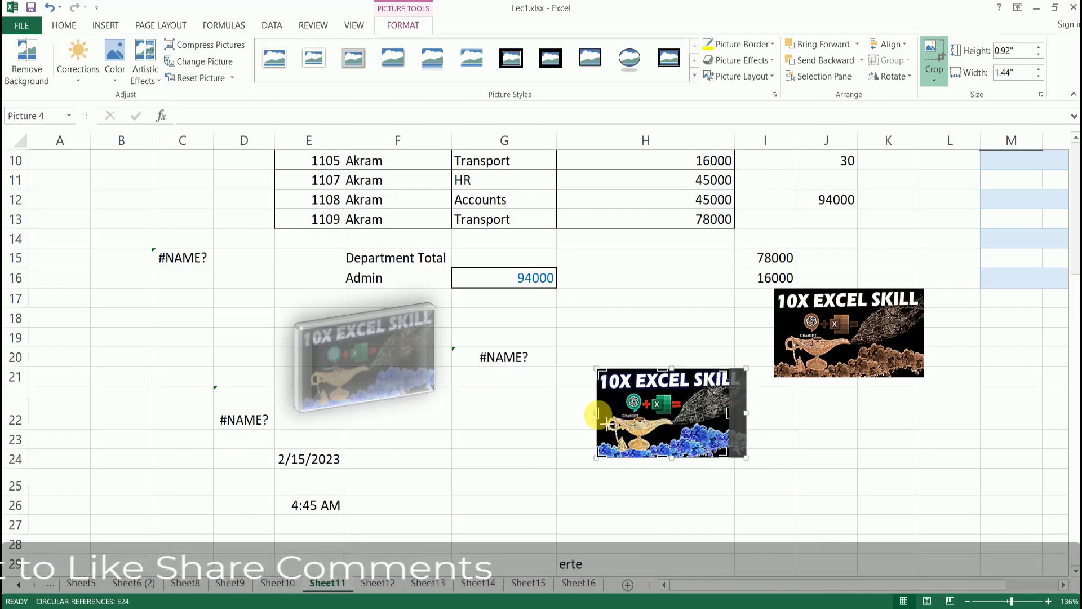
{"action": "left_click_drag", "start_coordinate": [598, 414], "coordinate": [614, 417]}
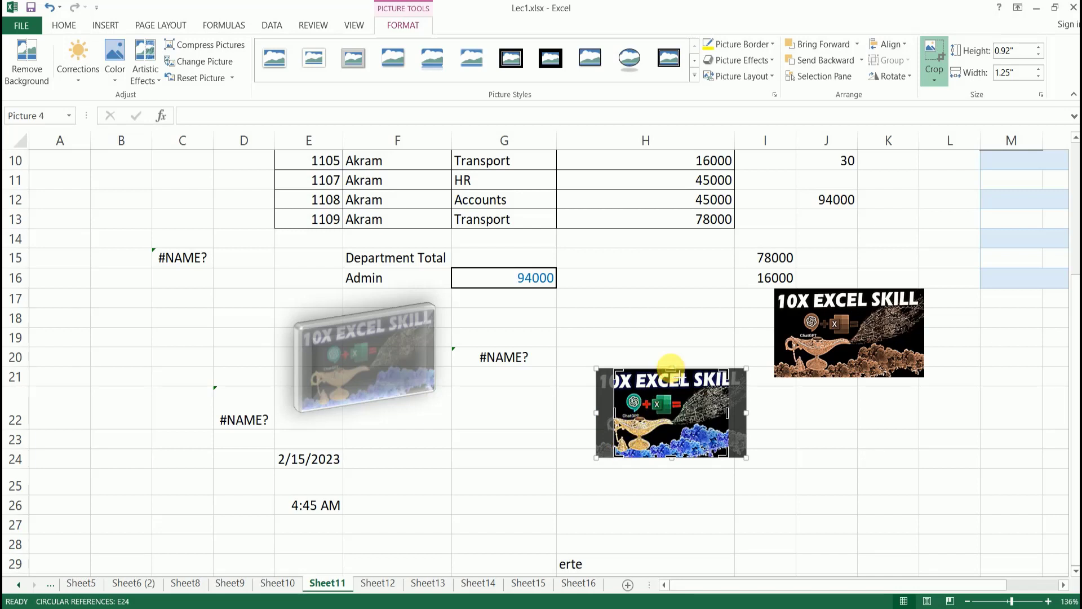
Crop the full-color picture's top edge and upper-right corner to about 0.61" by 0.97", shrinking the underlying image slightly from below.
{"action": "left_click_drag", "start_coordinate": [670, 370], "coordinate": [670, 384]}
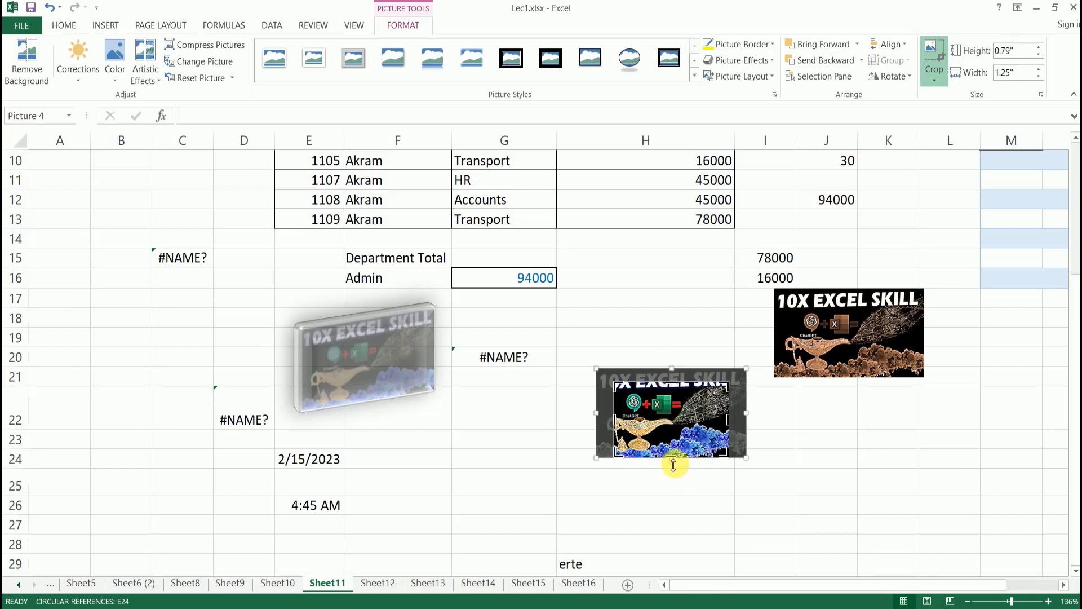
{"action": "left_click_drag", "start_coordinate": [671, 458], "coordinate": [673, 447]}
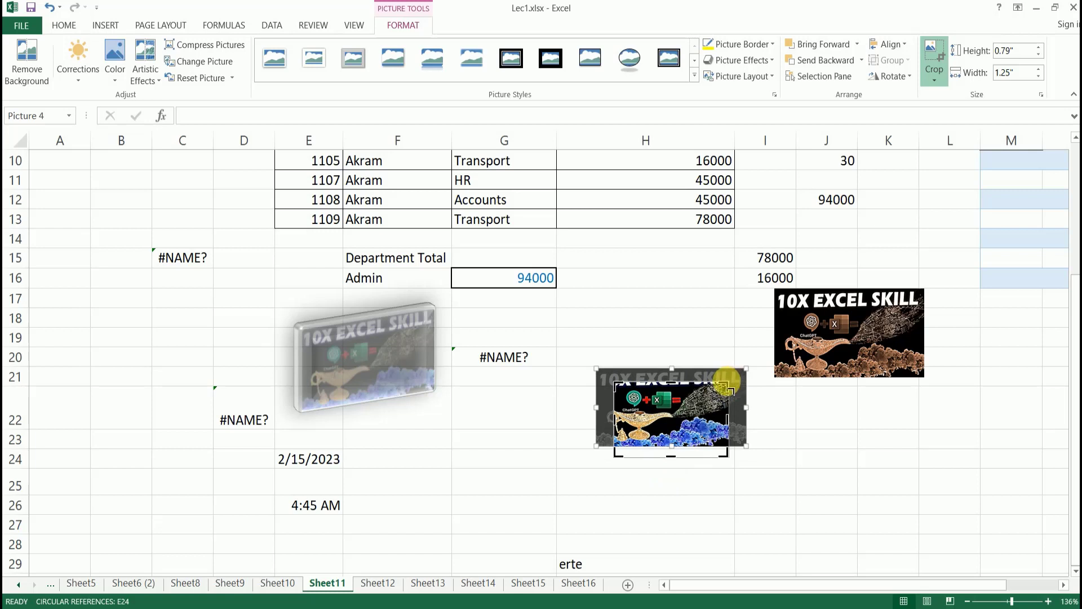
{"action": "left_click_drag", "start_coordinate": [727, 386], "coordinate": [705, 401]}
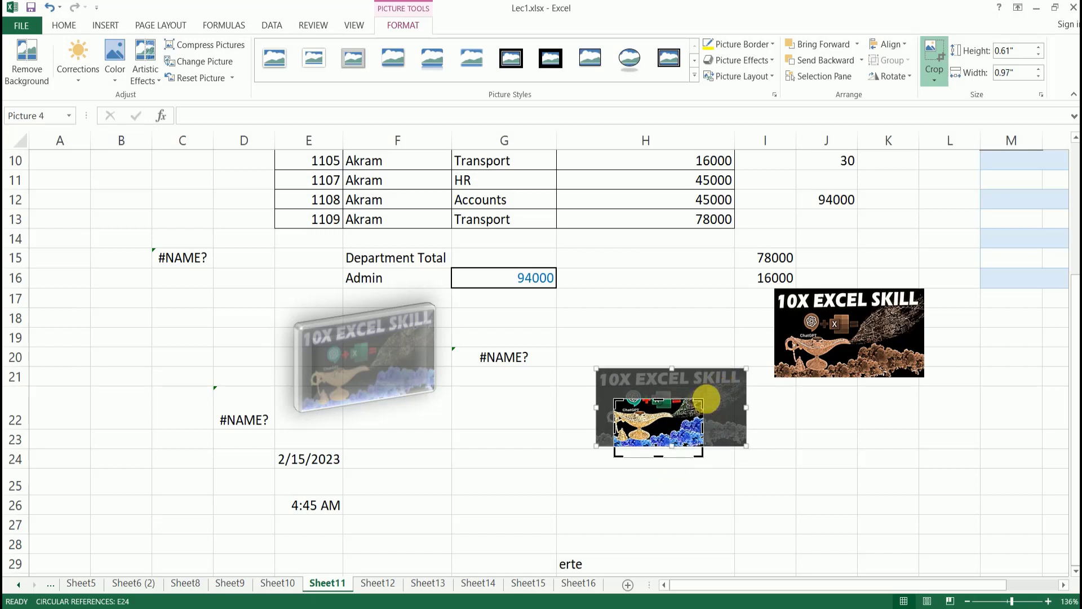
{"action": "left_click", "coordinate": [809, 458]}
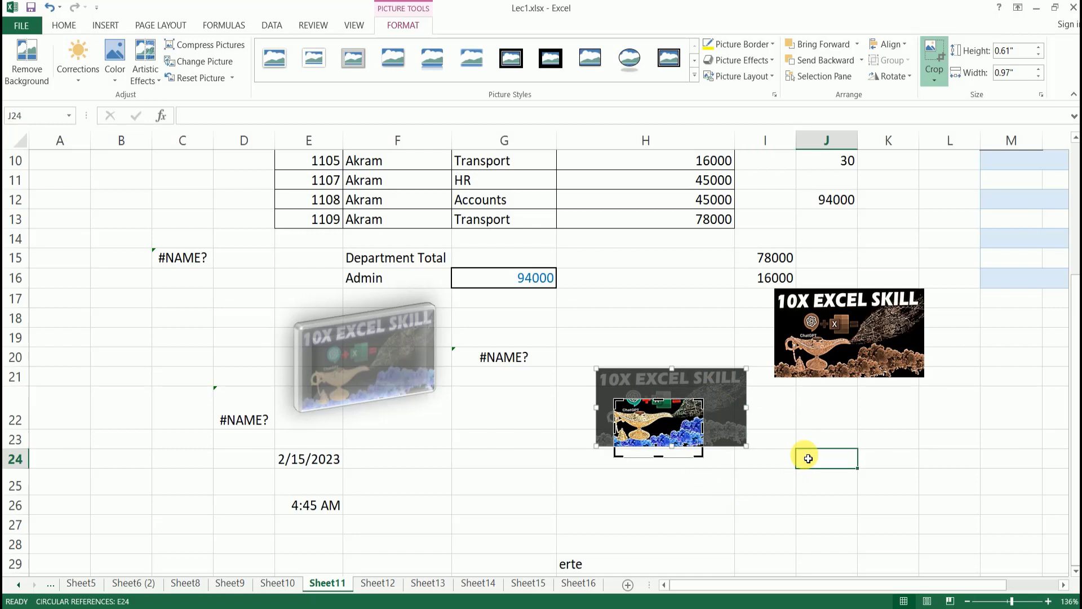
Crop the full-color picture to the donut shape and deselect it.
{"action": "left_click", "coordinate": [669, 435]}
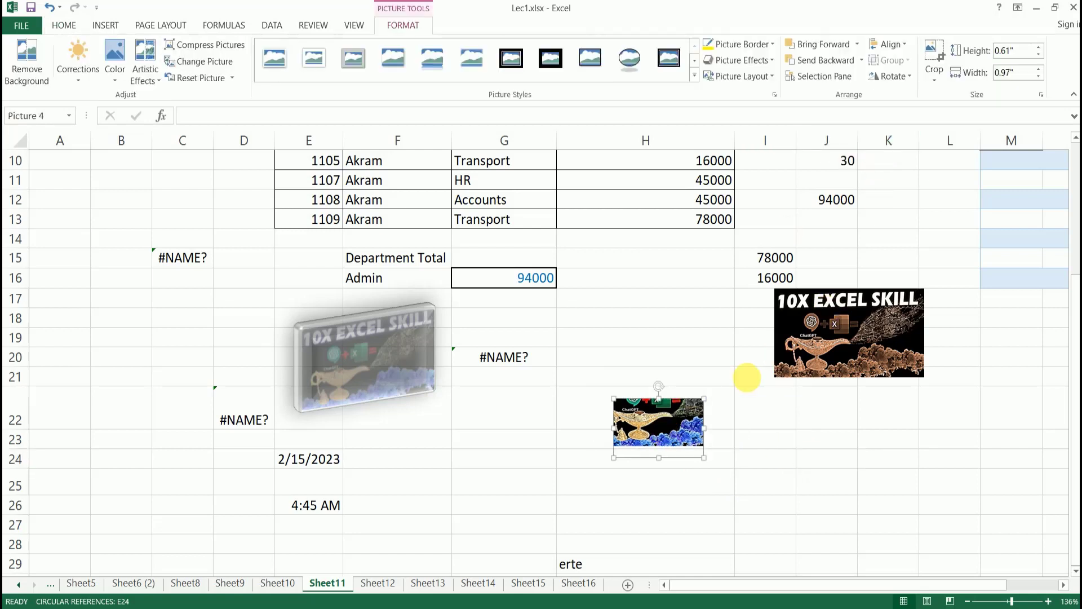
{"action": "left_click", "coordinate": [937, 77]}
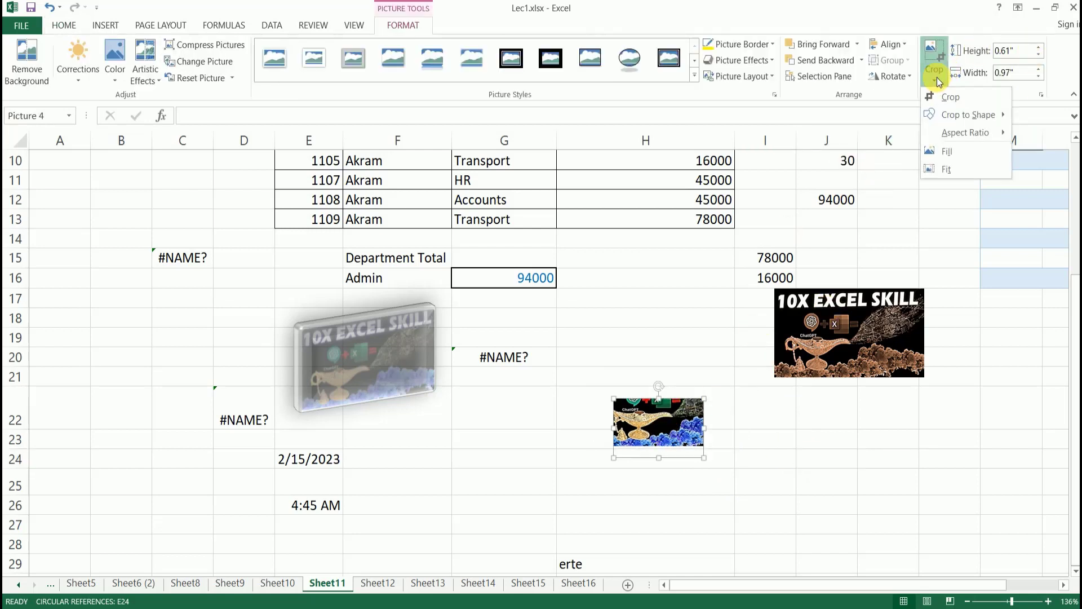
{"action": "mouse_move", "coordinate": [979, 115]}
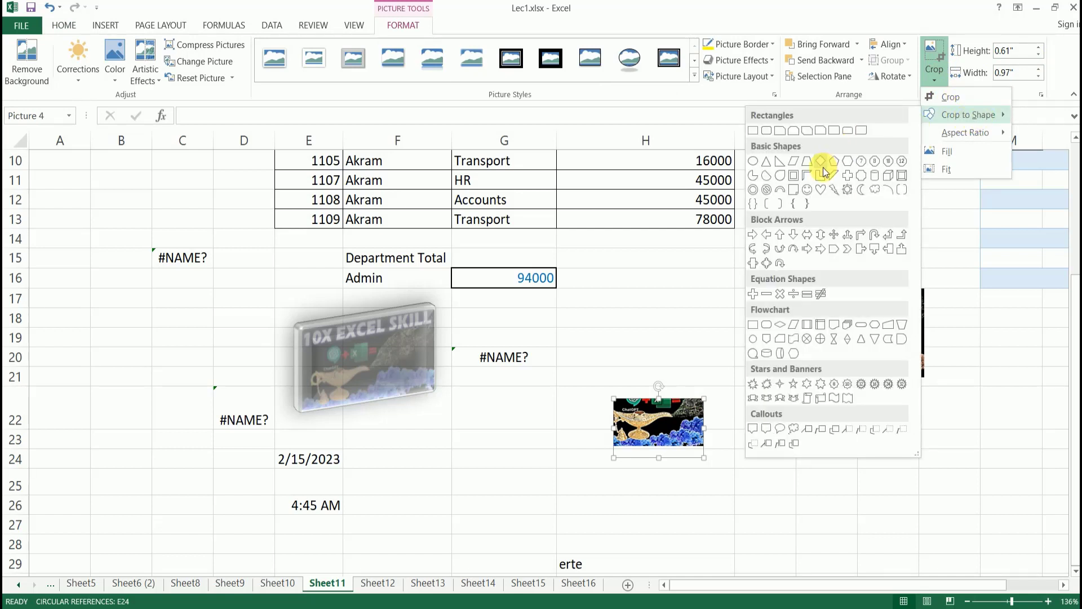
{"action": "left_click", "coordinate": [753, 192]}
{"action": "left_click", "coordinate": [654, 492]}
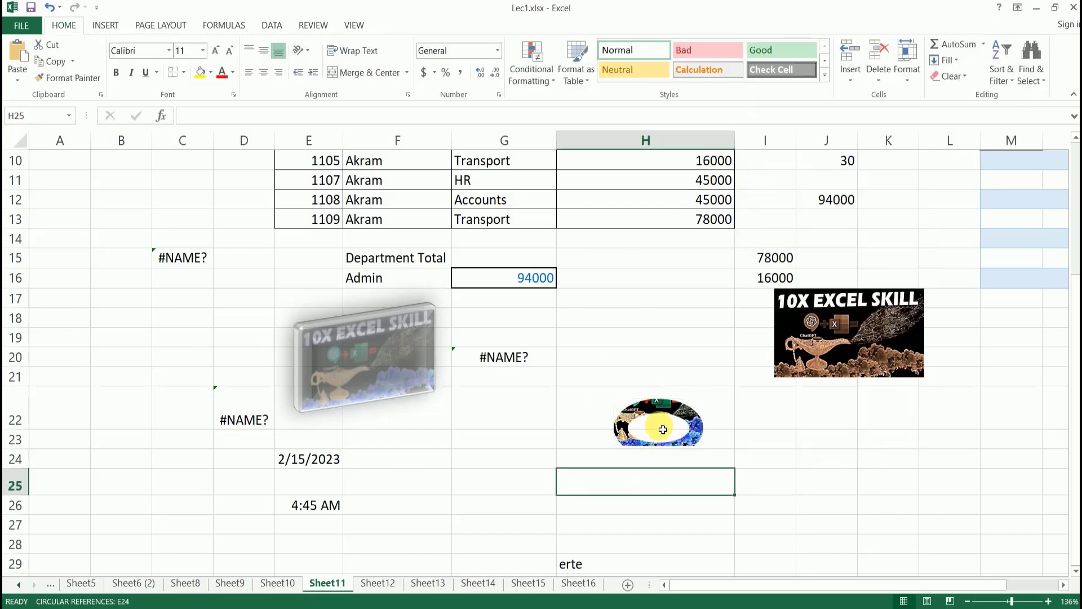
Make the donut-shaped picture taller and place it around rows 17–21 of column H.
{"action": "left_click", "coordinate": [658, 426]}
{"action": "left_click_drag", "start_coordinate": [661, 454], "coordinate": [659, 372]}
{"action": "left_click", "coordinate": [640, 411]}
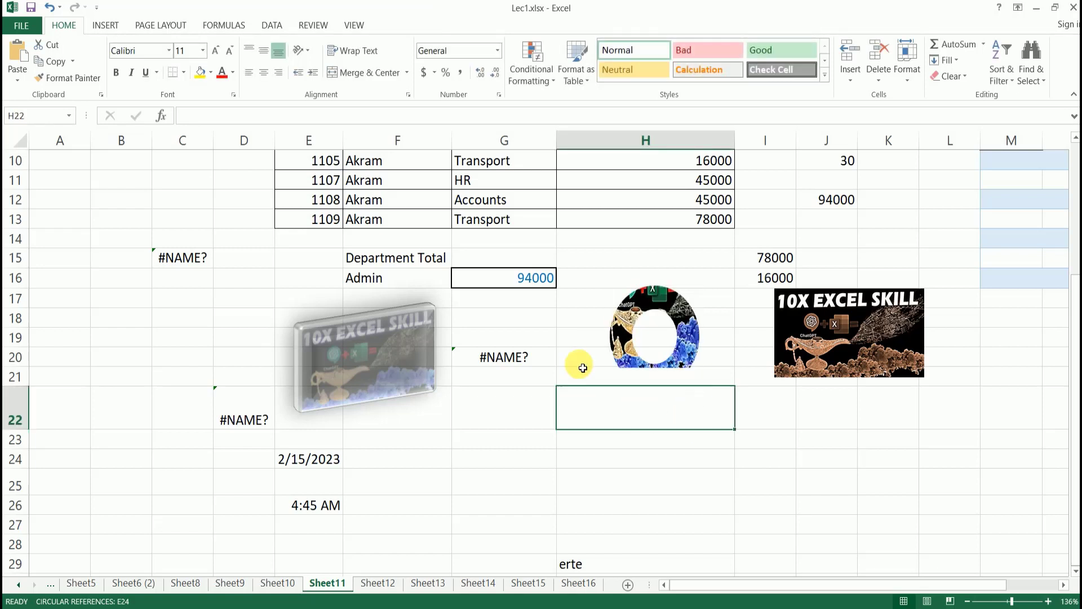
{"action": "left_click", "coordinate": [652, 331]}
{"action": "left_click", "coordinate": [630, 311]}
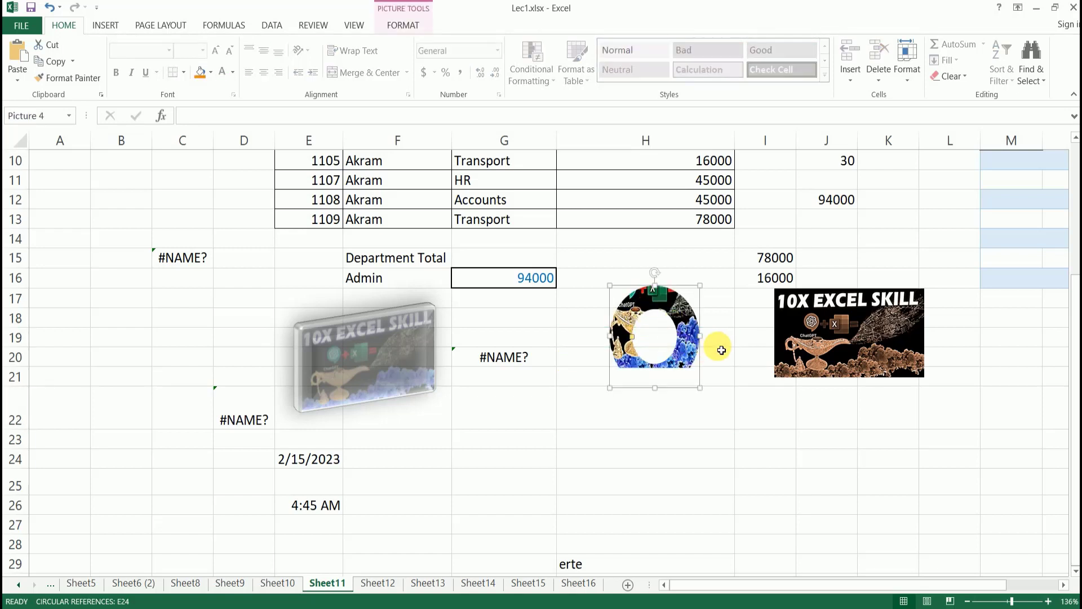
{"action": "left_click", "coordinate": [111, 26]}
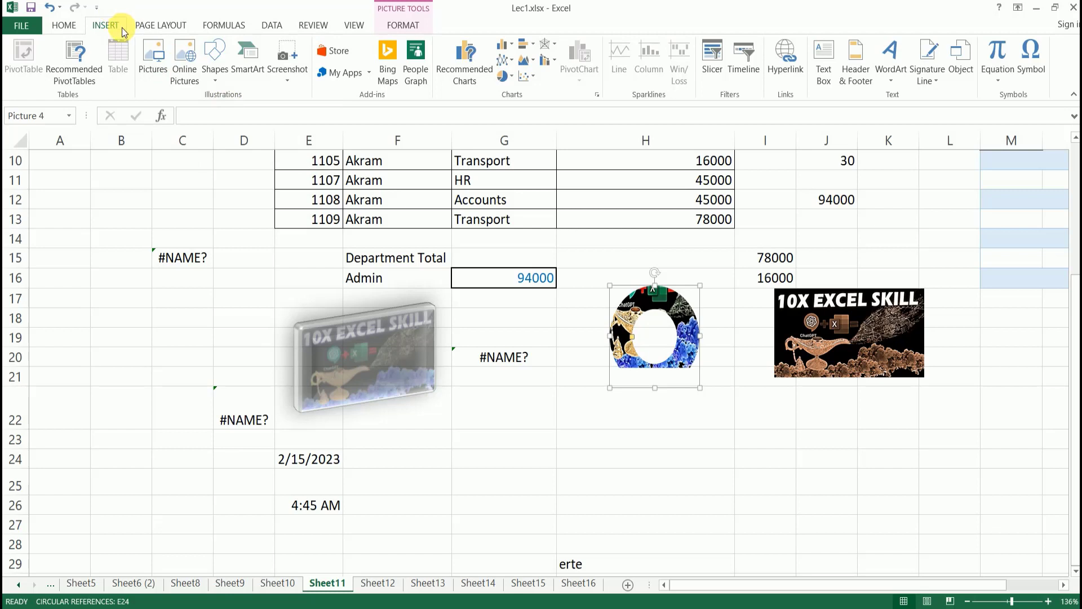
{"action": "left_click", "coordinate": [641, 437]}
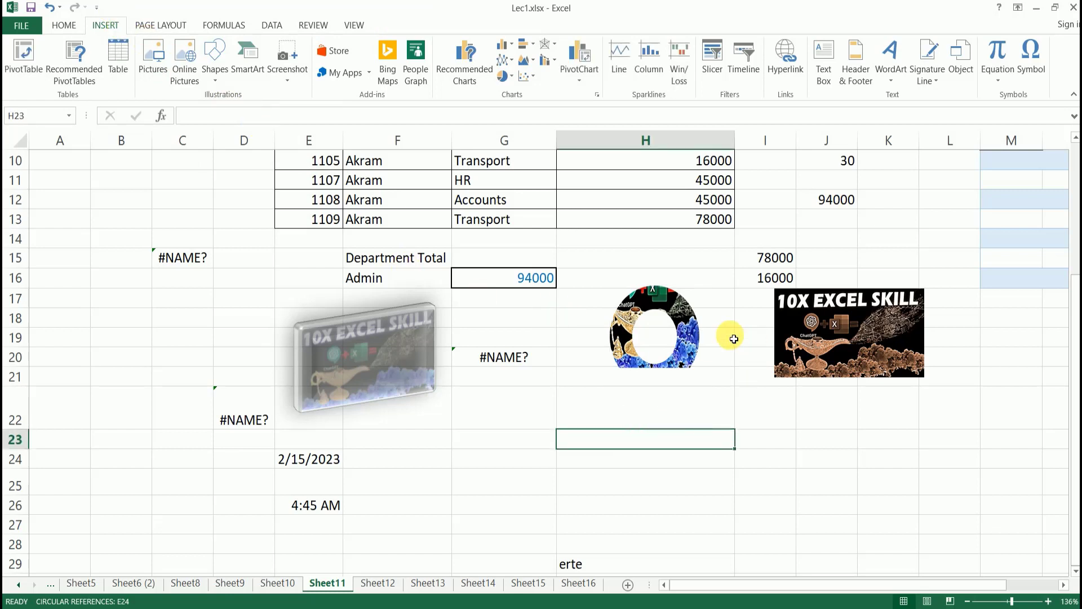
{"action": "left_click", "coordinate": [626, 319]}
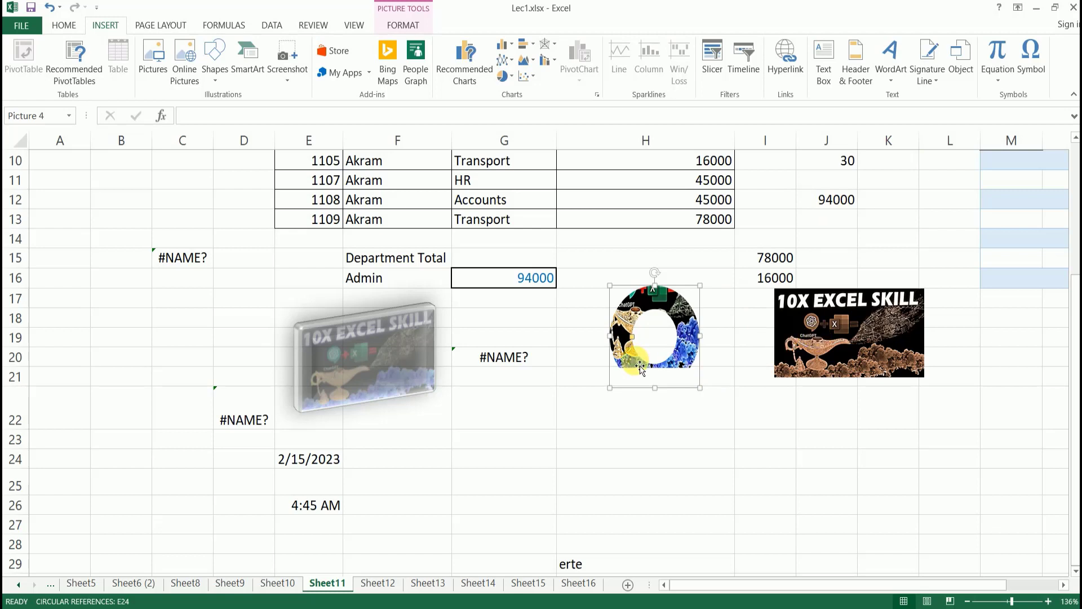
Move the recolored rectangular picture below the donut-shaped picture, around rows 22–26 of column H, and crop it to the 7-point star shape.
{"action": "left_click", "coordinate": [784, 350]}
{"action": "left_click_drag", "start_coordinate": [807, 353], "coordinate": [633, 496]}
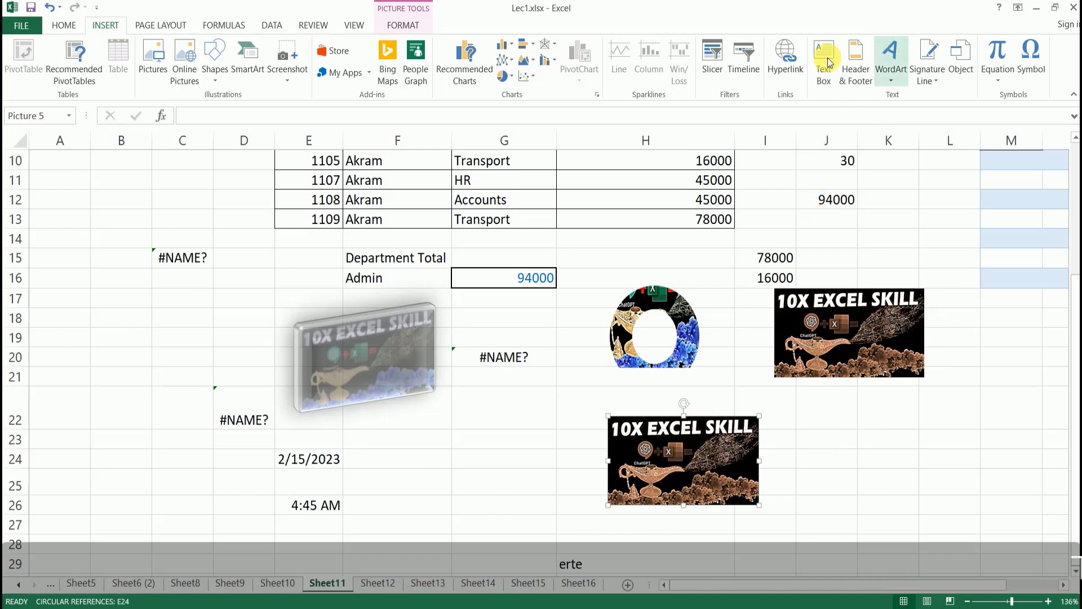
{"action": "double_click", "coordinate": [708, 467]}
{"action": "left_click", "coordinate": [937, 85]}
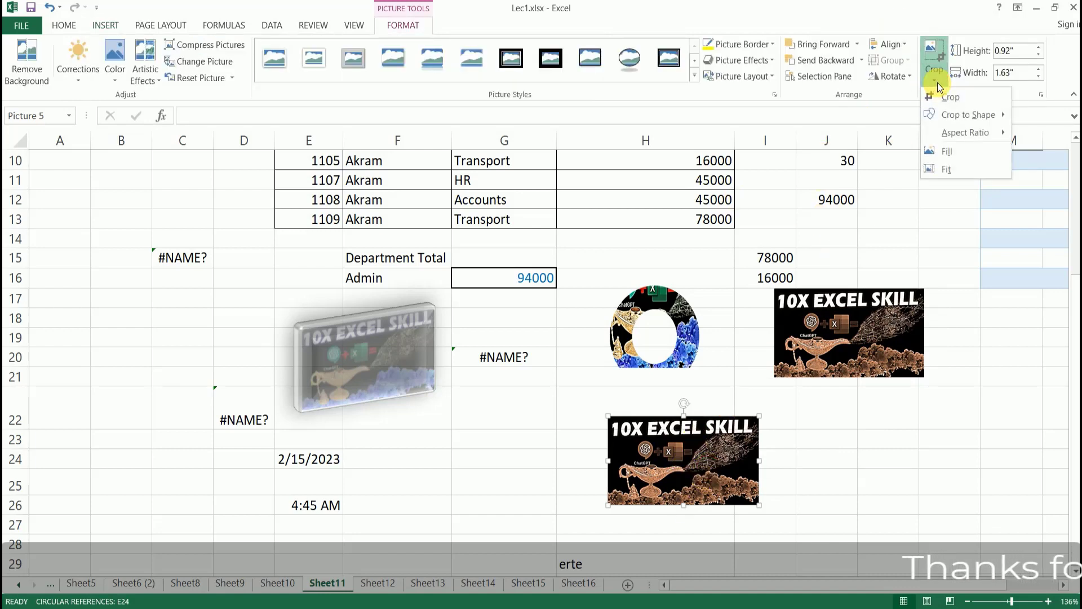
{"action": "mouse_move", "coordinate": [967, 117]}
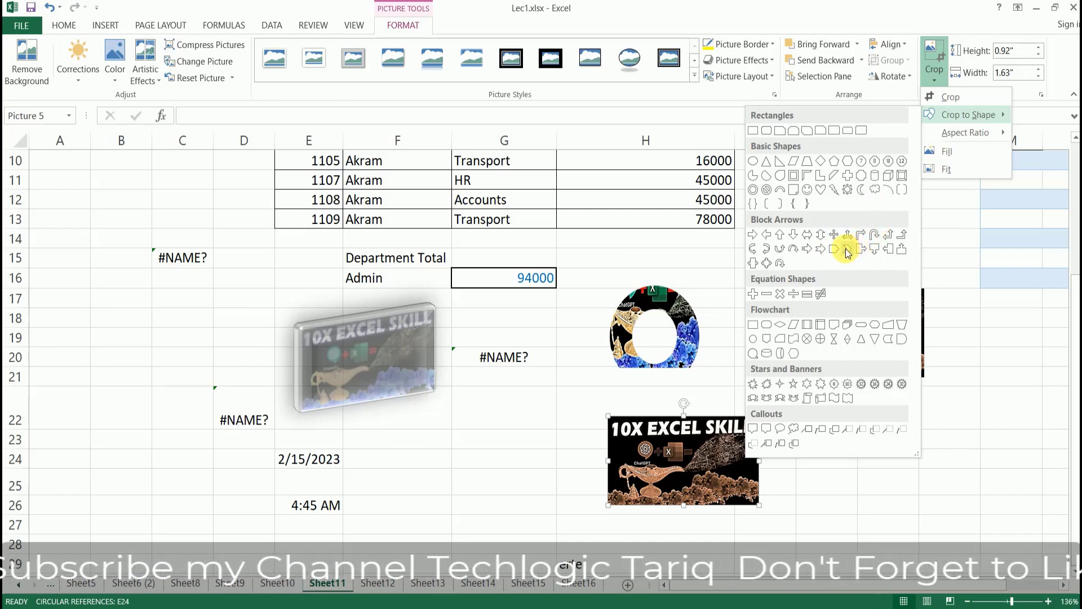
{"action": "left_click", "coordinate": [820, 383]}
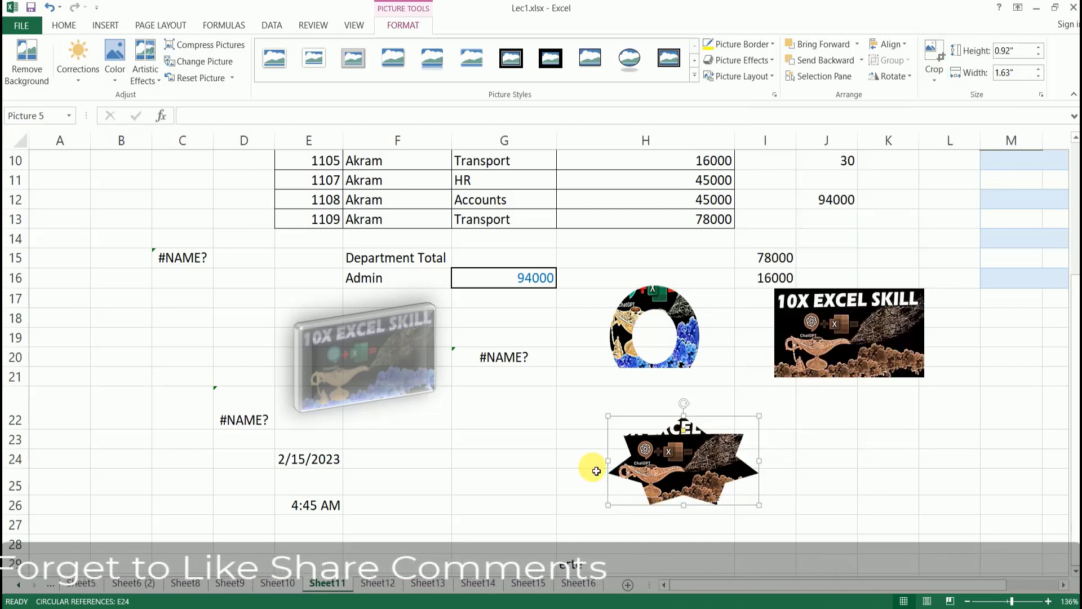
Enlarge the star-shaped picture to about 1.26" high by 2.25" wide.
{"action": "left_click", "coordinate": [596, 426]}
{"action": "left_click", "coordinate": [679, 455]}
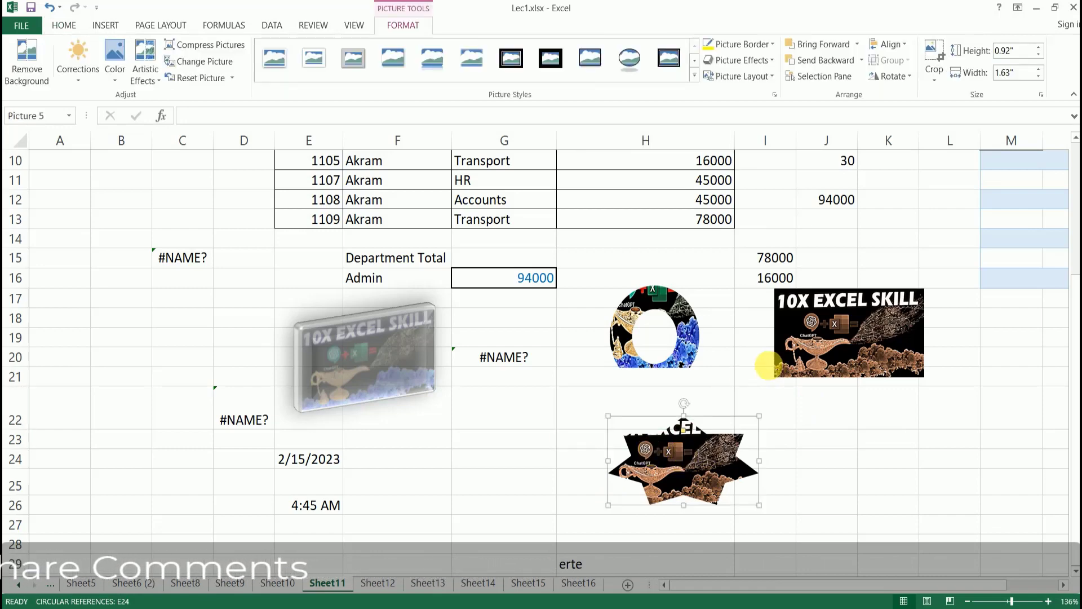
{"action": "left_click_drag", "start_coordinate": [765, 419], "coordinate": [820, 385]}
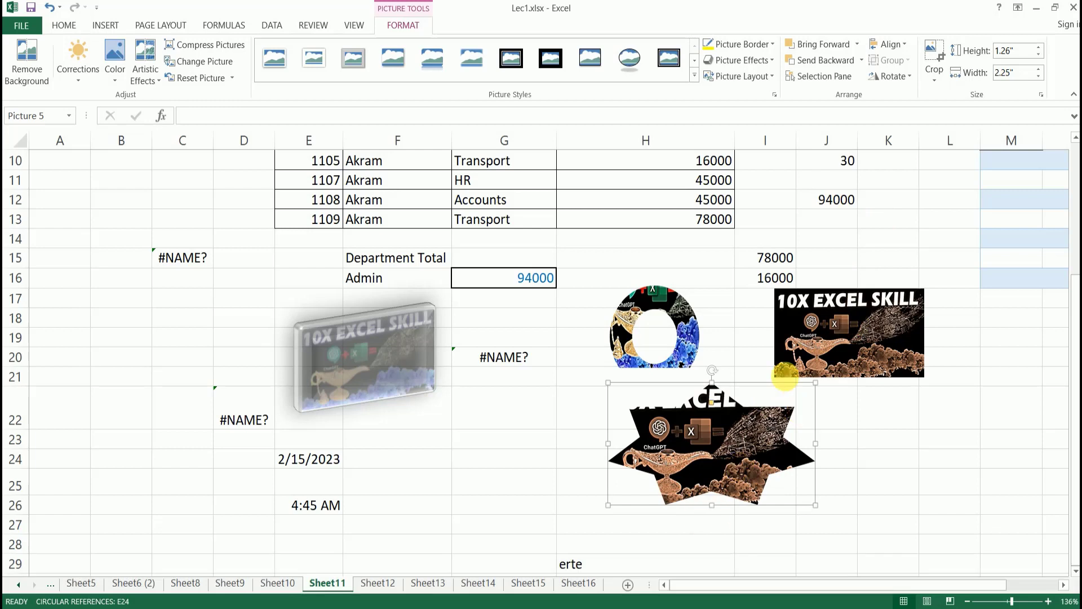
Increase the donut-shaped picture's size to about 3.08" high by 2.84" wide.
{"action": "left_click", "coordinate": [686, 326]}
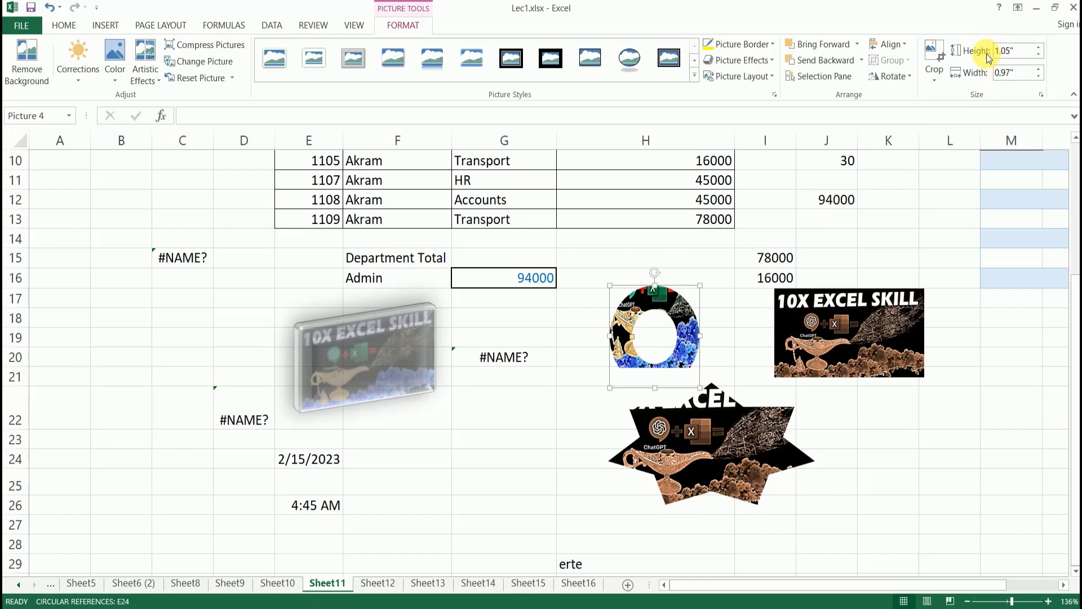
{"action": "left_click", "coordinate": [1040, 50]}
{"action": "left_click", "coordinate": [1040, 50]}
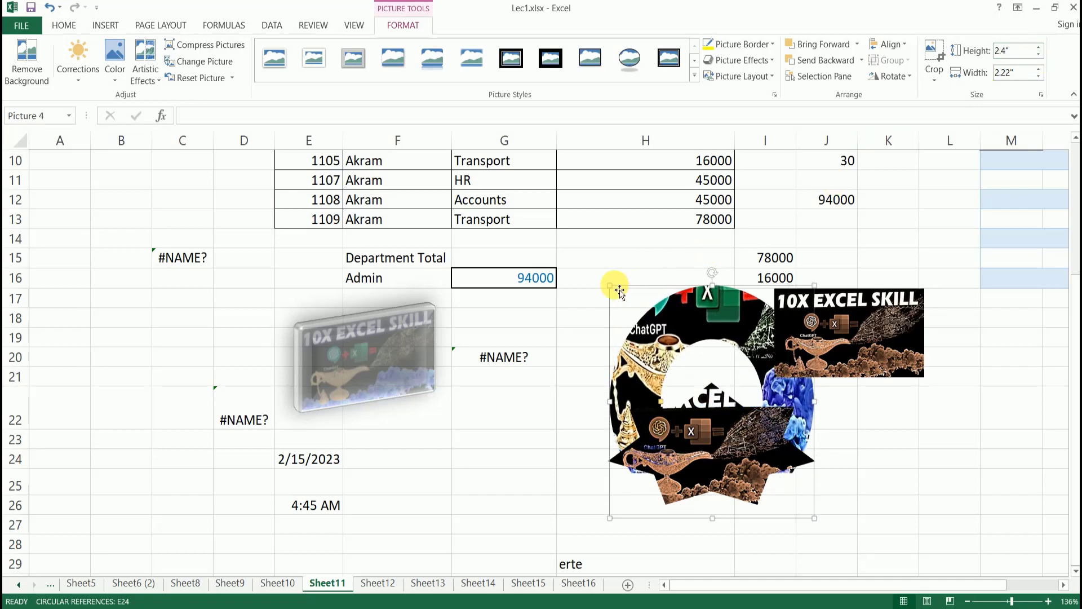
{"action": "left_click_drag", "start_coordinate": [610, 285], "coordinate": [553, 221]}
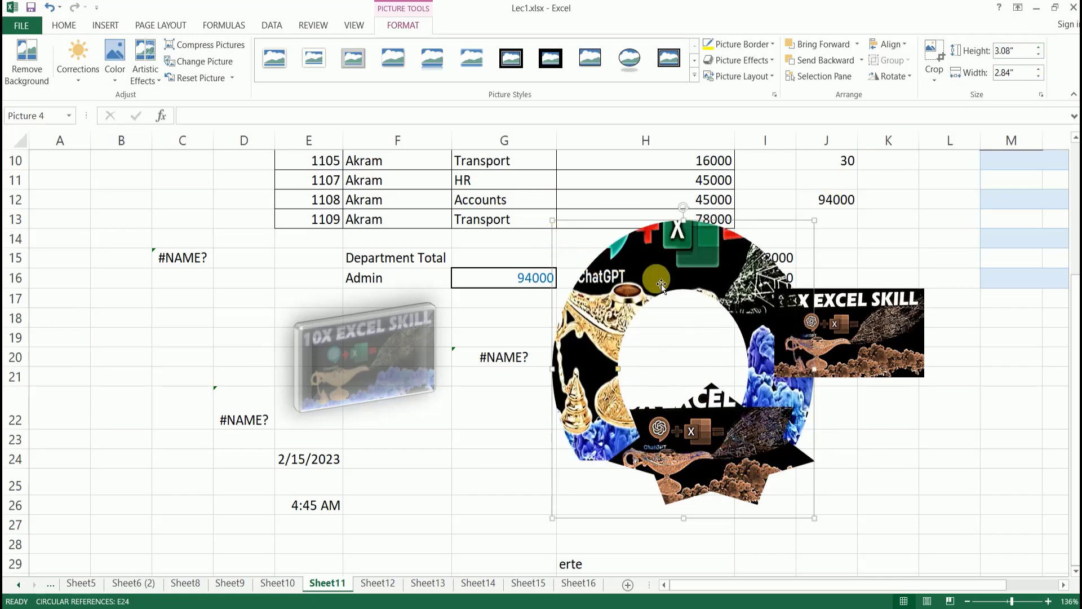
Enlarge the donut-shaped picture to about 4.11" by 3.8" and place it over columns D–H, starting at row 10.
{"action": "left_click_drag", "start_coordinate": [679, 257], "coordinate": [291, 240]}
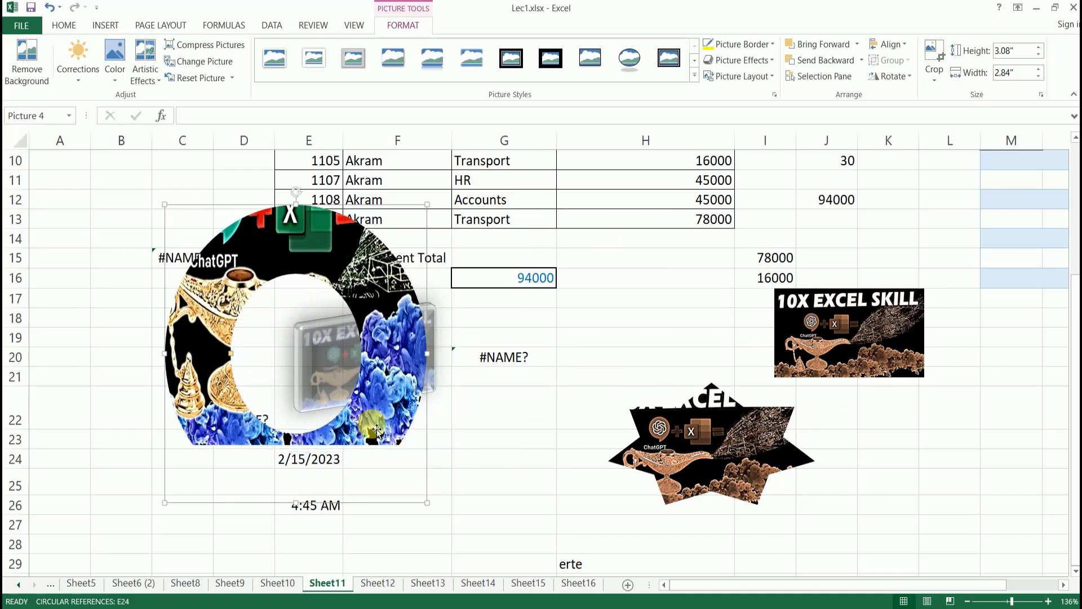
{"action": "left_click_drag", "start_coordinate": [432, 508], "coordinate": [514, 534]}
{"action": "left_click_drag", "start_coordinate": [419, 299], "coordinate": [509, 246]}
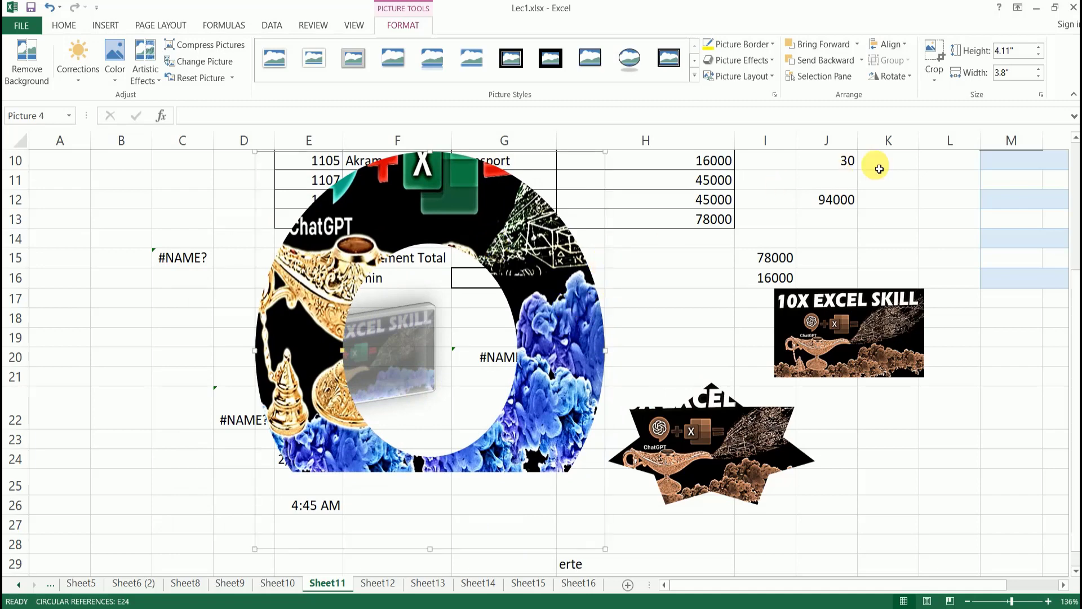
Reduce the donut-shaped picture's width to 2.9" in small increments.
{"action": "left_click", "coordinate": [1038, 76]}
{"action": "left_click", "coordinate": [1039, 77]}
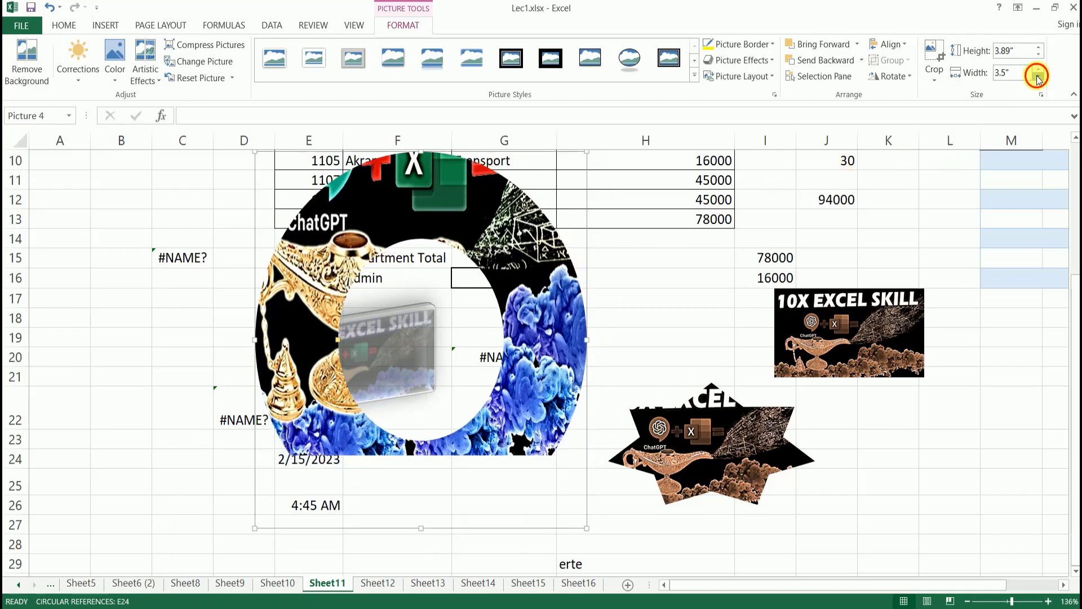
{"action": "left_click", "coordinate": [1038, 77]}
{"action": "left_click", "coordinate": [1038, 76]}
{"action": "left_click", "coordinate": [1038, 77]}
{"action": "left_click", "coordinate": [1038, 76]}
{"action": "left_click", "coordinate": [1037, 77]}
{"action": "left_click", "coordinate": [1037, 76]}
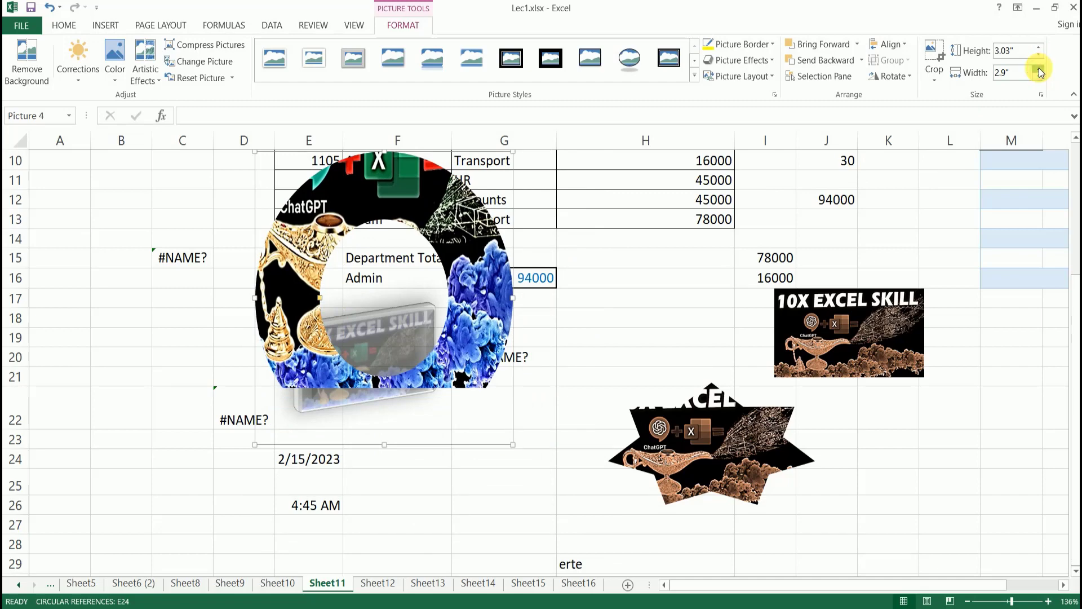
Increase the donut-shaped picture's width to 3.6" in small increments.
{"action": "left_click", "coordinate": [1040, 67]}
{"action": "left_click", "coordinate": [1040, 68]}
{"action": "left_click", "coordinate": [1039, 67]}
{"action": "left_click", "coordinate": [1039, 68]}
{"action": "left_click", "coordinate": [1040, 68]}
{"action": "left_click", "coordinate": [1039, 68]}
{"action": "left_click", "coordinate": [1039, 68]}
{"action": "left_click", "coordinate": [1039, 68]}
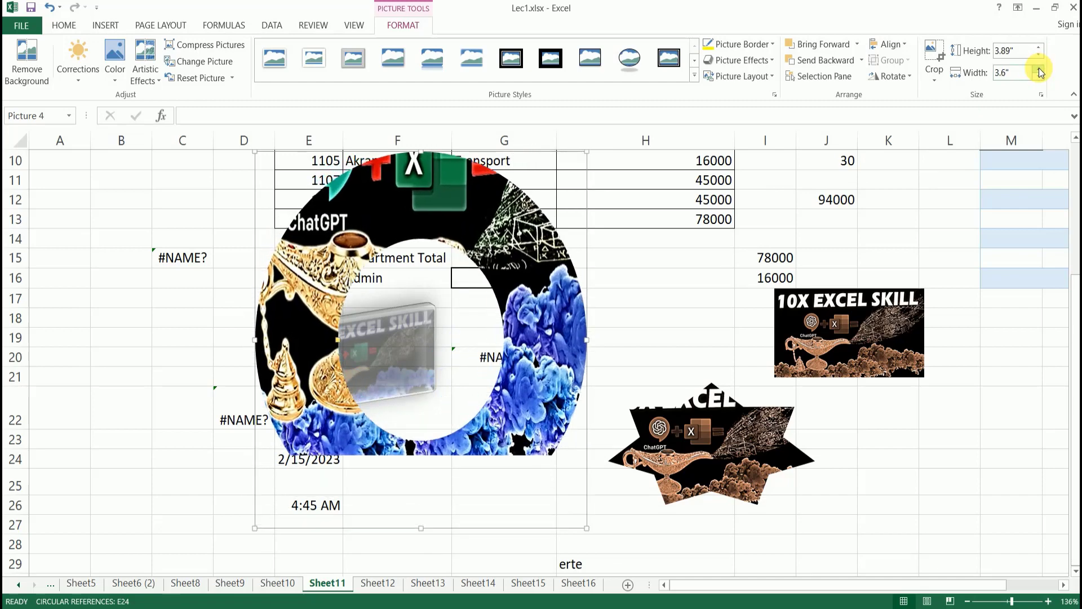
Reduce the donut-shaped picture's width to 2.7" and move it over columns F–H, around rows 13–26.
{"action": "left_click", "coordinate": [1038, 77]}
{"action": "left_click", "coordinate": [1038, 76]}
{"action": "left_click", "coordinate": [1039, 77]}
{"action": "left_click", "coordinate": [1038, 77]}
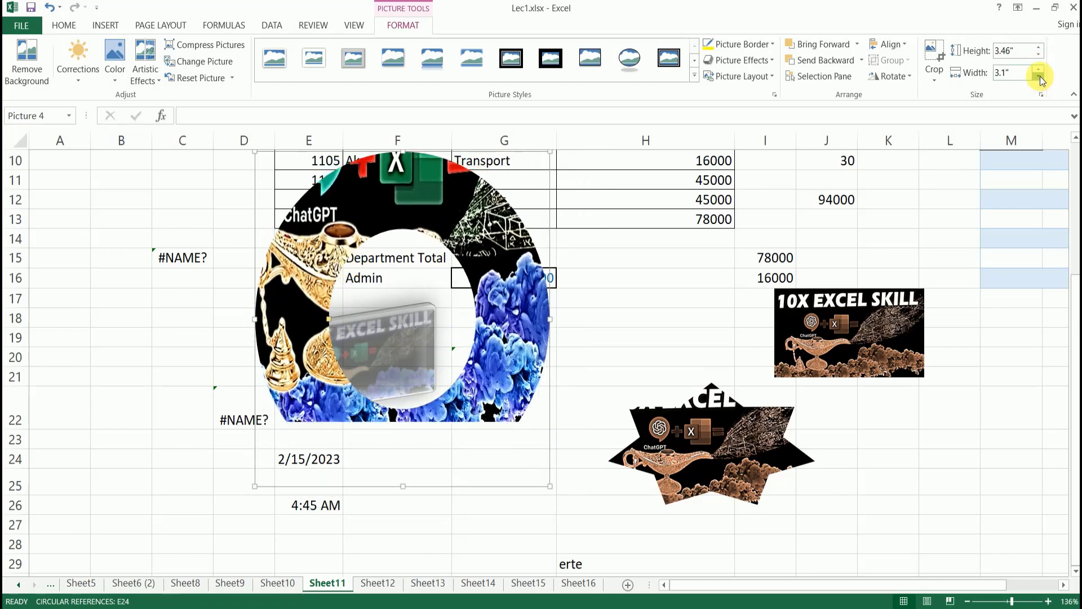
{"action": "left_click", "coordinate": [1039, 77]}
{"action": "left_click", "coordinate": [1038, 77]}
{"action": "left_click", "coordinate": [1038, 77]}
{"action": "left_click", "coordinate": [1039, 77]}
{"action": "left_click_drag", "start_coordinate": [447, 196], "coordinate": [536, 267]}
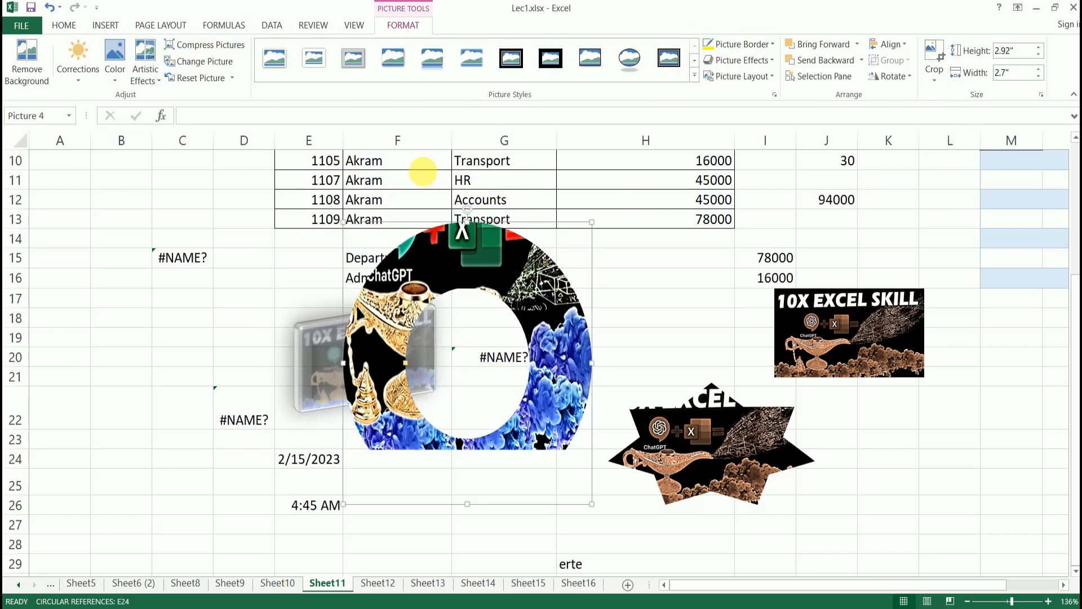
{"action": "left_click", "coordinate": [222, 355]}
{"action": "left_click", "coordinate": [505, 269]}
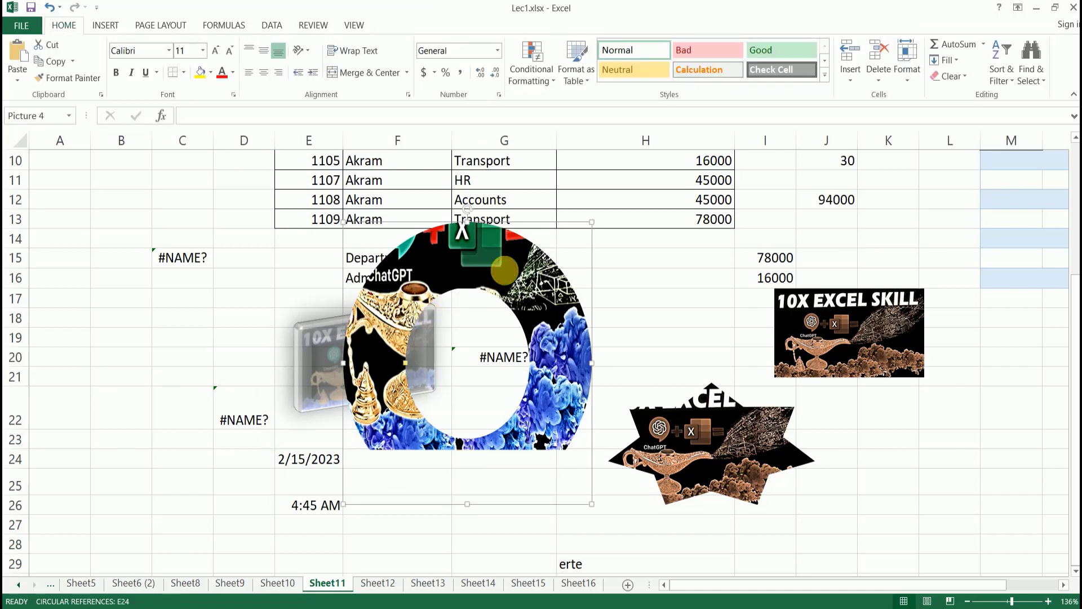
Draw a straight line in the empty area below the pictures, from cell F29 down to F33, and deselect it.
{"action": "scroll", "coordinate": [526, 321], "scroll_direction": "down", "scroll_amount": 5}
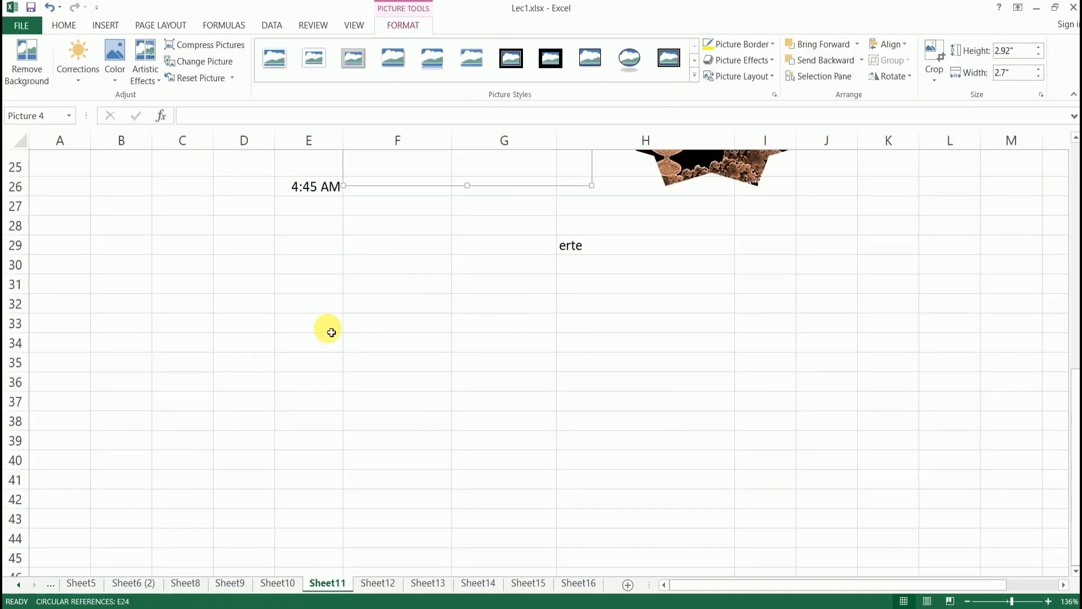
{"action": "left_click", "coordinate": [289, 306]}
{"action": "left_click", "coordinate": [100, 27]}
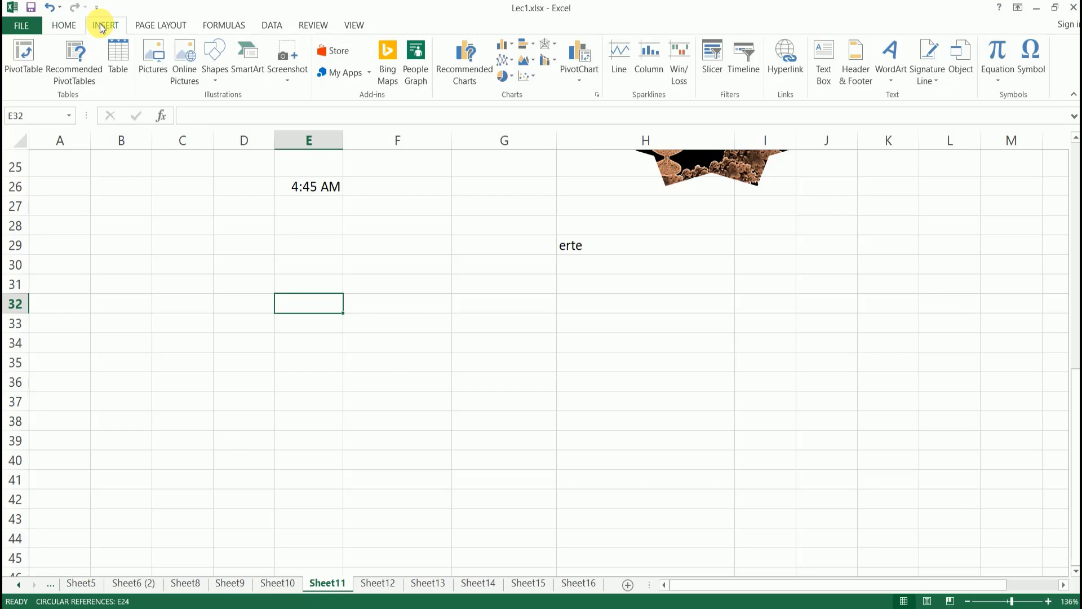
{"action": "left_click", "coordinate": [215, 77]}
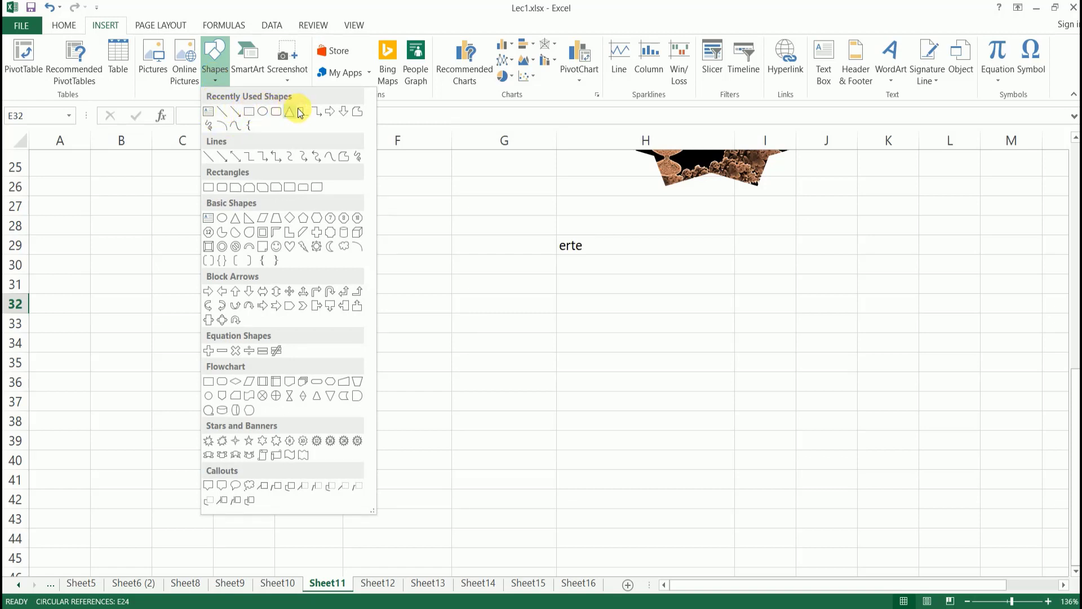
{"action": "left_click", "coordinate": [224, 117]}
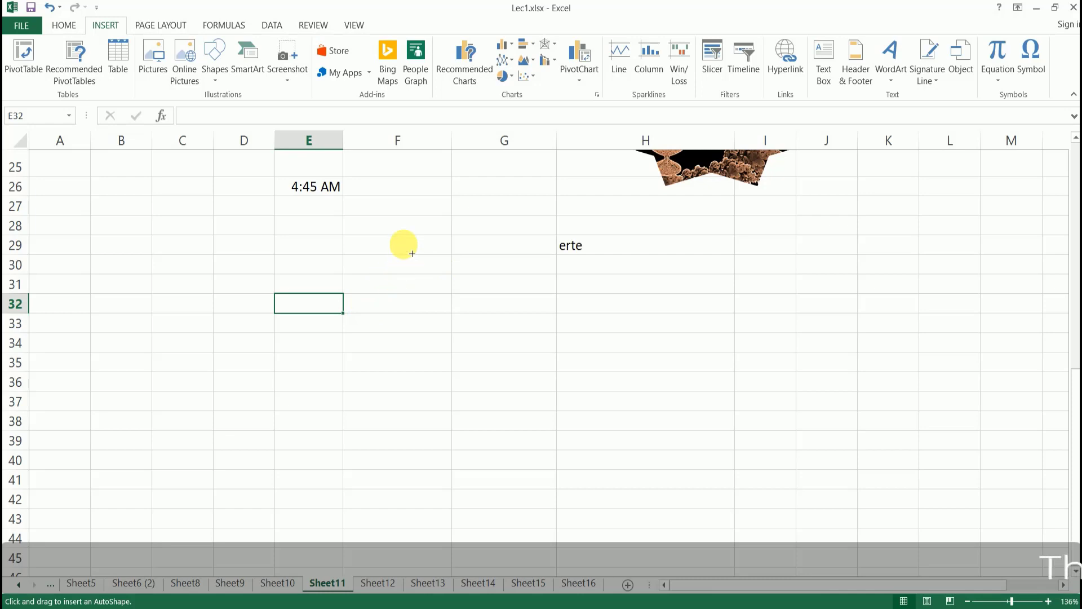
{"action": "left_click_drag", "start_coordinate": [403, 244], "coordinate": [418, 320]}
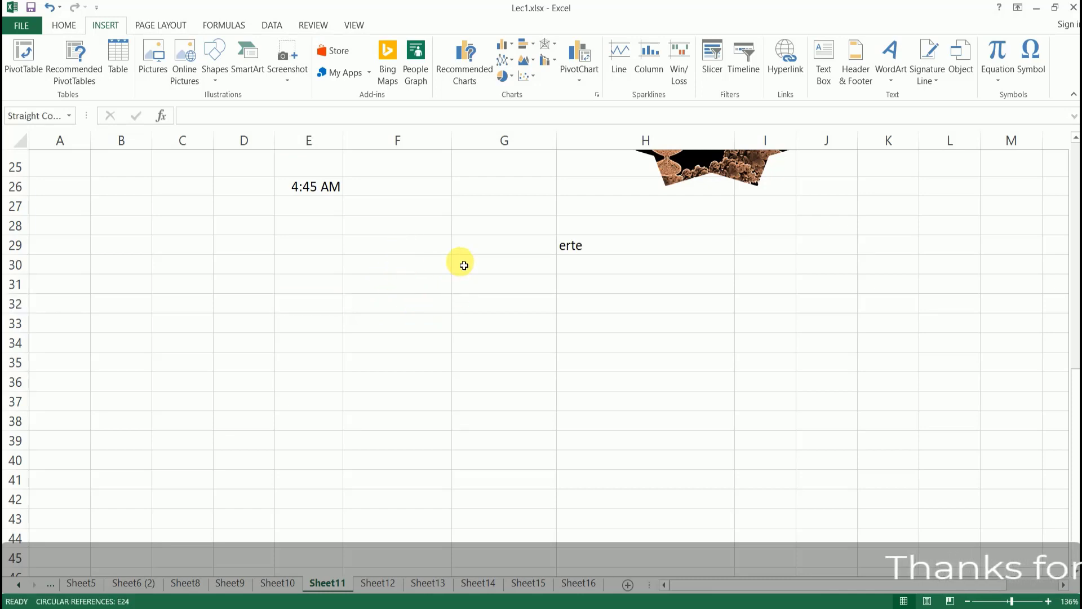
{"action": "left_click_drag", "start_coordinate": [462, 248], "coordinate": [423, 270]}
{"action": "left_click", "coordinate": [456, 304]}
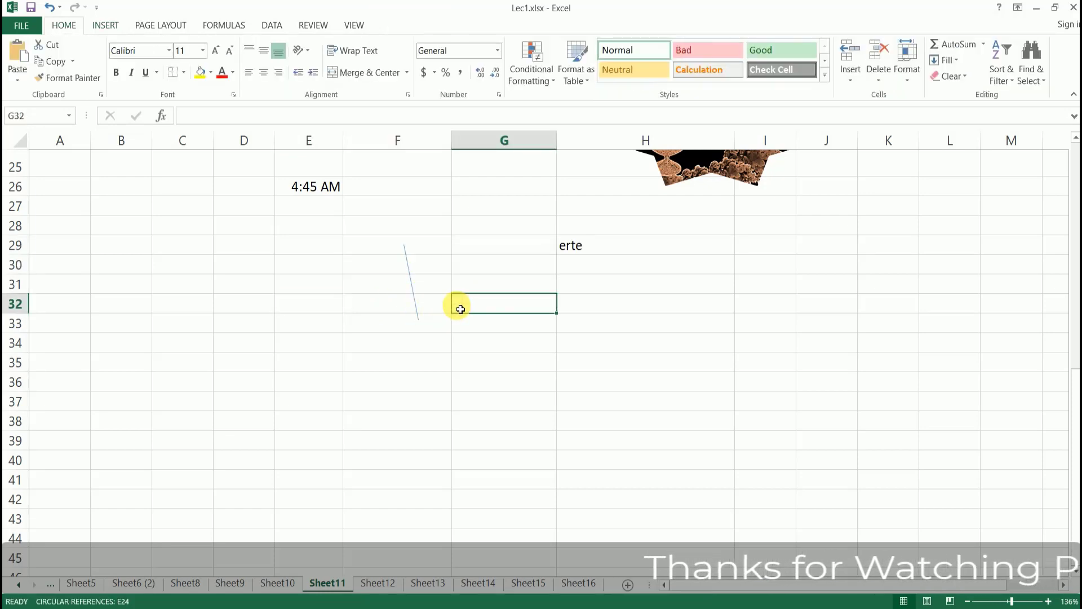
Extend the straight line by moving its lower end from column F to cell H34.
{"action": "left_click", "coordinate": [415, 290]}
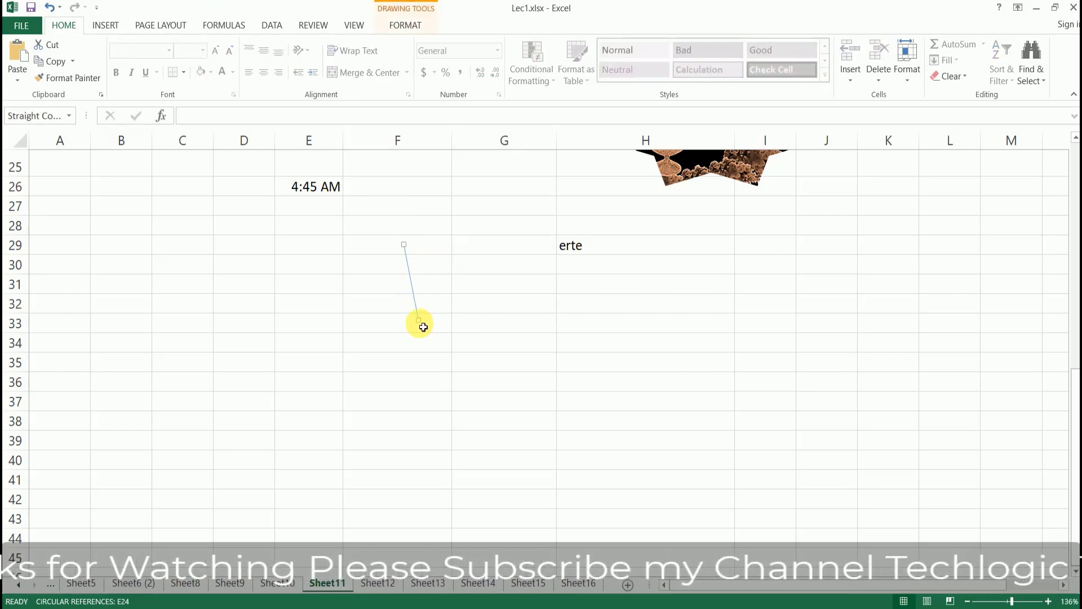
{"action": "left_click_drag", "start_coordinate": [419, 321], "coordinate": [604, 321]}
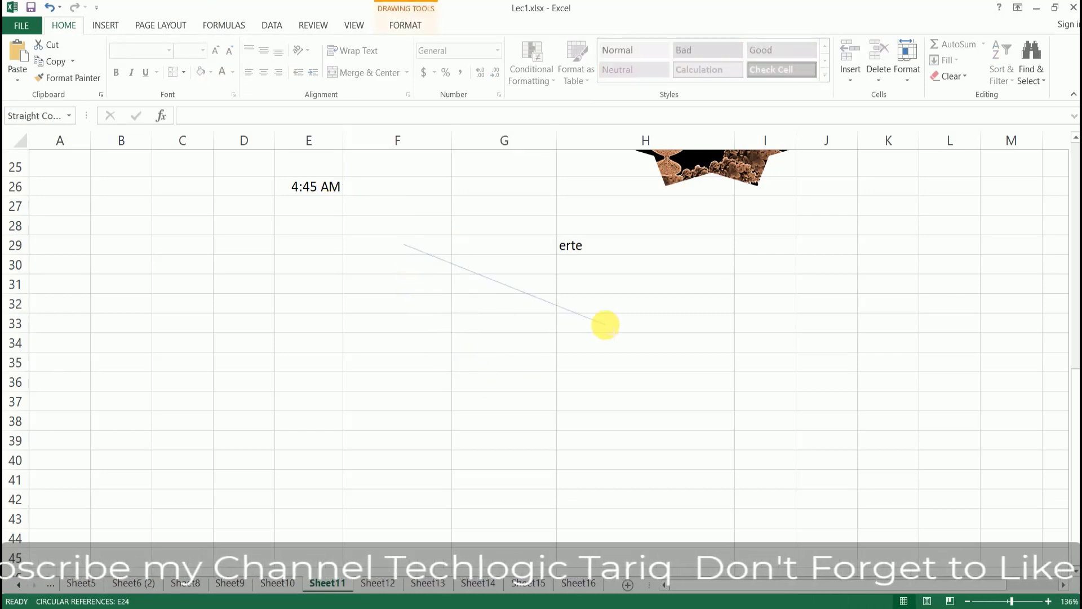
{"action": "key", "text": "Escape"}
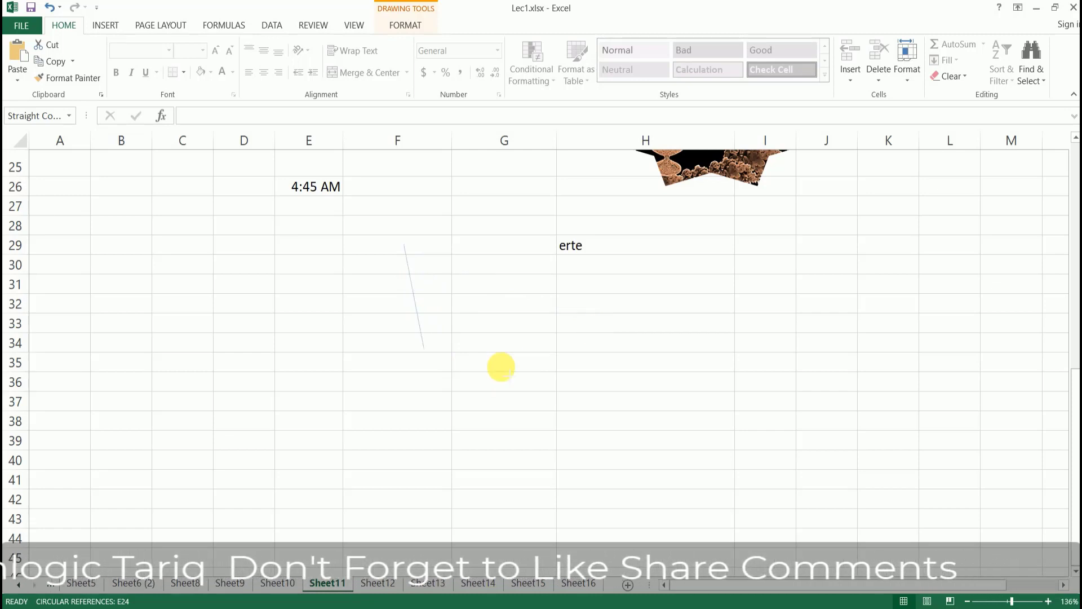
{"action": "left_click_drag", "start_coordinate": [418, 325], "coordinate": [642, 351]}
Draw a straight arrow from cell E37 up to the upper part of column H, about 2.26" high by 3.65" wide.
{"action": "left_click", "coordinate": [106, 25]}
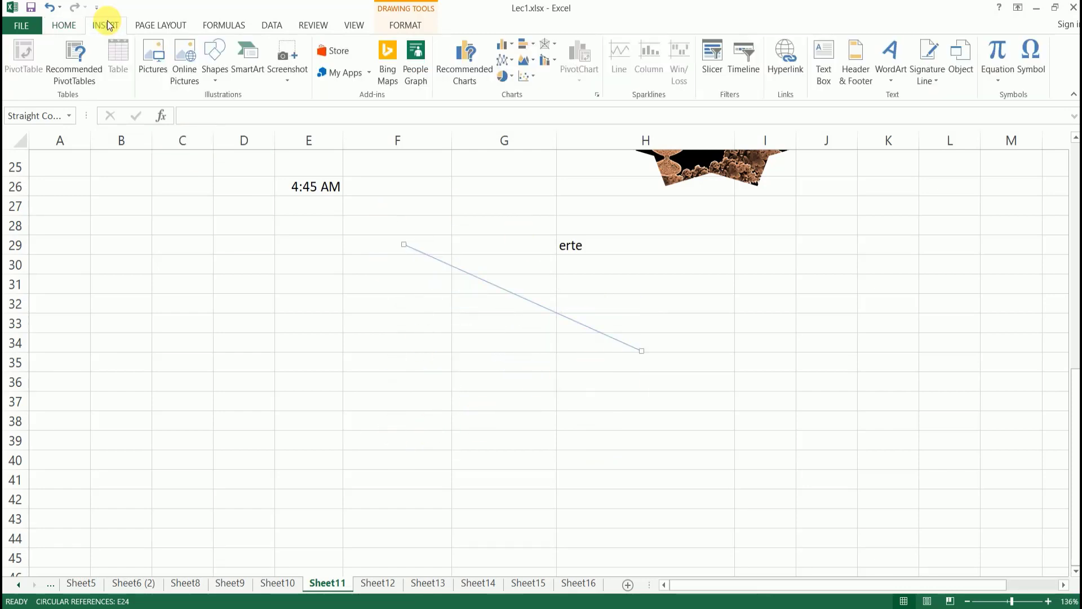
{"action": "left_click", "coordinate": [214, 56]}
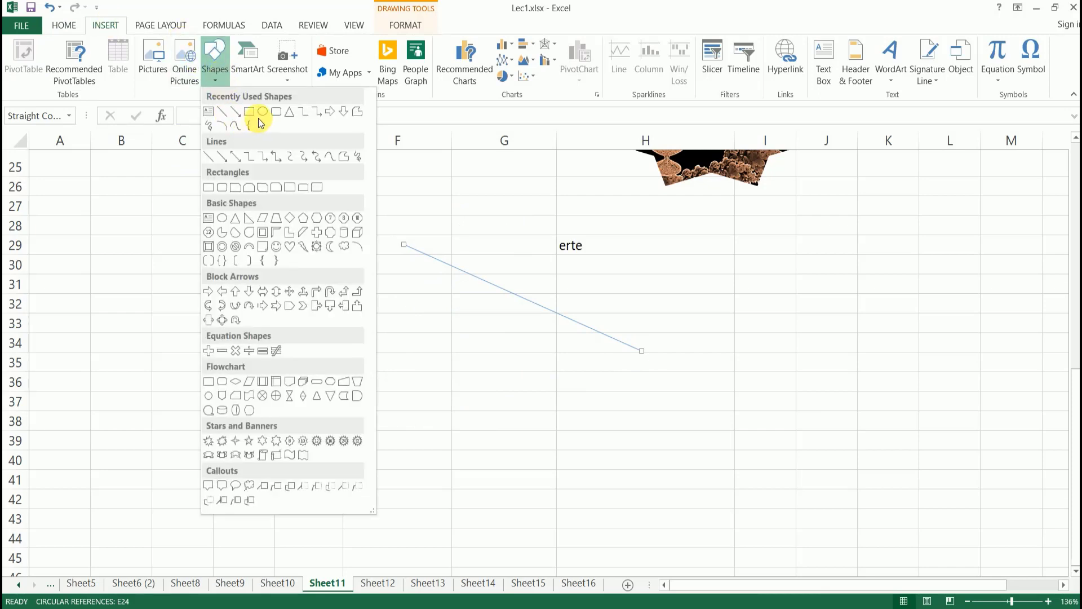
{"action": "left_click", "coordinate": [236, 115]}
{"action": "left_click_drag", "start_coordinate": [280, 407], "coordinate": [614, 191]}
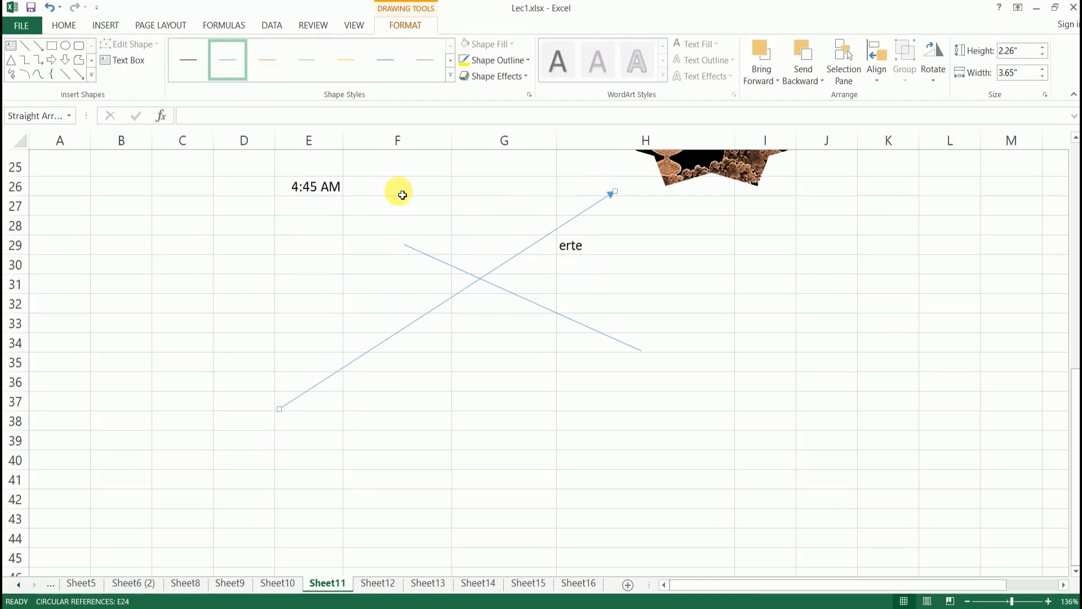
Apply the thickest black line style to the arrow.
{"action": "left_click", "coordinate": [197, 62]}
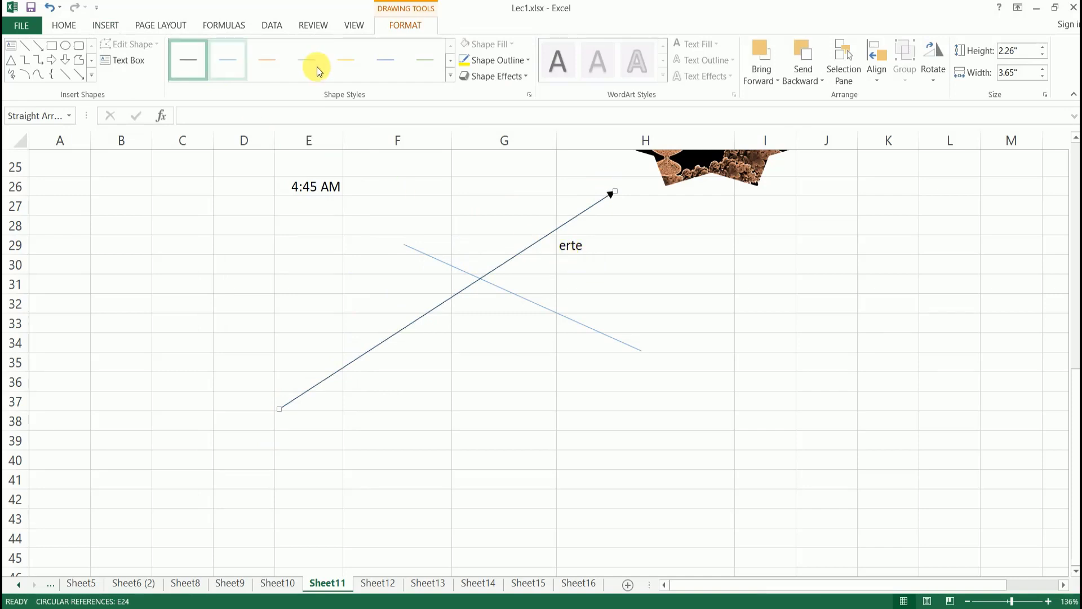
{"action": "left_click", "coordinate": [451, 76]}
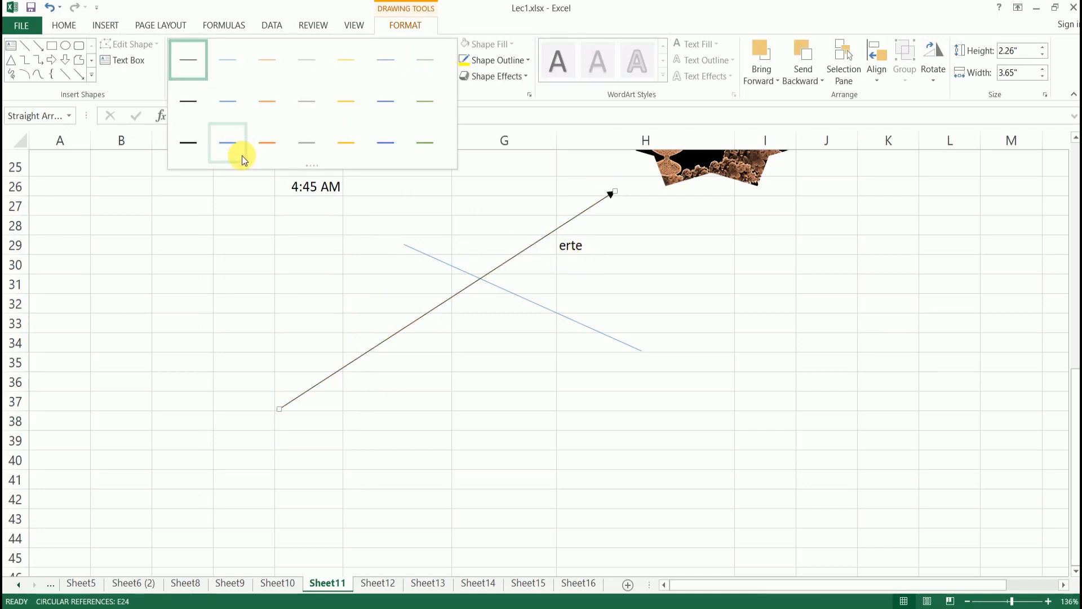
{"action": "left_click", "coordinate": [187, 148]}
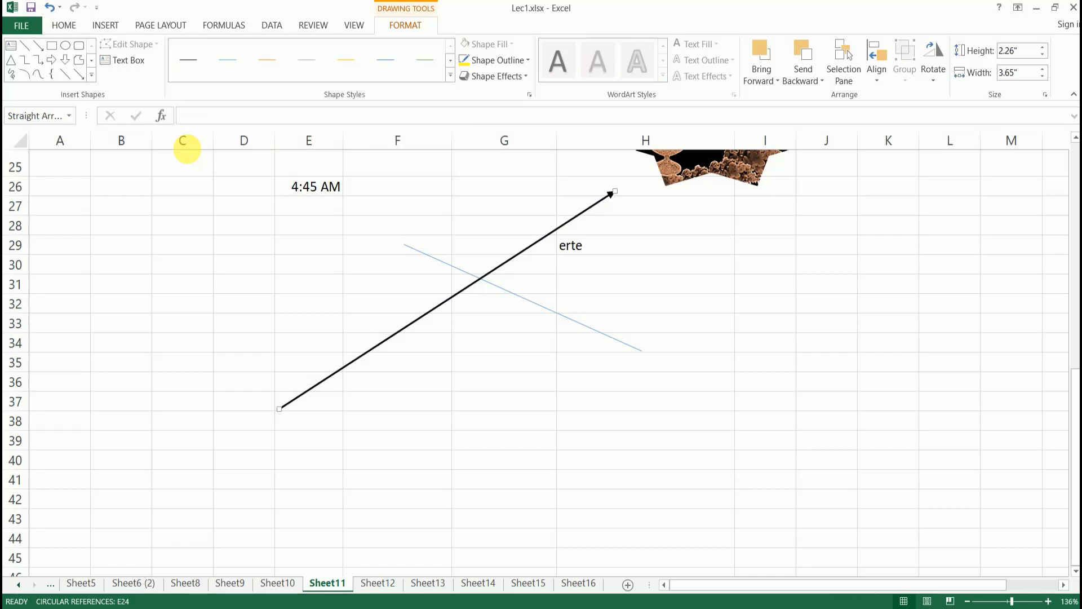
Try the first 3-D preset shape effect on the straight arrow, and undo it.
{"action": "left_click", "coordinate": [522, 60]}
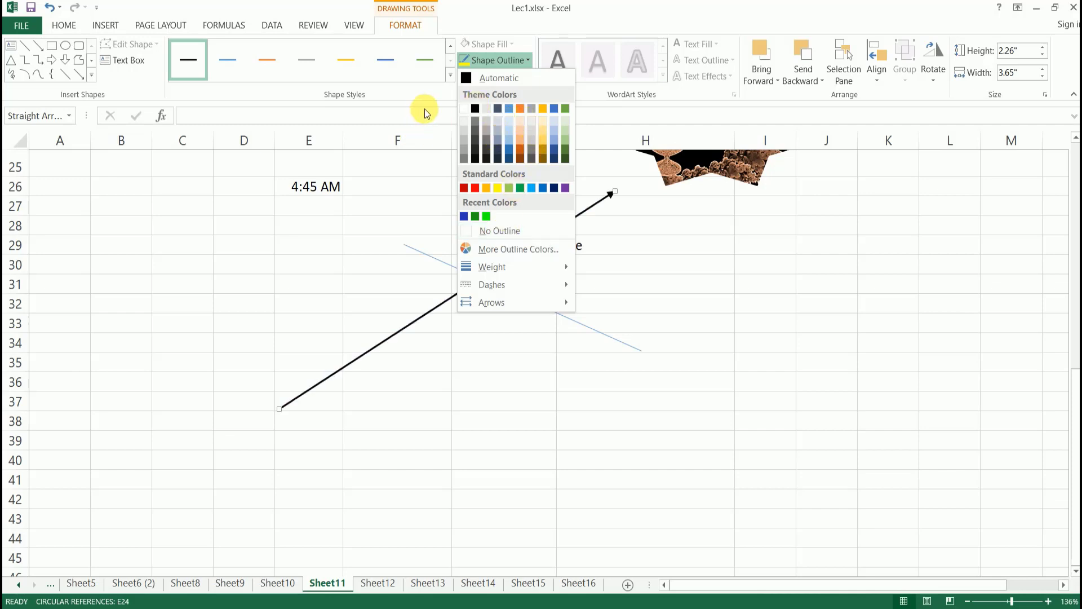
{"action": "left_click", "coordinate": [435, 126]}
{"action": "left_click", "coordinate": [516, 76]}
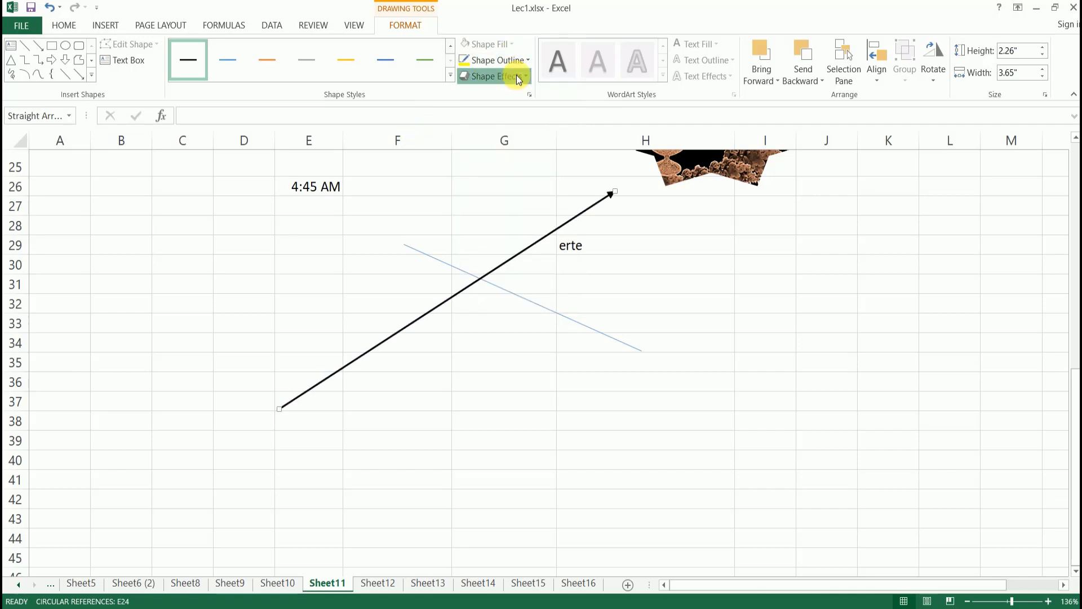
{"action": "mouse_move", "coordinate": [505, 103]}
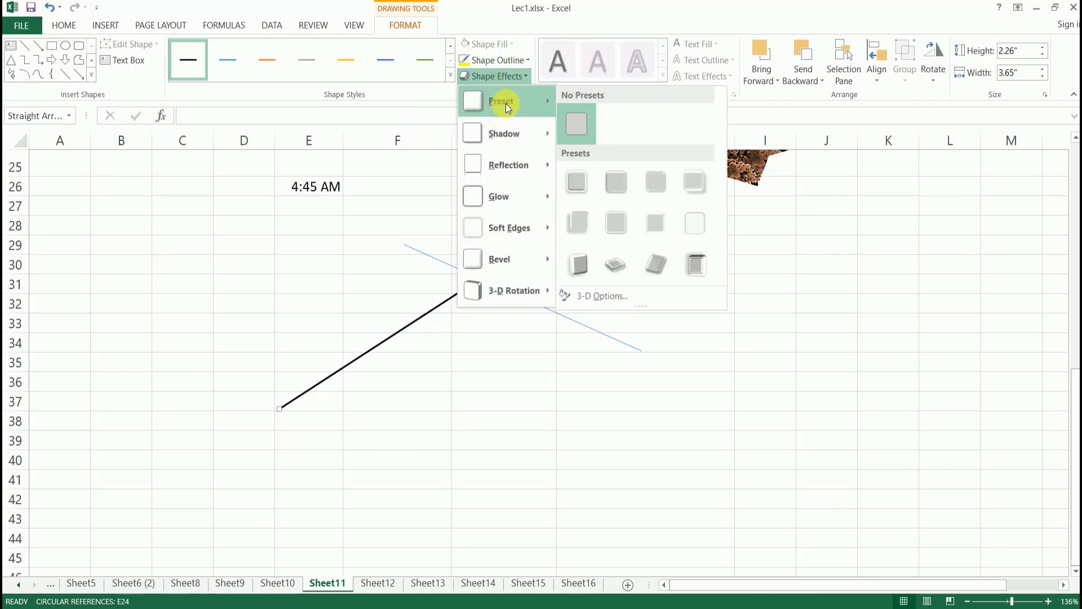
{"action": "left_click", "coordinate": [579, 187]}
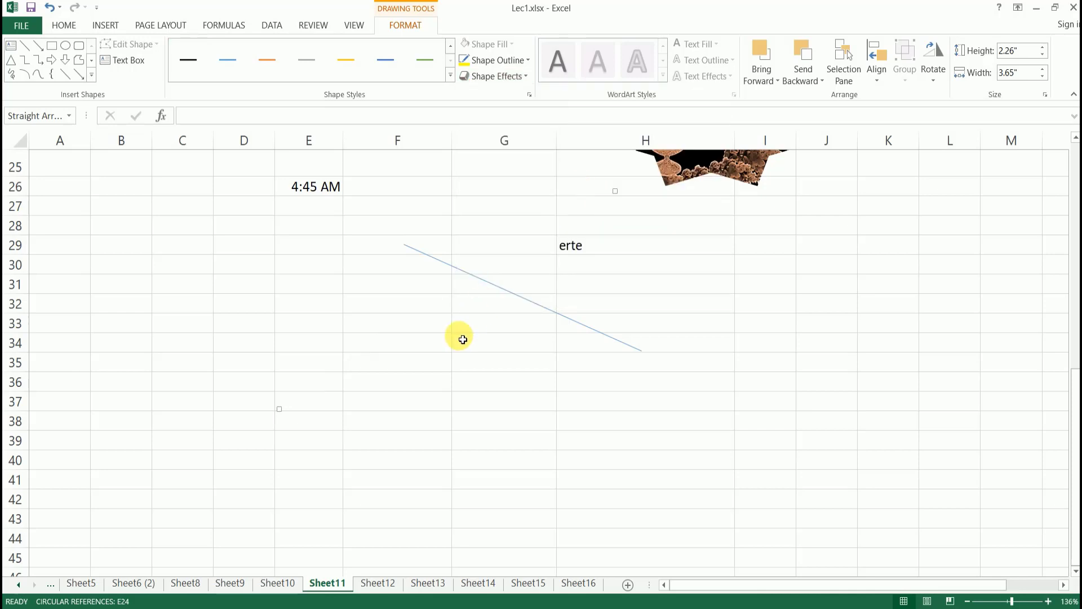
{"action": "left_click", "coordinate": [486, 311]}
{"action": "scroll", "coordinate": [530, 327], "scroll_direction": "up", "scroll_amount": 5}
{"action": "scroll", "coordinate": [529, 327], "scroll_direction": "down", "scroll_amount": 5}
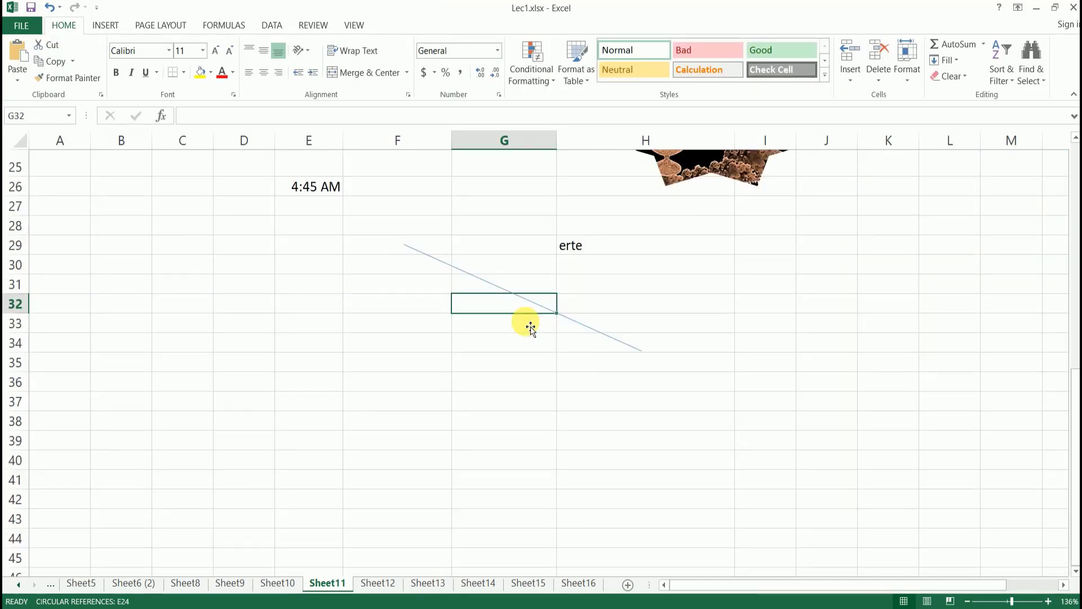
{"action": "left_click", "coordinate": [523, 269]}
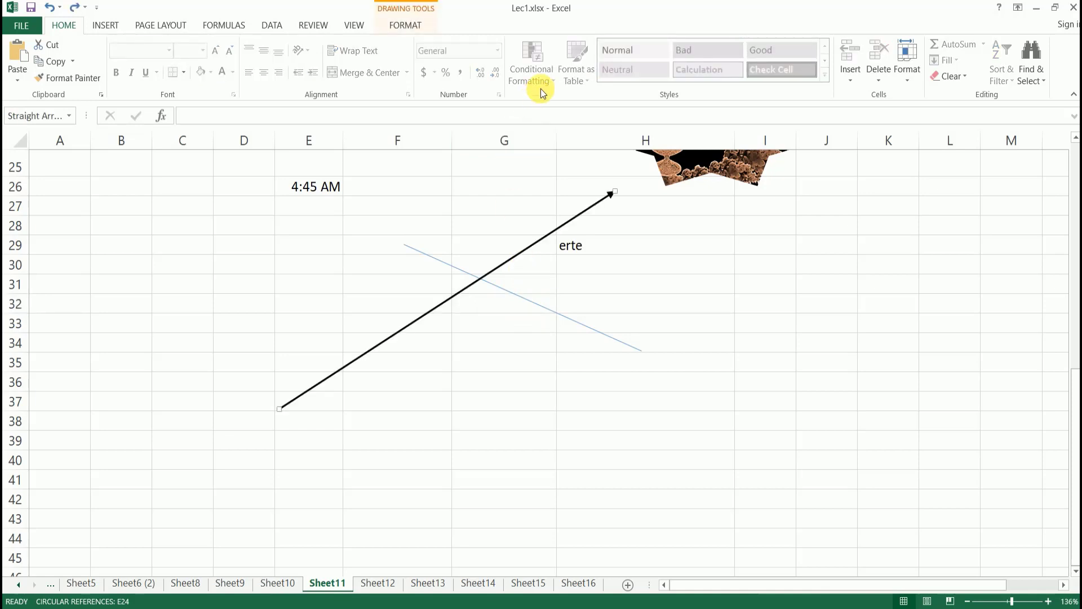
Apply the centred outer shadow effect to the straight arrow and deselect it.
{"action": "double_click", "coordinate": [492, 282]}
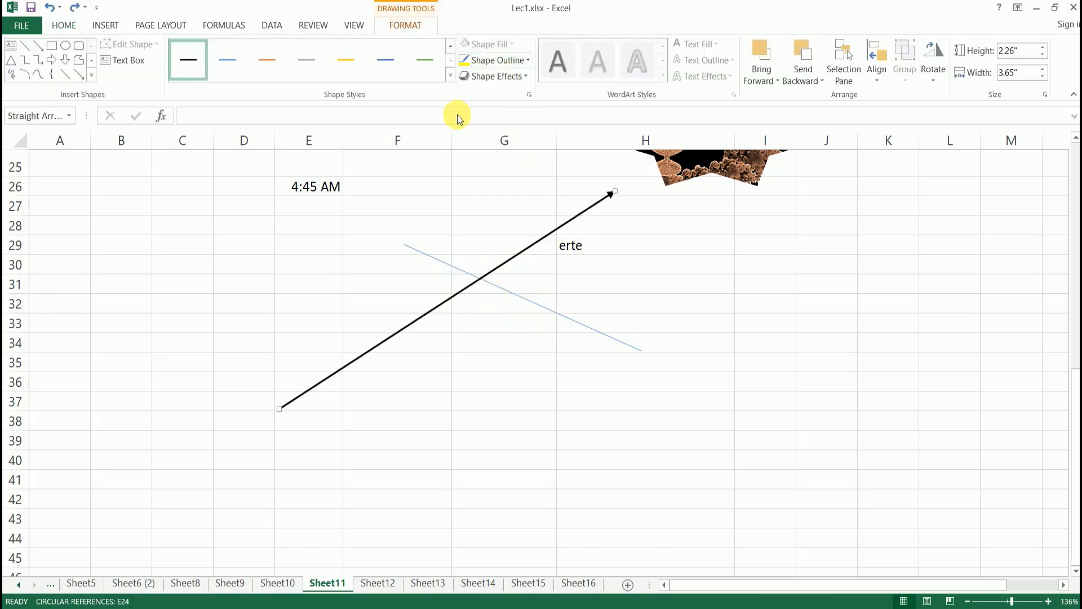
{"action": "left_click", "coordinate": [524, 75]}
{"action": "mouse_move", "coordinate": [517, 108]}
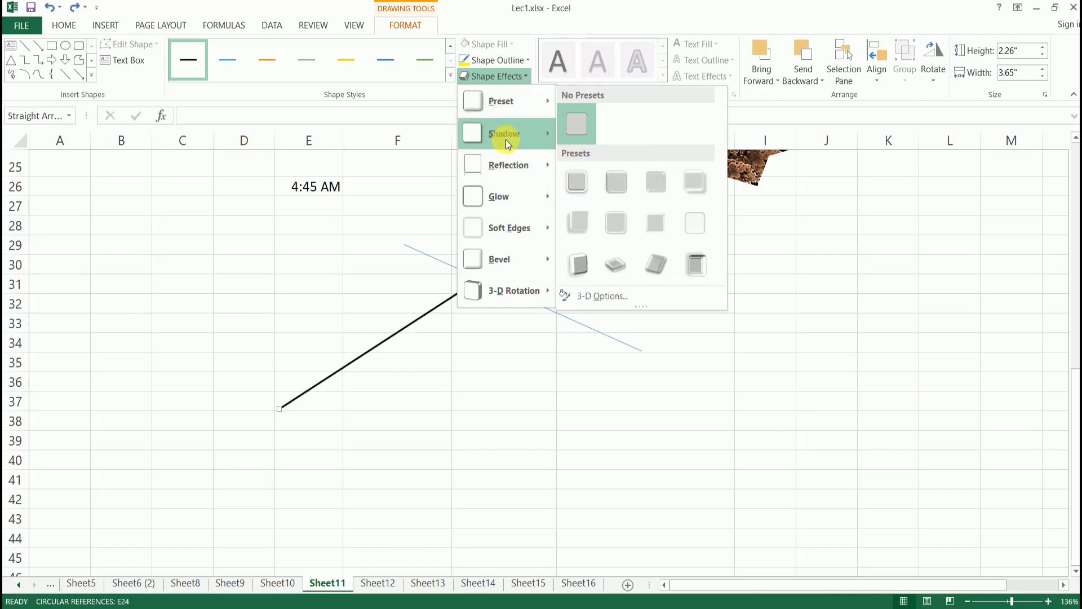
{"action": "mouse_move", "coordinate": [508, 143]}
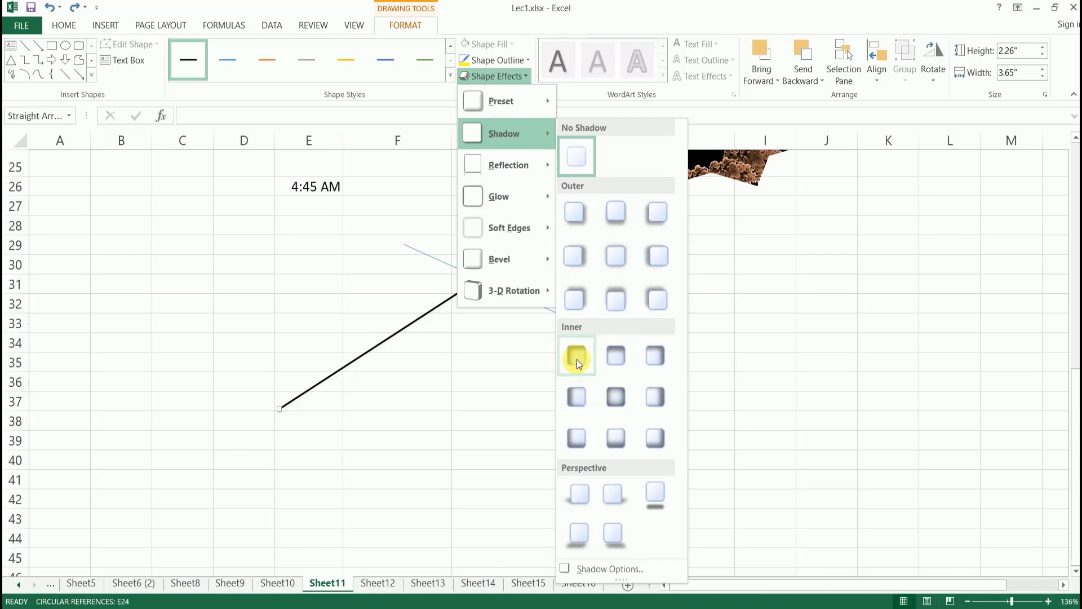
{"action": "left_click", "coordinate": [614, 258]}
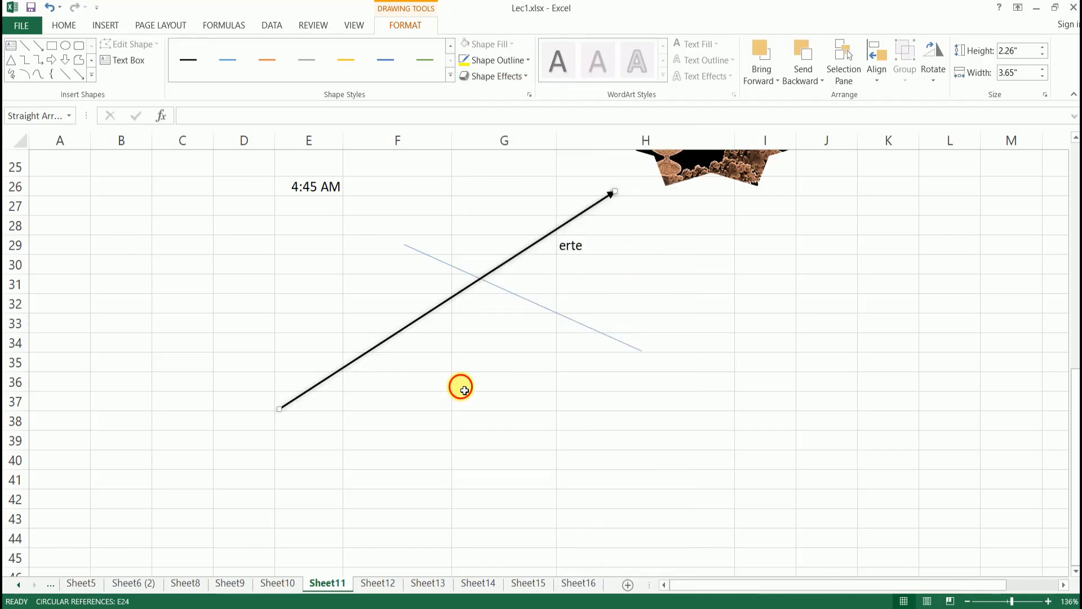
{"action": "left_click", "coordinate": [458, 379]}
{"action": "left_click", "coordinate": [313, 303]}
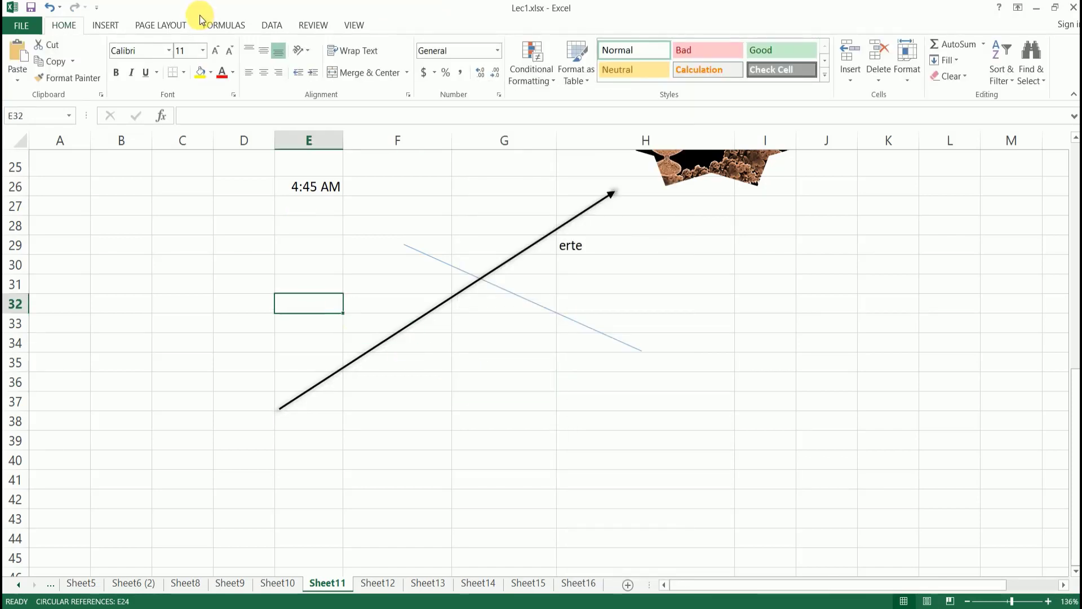
Draw a circle across columns B to D beside the 4:45 AM cell, about 1.3" high by 1.31" wide.
{"action": "left_click", "coordinate": [112, 26]}
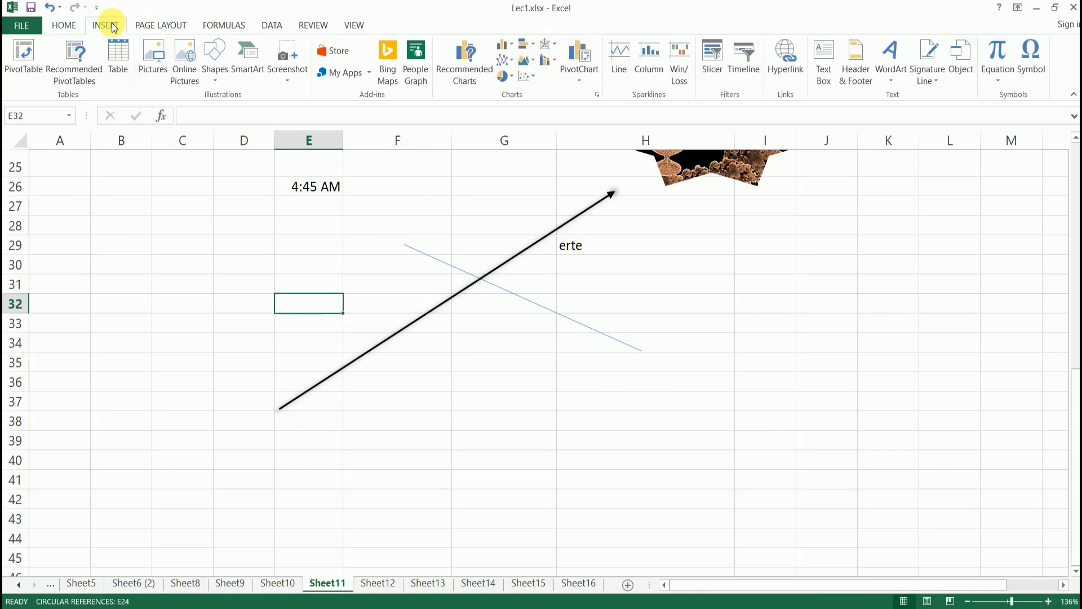
{"action": "left_click", "coordinate": [211, 80]}
{"action": "left_click", "coordinate": [269, 110]}
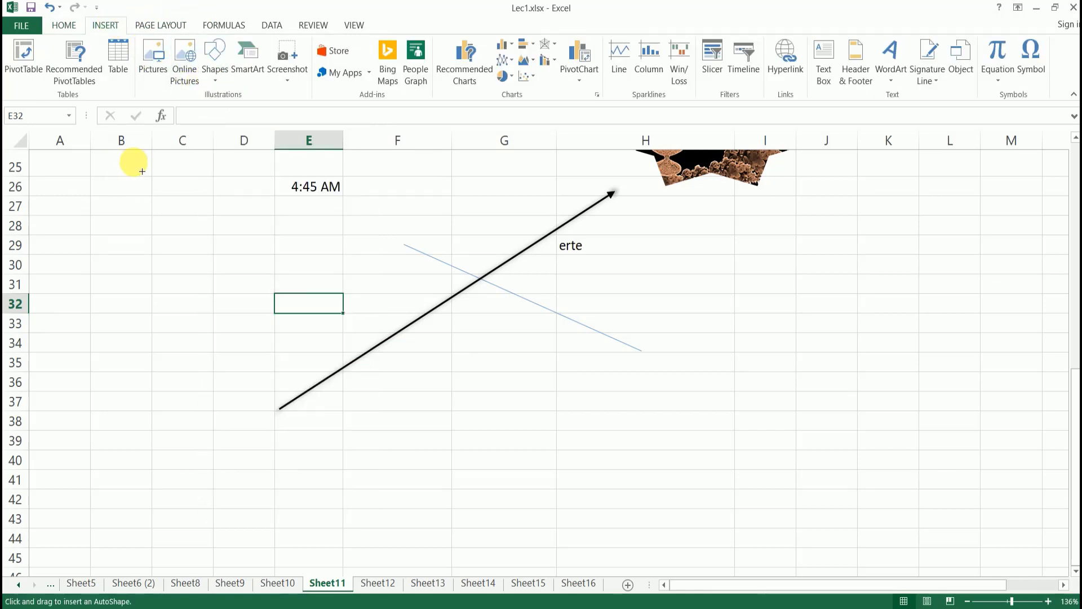
{"action": "mouse_move", "coordinate": [142, 171]}
{"action": "left_mouse_down"}
{"action": "mouse_move", "coordinate": [249, 292]}
{"action": "mouse_move", "coordinate": [270, 266]}
{"action": "left_mouse_up"}
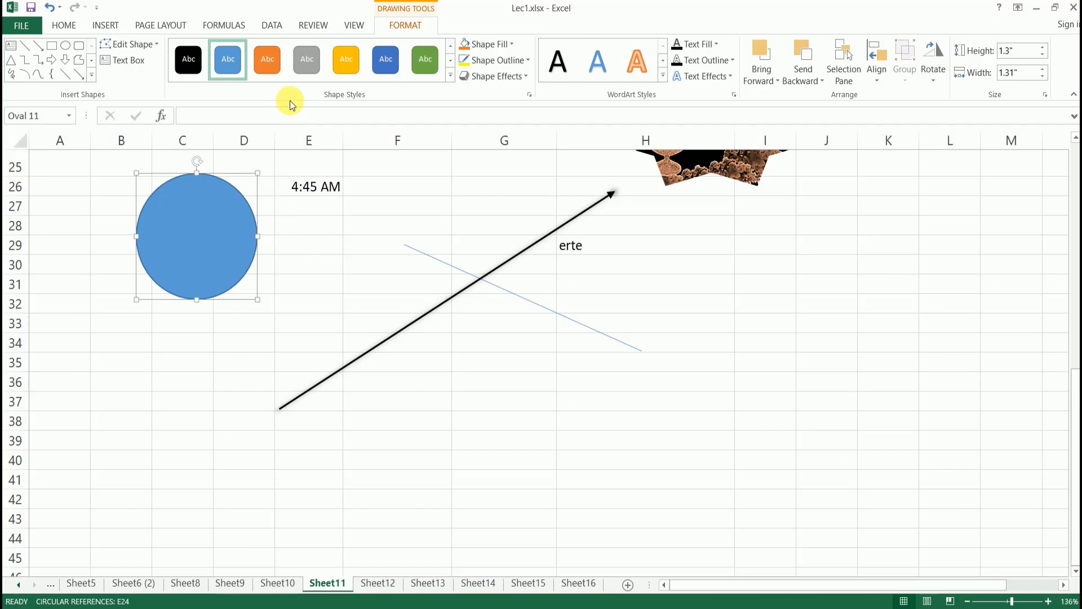
Apply the solid green shape style to the circle and deselect it.
{"action": "left_click", "coordinate": [307, 61]}
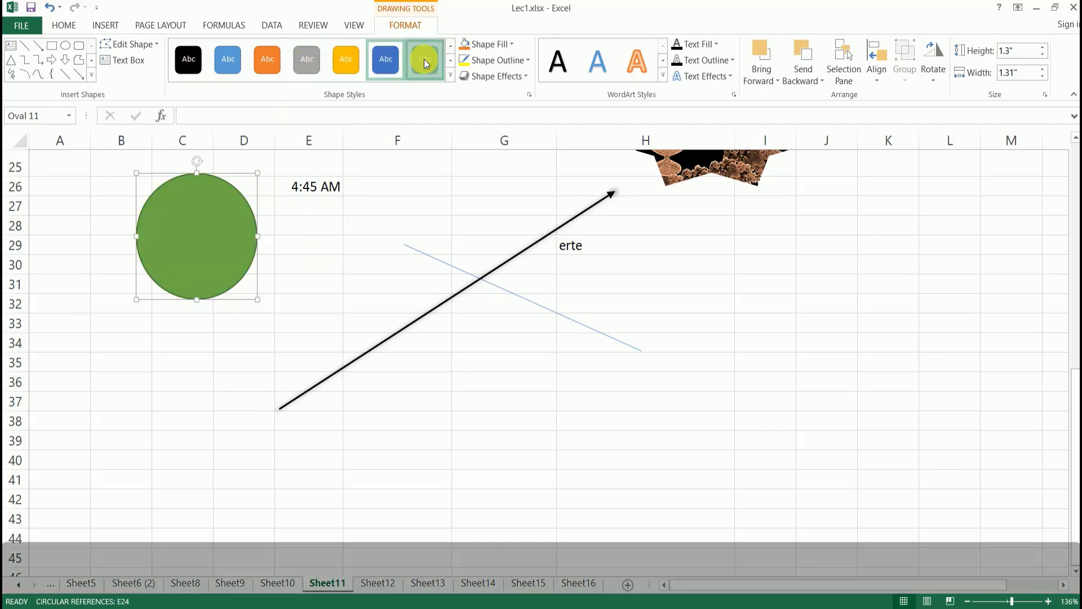
{"action": "left_click", "coordinate": [423, 59]}
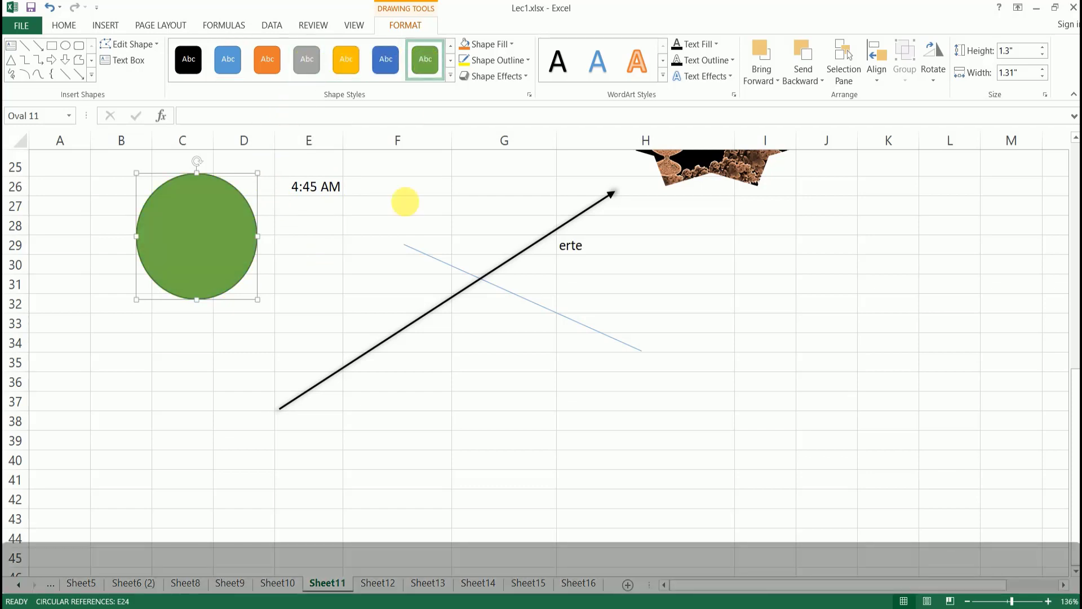
{"action": "left_click", "coordinate": [475, 370]}
{"action": "left_click", "coordinate": [244, 382]}
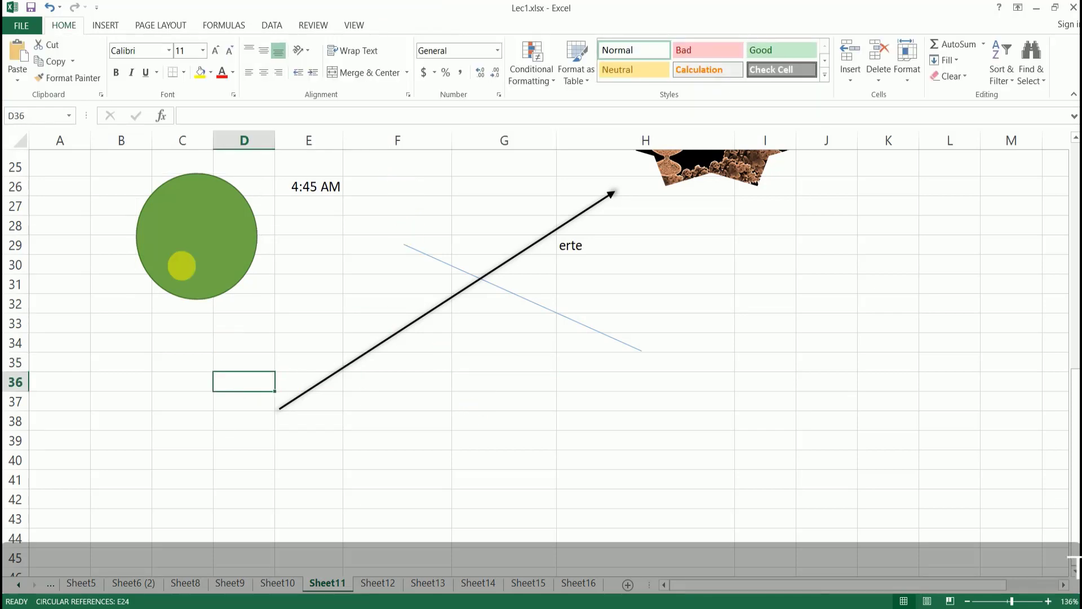
Draw a round diagonal corner rectangle from column H to K, rows 28 to 33, about 1.02" high by 2.79" wide.
{"action": "left_click", "coordinate": [105, 25]}
{"action": "left_click", "coordinate": [213, 73]}
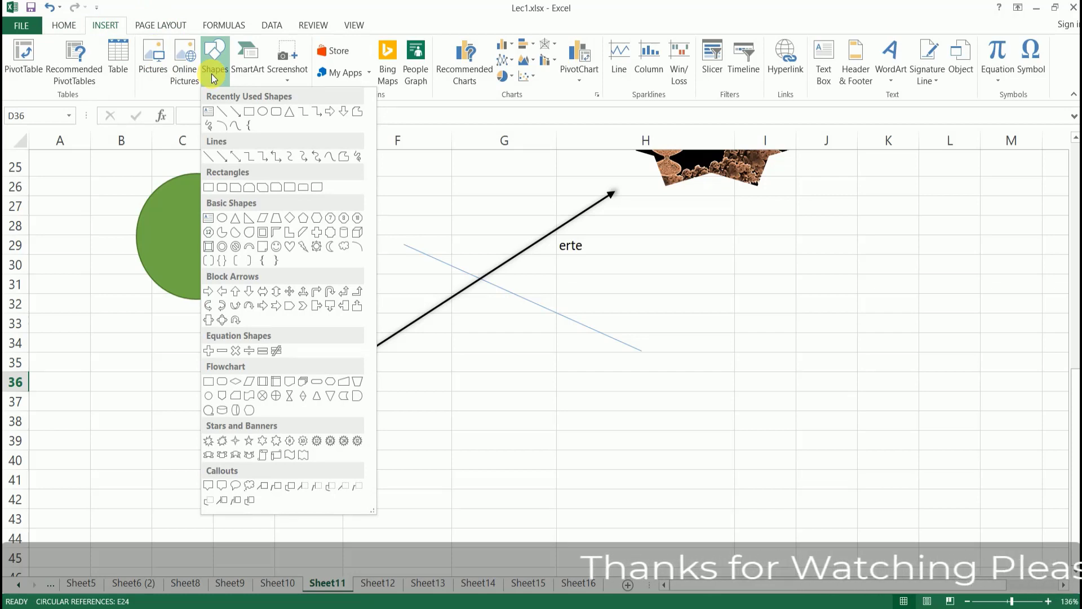
{"action": "left_click", "coordinate": [316, 188]}
{"action": "left_click_drag", "start_coordinate": [920, 230], "coordinate": [664, 329]}
{"action": "left_click", "coordinate": [688, 360]}
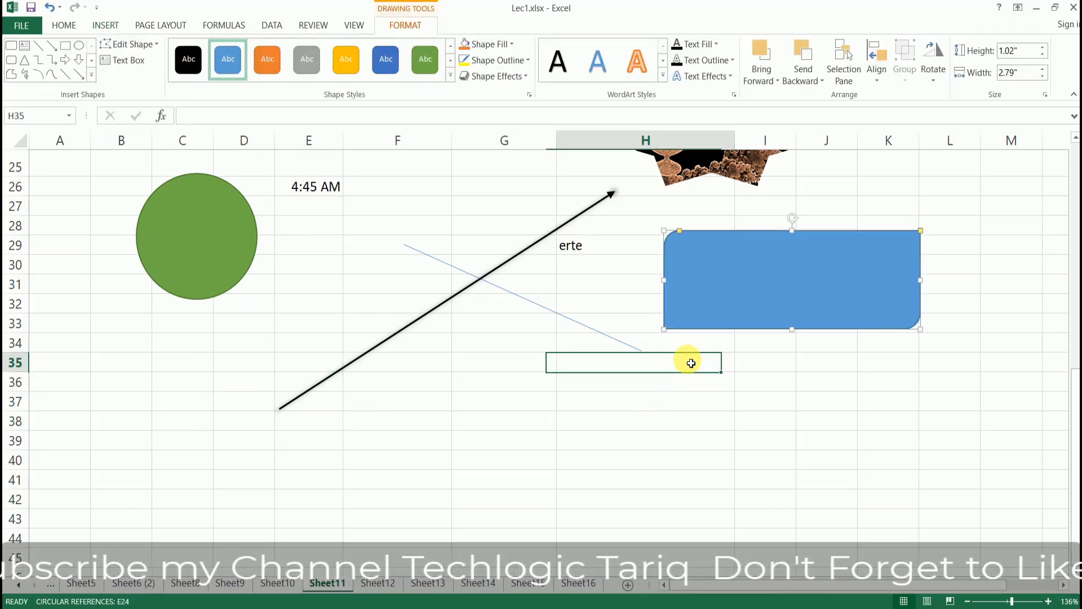
Reshape the blue rectangle so its upper-left and lower-right corners have a large rounding of about half its height.
{"action": "left_click", "coordinate": [718, 269]}
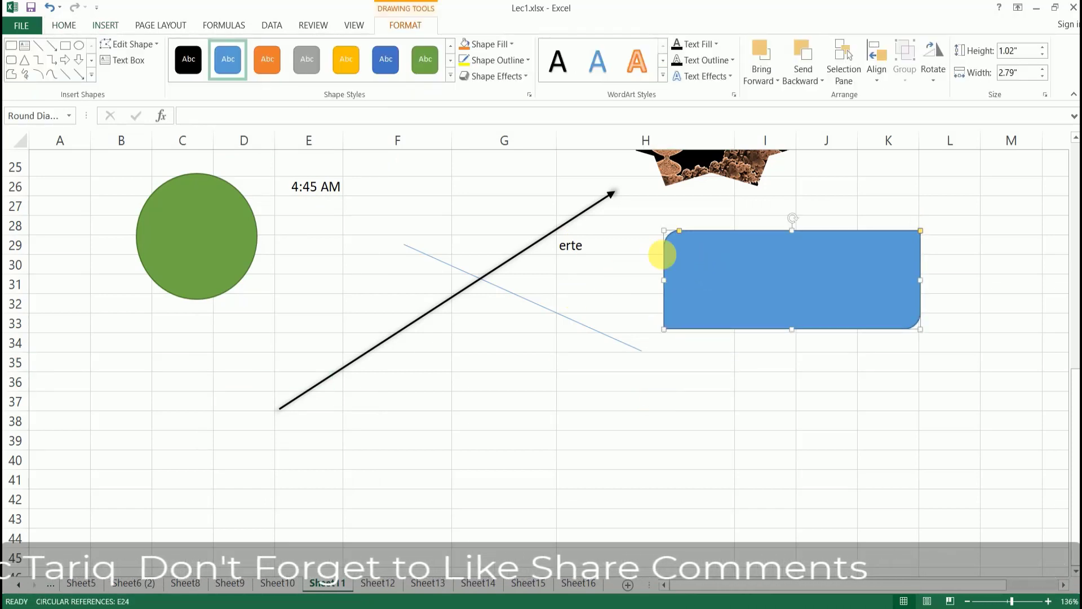
{"action": "left_click_drag", "start_coordinate": [687, 230], "coordinate": [623, 198]}
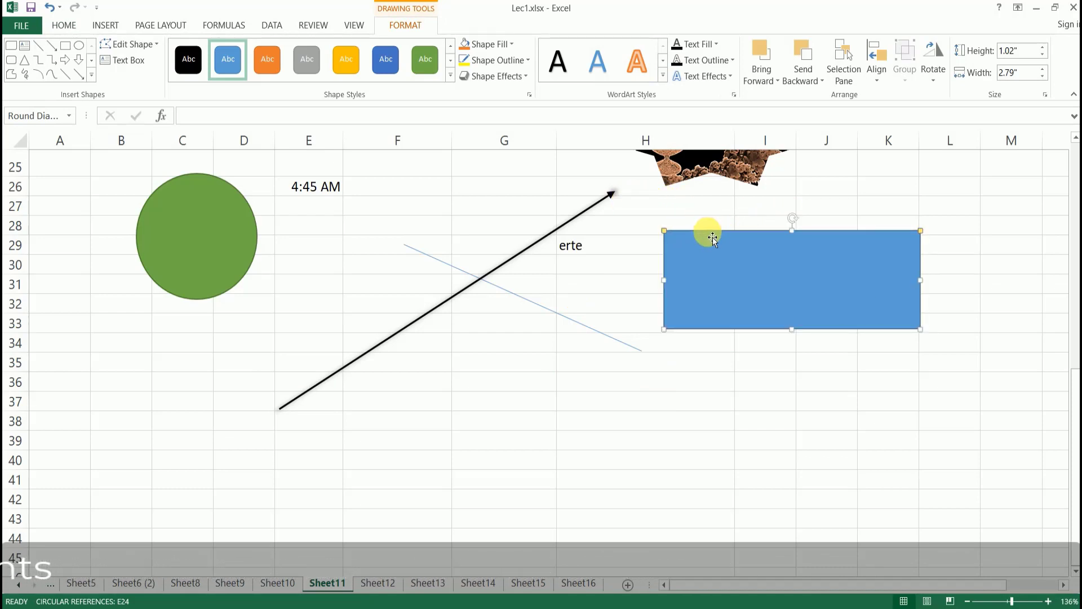
{"action": "left_click_drag", "start_coordinate": [665, 231], "coordinate": [709, 266]}
Draw a division sign equation shape below the straight line, from column F to H across rows 35 to 39.
{"action": "left_click", "coordinate": [106, 26]}
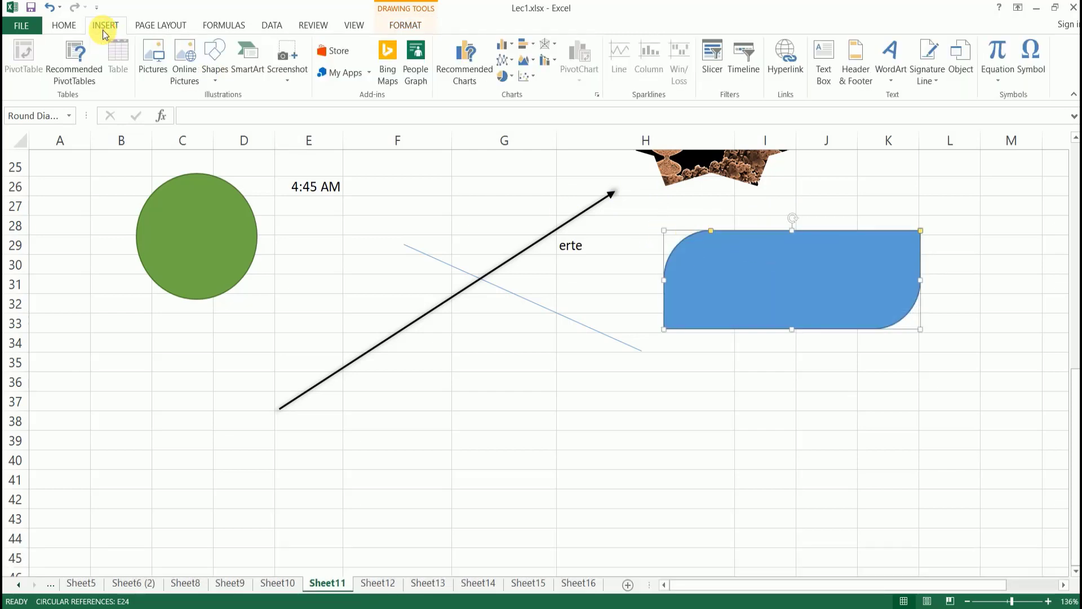
{"action": "left_click", "coordinate": [214, 67]}
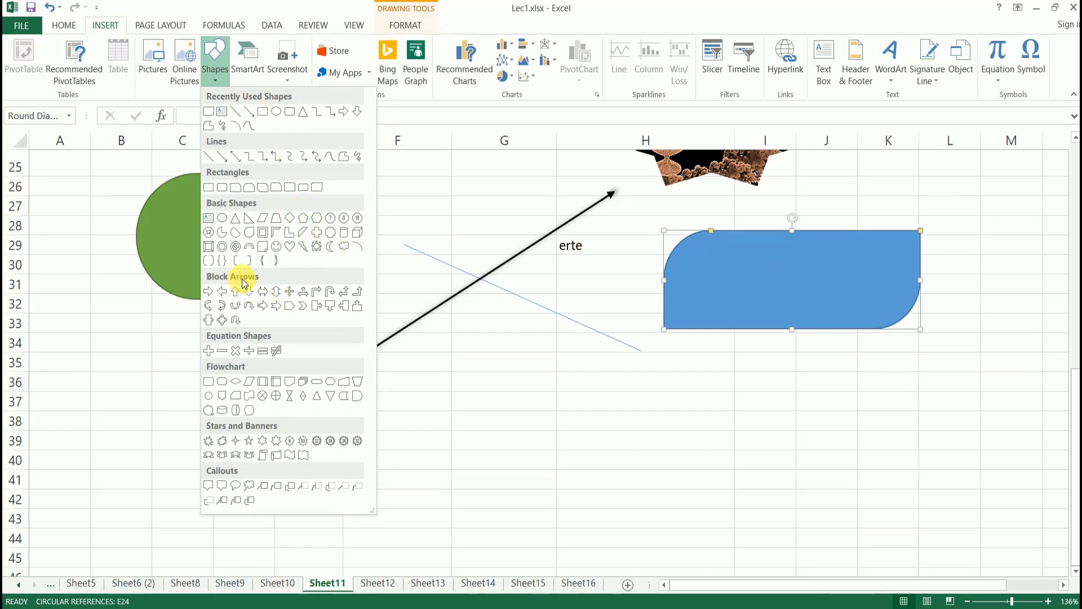
{"action": "left_click", "coordinate": [249, 350]}
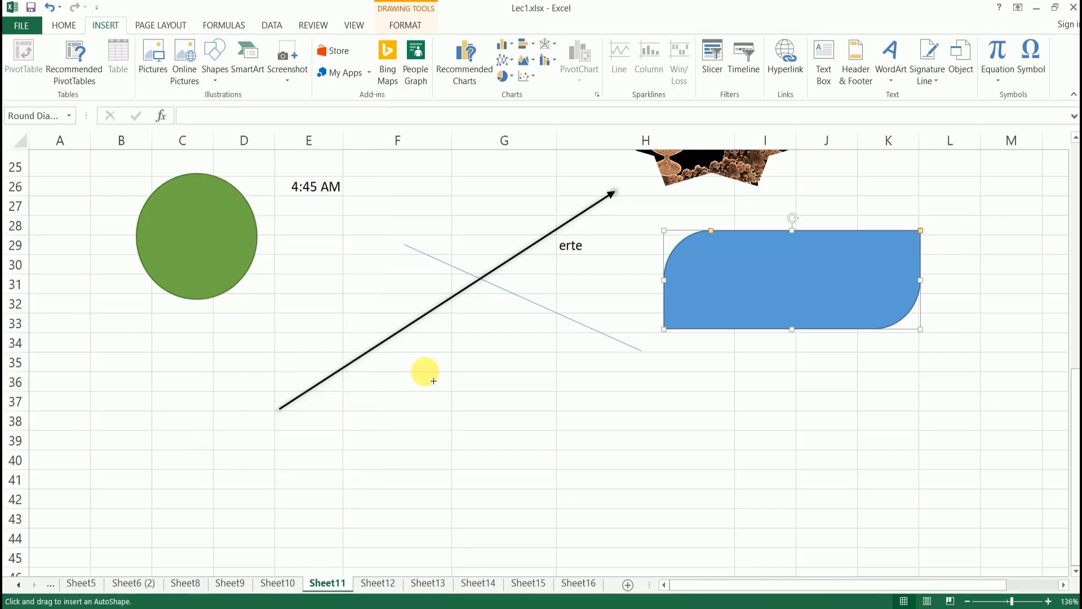
{"action": "left_click_drag", "start_coordinate": [431, 371], "coordinate": [628, 438]}
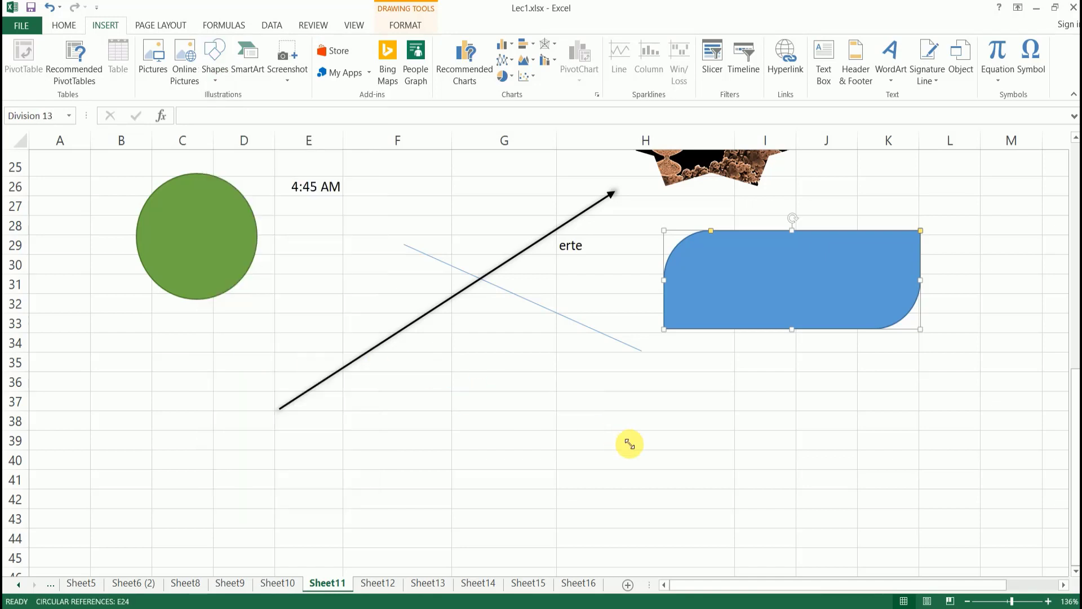
{"action": "left_click", "coordinate": [101, 26]}
{"action": "left_click", "coordinate": [214, 79]}
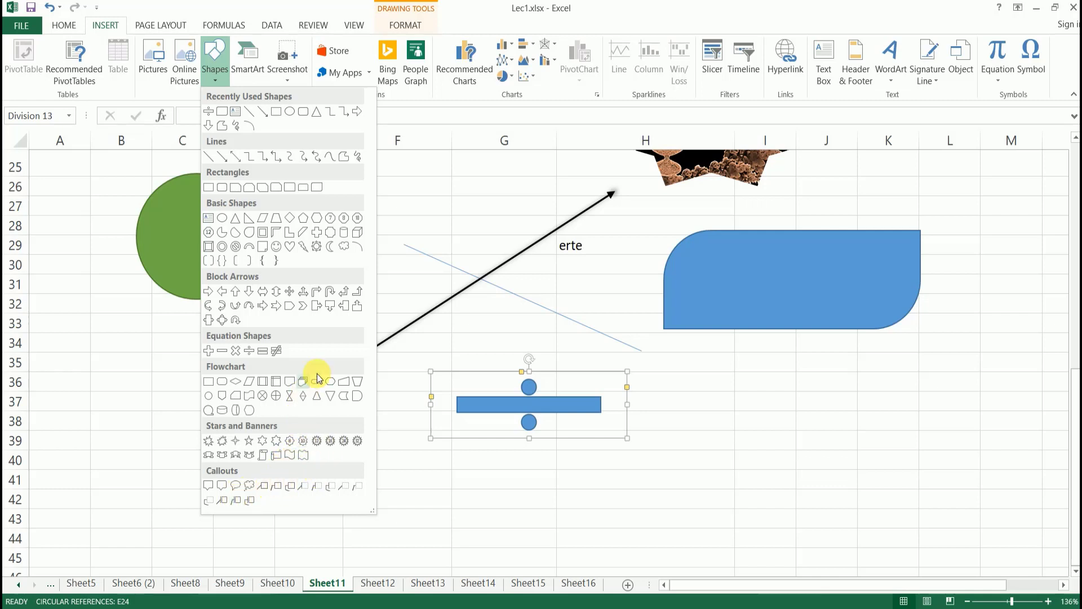
{"action": "left_click", "coordinate": [478, 190]}
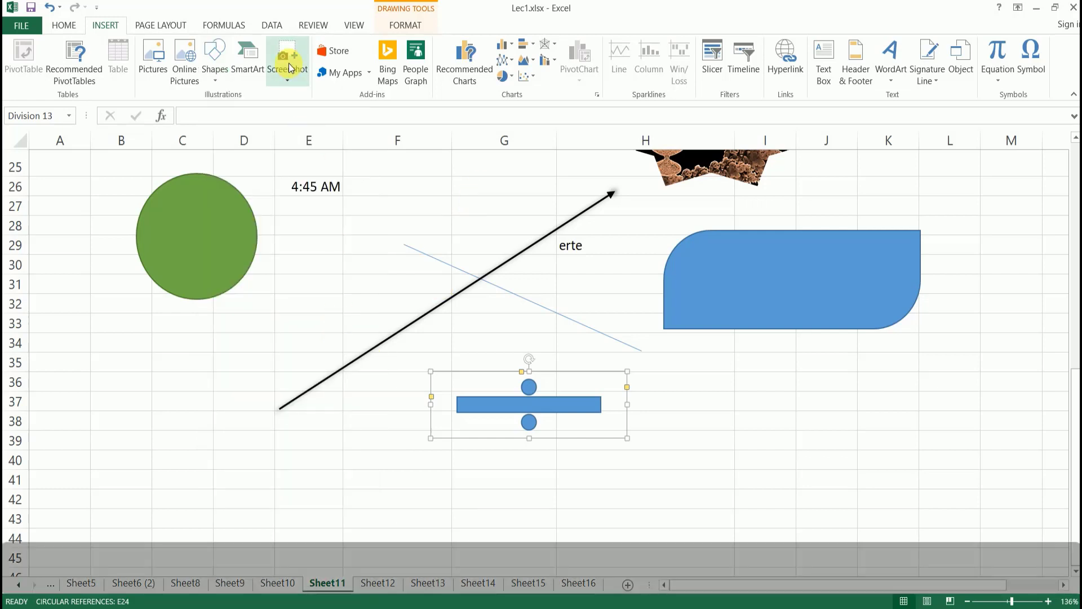
Select cell F44 in the empty area below the division sign and view the windows available for a screenshot.
{"action": "scroll", "coordinate": [551, 427], "scroll_direction": "down", "scroll_amount": 4}
{"action": "left_click", "coordinate": [421, 293]}
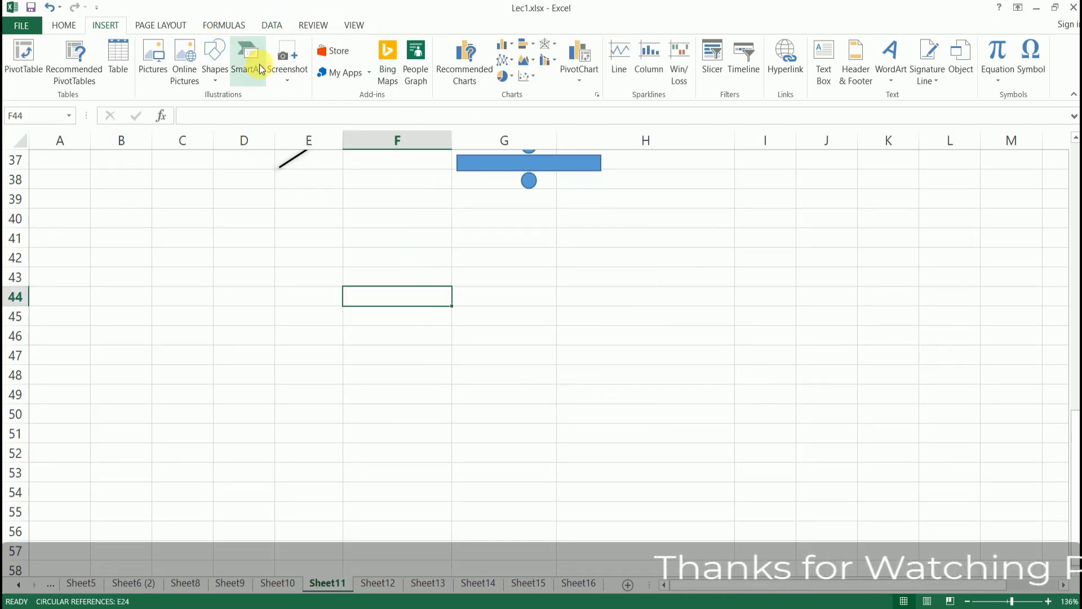
{"action": "left_click", "coordinate": [289, 78]}
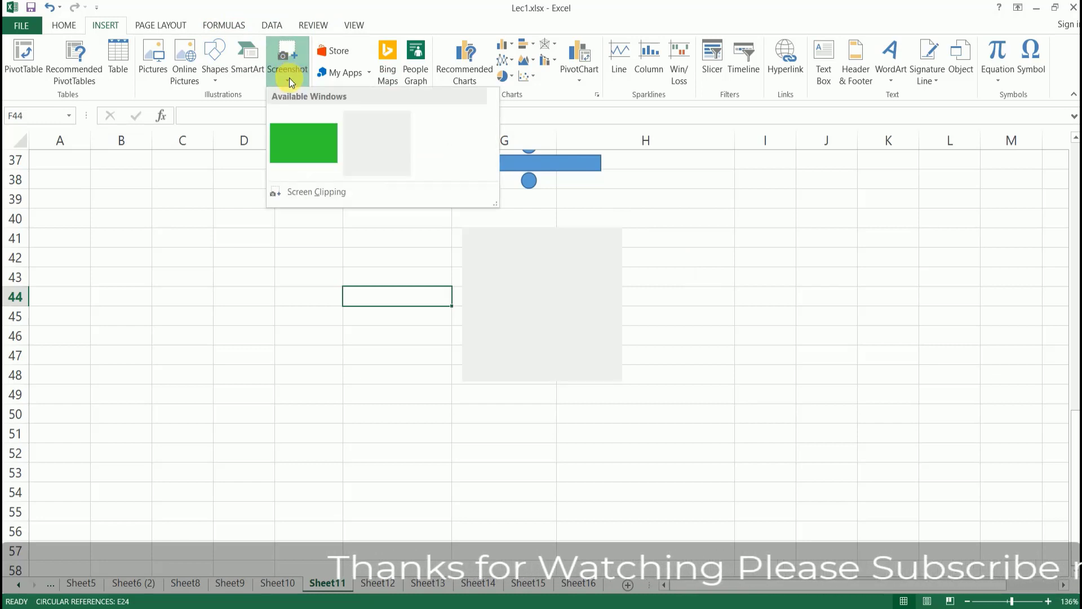
{"action": "left_click", "coordinate": [292, 239]}
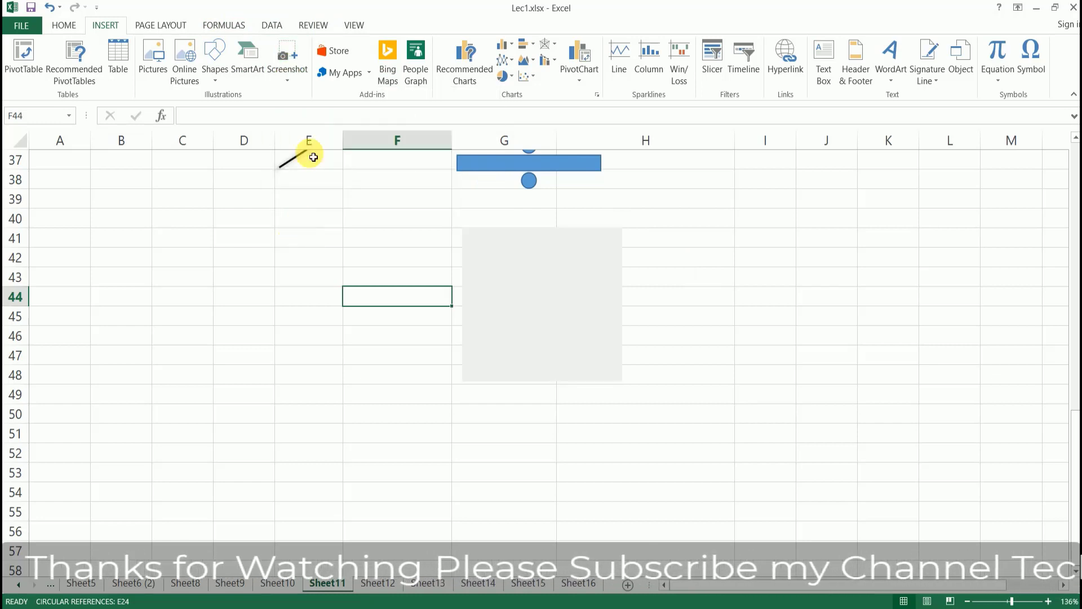
{"action": "left_click", "coordinate": [563, 343]}
{"action": "left_click", "coordinate": [504, 316]}
{"action": "left_click", "coordinate": [304, 374]}
Insert a screen clipping of a block of desktop icons below the shapes, about 2.57" high by 3.73" wide, with cell D43 selected.
{"action": "left_click", "coordinate": [246, 267]}
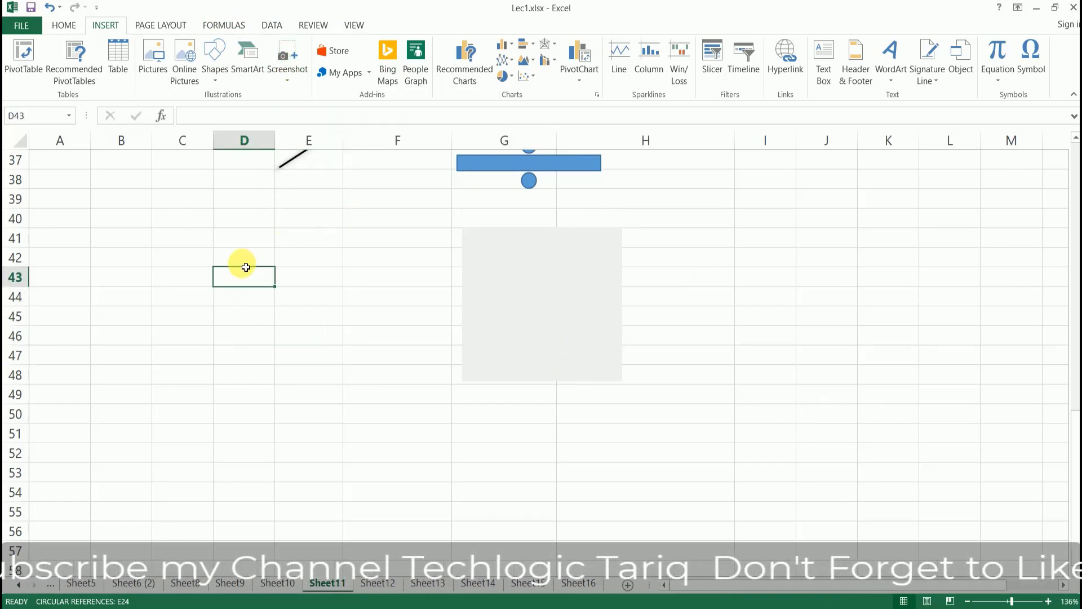
{"action": "left_click", "coordinate": [284, 55]}
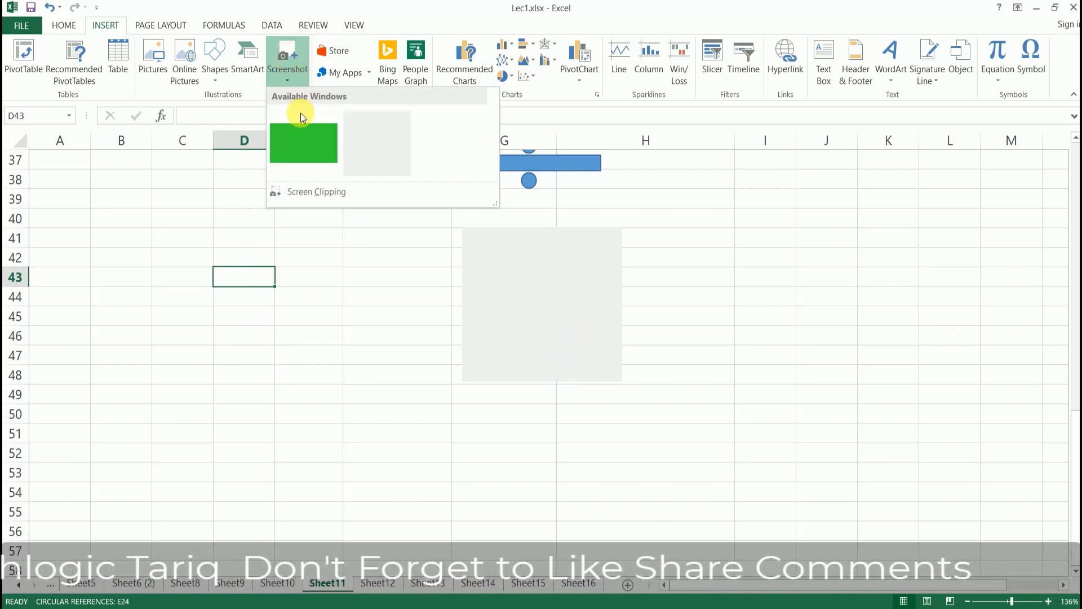
{"action": "left_click", "coordinate": [285, 54]}
{"action": "left_click", "coordinate": [292, 66]}
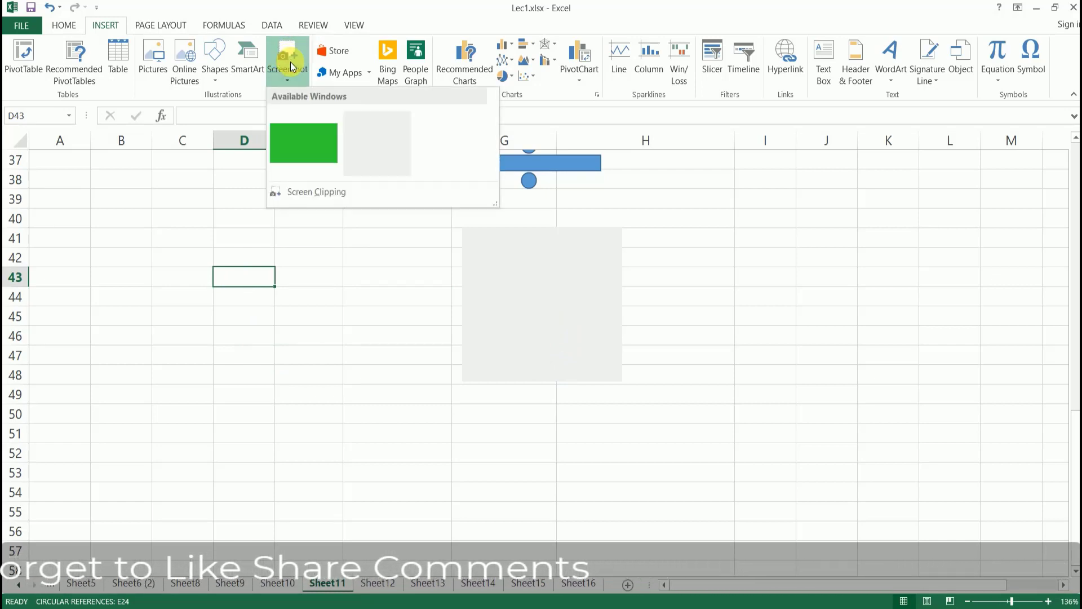
{"action": "left_click", "coordinate": [325, 190]}
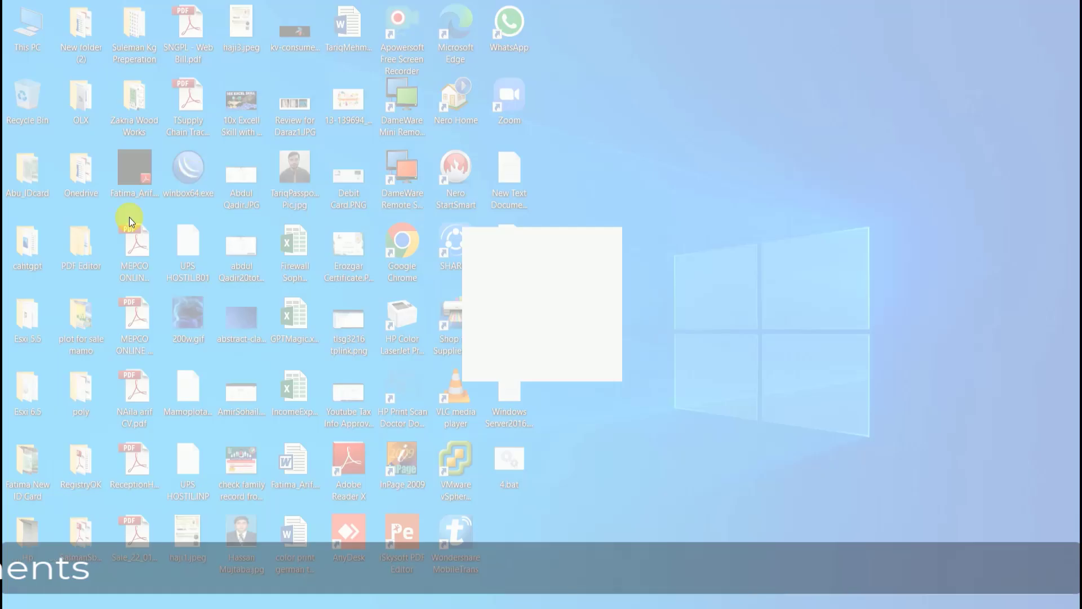
{"action": "left_click_drag", "start_coordinate": [137, 208], "coordinate": [287, 338]}
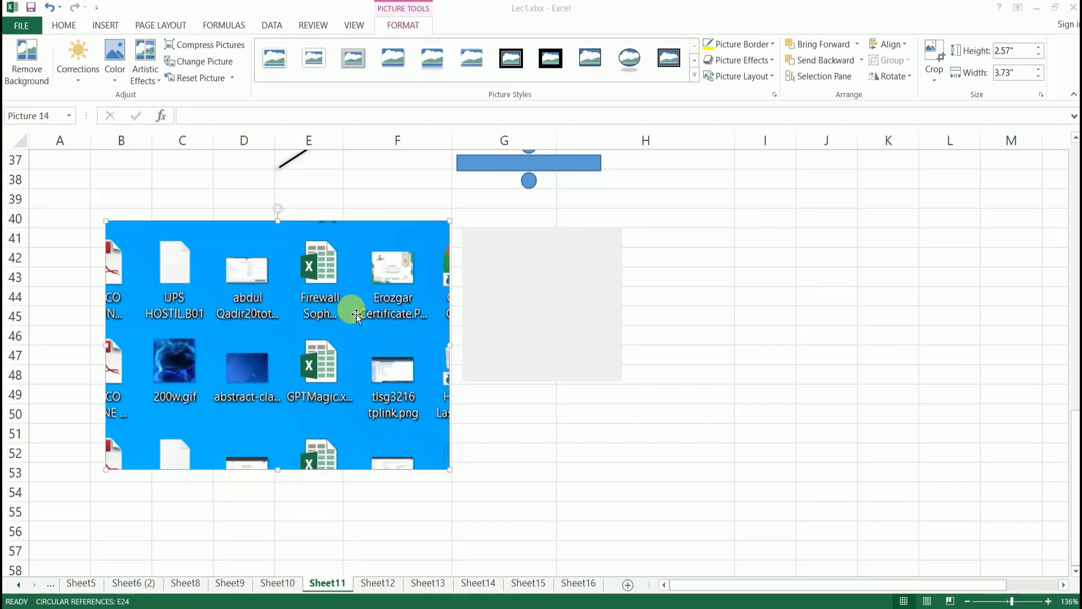
Move the desktop icons clipping up so that it spans about rows 39 to 51.
{"action": "left_click_drag", "start_coordinate": [309, 309], "coordinate": [382, 309]}
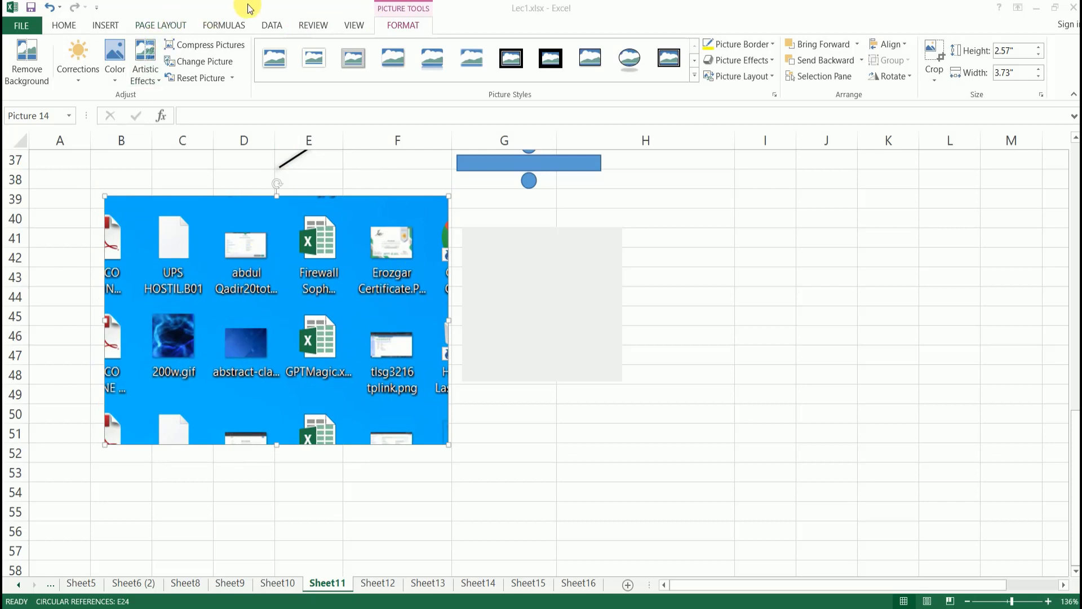
{"action": "left_click", "coordinate": [107, 25]}
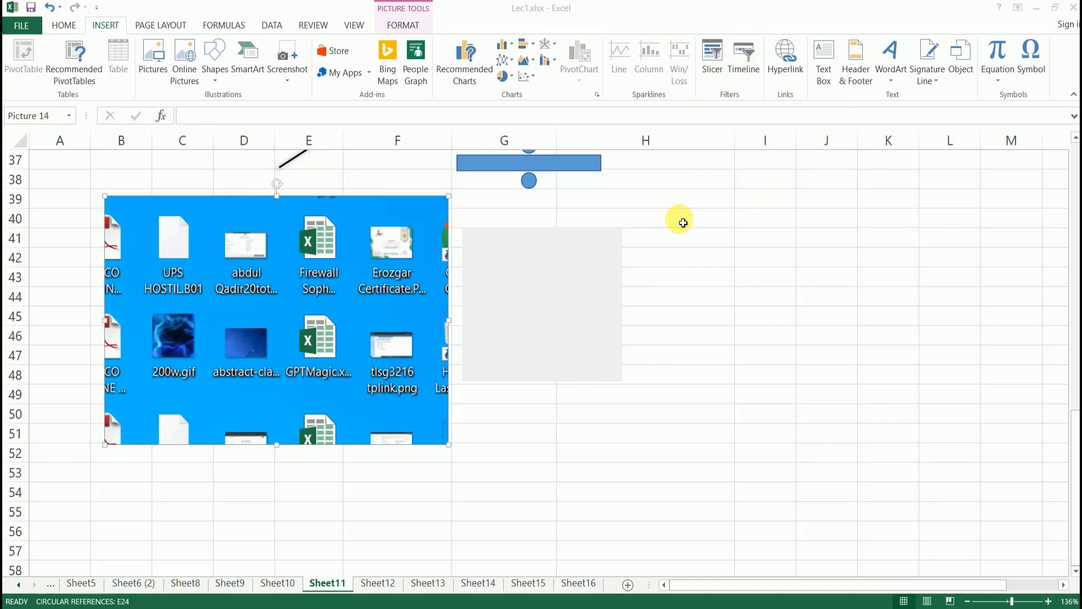
Insert a screenshot of the available green window at cell H48 and delete it again.
{"action": "scroll", "coordinate": [794, 253], "scroll_direction": "down", "scroll_amount": 4}
{"action": "scroll", "coordinate": [788, 251], "scroll_direction": "up", "scroll_amount": 3}
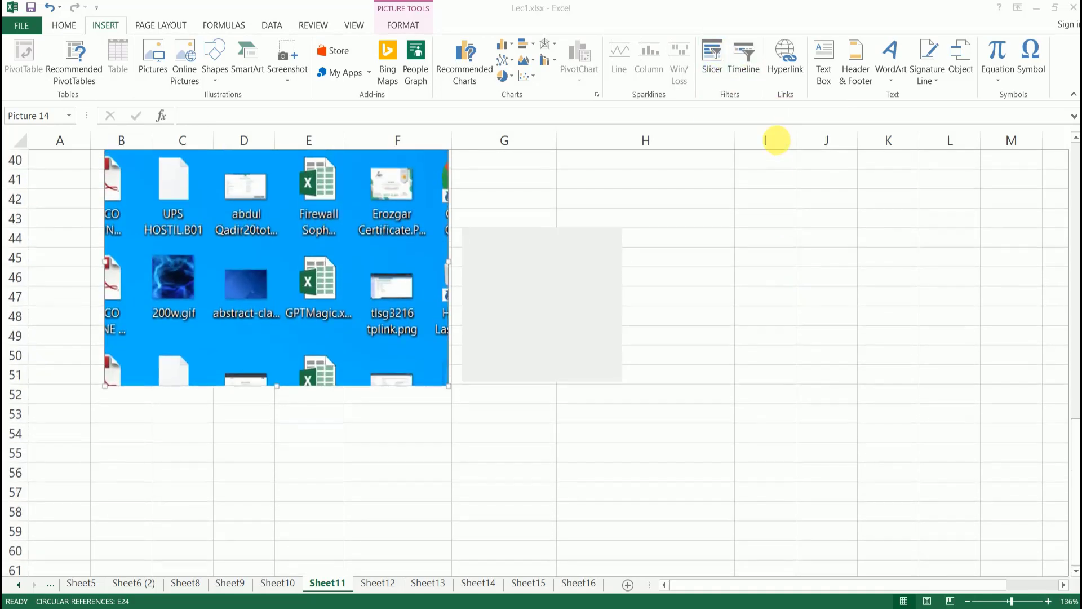
{"action": "left_click", "coordinate": [563, 314]}
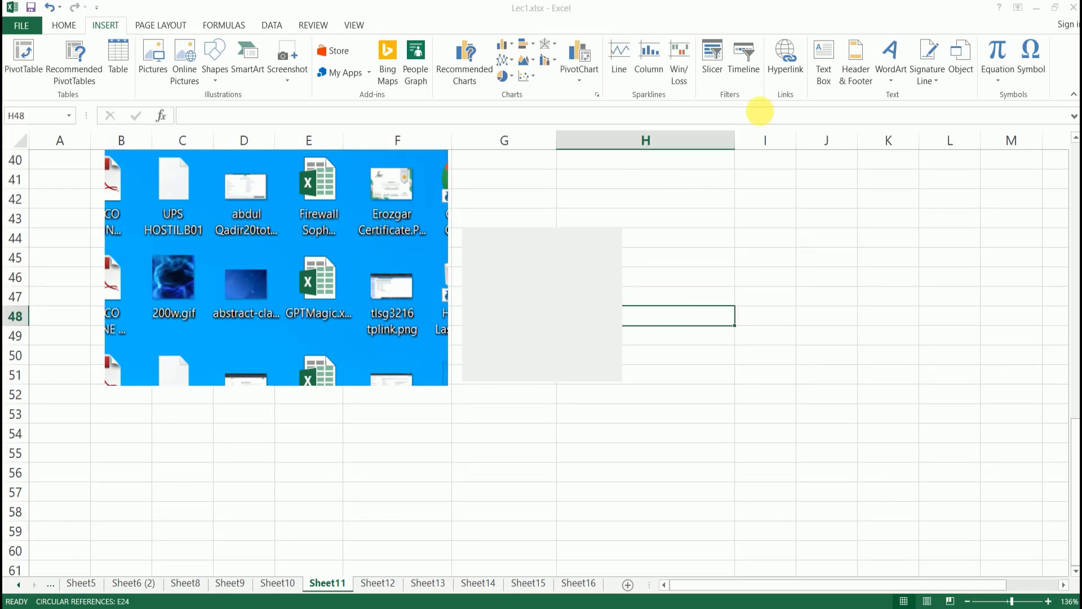
{"action": "left_click", "coordinate": [289, 75]}
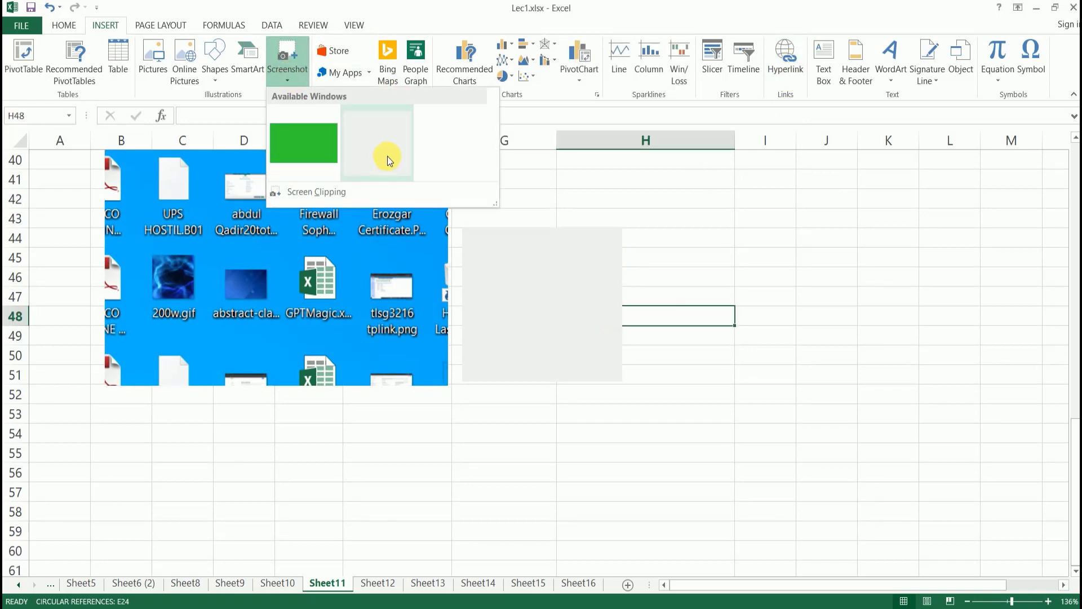
{"action": "left_click", "coordinate": [298, 153]}
{"action": "left_click", "coordinate": [708, 249]}
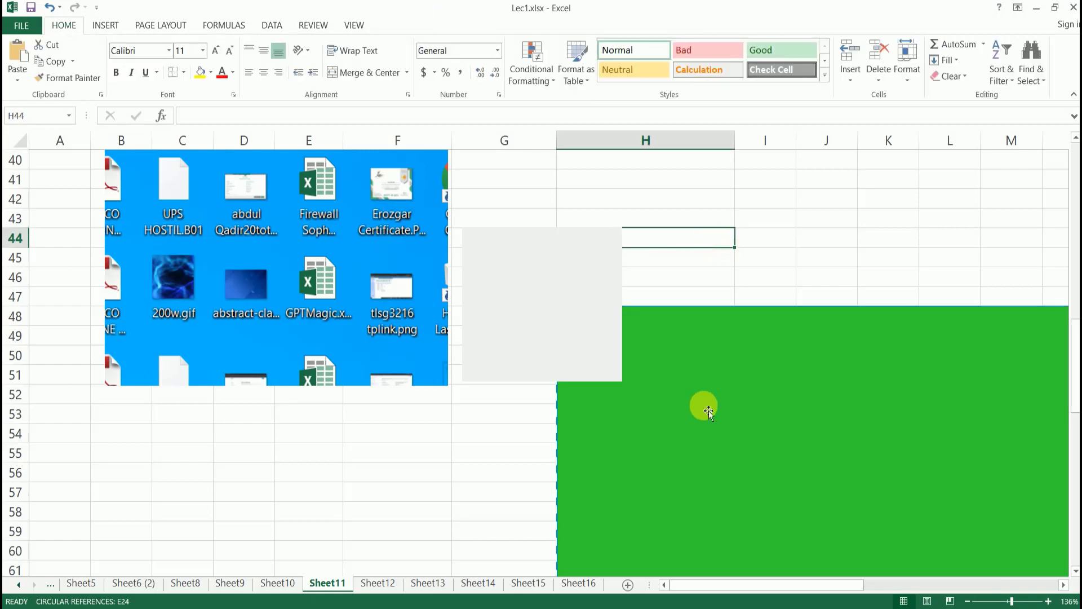
{"action": "left_click", "coordinate": [709, 410]}
{"action": "key", "text": "Delete"}
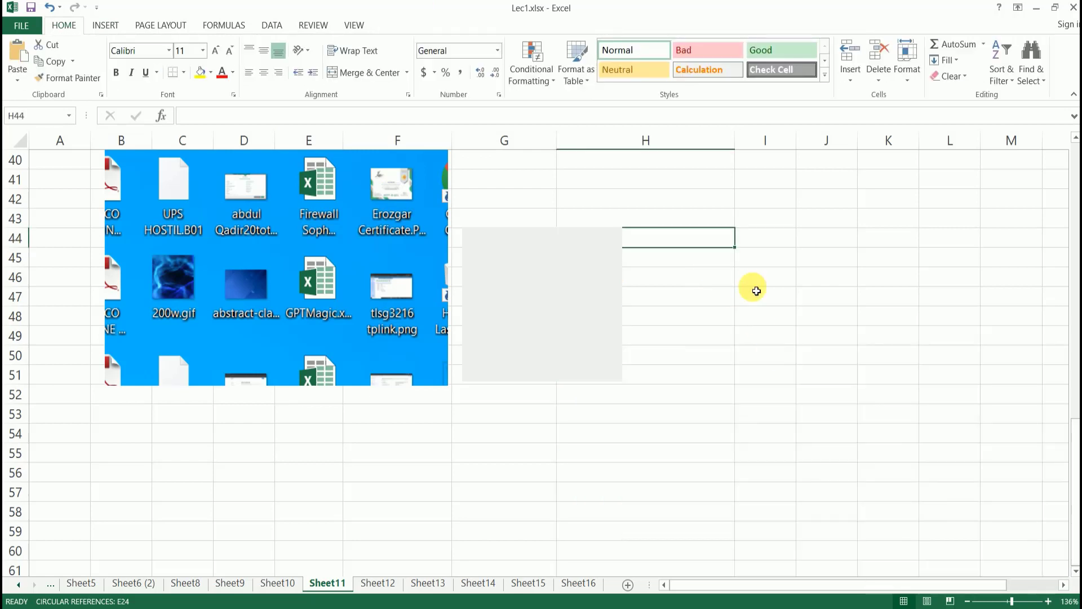
Insert a hyperlink in cell I46 that links to cell A1 of Sheet8 in this document.
{"action": "left_click", "coordinate": [753, 282]}
{"action": "left_click", "coordinate": [106, 26]}
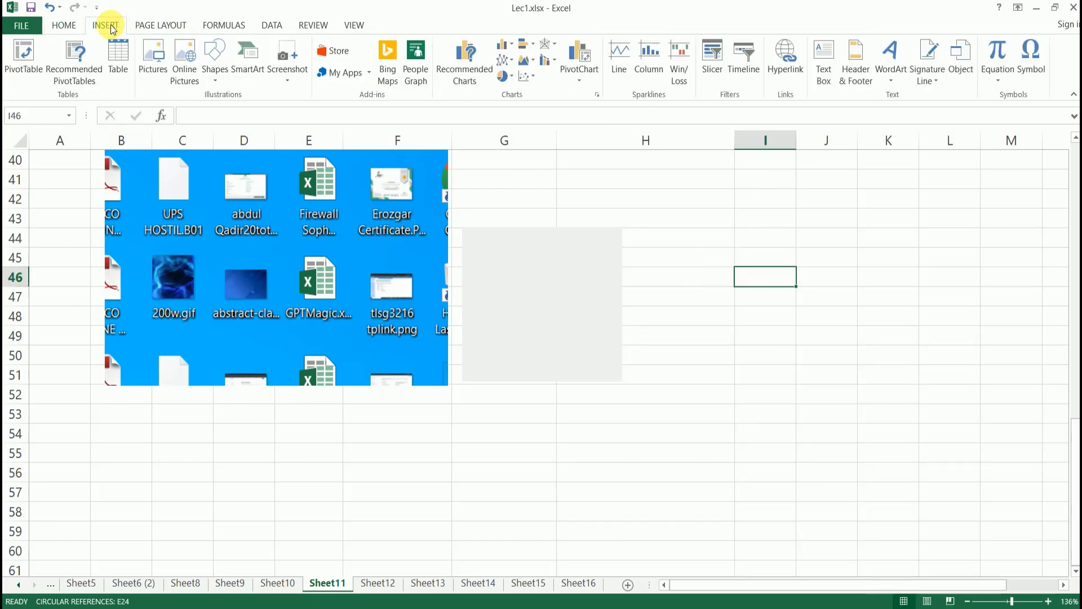
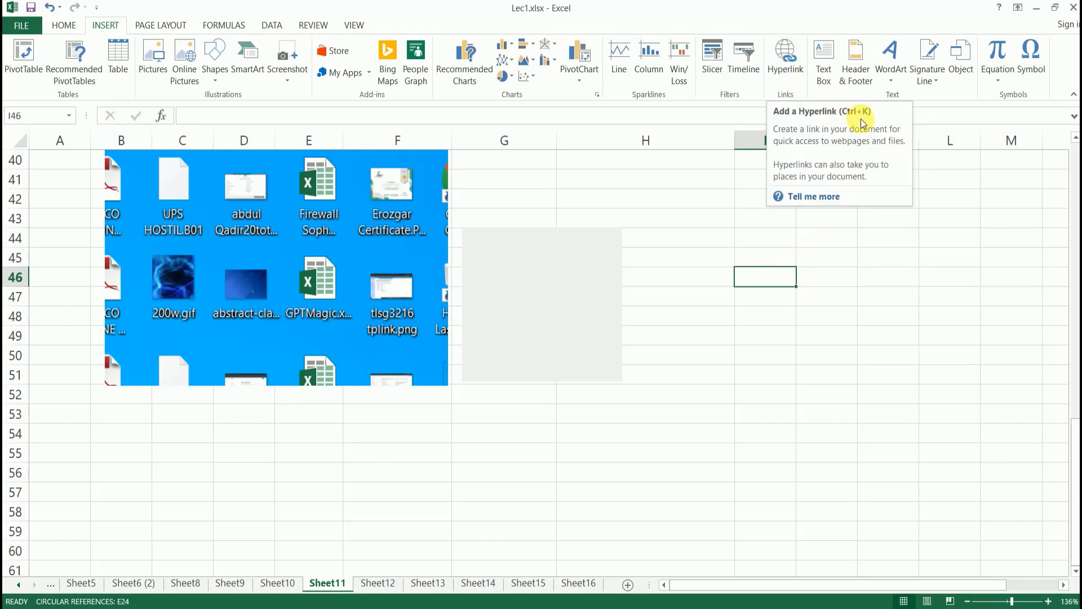
{"action": "left_click", "coordinate": [785, 59]}
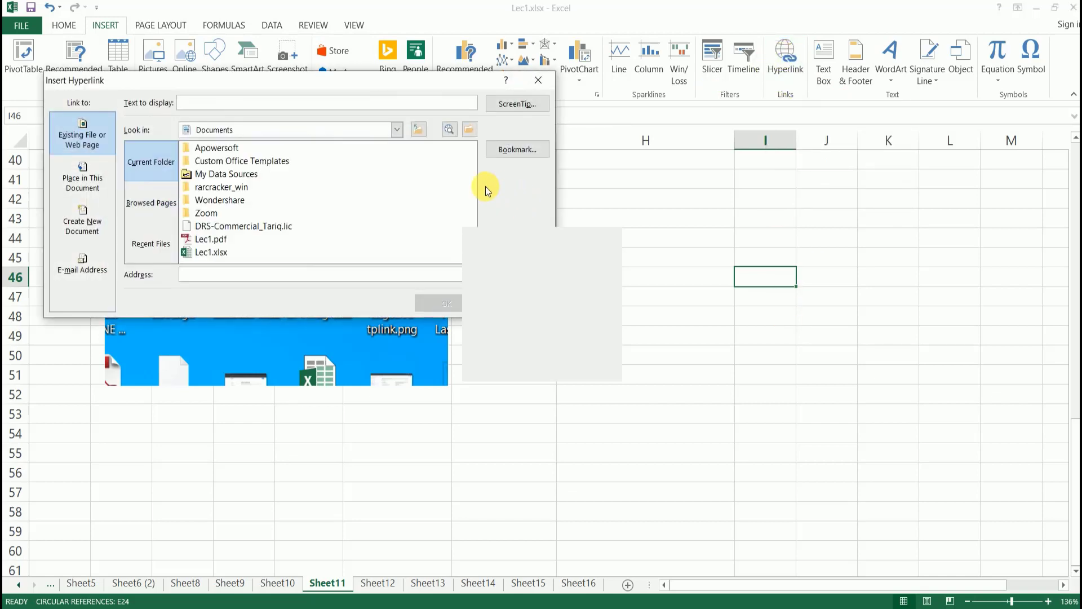
{"action": "left_click_drag", "start_coordinate": [369, 79], "coordinate": [367, 76]}
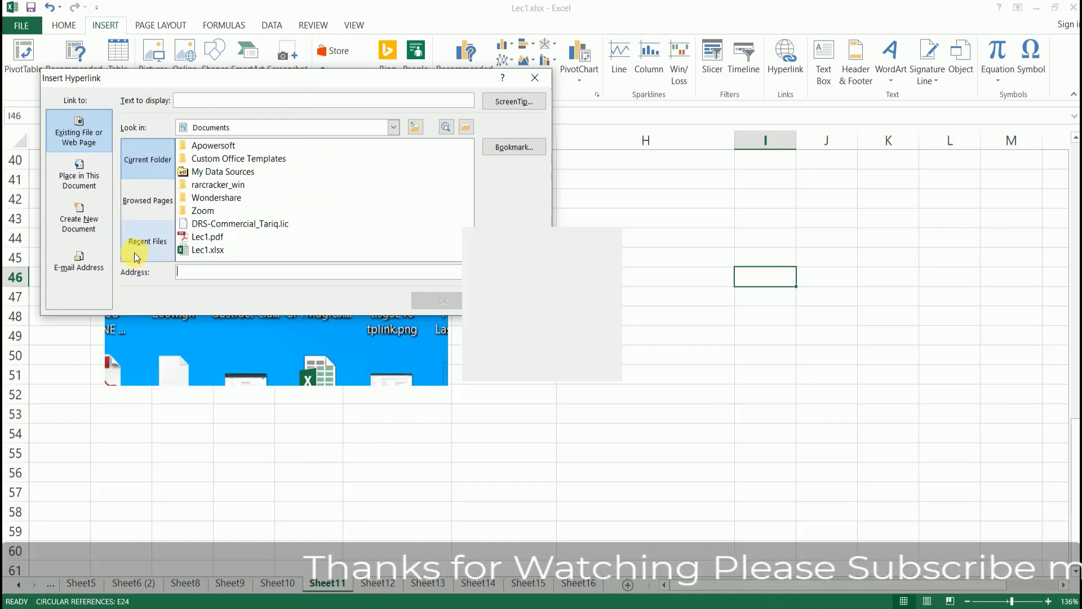
{"action": "left_click", "coordinate": [86, 179]}
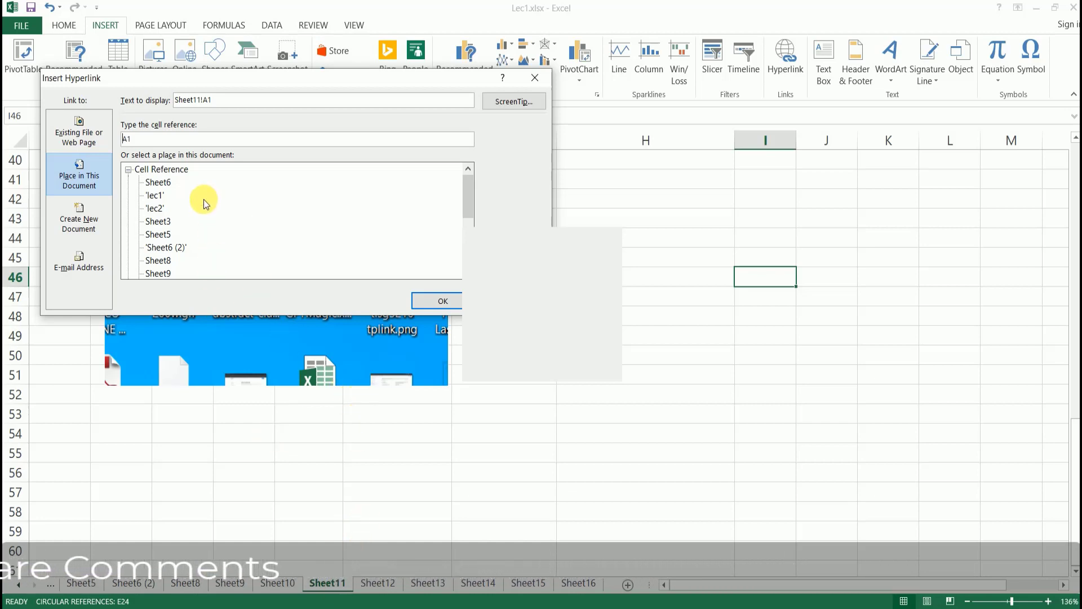
{"action": "scroll", "coordinate": [204, 202], "scroll_direction": "down", "scroll_amount": 2}
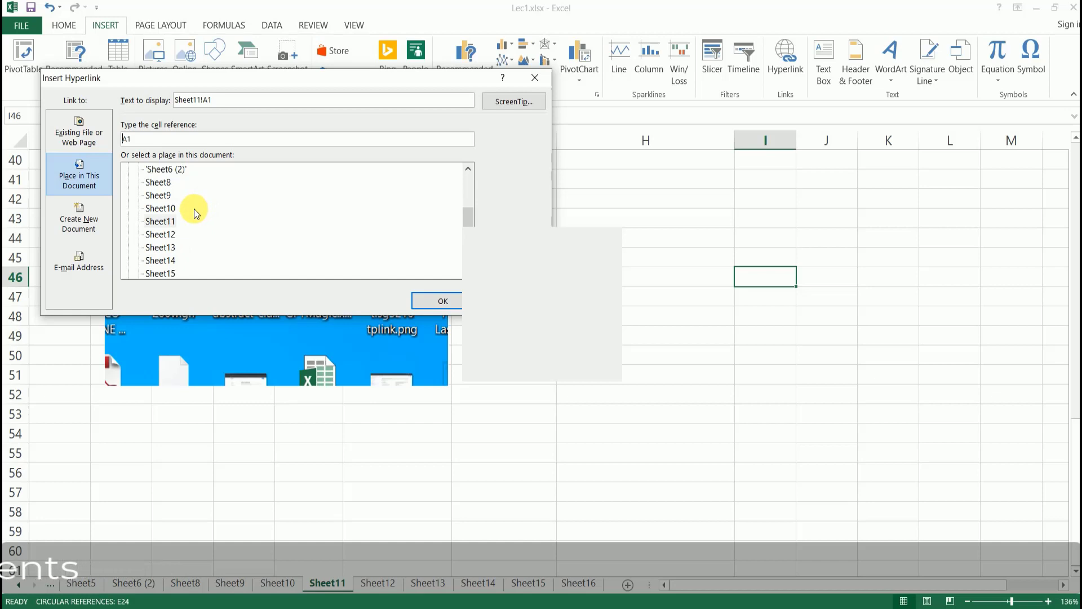
{"action": "scroll", "coordinate": [201, 237], "scroll_direction": "up", "scroll_amount": 1}
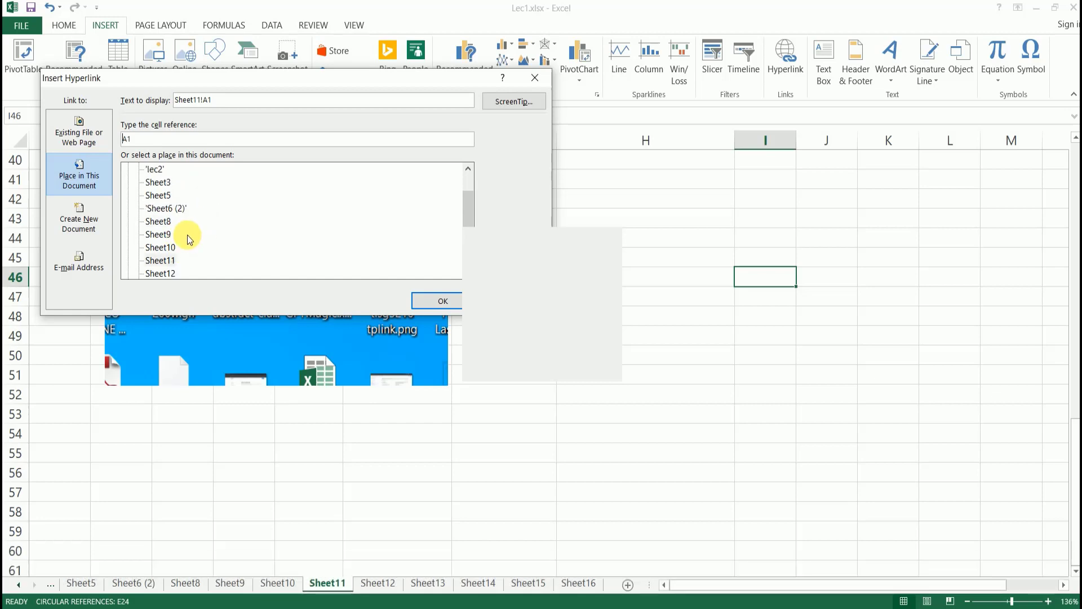
{"action": "left_click", "coordinate": [162, 223]}
{"action": "left_click_drag", "start_coordinate": [397, 83], "coordinate": [411, 320]}
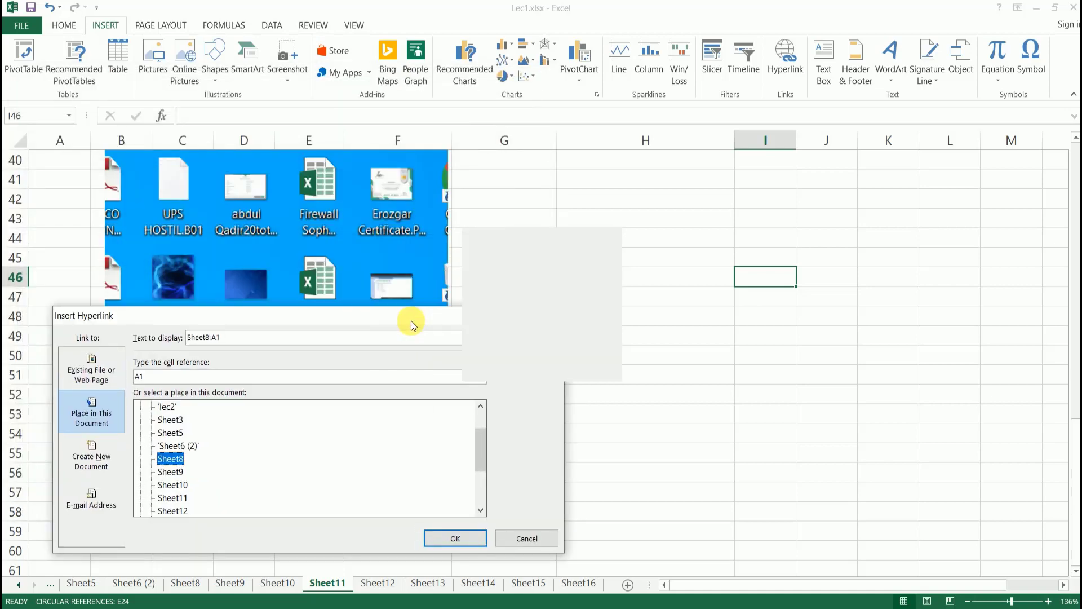
{"action": "left_click", "coordinate": [454, 538]}
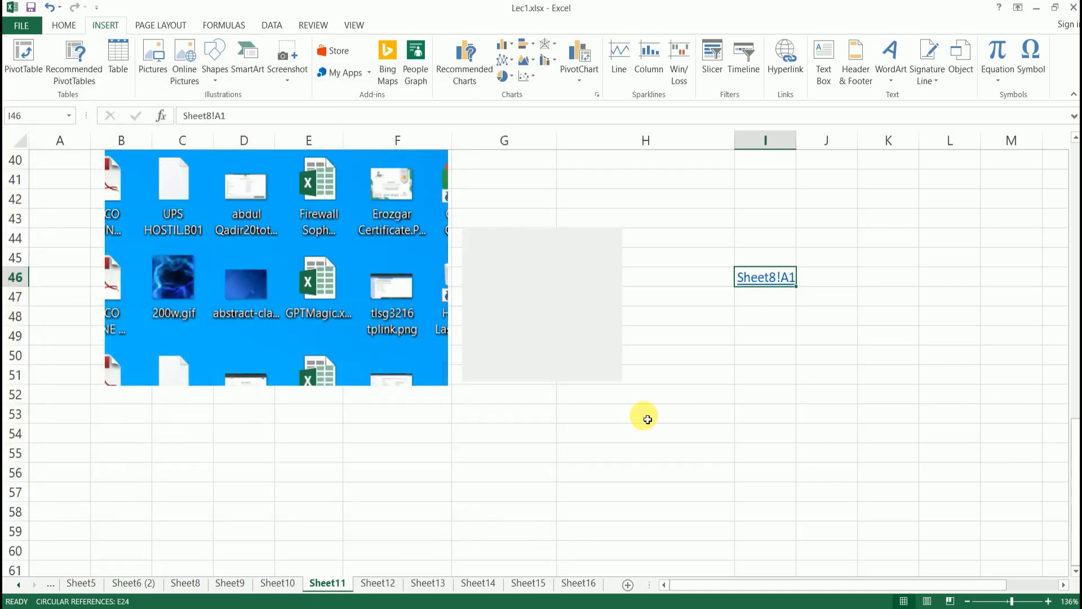
Follow the Sheet8!A1 link in cell I46 to test it, and return to Sheet11.
{"action": "left_click", "coordinate": [811, 321]}
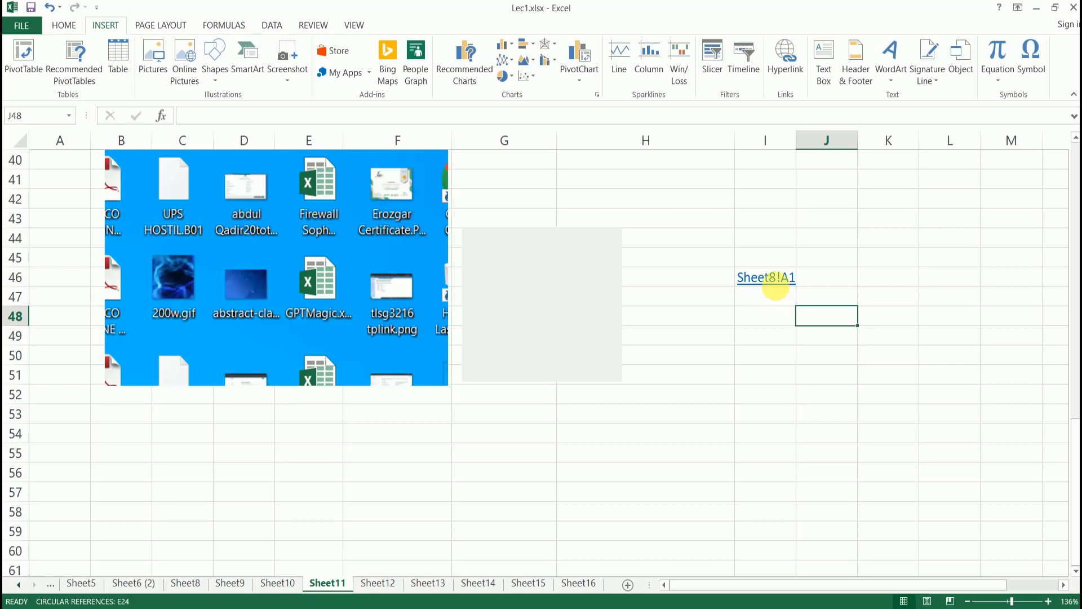
{"action": "left_click", "coordinate": [771, 287]}
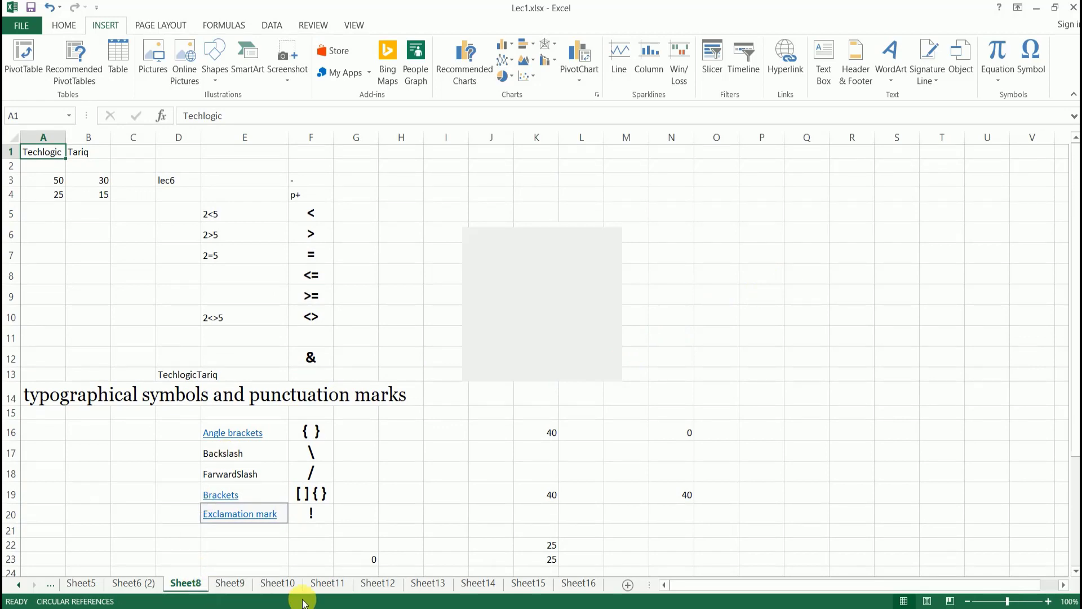
{"action": "left_click", "coordinate": [331, 584]}
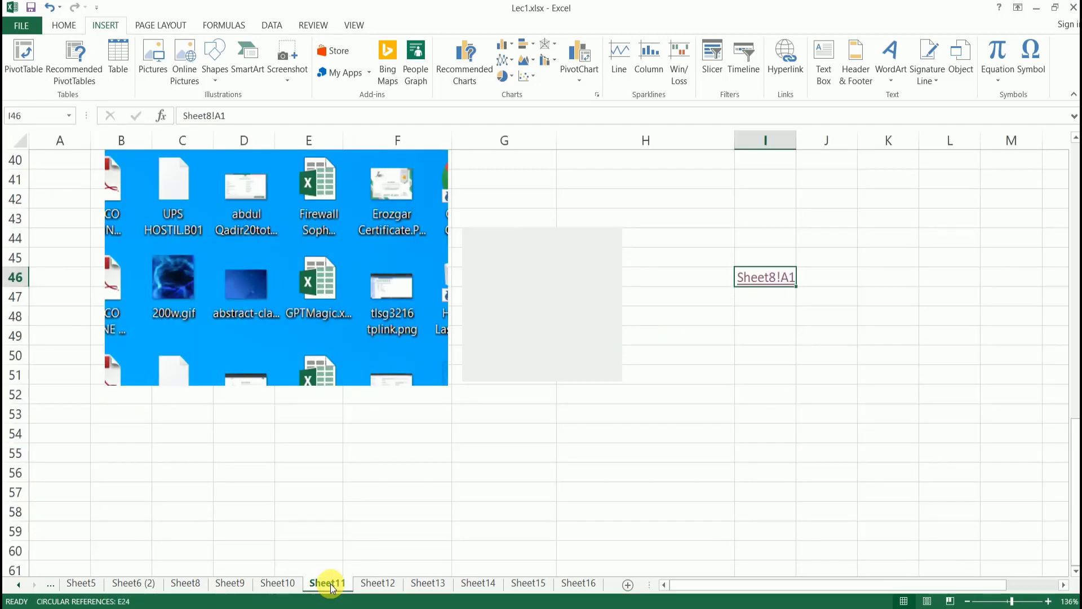
Insert a hyperlink in cell P6 of Sheet8 that links to cell A1 of Sheet11 in this document.
{"action": "left_click", "coordinate": [189, 584]}
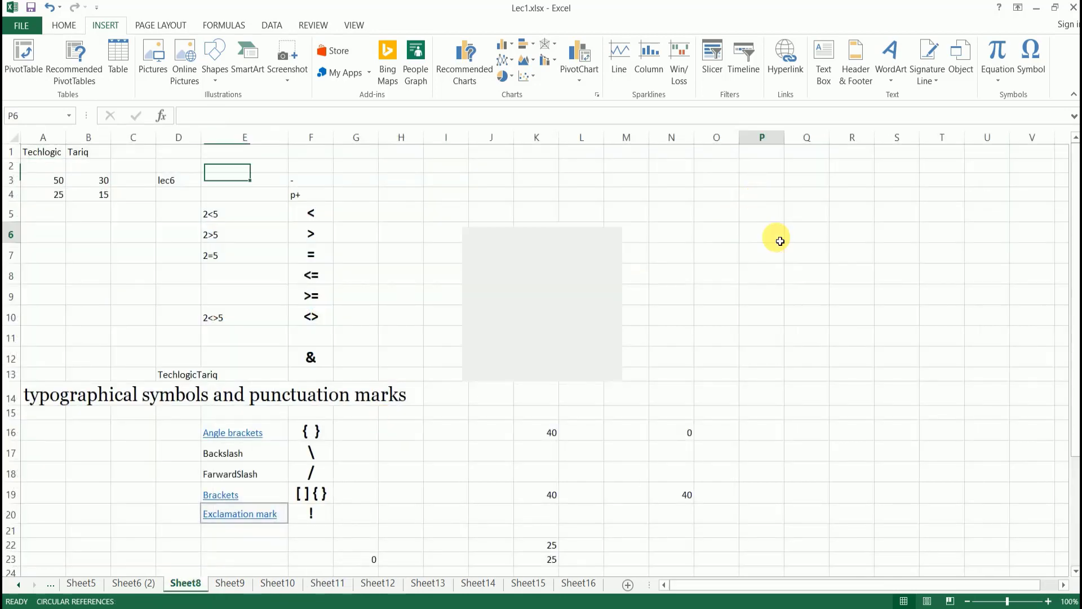
{"action": "left_click", "coordinate": [775, 236]}
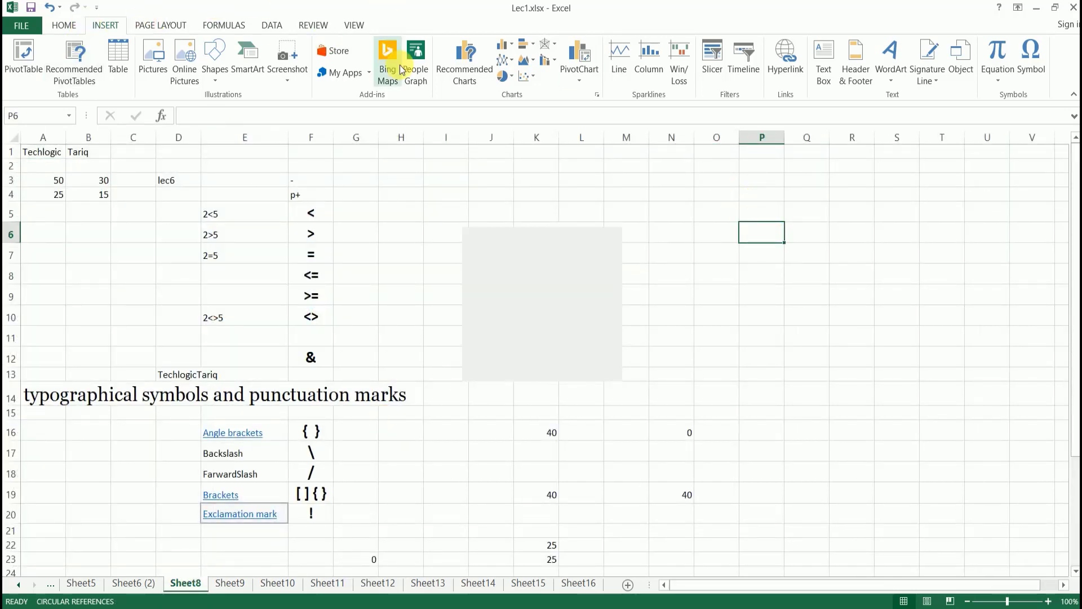
{"action": "left_click", "coordinate": [788, 68]}
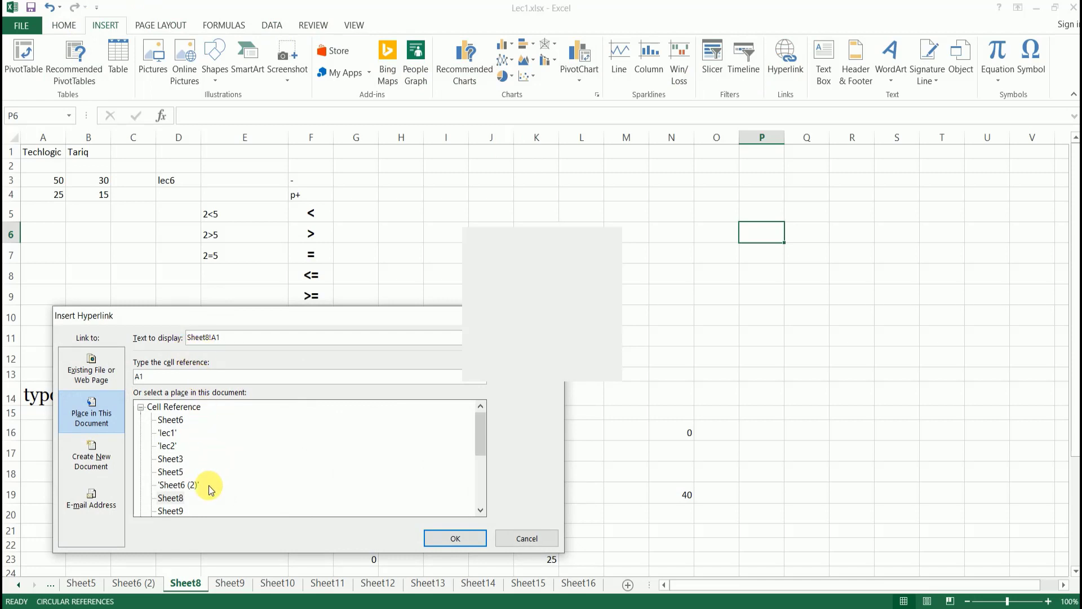
{"action": "scroll", "coordinate": [196, 495], "scroll_direction": "down", "scroll_amount": 1}
{"action": "scroll", "coordinate": [197, 495], "scroll_direction": "down", "scroll_amount": 1}
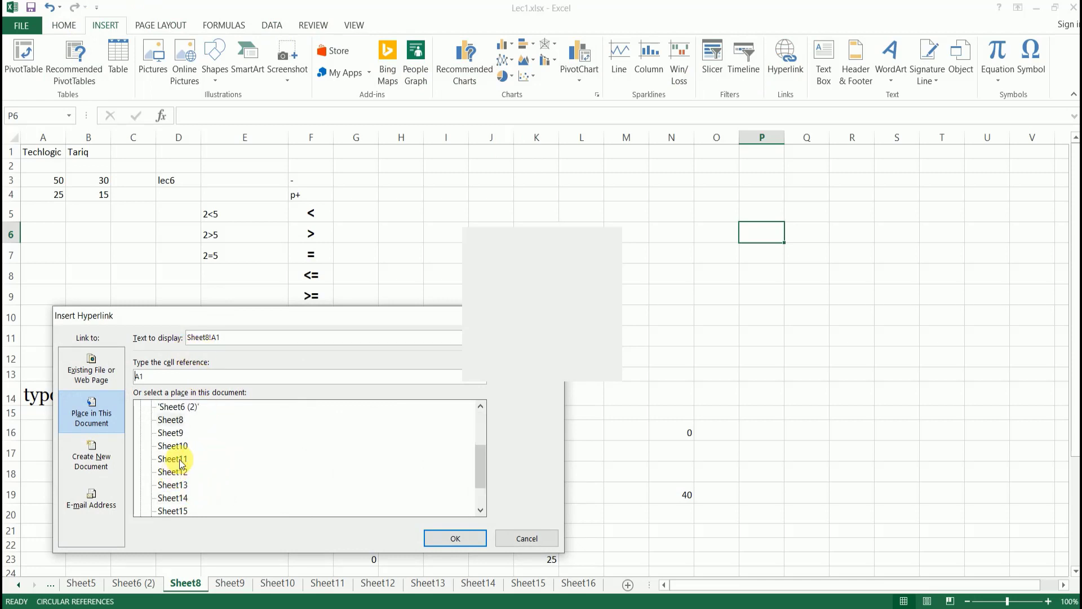
{"action": "left_click", "coordinate": [181, 458]}
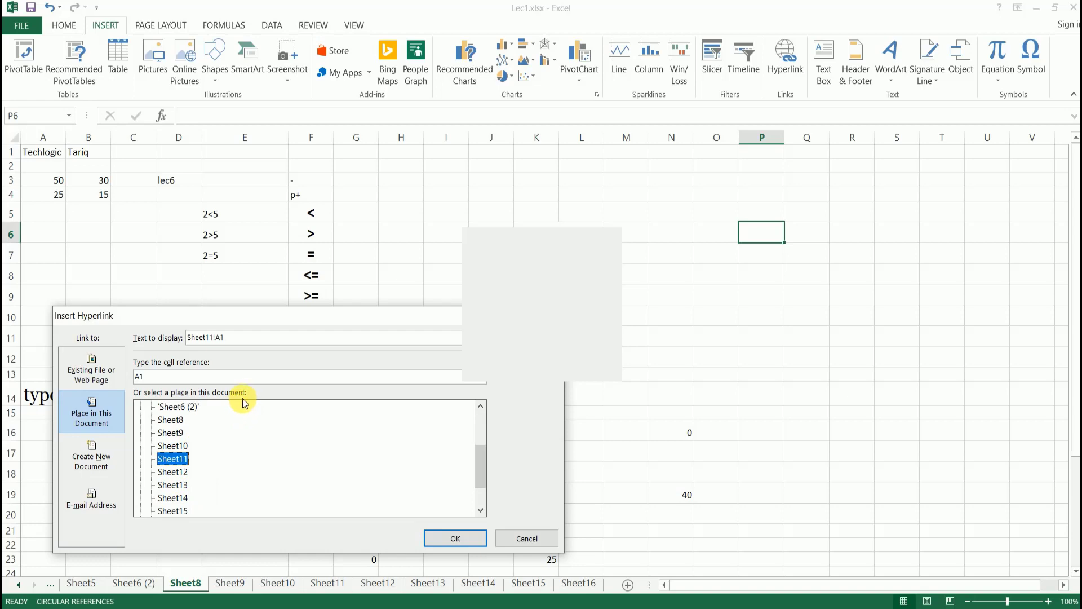
{"action": "left_click_drag", "start_coordinate": [279, 314], "coordinate": [249, 183]}
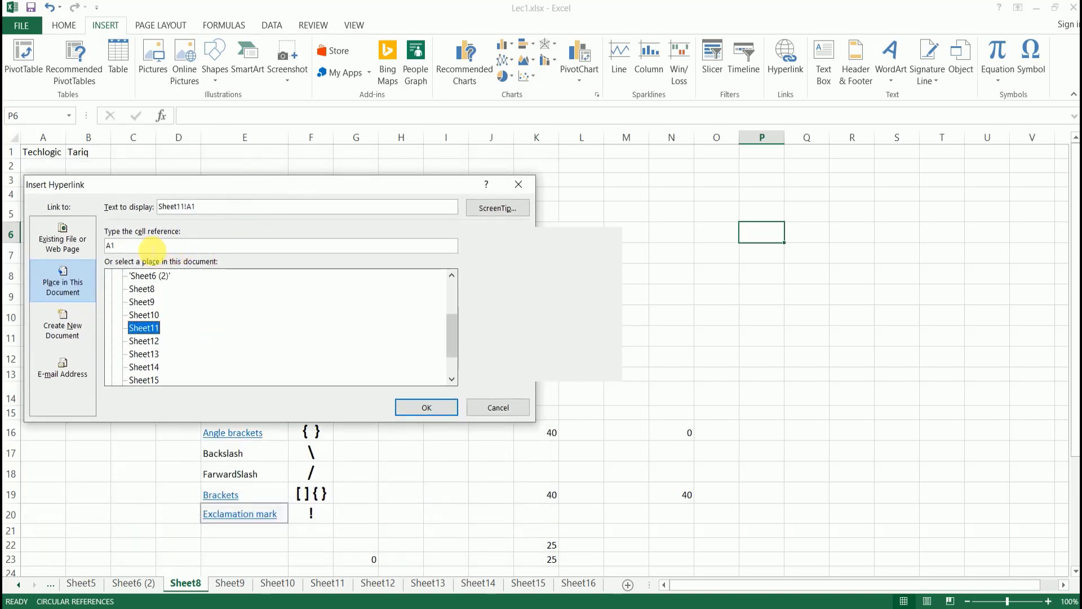
{"action": "left_click", "coordinate": [424, 407]}
Test the Sheet11!A1 link in cell P6 by following it, and select cell C4 on the sheet it opens.
{"action": "left_click", "coordinate": [756, 289]}
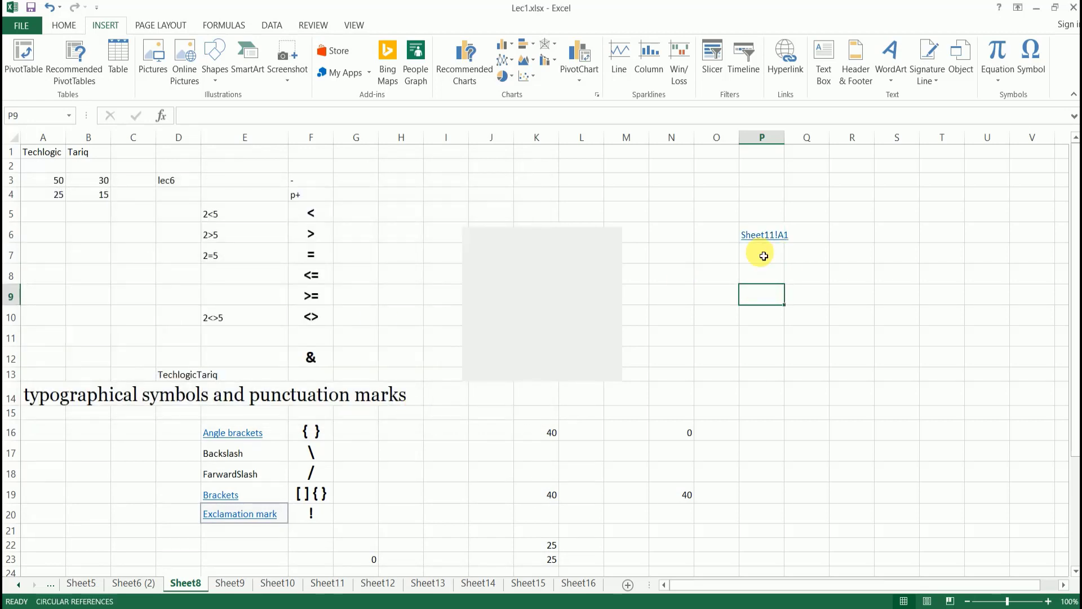
{"action": "left_click", "coordinate": [764, 241]}
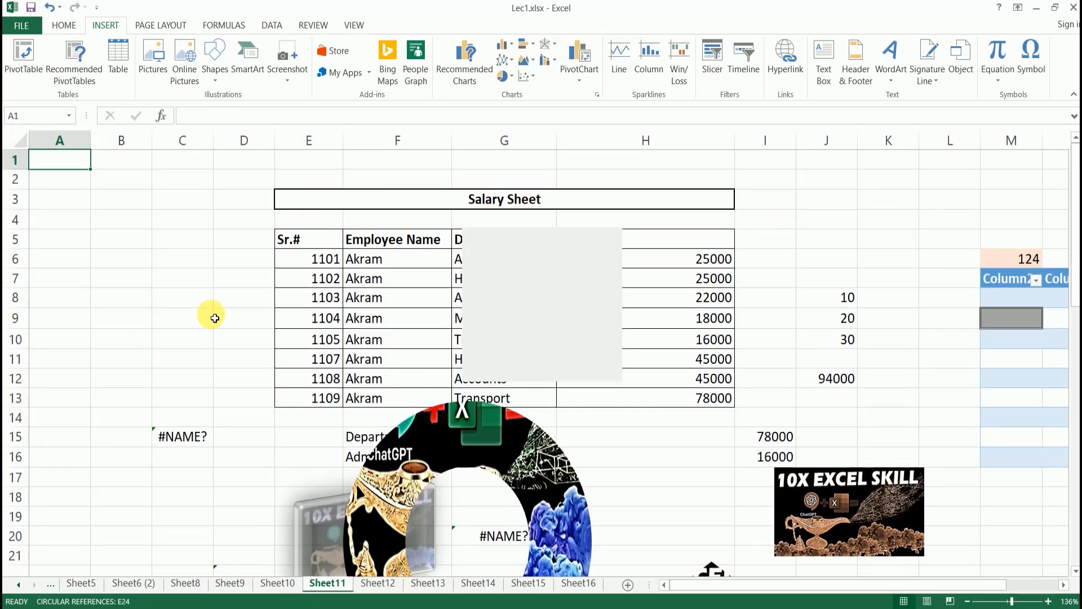
{"action": "left_click", "coordinate": [147, 188]}
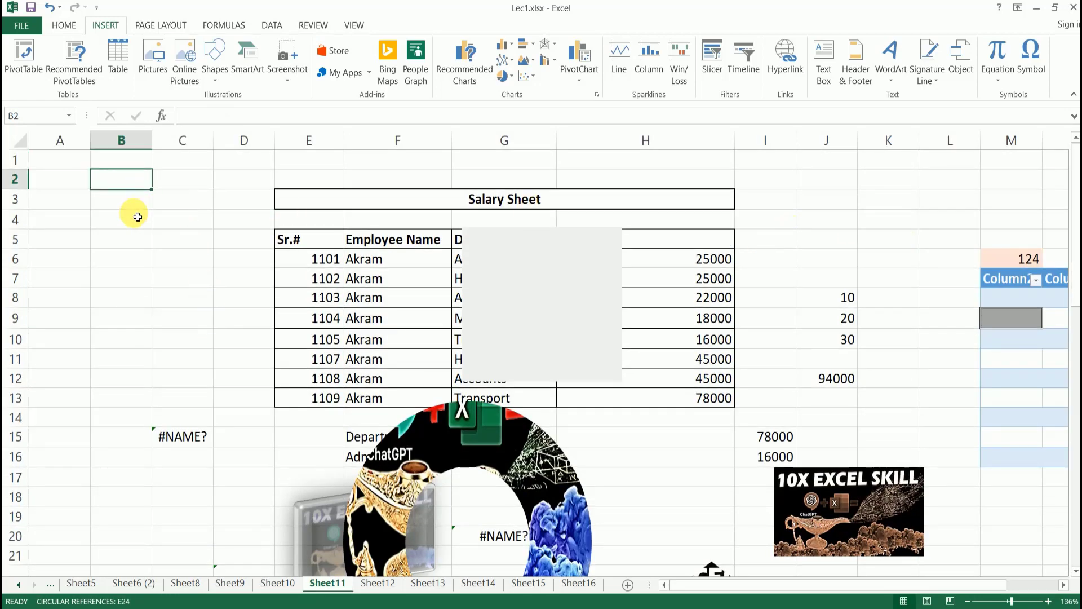
{"action": "left_click", "coordinate": [137, 216]}
{"action": "left_click", "coordinate": [181, 213]}
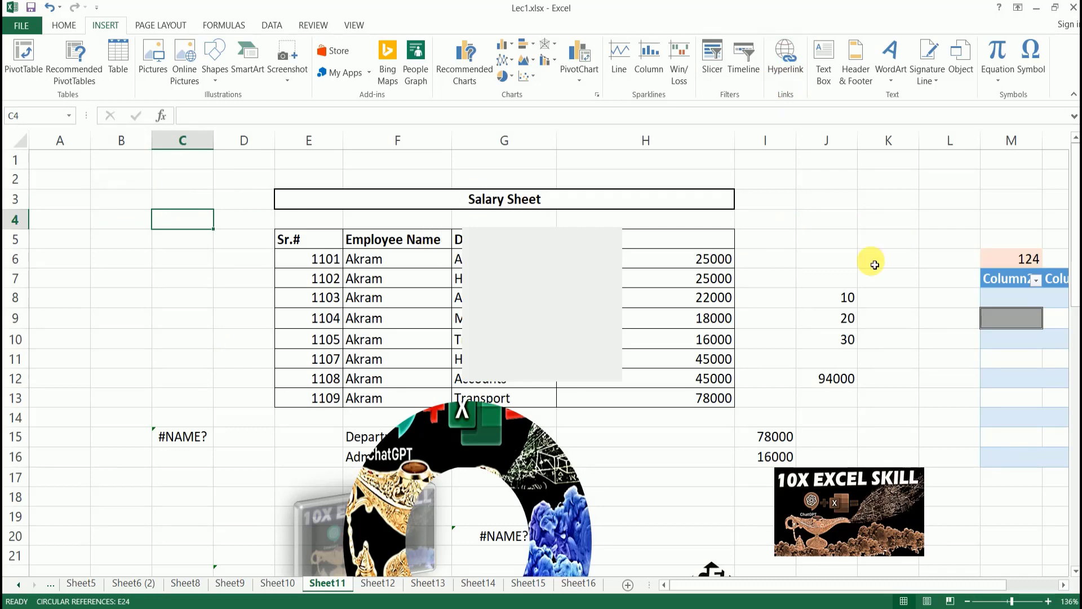
Open the hyperlink in cell I46 for editing and examine its existing-file sources: current folder, browsed pages and recent files.
{"action": "scroll", "coordinate": [792, 417], "scroll_direction": "down", "scroll_amount": 11}
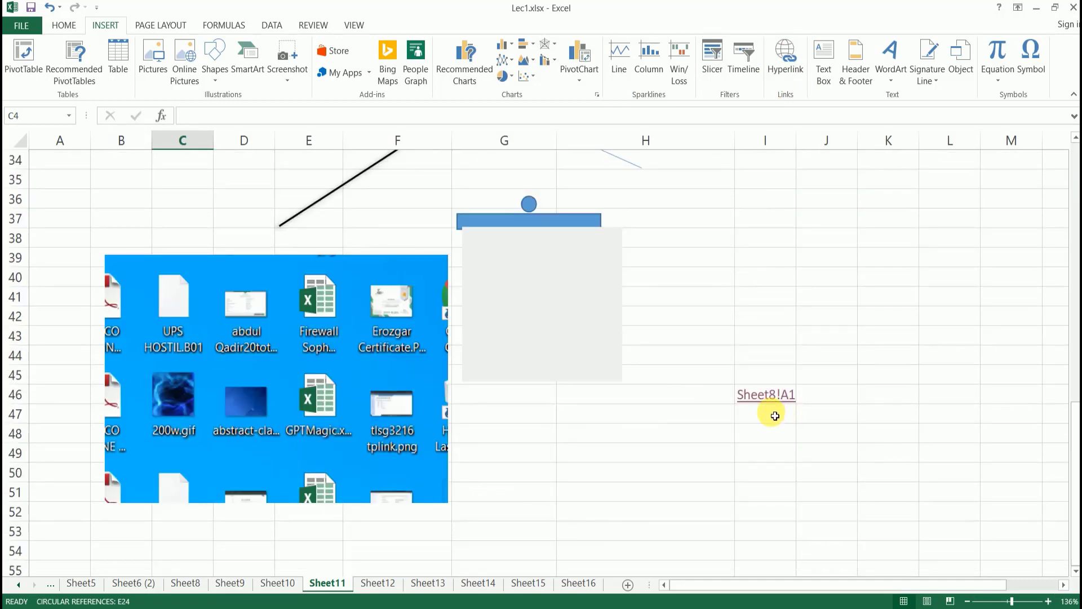
{"action": "left_click", "coordinate": [775, 415]}
{"action": "left_click", "coordinate": [814, 397]}
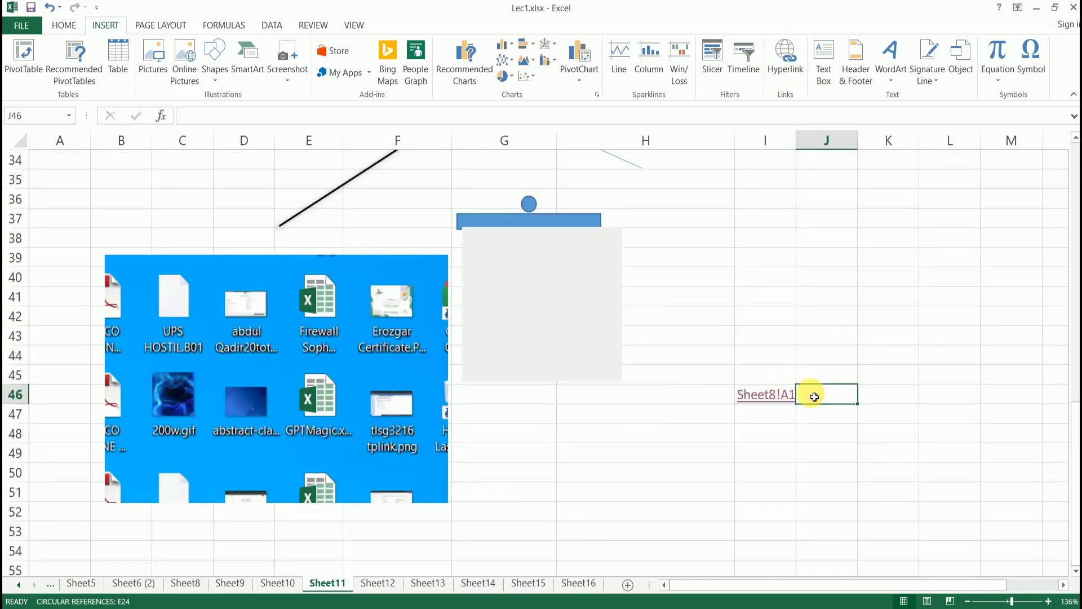
{"action": "key", "text": "Left"}
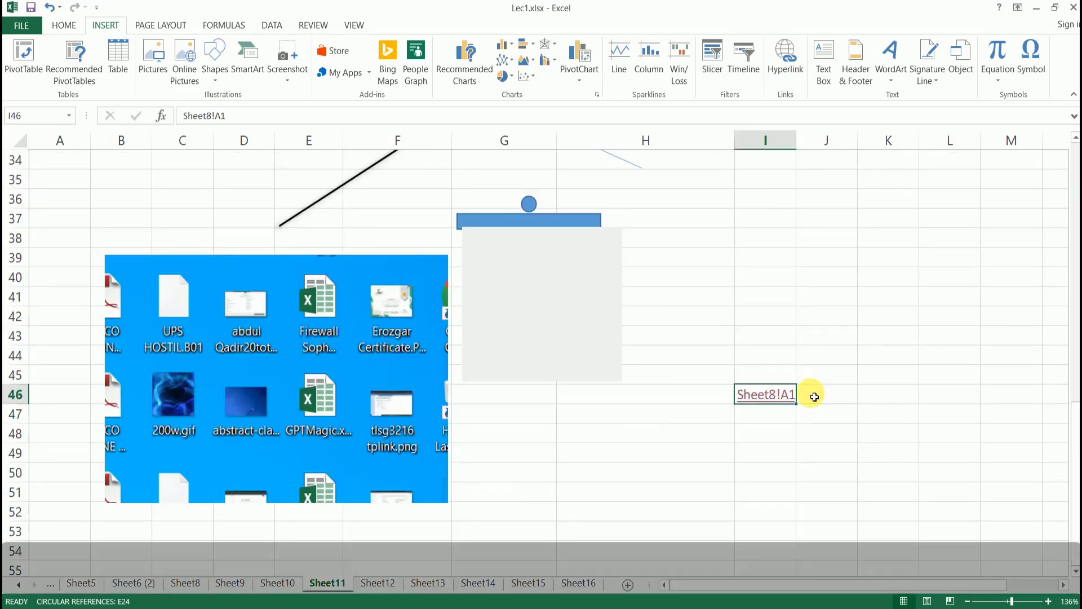
{"action": "left_click", "coordinate": [800, 78]}
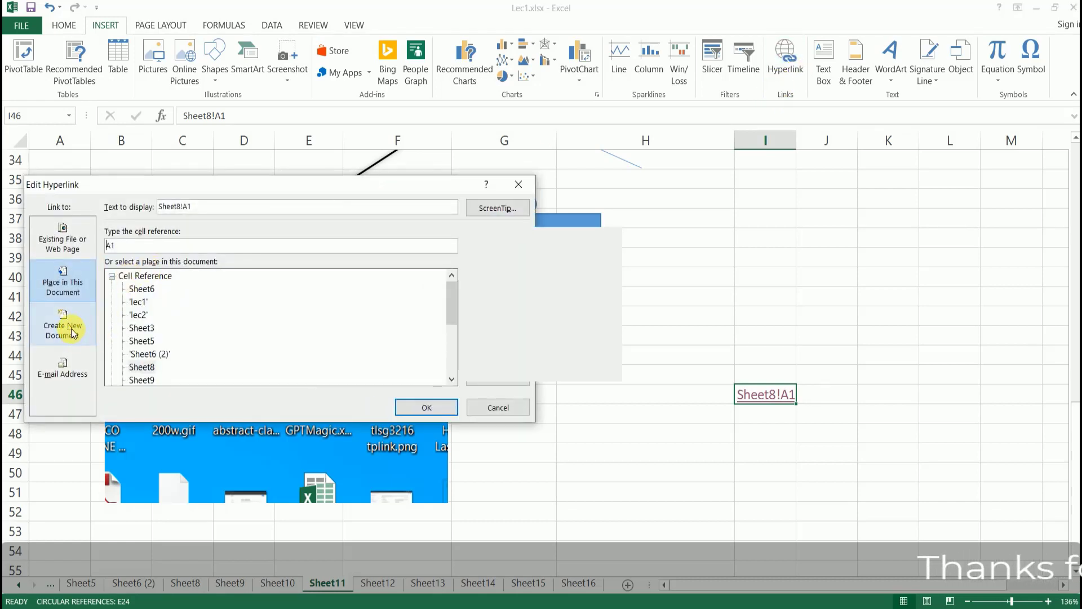
{"action": "left_click", "coordinate": [81, 243]}
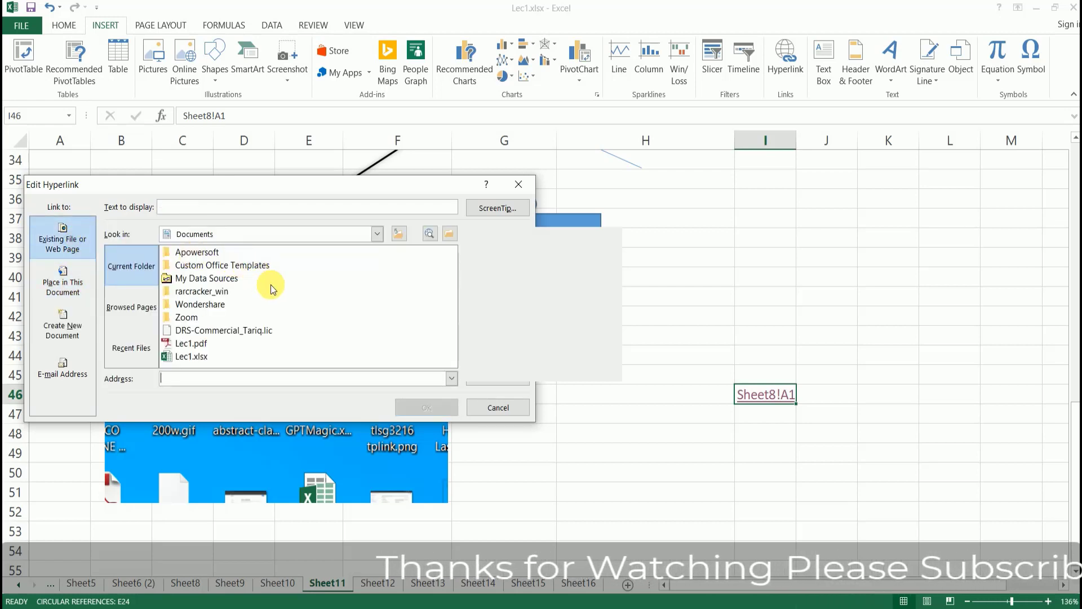
{"action": "left_click", "coordinate": [149, 314]}
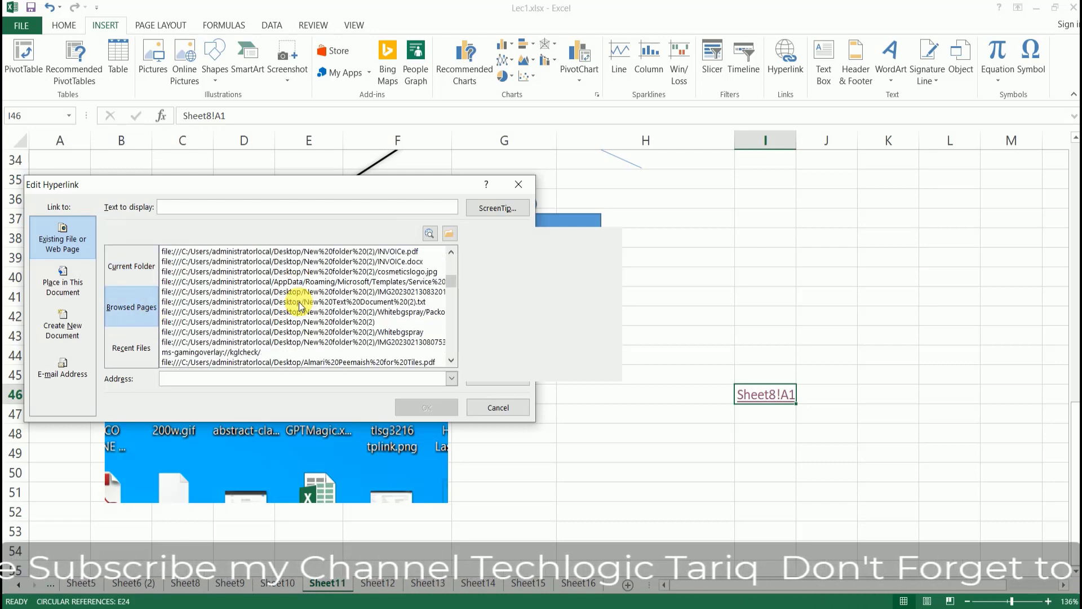
{"action": "scroll", "coordinate": [293, 307], "scroll_direction": "down", "scroll_amount": 2}
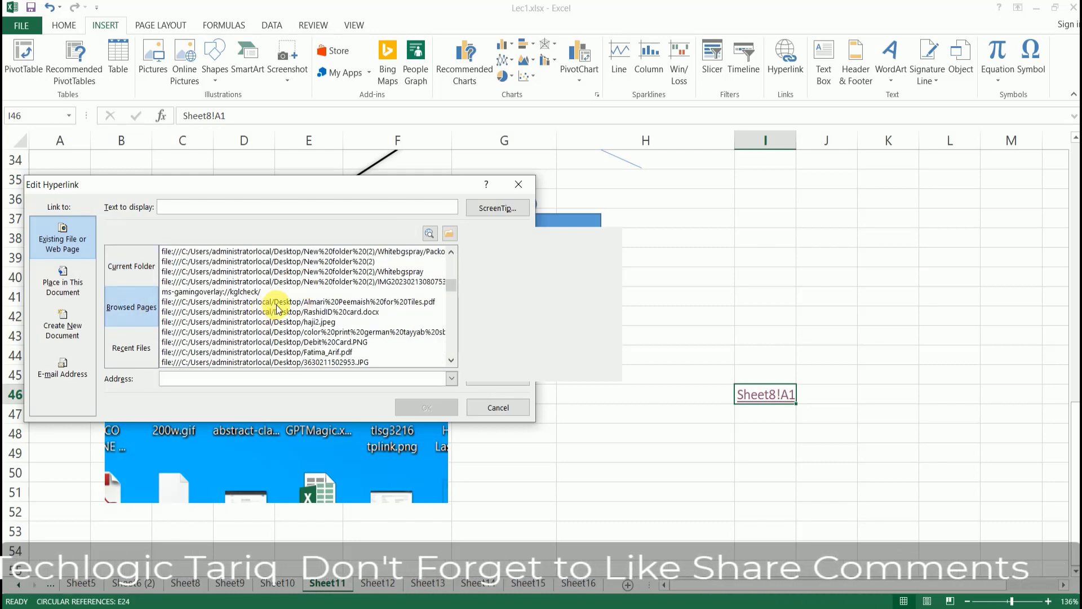
{"action": "scroll", "coordinate": [277, 307], "scroll_direction": "down", "scroll_amount": 4}
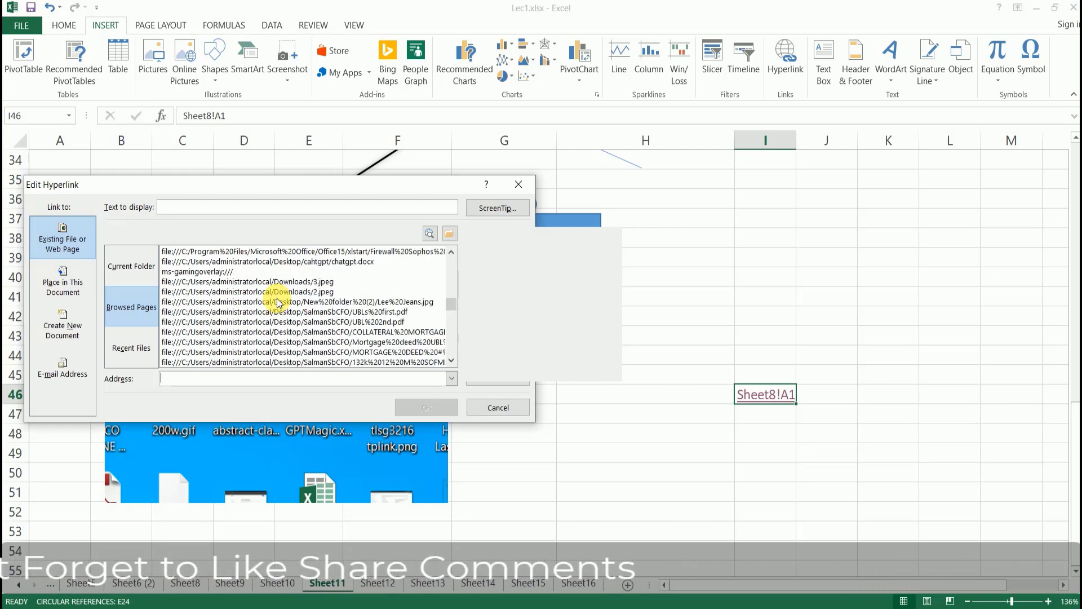
{"action": "scroll", "coordinate": [276, 302], "scroll_direction": "down", "scroll_amount": 5}
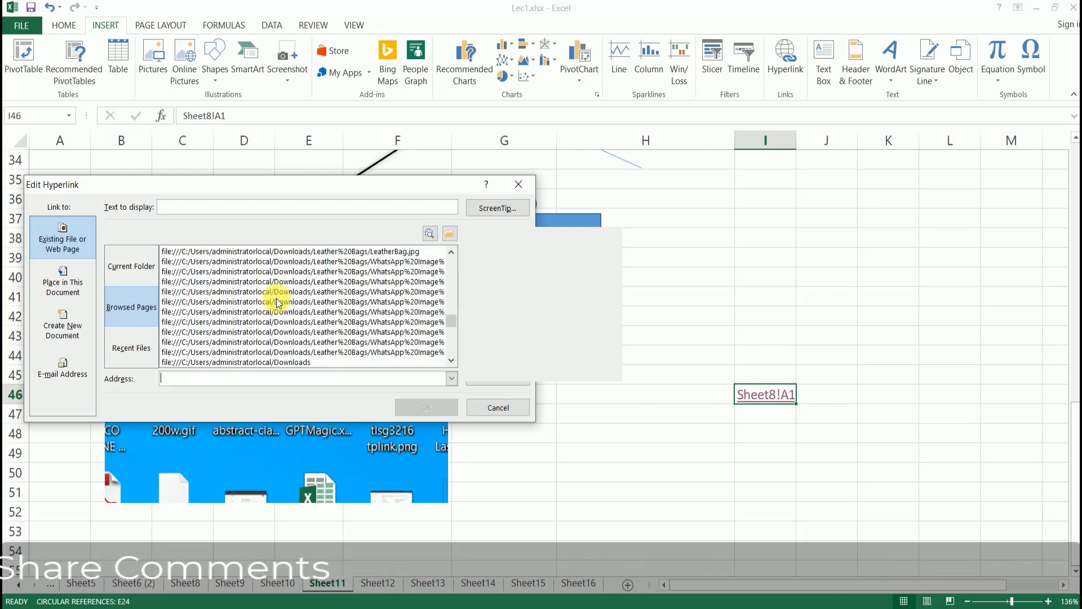
{"action": "left_click", "coordinate": [123, 357]}
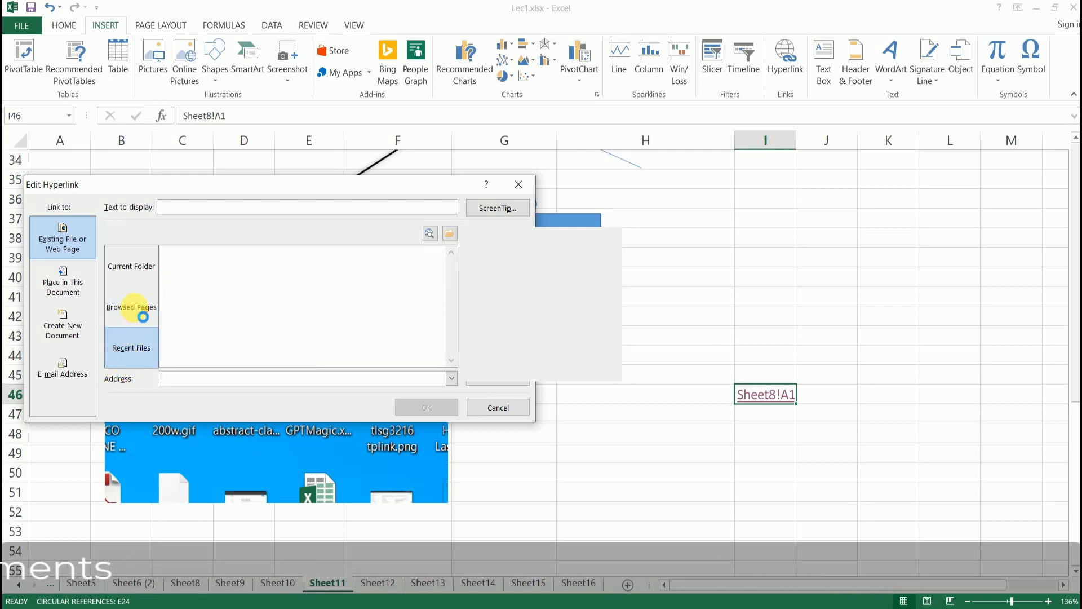
{"action": "left_click", "coordinate": [150, 271]}
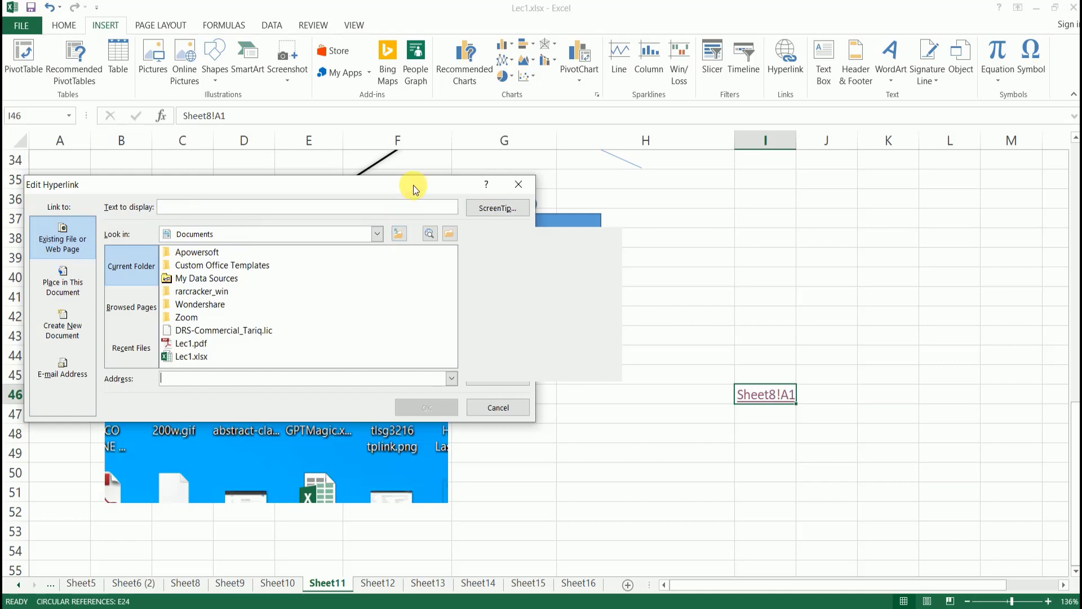
Examine the bookmark places offered for the I46 hyperlink, and leave the hyperlink settings without changing anything.
{"action": "left_click_drag", "start_coordinate": [415, 181], "coordinate": [349, 314]}
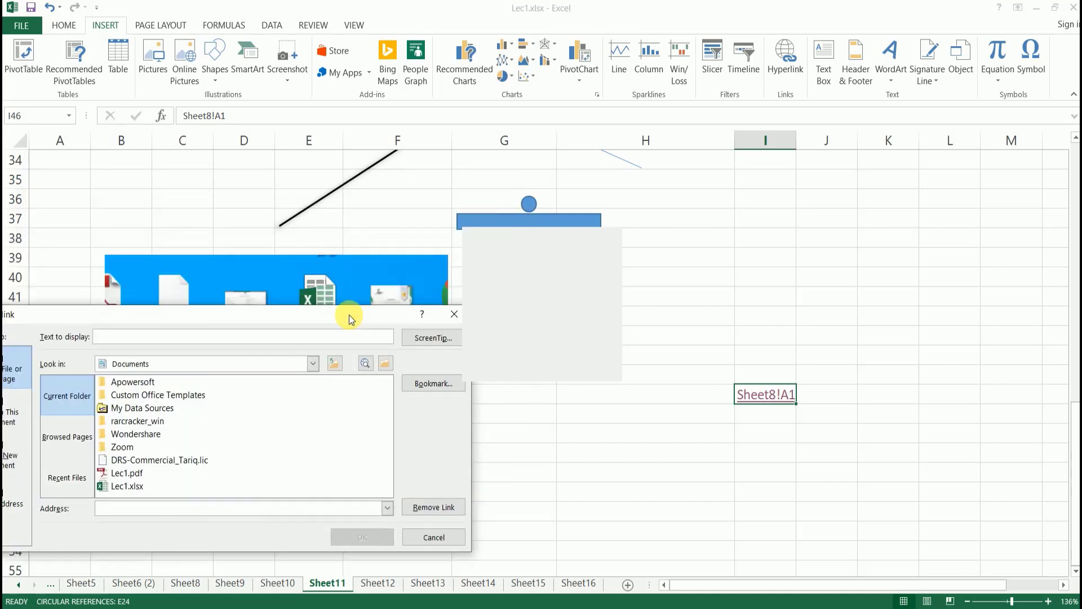
{"action": "left_click", "coordinate": [436, 384]}
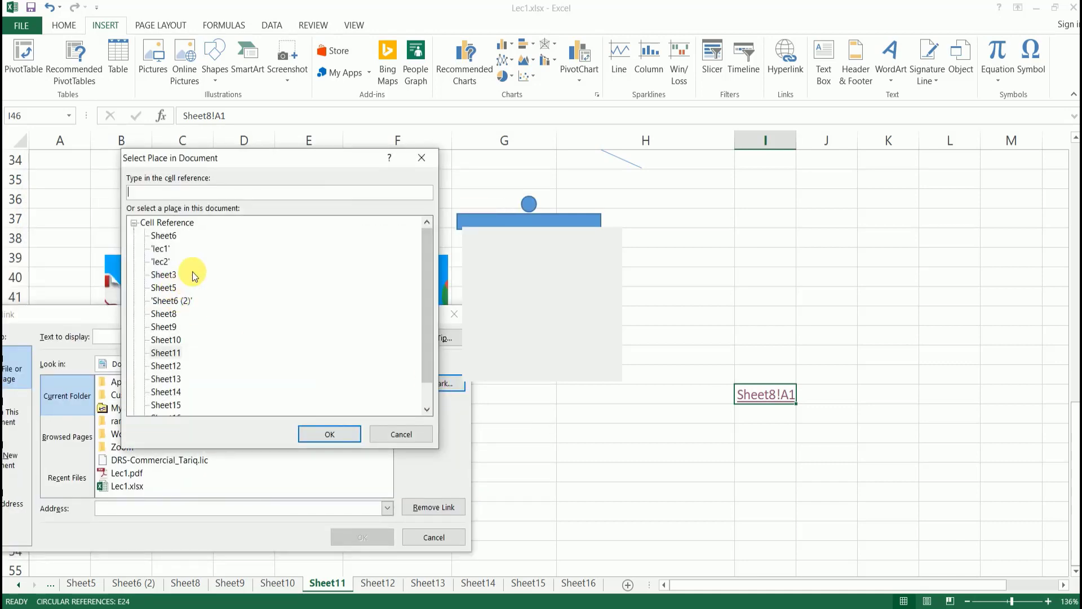
{"action": "scroll", "coordinate": [200, 312], "scroll_direction": "down", "scroll_amount": 1}
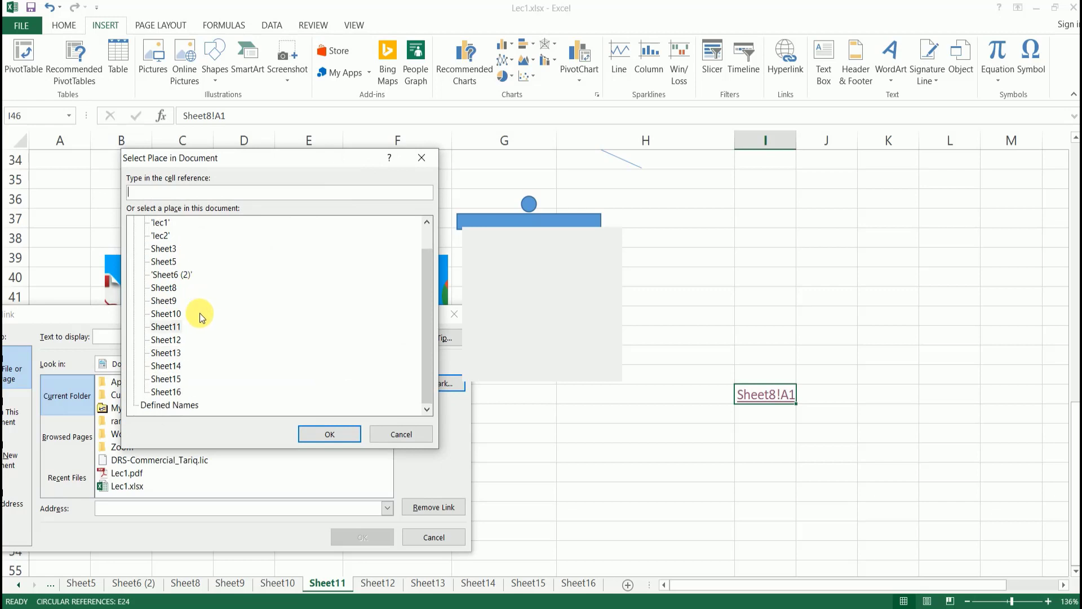
{"action": "scroll", "coordinate": [199, 312], "scroll_direction": "up", "scroll_amount": 1}
{"action": "left_click", "coordinate": [388, 434]}
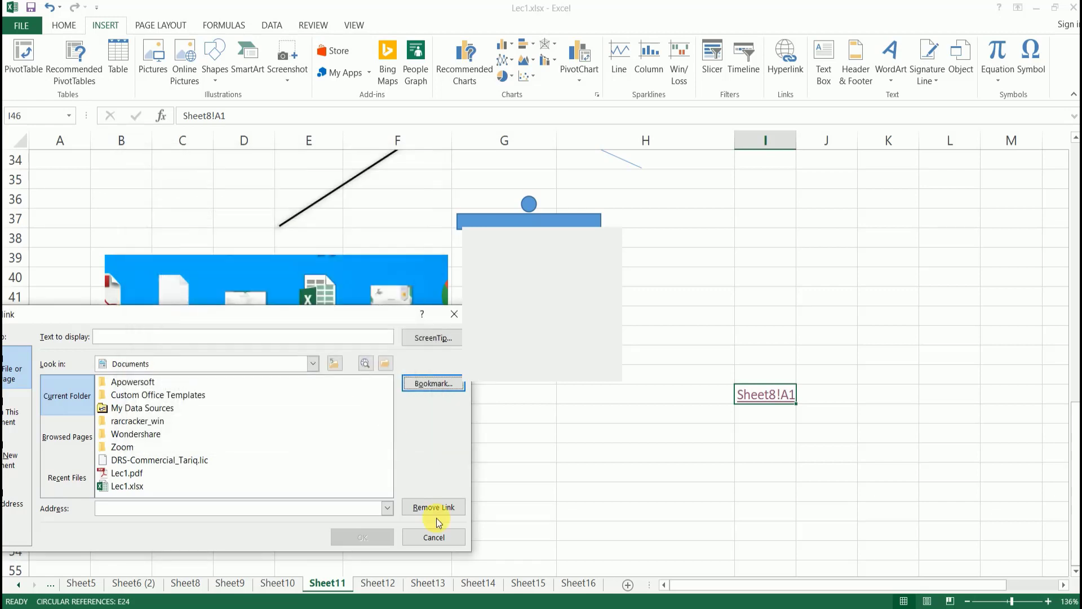
{"action": "left_click", "coordinate": [433, 537]}
{"action": "left_click", "coordinate": [747, 451]}
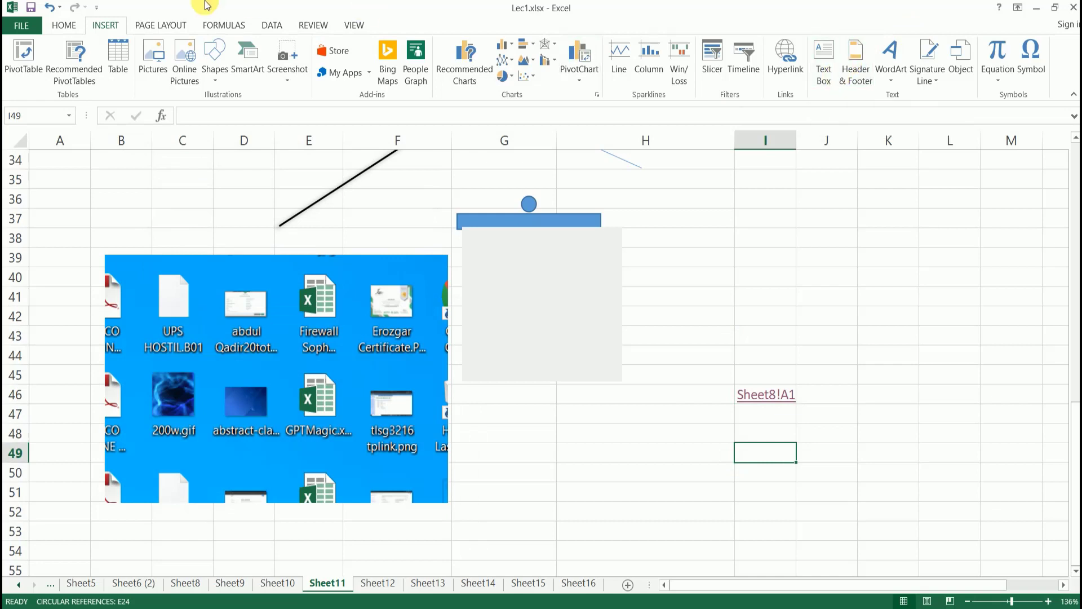
{"action": "left_click", "coordinate": [225, 79]}
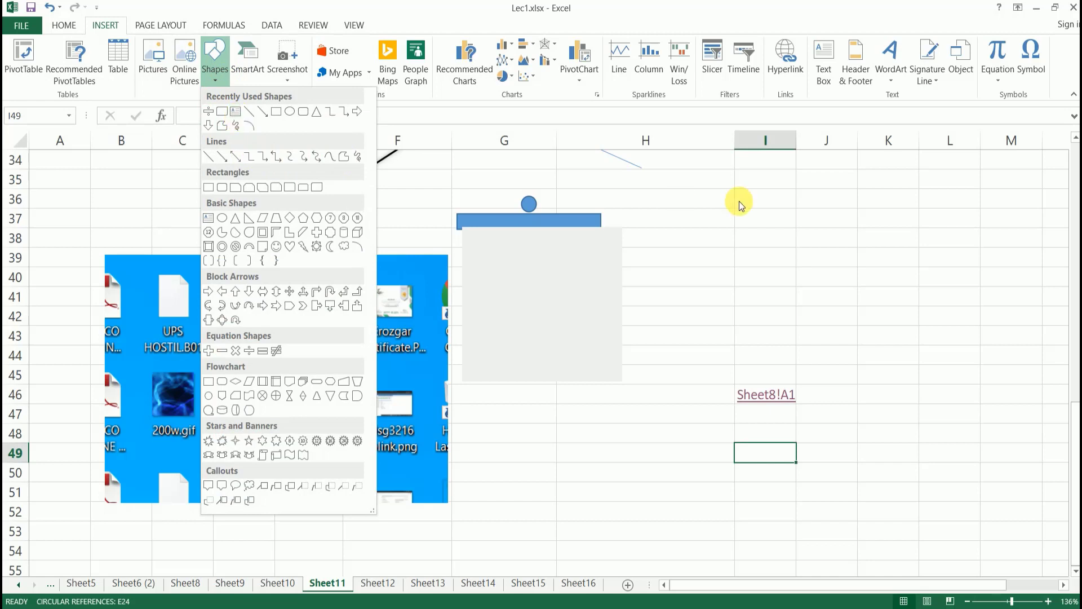
{"action": "left_click", "coordinate": [861, 244]}
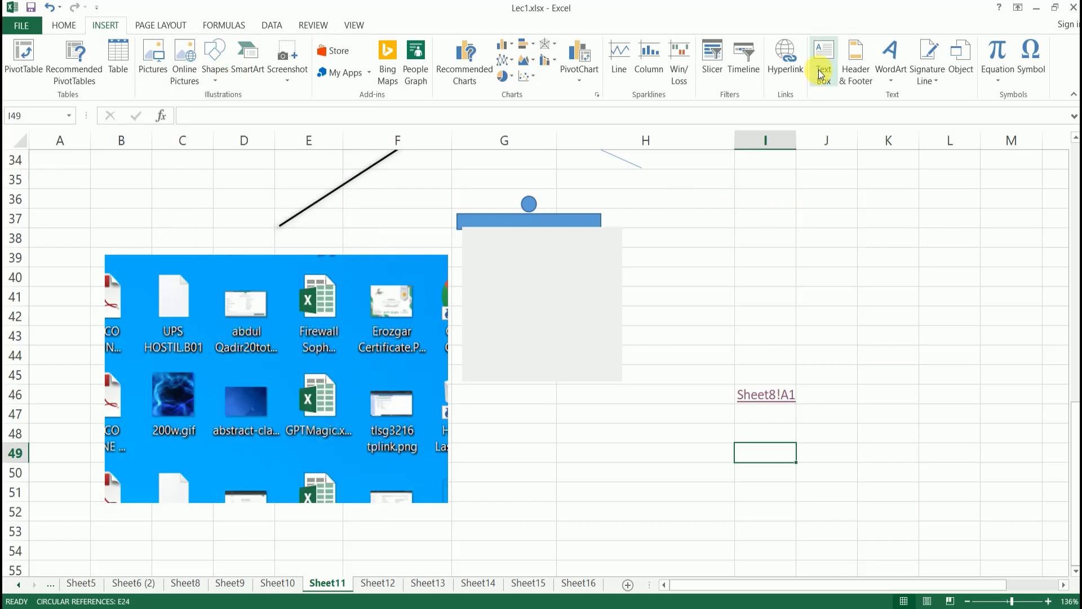
Insert a text box across columns I to L above the Sheet8!A1 link, containing the text "sadfsadfasdfadsfdsaf".
{"action": "left_click", "coordinate": [820, 73]}
{"action": "left_click", "coordinate": [764, 205]}
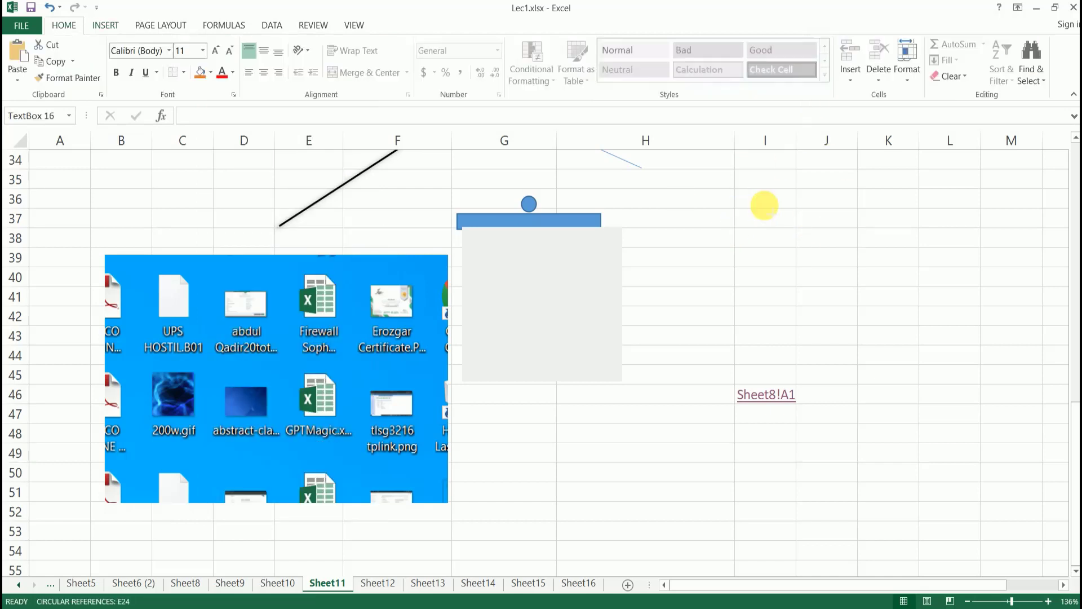
{"action": "left_click_drag", "start_coordinate": [786, 237], "coordinate": [971, 358]}
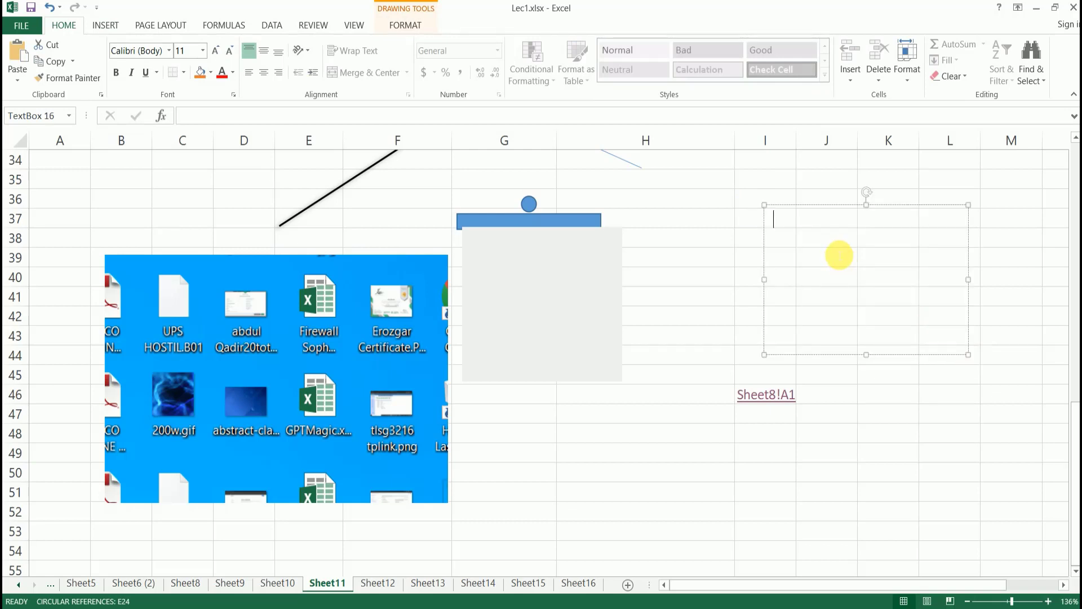
{"action": "type", "text": "sa"}
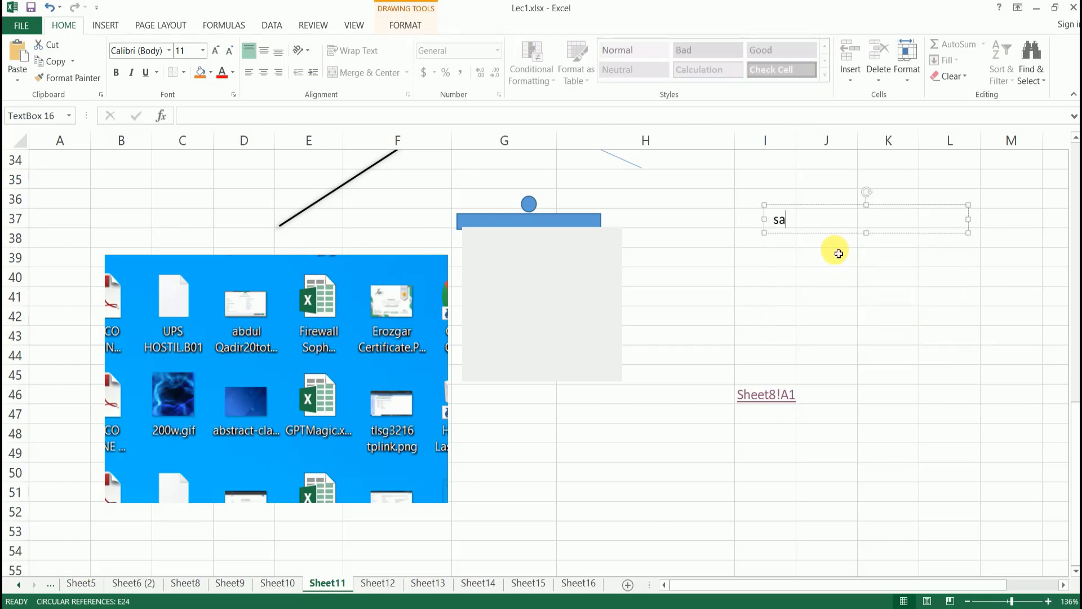
{"action": "type", "text": "dfsadfasdfadsfdsaf"}
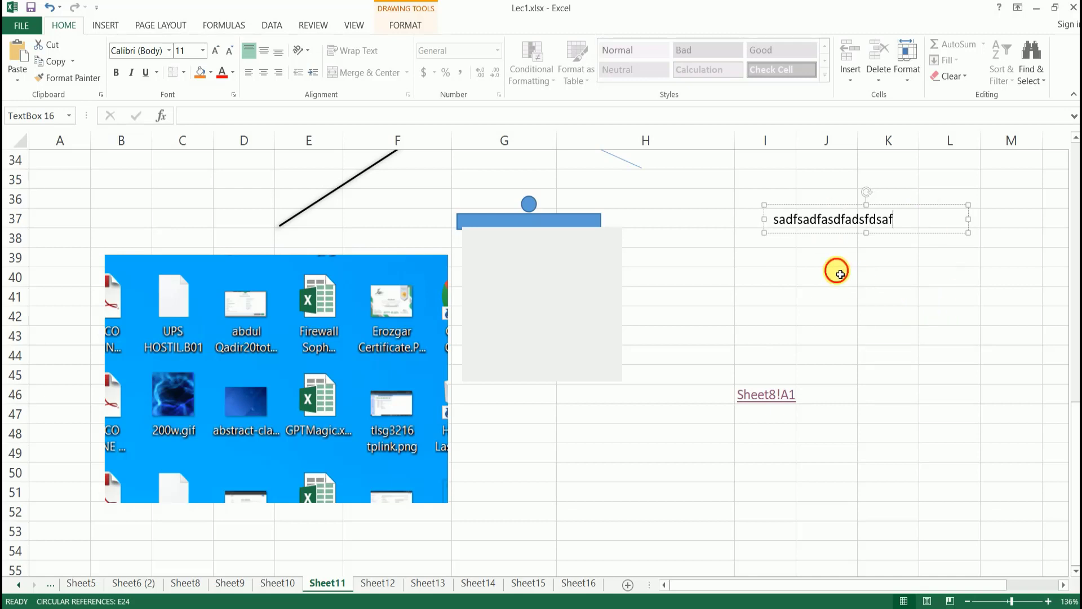
Enlarge the text box downward to row 41, making it about 0.94" high.
{"action": "left_click", "coordinate": [834, 276]}
{"action": "left_click", "coordinate": [853, 221]}
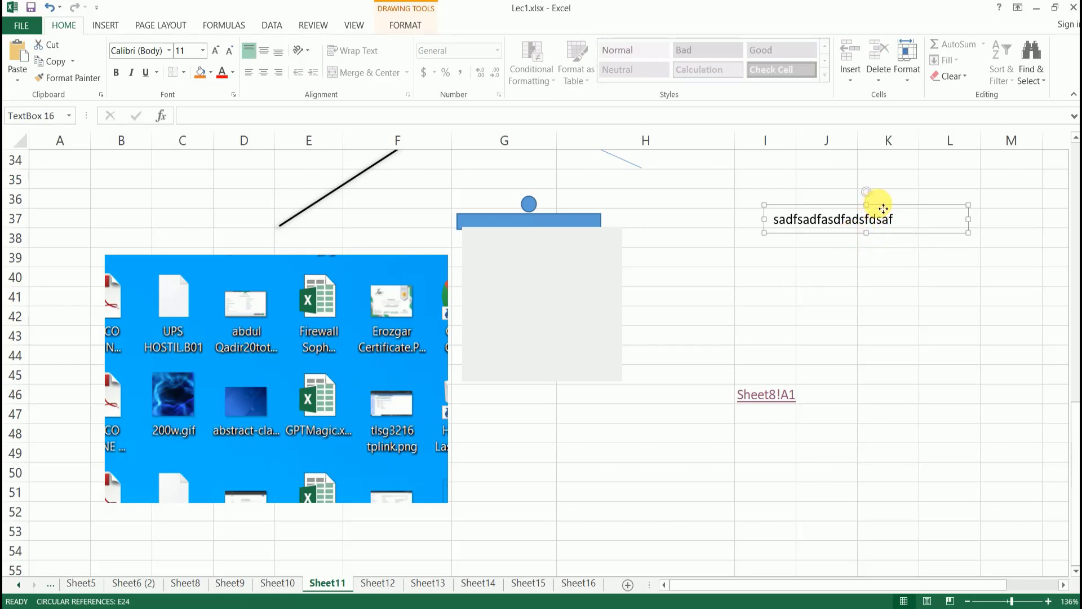
{"action": "left_click_drag", "start_coordinate": [869, 236], "coordinate": [867, 297]}
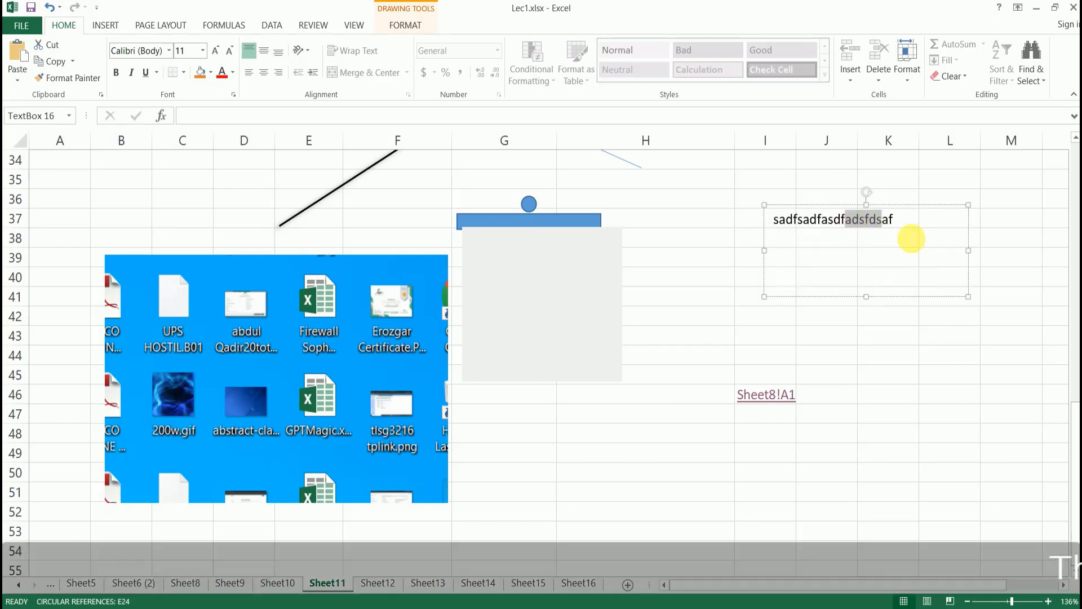
{"action": "left_click", "coordinate": [901, 235]}
{"action": "left_click_drag", "start_coordinate": [901, 236], "coordinate": [778, 222]}
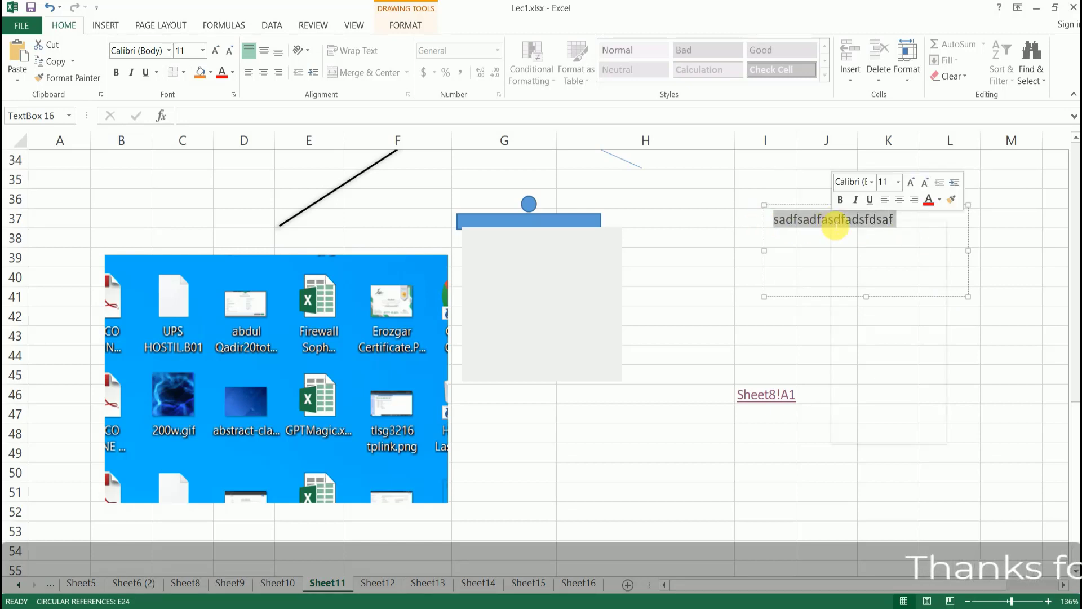
{"action": "right_click", "coordinate": [830, 221]}
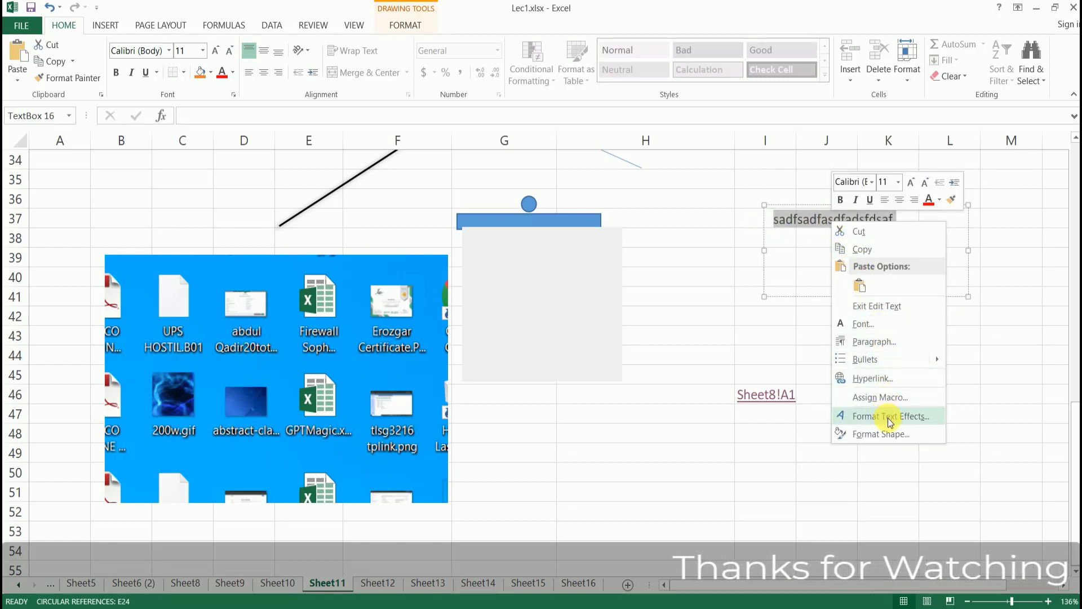
{"action": "left_click", "coordinate": [804, 281]}
{"action": "left_click", "coordinate": [793, 309]}
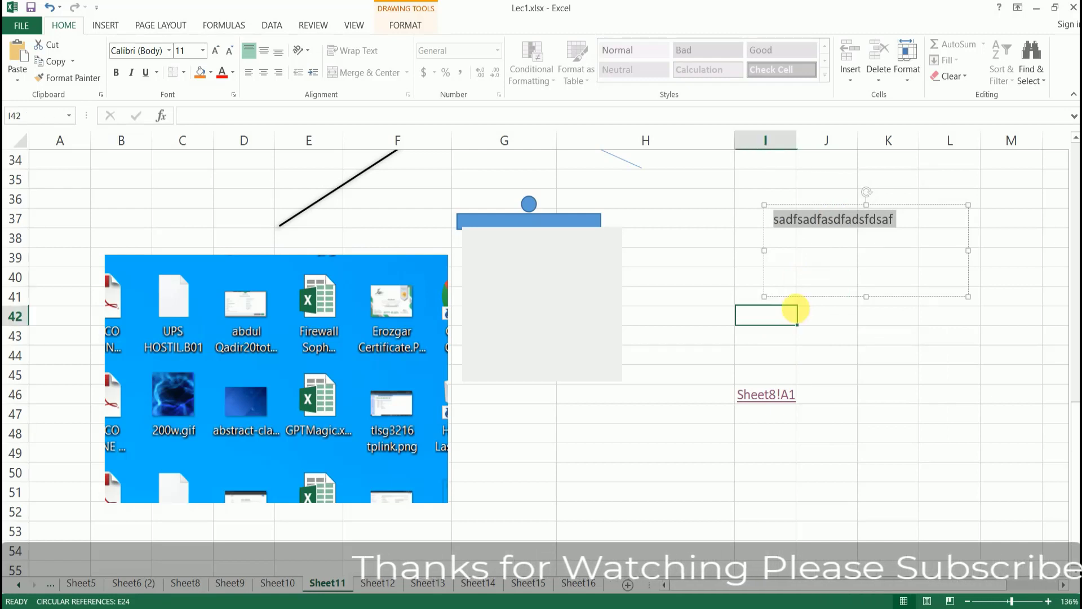
Try several coloured-outline shape styles on the text box, and apply the green outline style.
{"action": "left_click", "coordinate": [791, 290]}
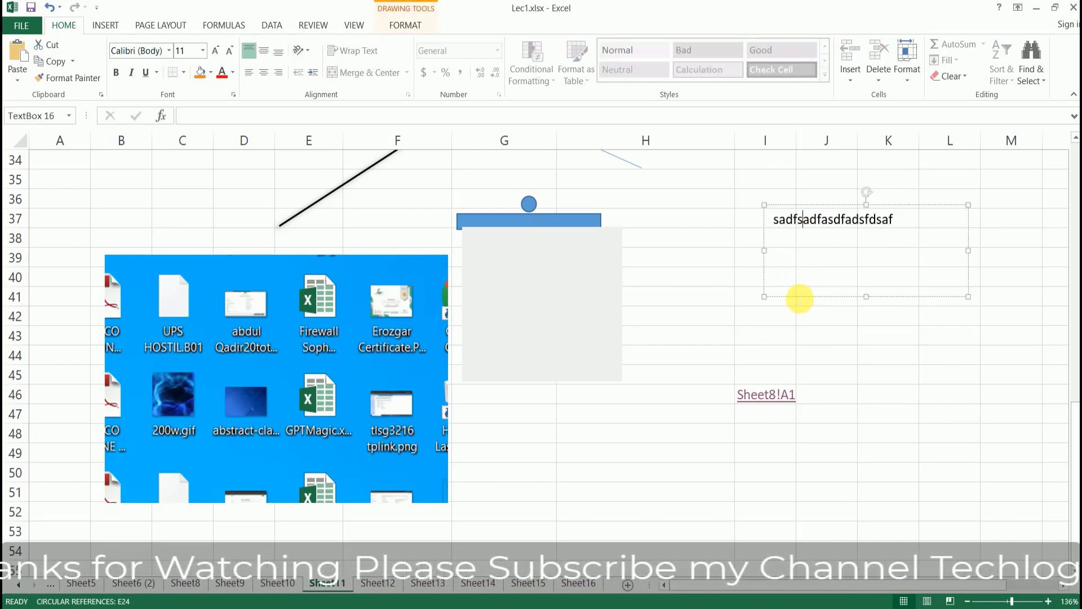
{"action": "left_click", "coordinate": [406, 26]}
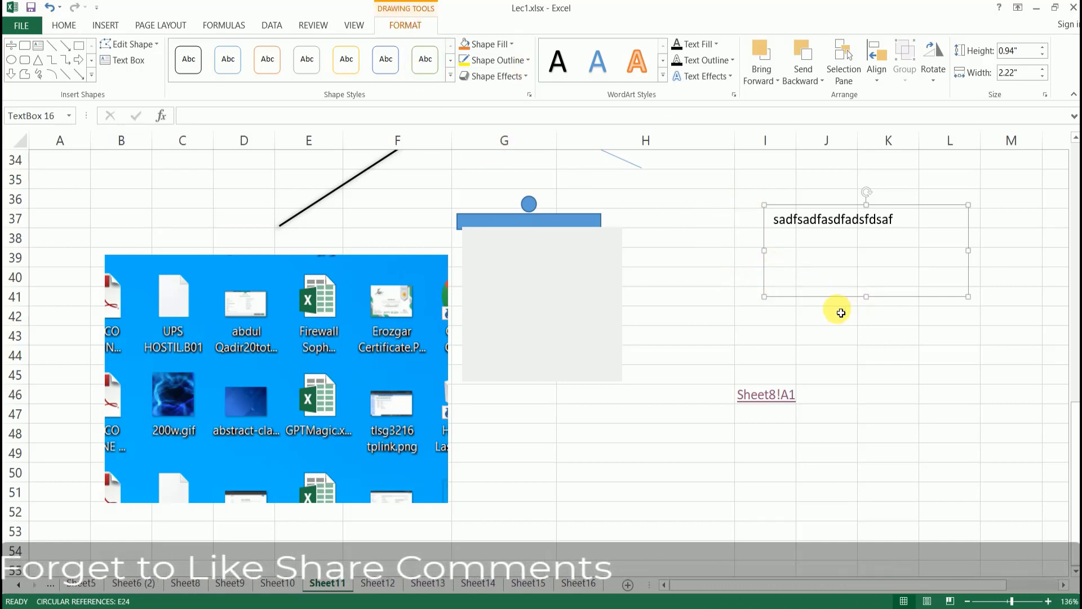
{"action": "left_click", "coordinate": [267, 57]}
{"action": "left_click", "coordinate": [347, 62]}
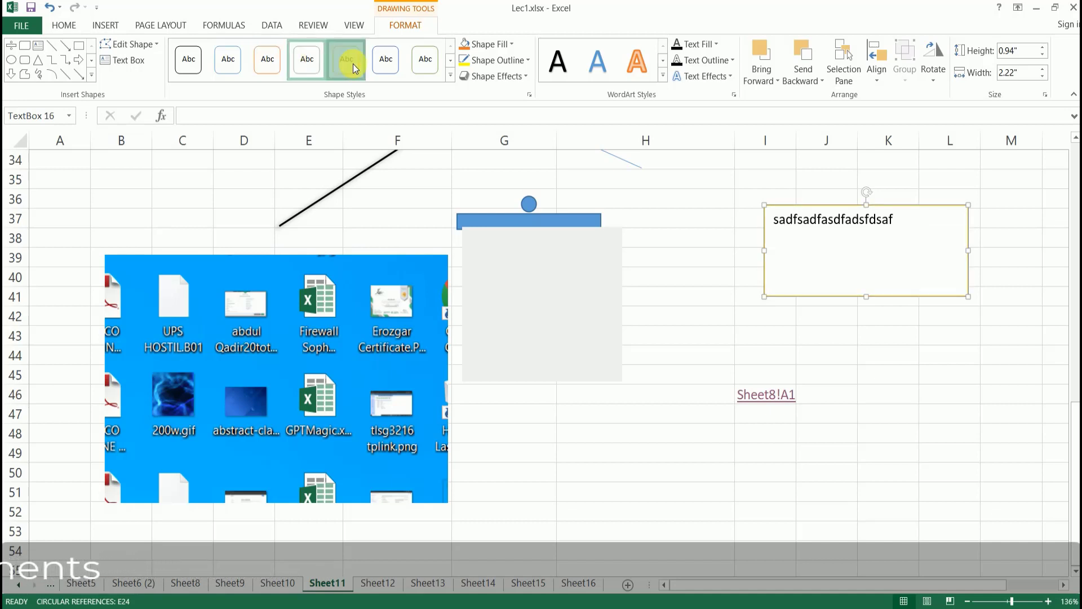
{"action": "left_click", "coordinate": [426, 58]}
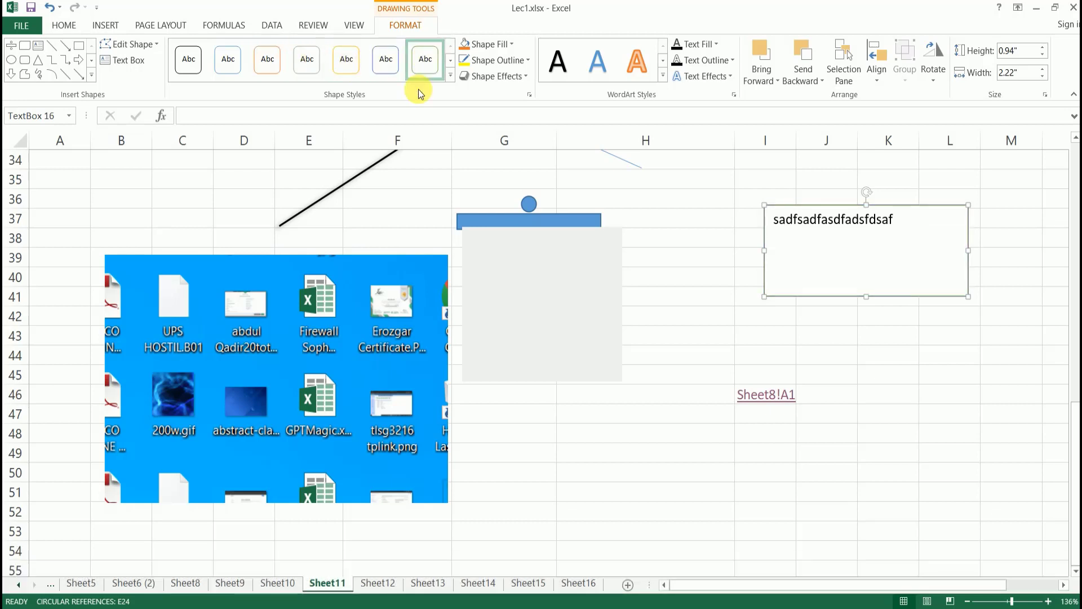
Change the text box's shape to a regular pentagon.
{"action": "left_click", "coordinate": [148, 45]}
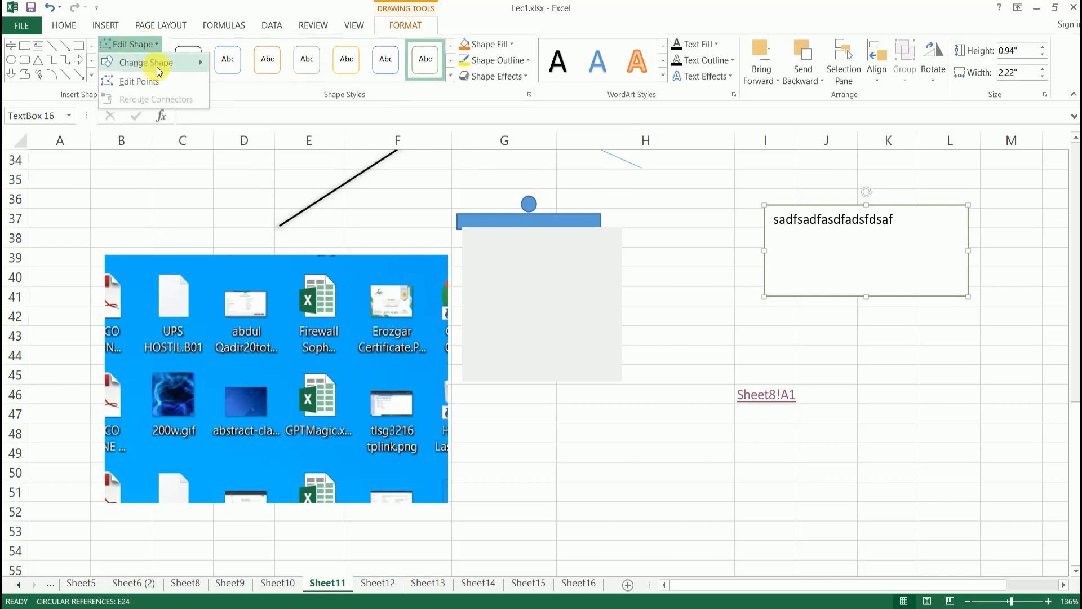
{"action": "mouse_move", "coordinate": [157, 67]}
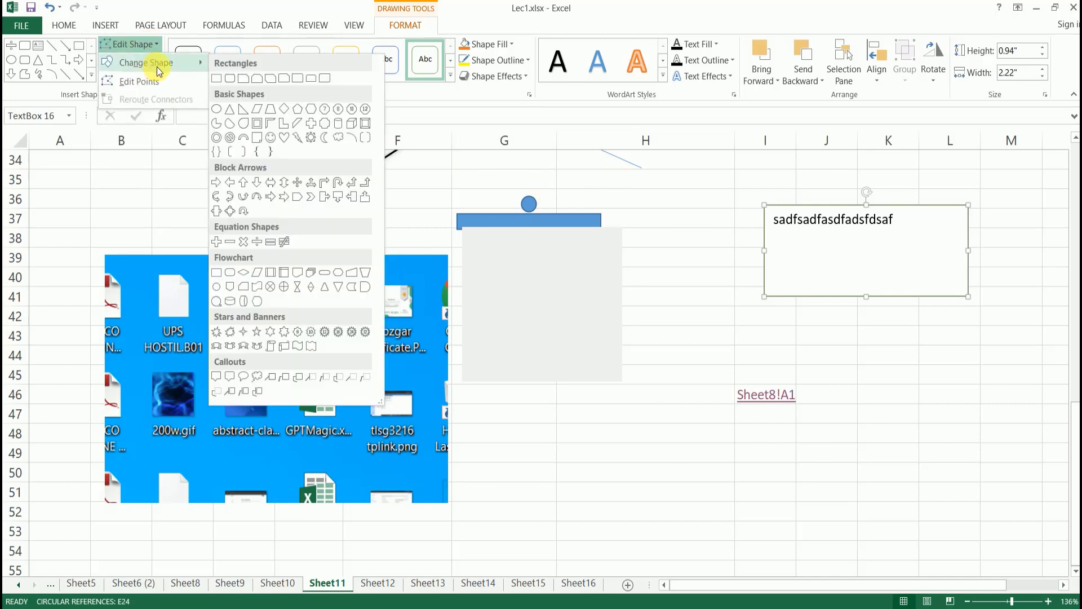
{"action": "left_click", "coordinate": [297, 110]}
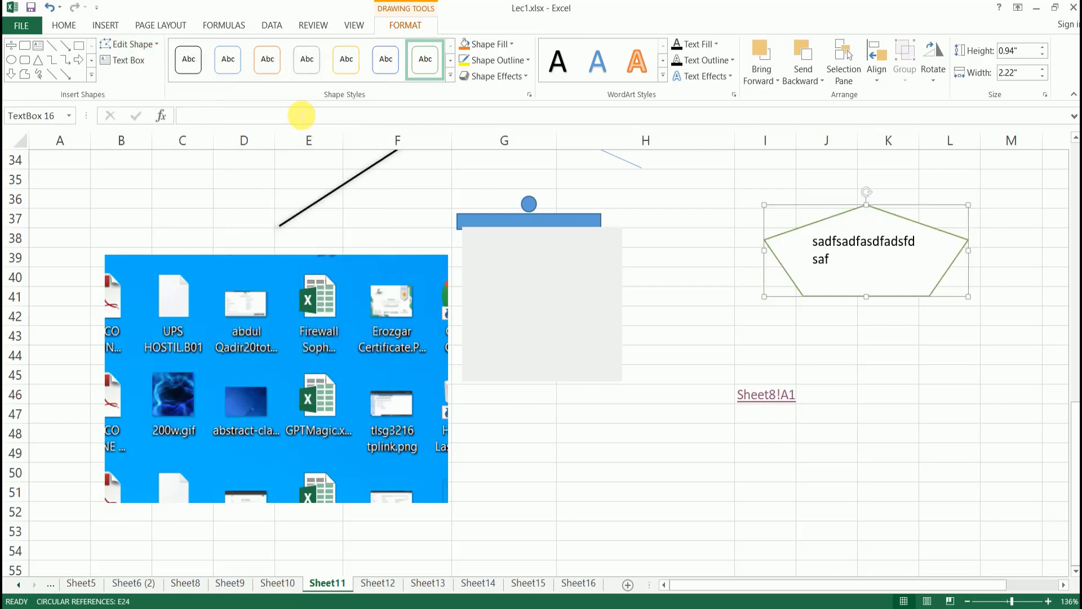
Edit the pentagon's points, raising the top vertex, curving the edge beside it, and pulling both bottom vertices down toward rows 43 and 45.
{"action": "left_click", "coordinate": [153, 44]}
{"action": "left_click", "coordinate": [144, 82]}
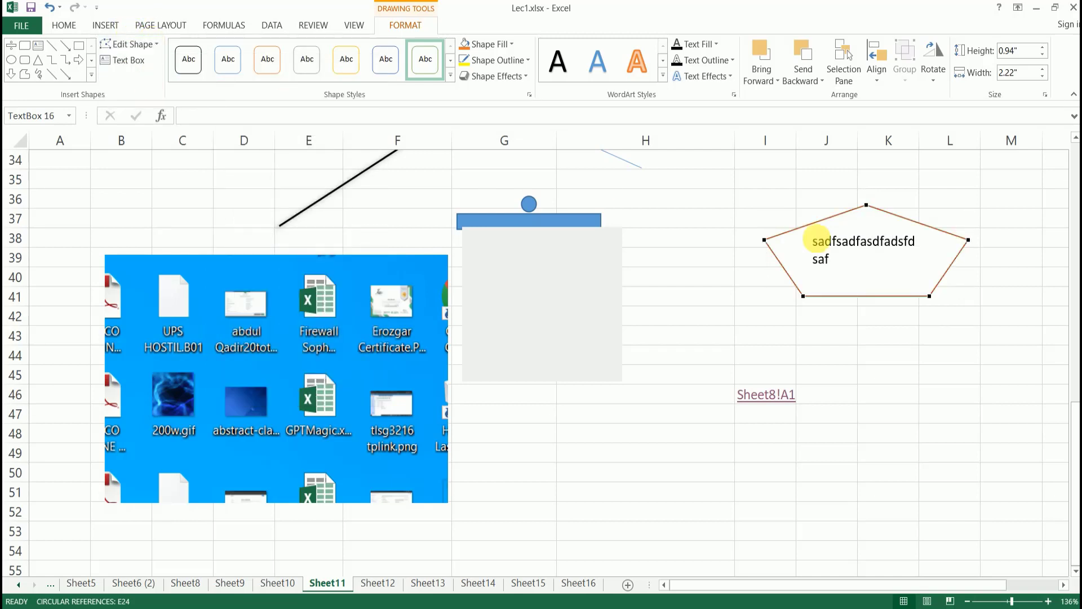
{"action": "left_click_drag", "start_coordinate": [872, 208], "coordinate": [764, 174]}
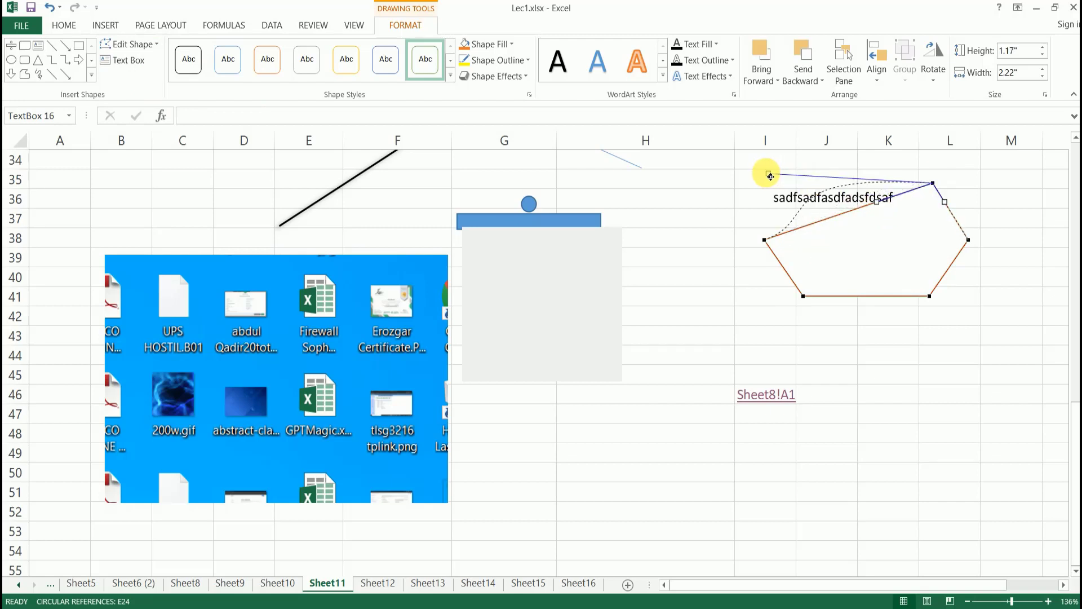
{"action": "left_click_drag", "start_coordinate": [935, 300], "coordinate": [958, 380]}
{"action": "left_click_drag", "start_coordinate": [816, 305], "coordinate": [775, 332]}
{"action": "left_click", "coordinate": [703, 294]}
Insert WordArt in the dark grey patterned style with a shadow, containing the channel's name.
{"action": "scroll", "coordinate": [734, 293], "scroll_direction": "down", "scroll_amount": 1}
{"action": "scroll", "coordinate": [734, 293], "scroll_direction": "down", "scroll_amount": 1}
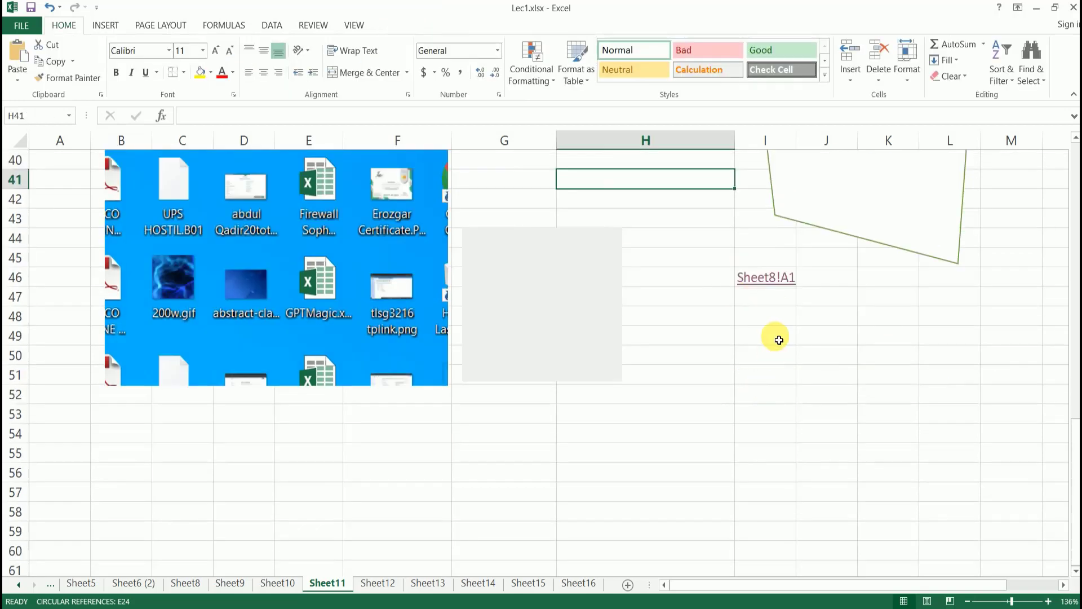
{"action": "left_click", "coordinate": [773, 336]}
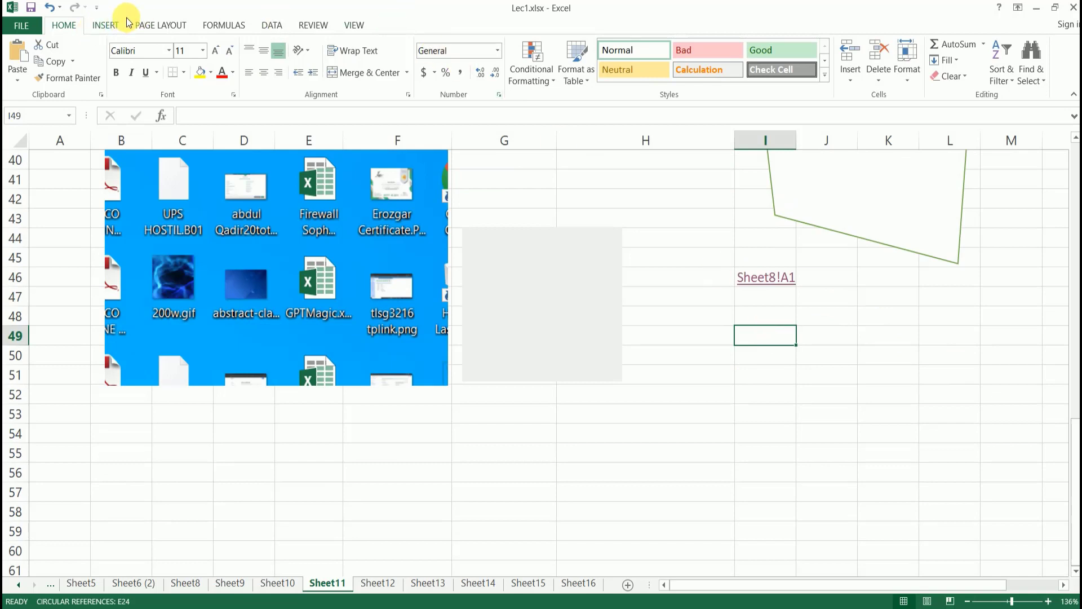
{"action": "left_click", "coordinate": [103, 27]}
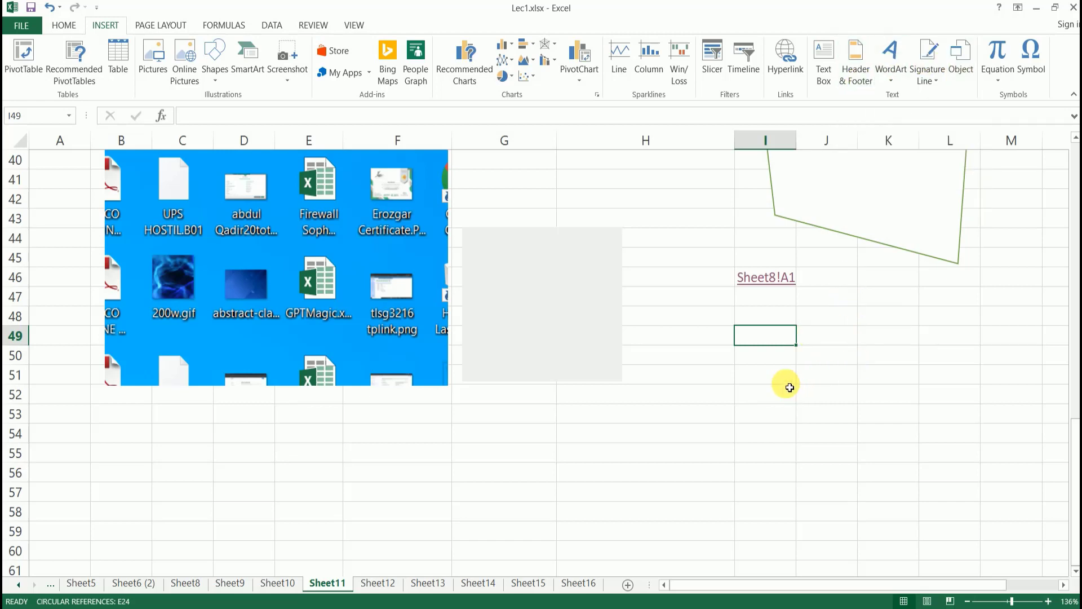
{"action": "left_click", "coordinate": [777, 355]}
{"action": "left_click", "coordinate": [789, 344]}
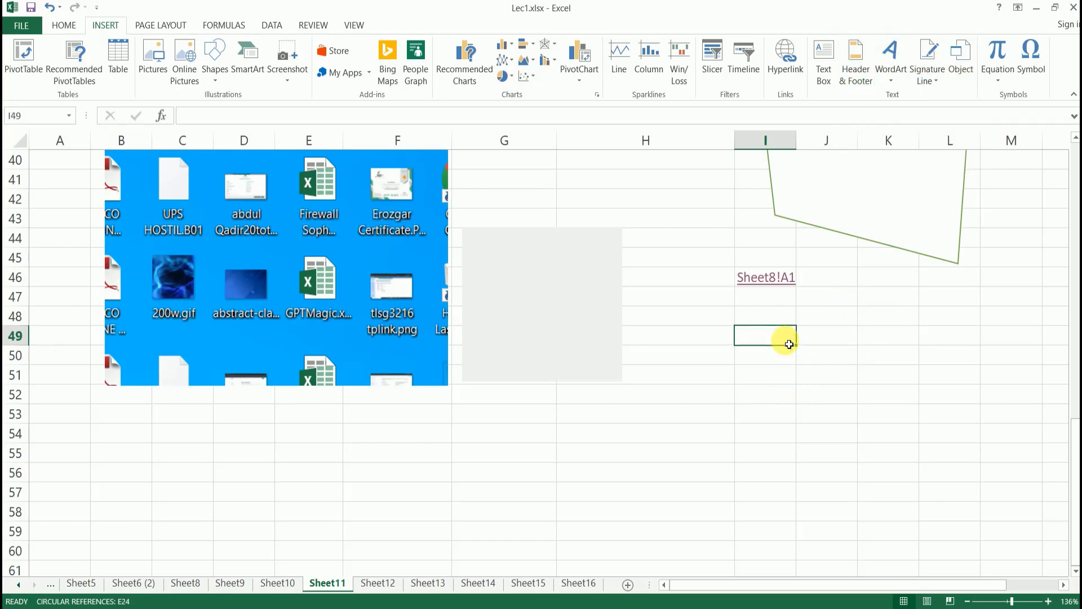
{"action": "left_click", "coordinate": [891, 83]}
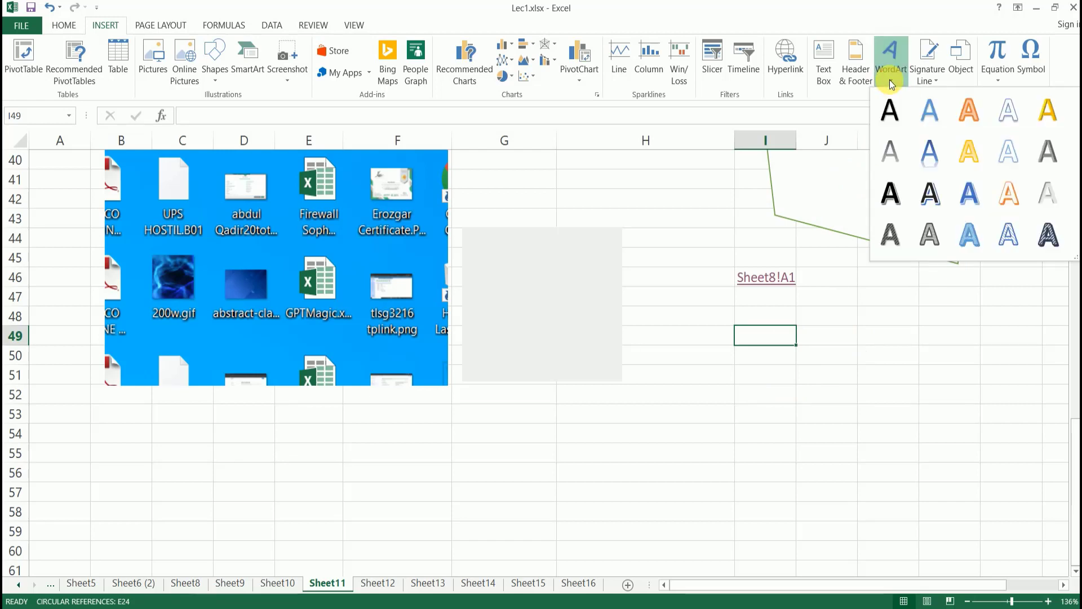
{"action": "left_click", "coordinate": [891, 233]}
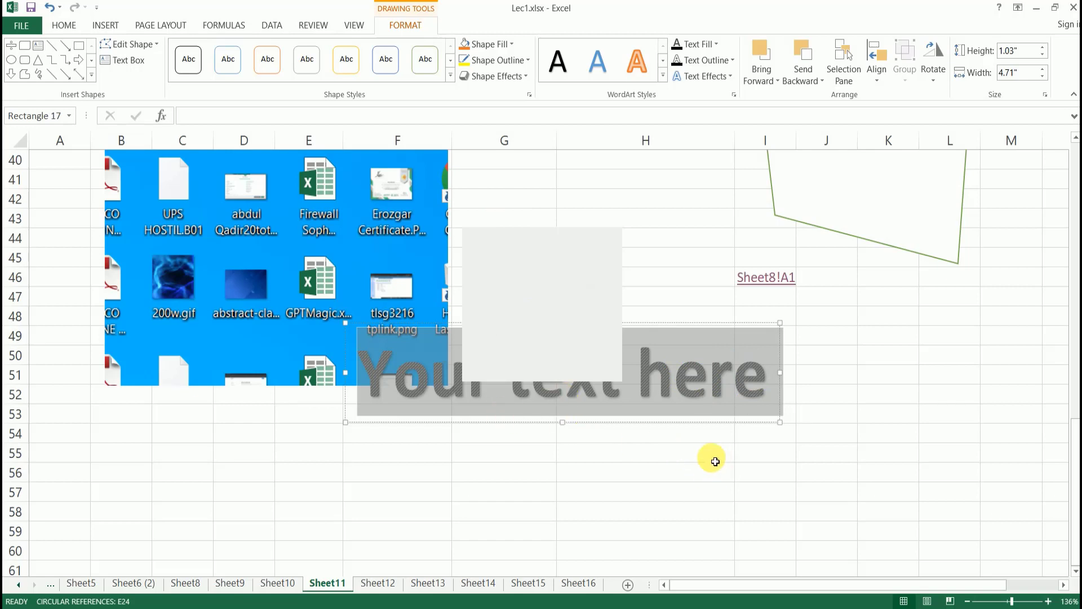
{"action": "type", "text": "Te"}
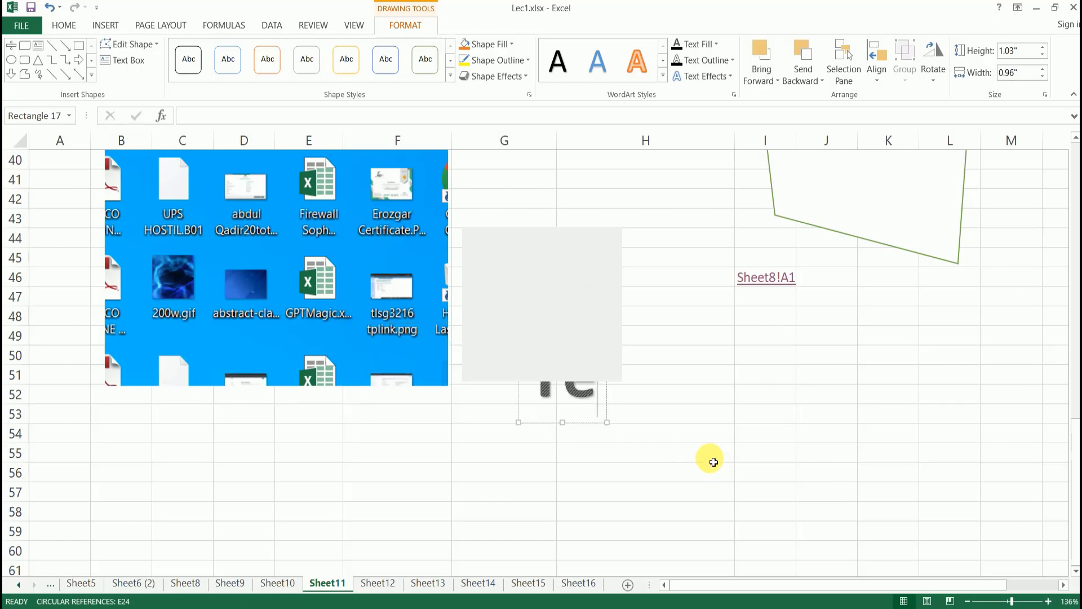
{"action": "type", "text": "chnologic T"}
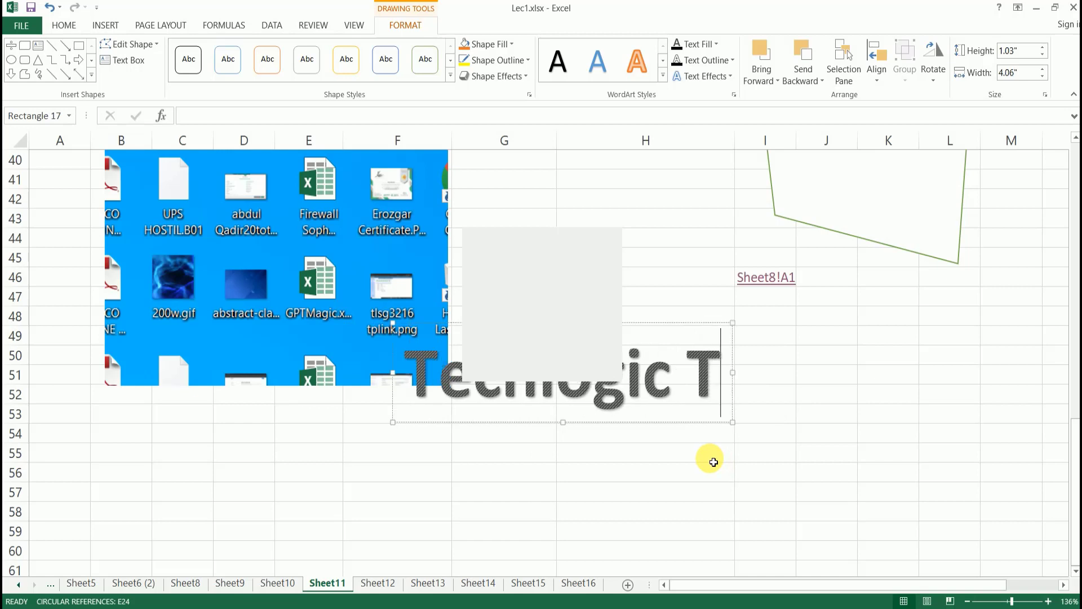
{"action": "type", "text": "ariq"}
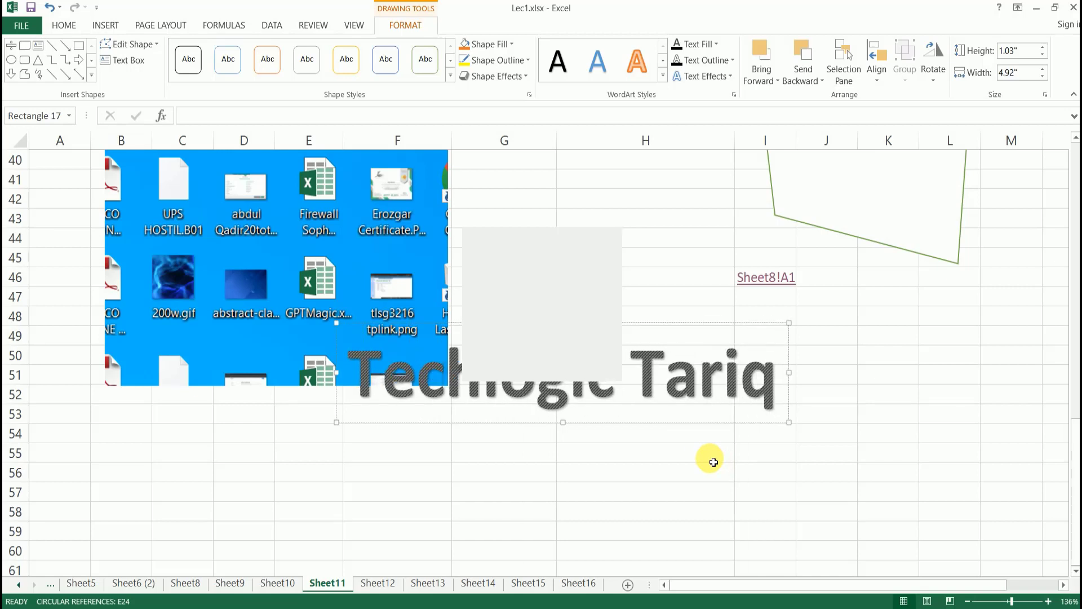
Move the WordArt clear of the pictures, down to rows 52 to 57 across columns F to K.
{"action": "left_click", "coordinate": [374, 451]}
{"action": "left_click", "coordinate": [448, 420]}
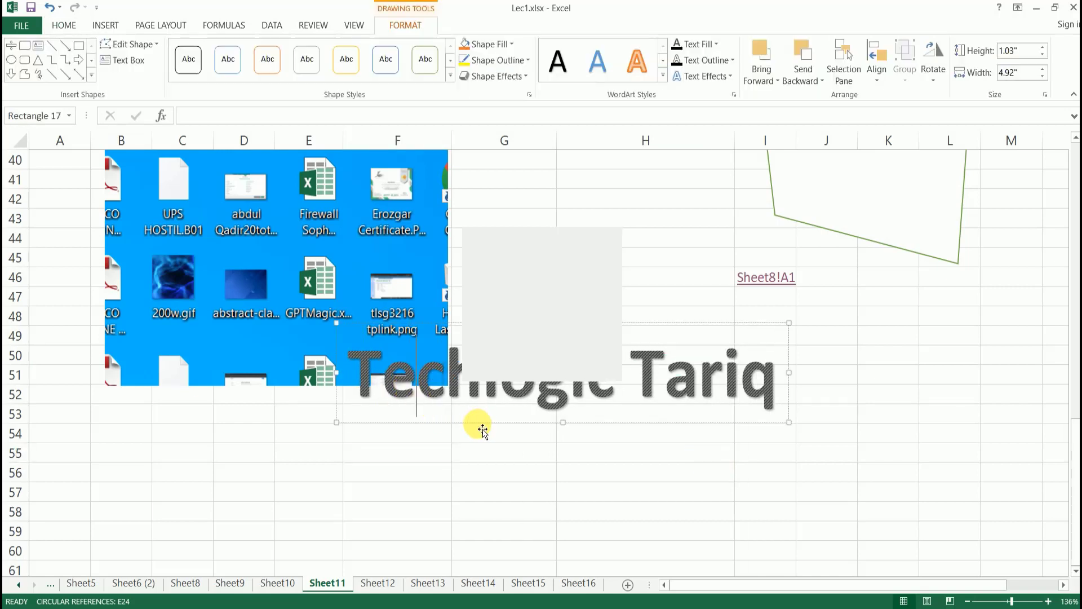
{"action": "left_click_drag", "start_coordinate": [480, 424], "coordinate": [557, 502]}
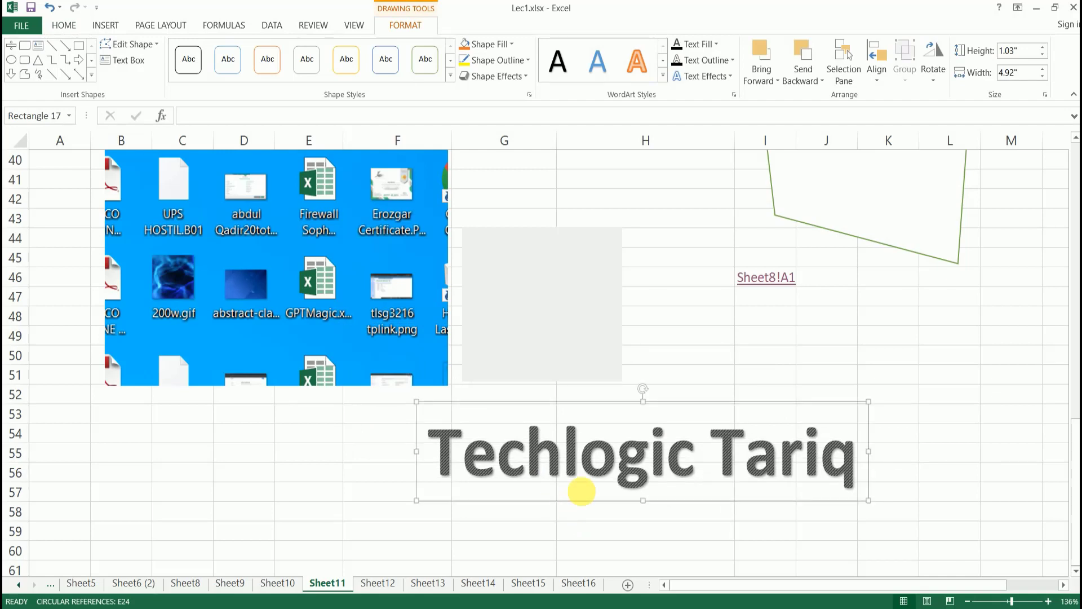
Try the orange-outline and blue WordArt styles on the text, and apply the black fill style with a blue hard shadow.
{"action": "left_click", "coordinate": [589, 467]}
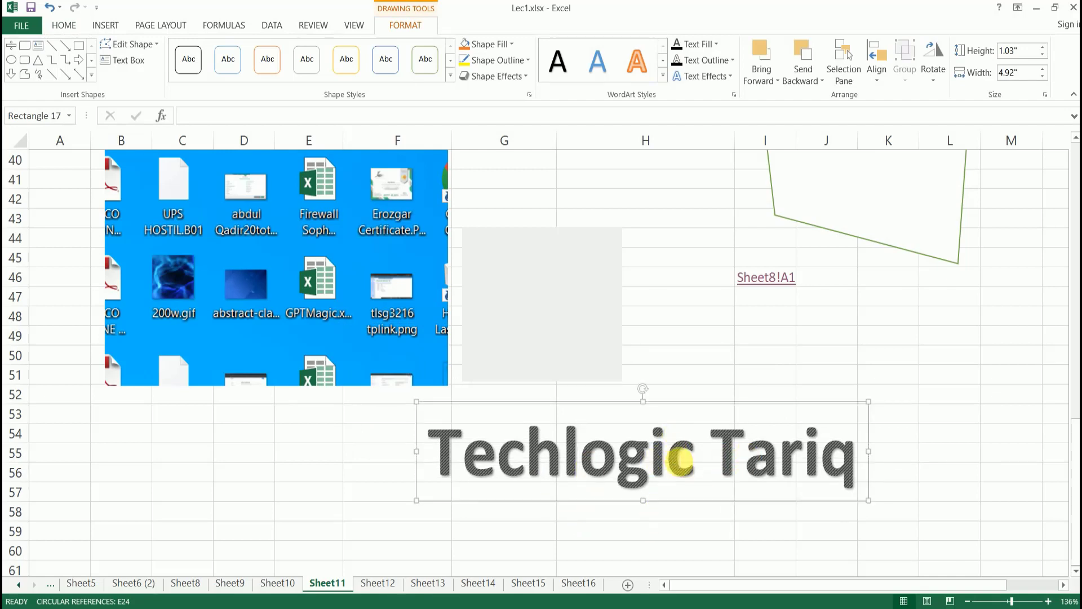
{"action": "left_click", "coordinate": [644, 55]}
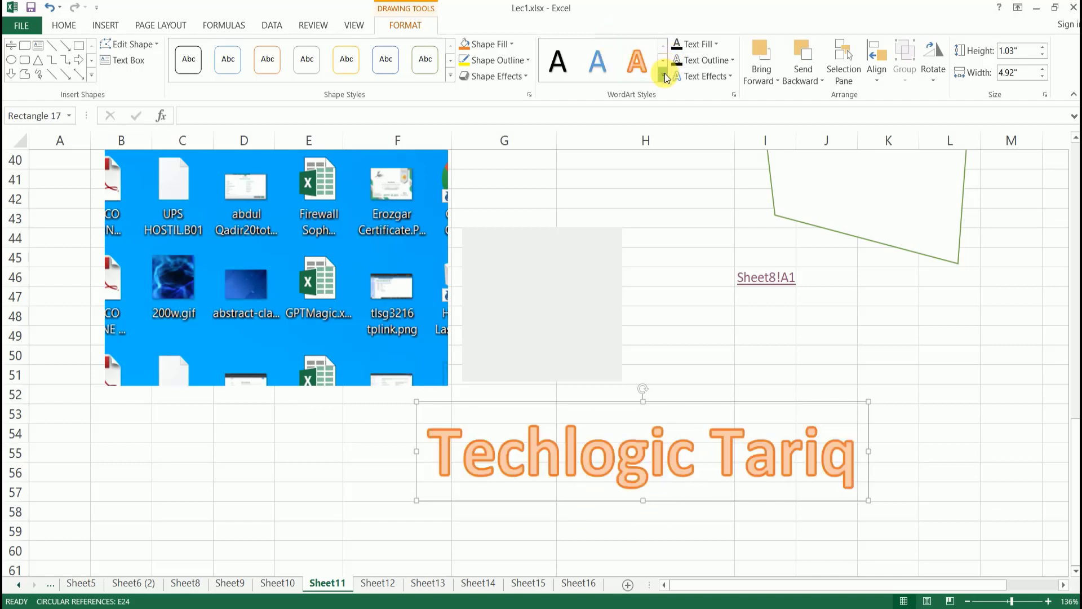
{"action": "left_click", "coordinate": [665, 75]}
{"action": "left_click", "coordinate": [648, 141]}
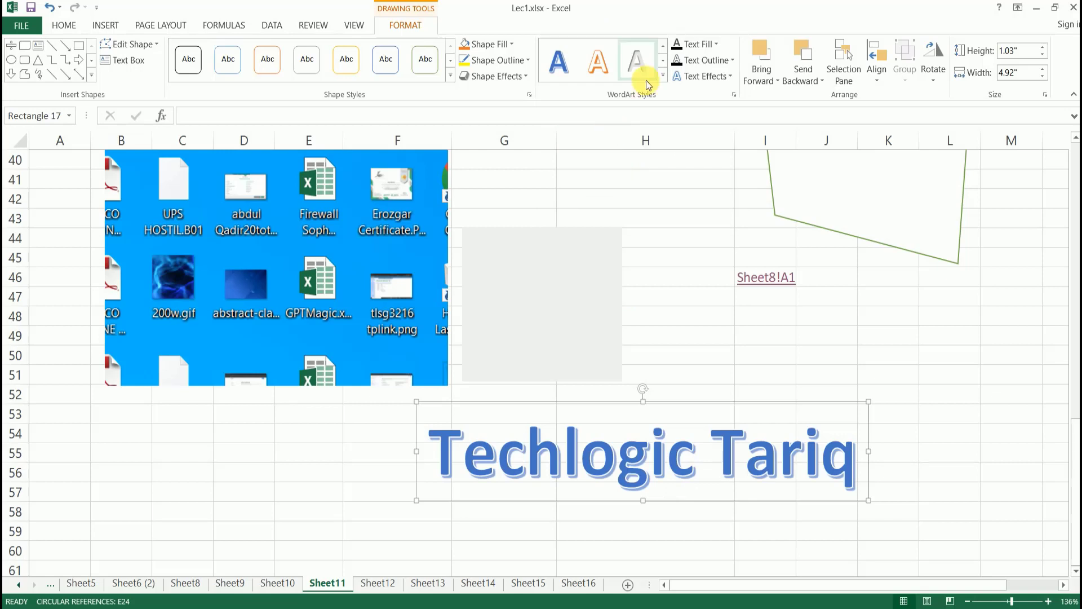
{"action": "left_click", "coordinate": [663, 75]}
{"action": "left_click", "coordinate": [598, 144]}
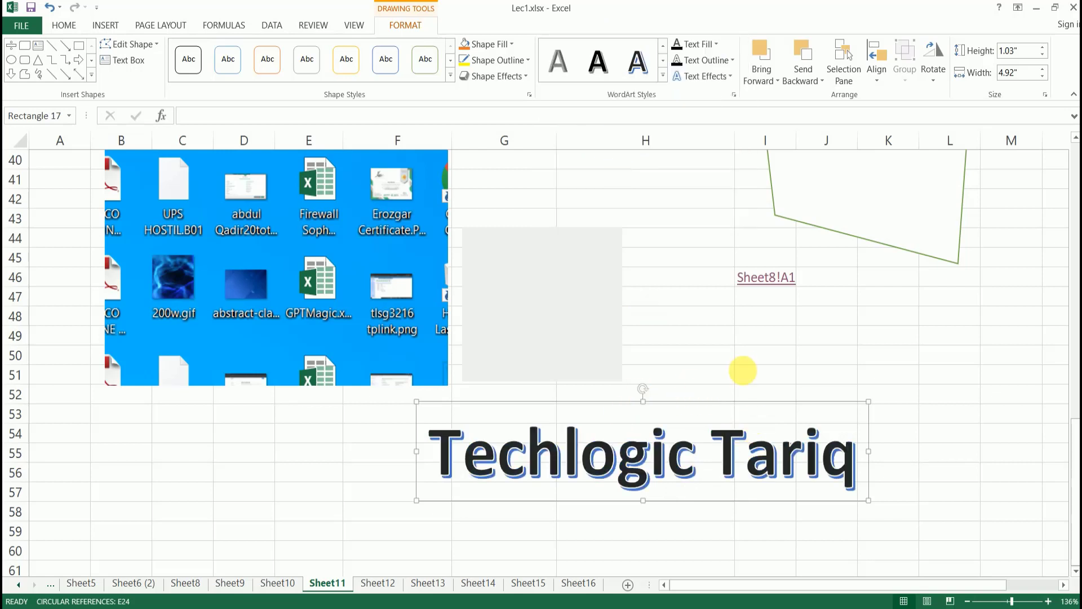
{"action": "left_click", "coordinate": [743, 370]}
{"action": "left_click", "coordinate": [745, 496]}
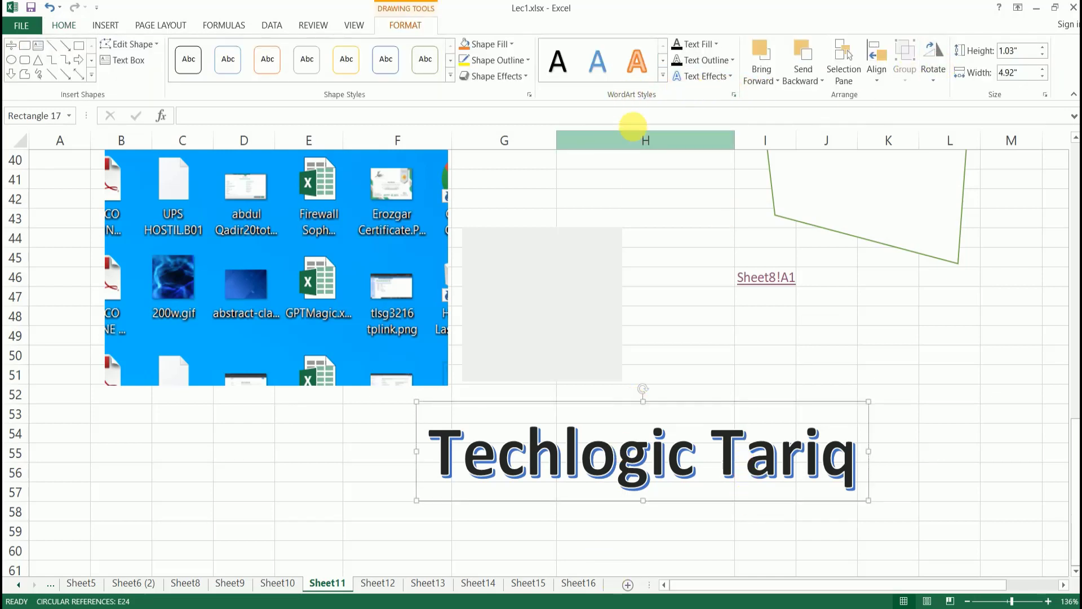
Preview the text fill choices and look at the text outline options for the WordArt, without applying any.
{"action": "left_click", "coordinate": [717, 45]}
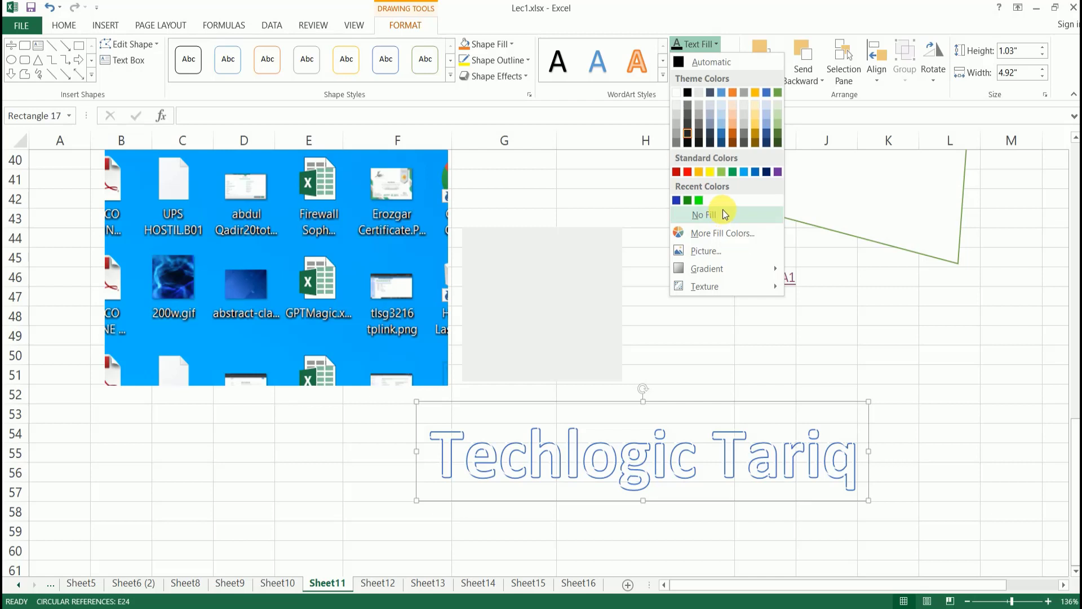
{"action": "left_click", "coordinate": [771, 6]}
{"action": "left_click", "coordinate": [723, 62]}
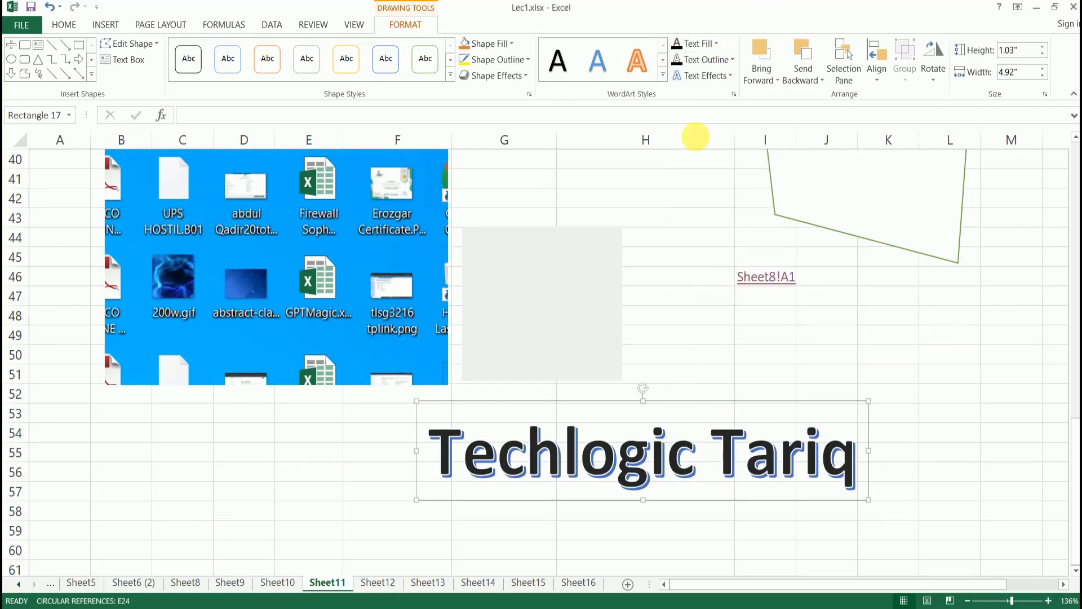
{"action": "left_click", "coordinate": [725, 59]}
{"action": "left_click", "coordinate": [714, 62]}
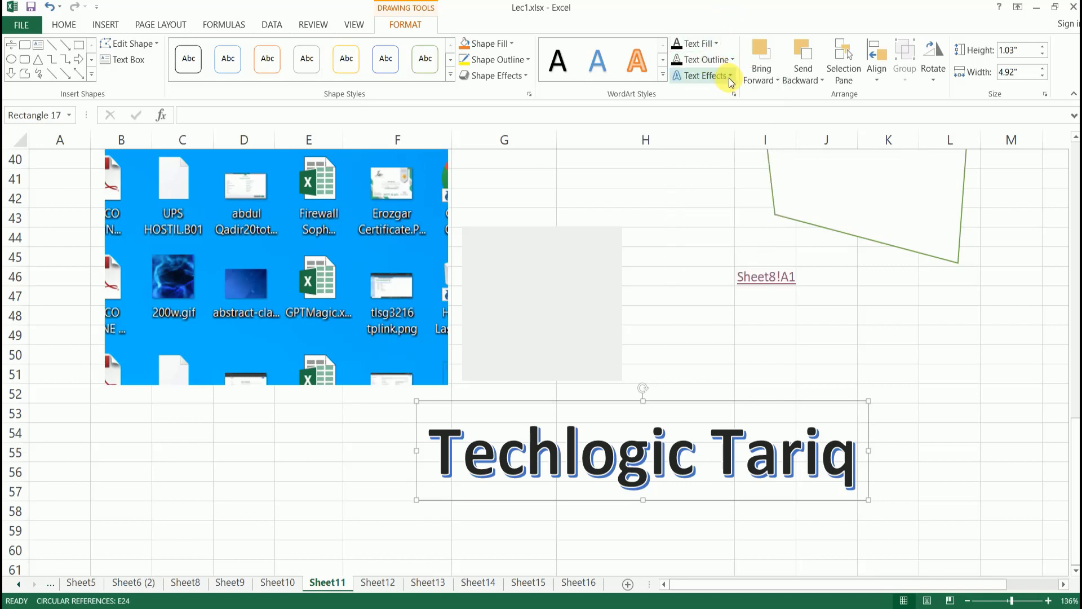
Look through the WordArt's text effects and apply the downward-arching Follow Path transform.
{"action": "left_click", "coordinate": [731, 76]}
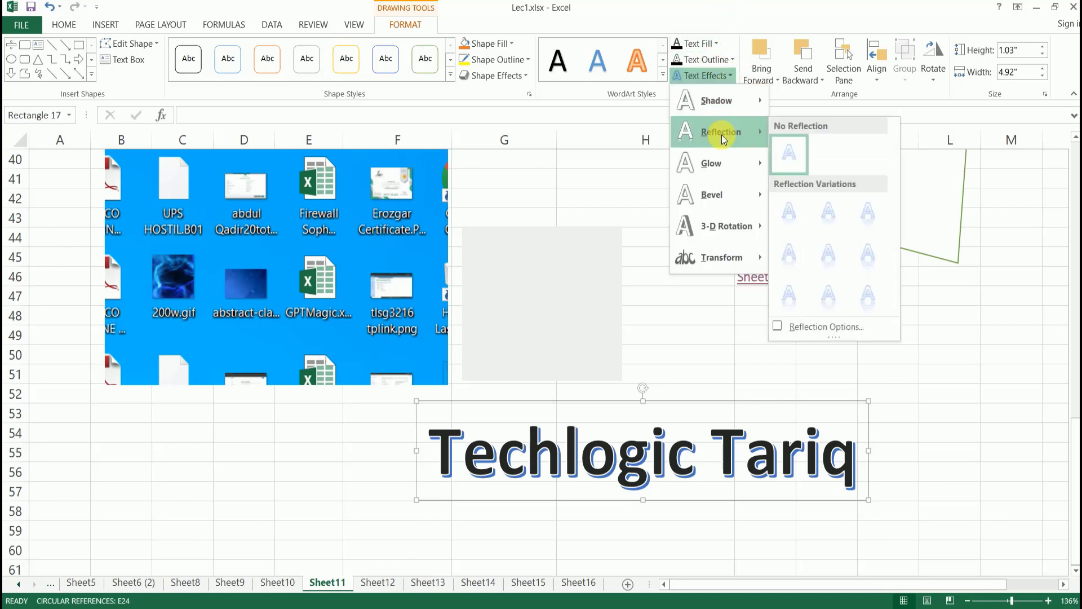
{"action": "mouse_move", "coordinate": [734, 257]}
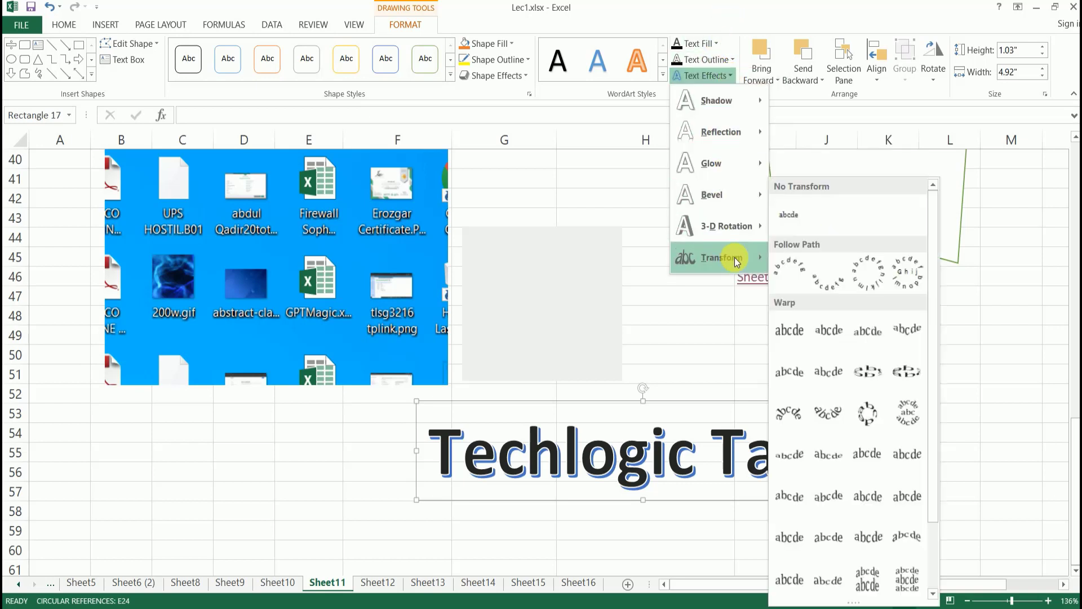
{"action": "mouse_move", "coordinate": [716, 100]}
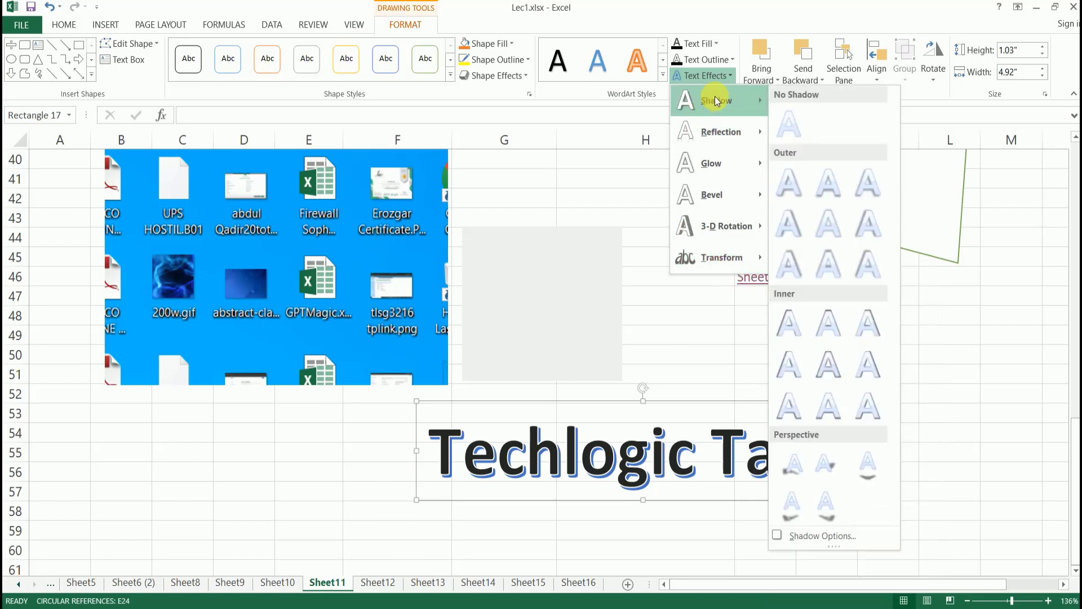
{"action": "mouse_move", "coordinate": [732, 132]}
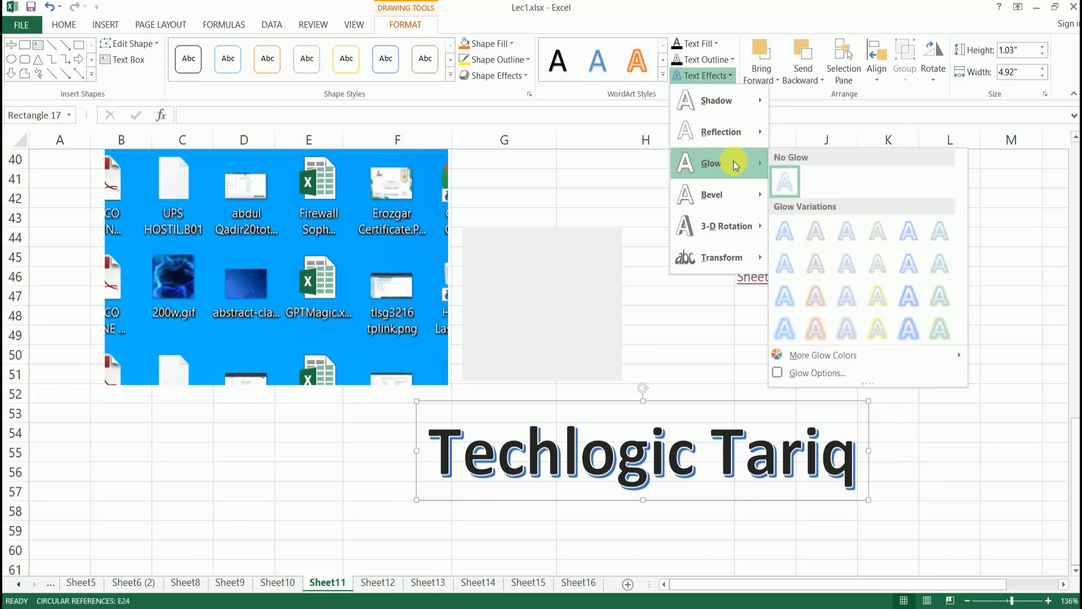
{"action": "mouse_move", "coordinate": [737, 189]}
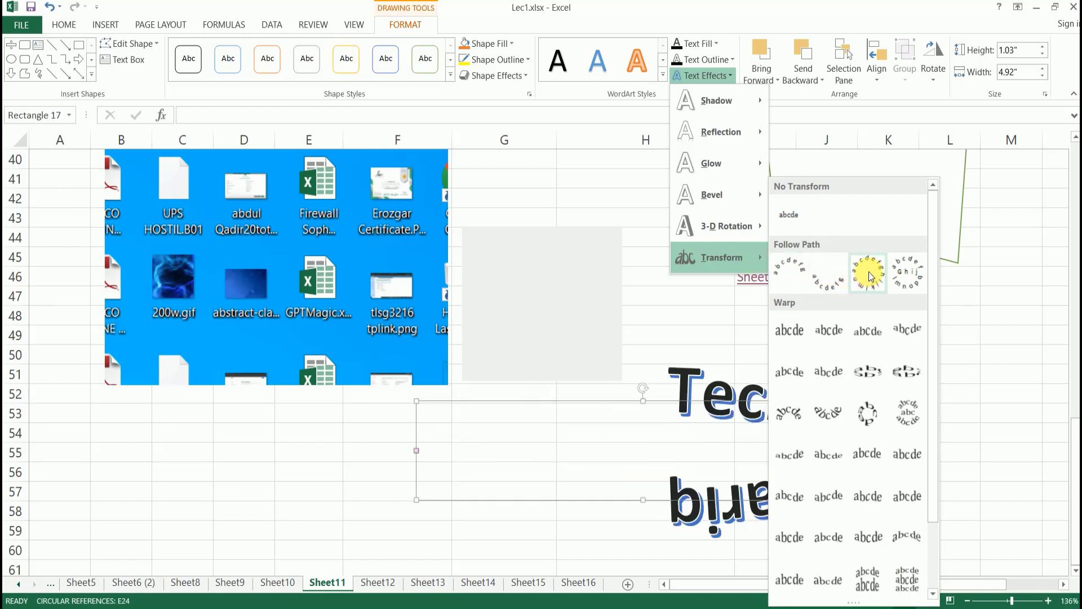
{"action": "left_click", "coordinate": [820, 278]}
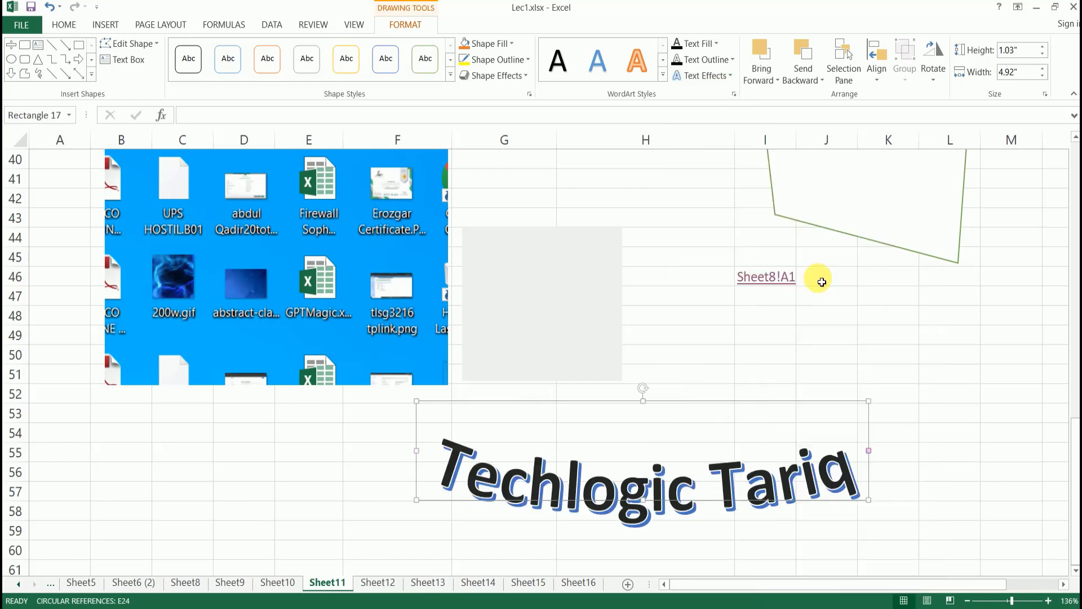
Move the curved WordArt slightly up and to the left, so that it spans columns F to J.
{"action": "left_click", "coordinate": [702, 358]}
{"action": "left_click", "coordinate": [653, 487]}
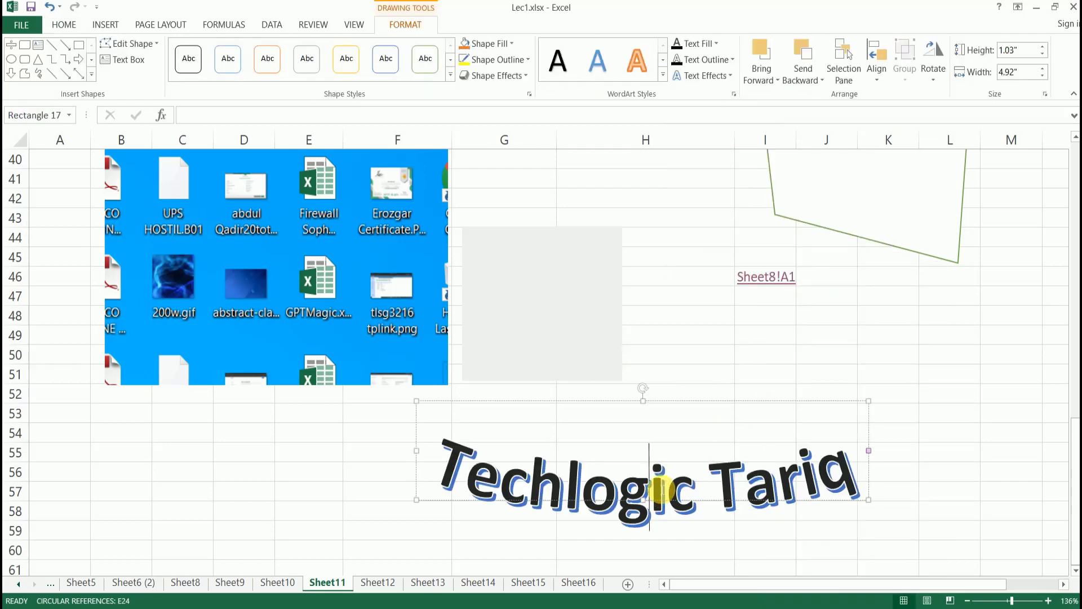
{"action": "left_click_drag", "start_coordinate": [708, 406], "coordinate": [659, 394]}
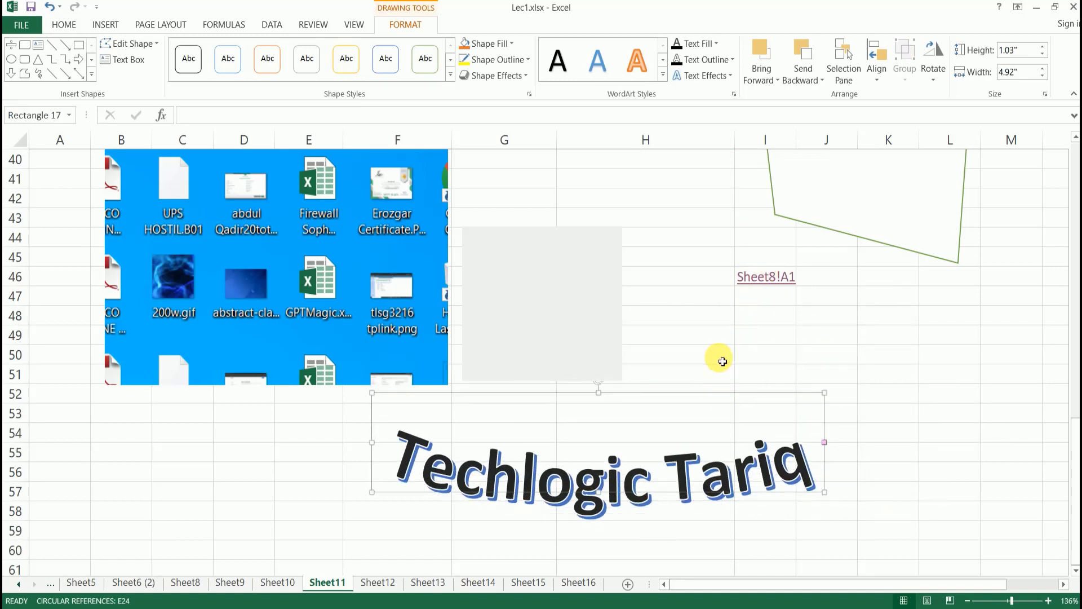
Look at the available signature line options and leave them without inserting a signature line.
{"action": "left_click", "coordinate": [111, 27]}
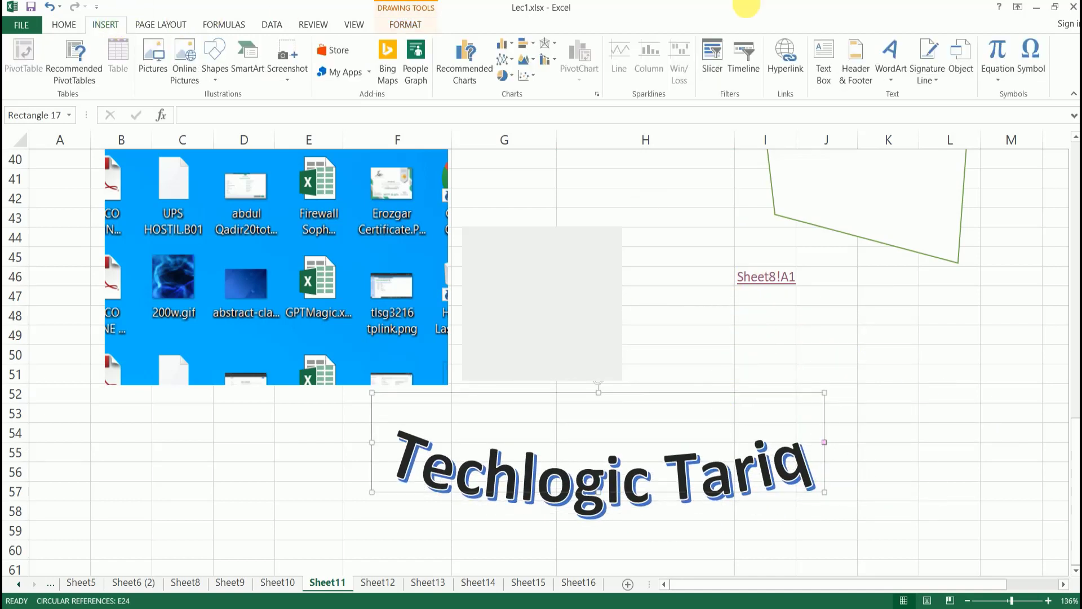
{"action": "left_click", "coordinate": [927, 82]}
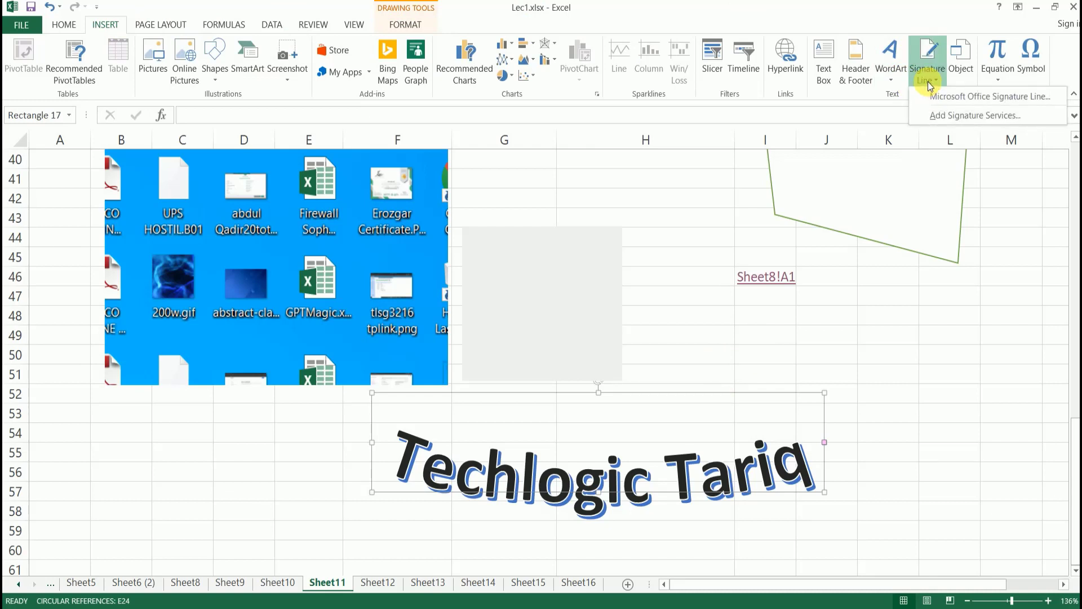
{"action": "left_click", "coordinate": [871, 382]}
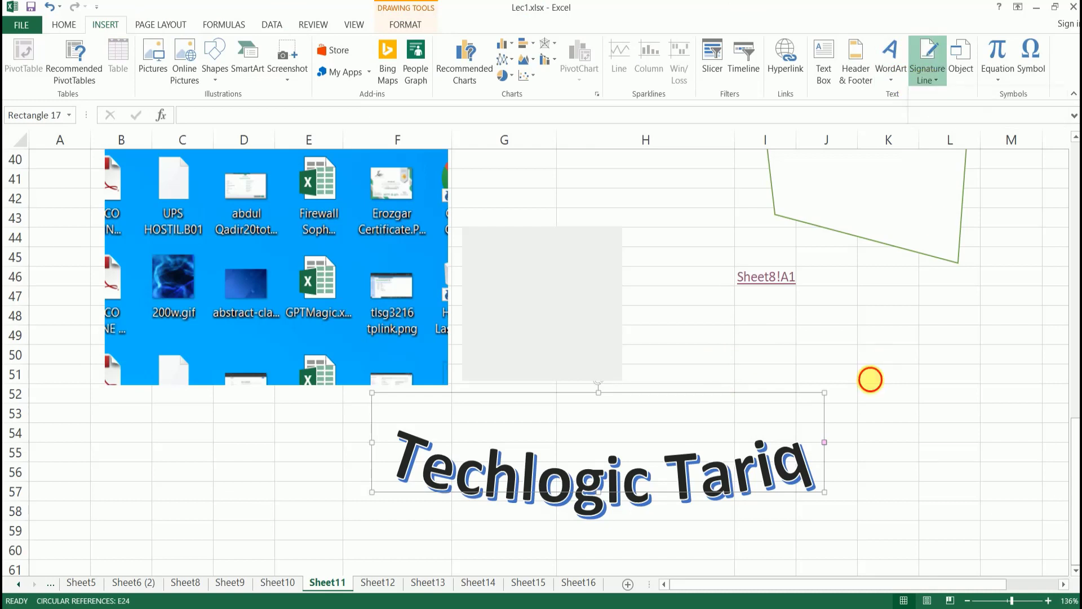
Insert the built-in Binomial Theorem equation into the curved WordArt.
{"action": "left_click", "coordinate": [996, 81]}
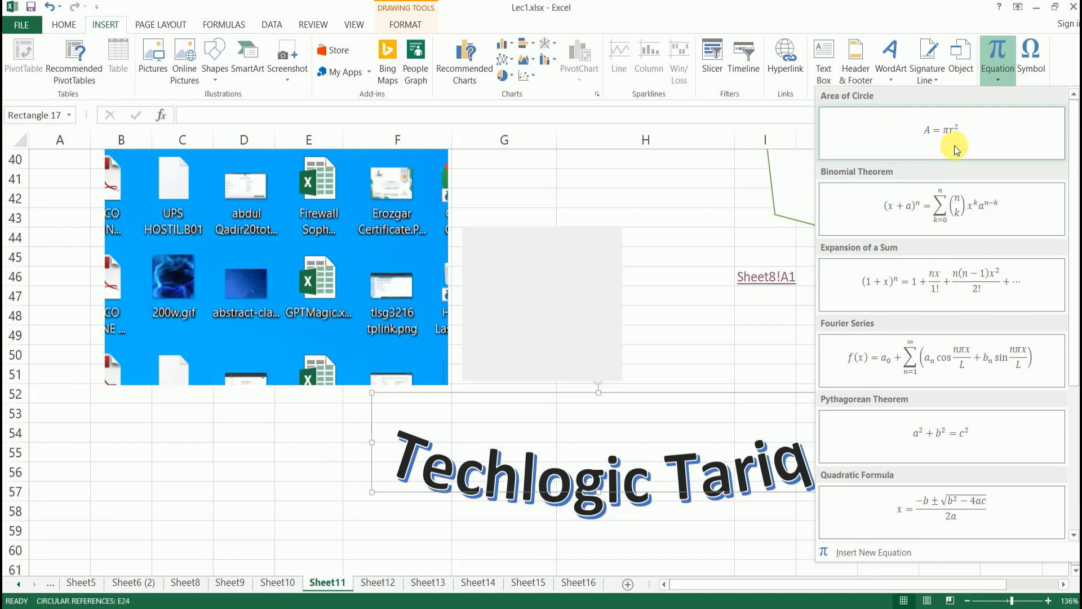
{"action": "left_click", "coordinate": [942, 205]}
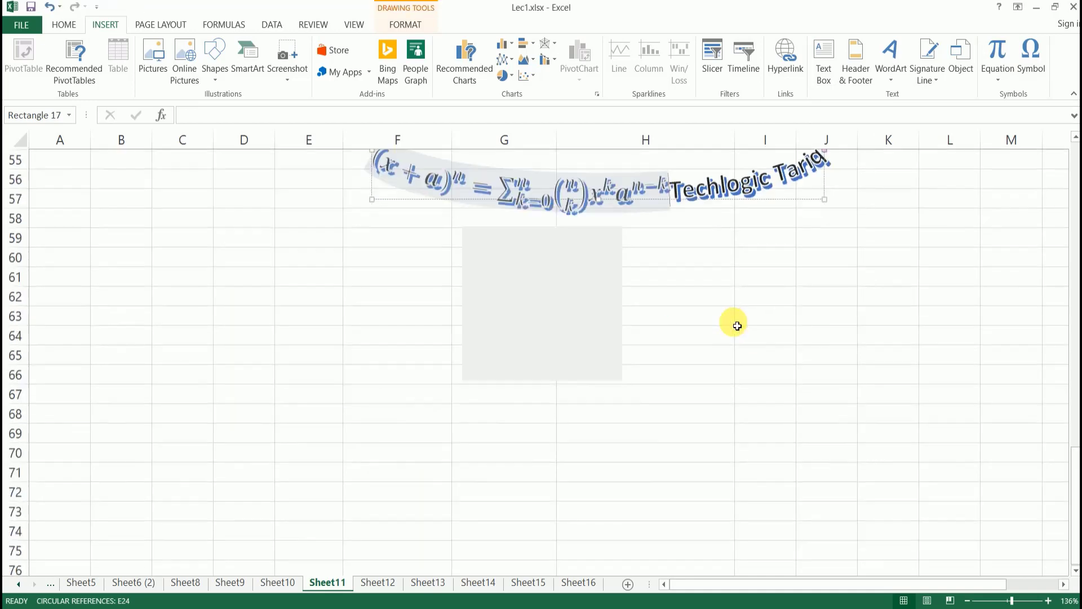
{"action": "left_click", "coordinate": [416, 281]}
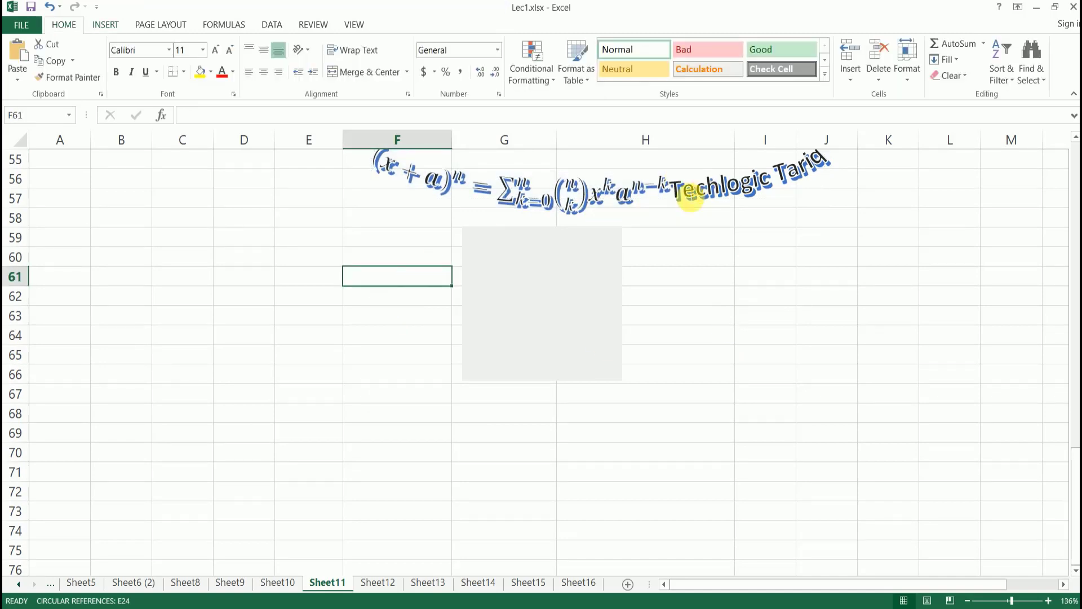
{"action": "left_click", "coordinate": [574, 202]}
{"action": "key", "text": "Delete"}
{"action": "key", "text": "ctrl+z"}
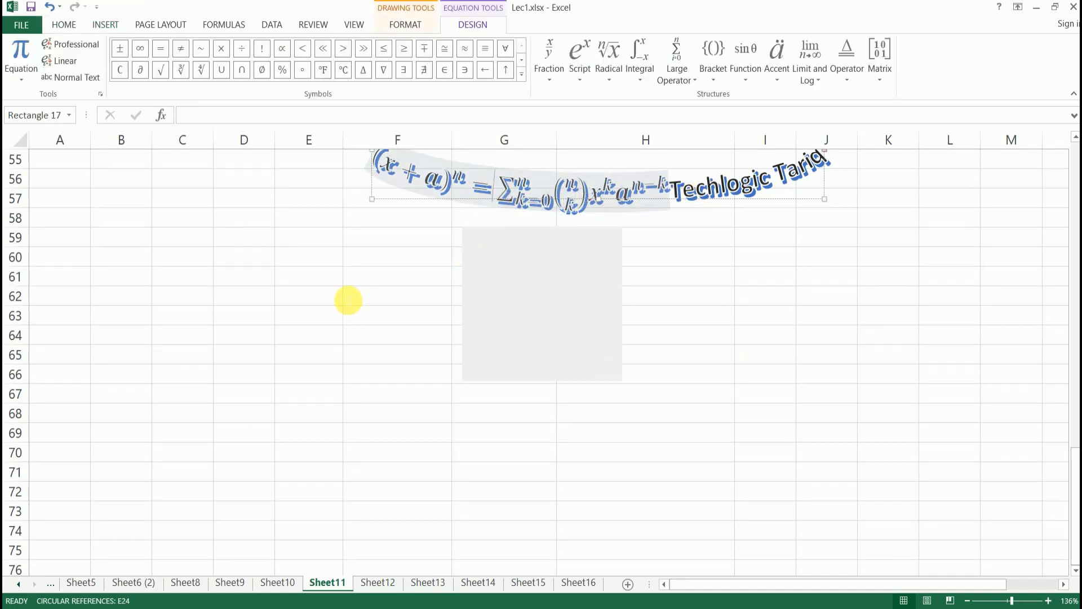
{"action": "left_click", "coordinate": [457, 197]}
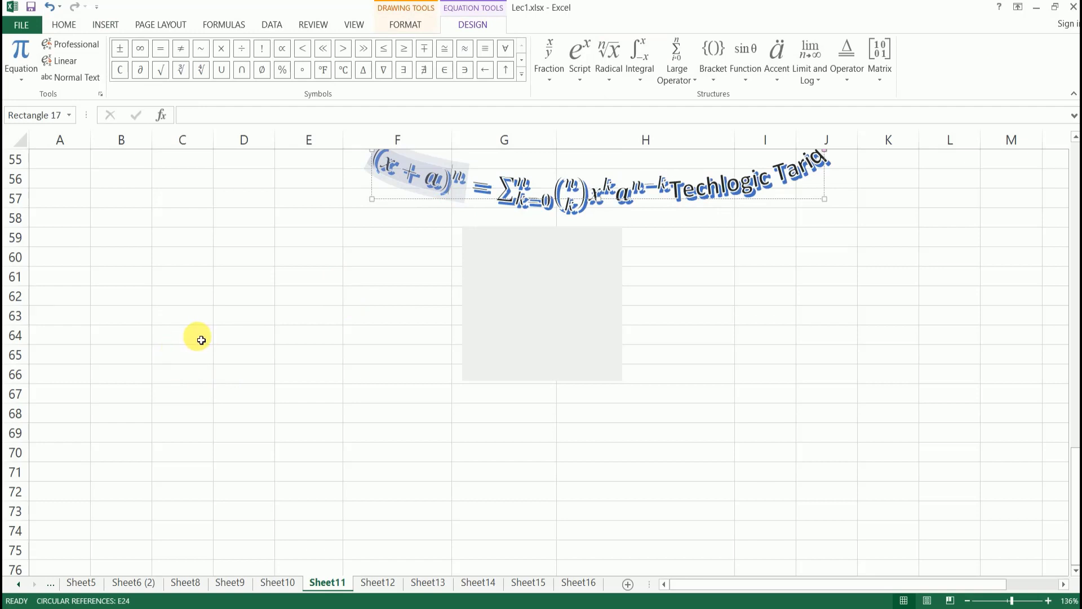
{"action": "left_click", "coordinate": [231, 339]}
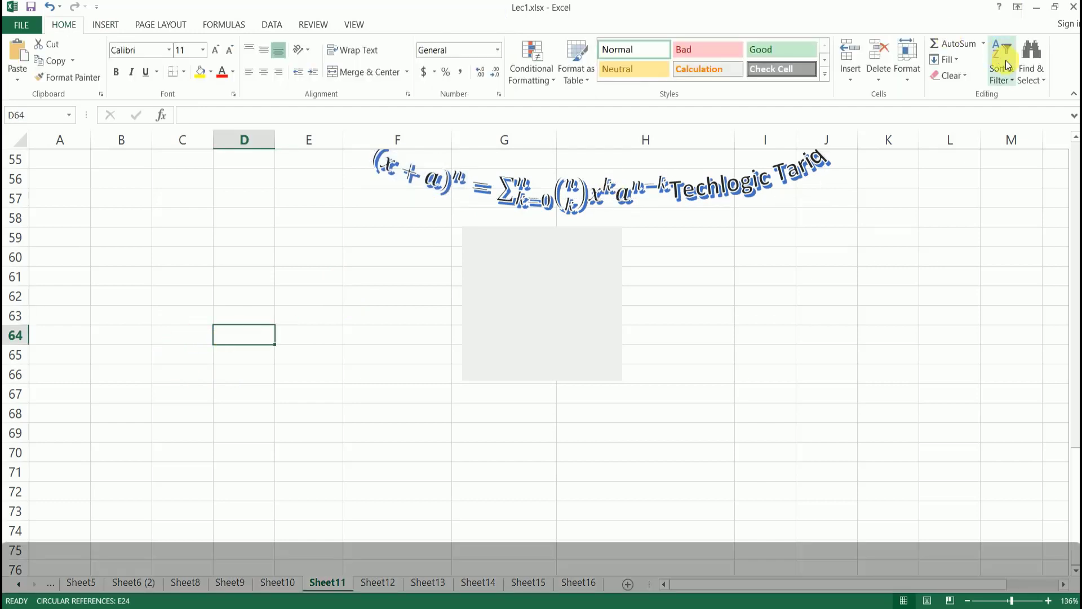
Insert the built-in Binomial Theorem equation as a separate object on the worksheet.
{"action": "left_click", "coordinate": [107, 25]}
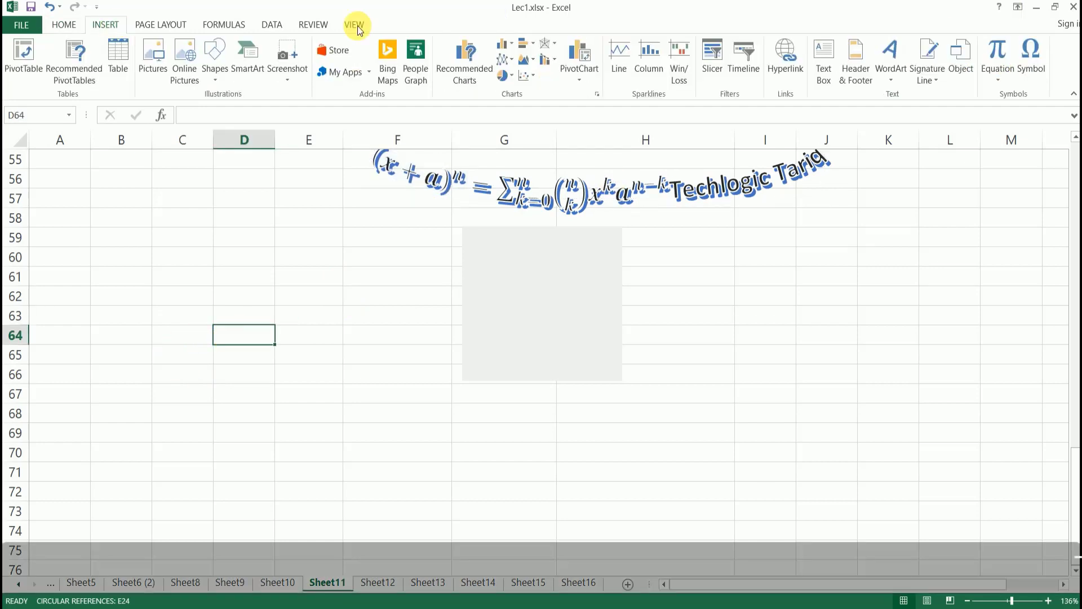
{"action": "left_click", "coordinate": [996, 76]}
{"action": "key", "text": "Escape"}
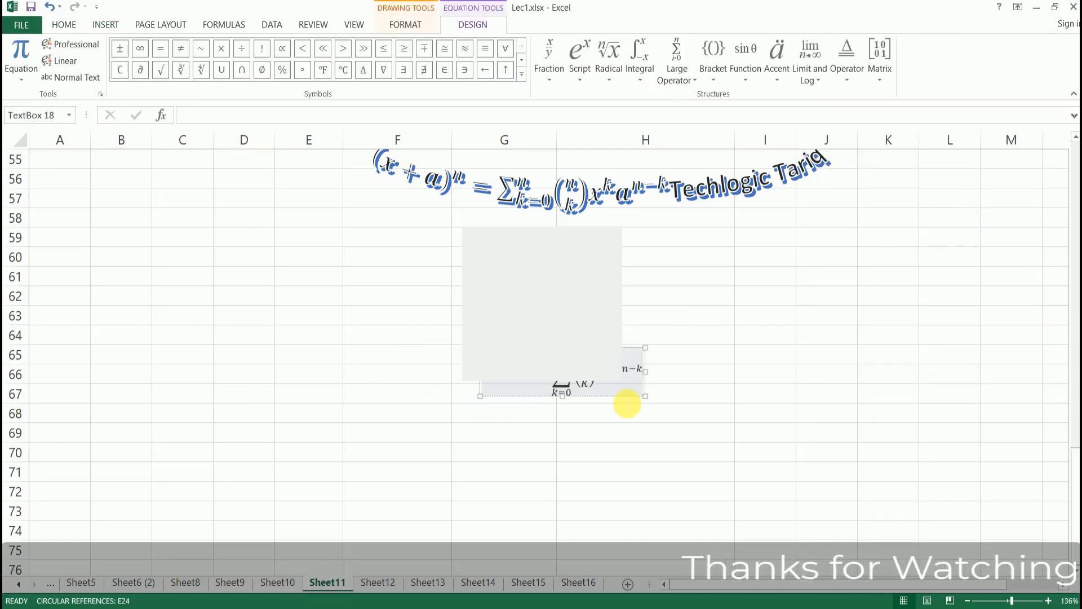
Widen the standalone equation's box and place it across columns A to E, around rows 60 to 63.
{"action": "left_click_drag", "start_coordinate": [625, 396], "coordinate": [821, 345]}
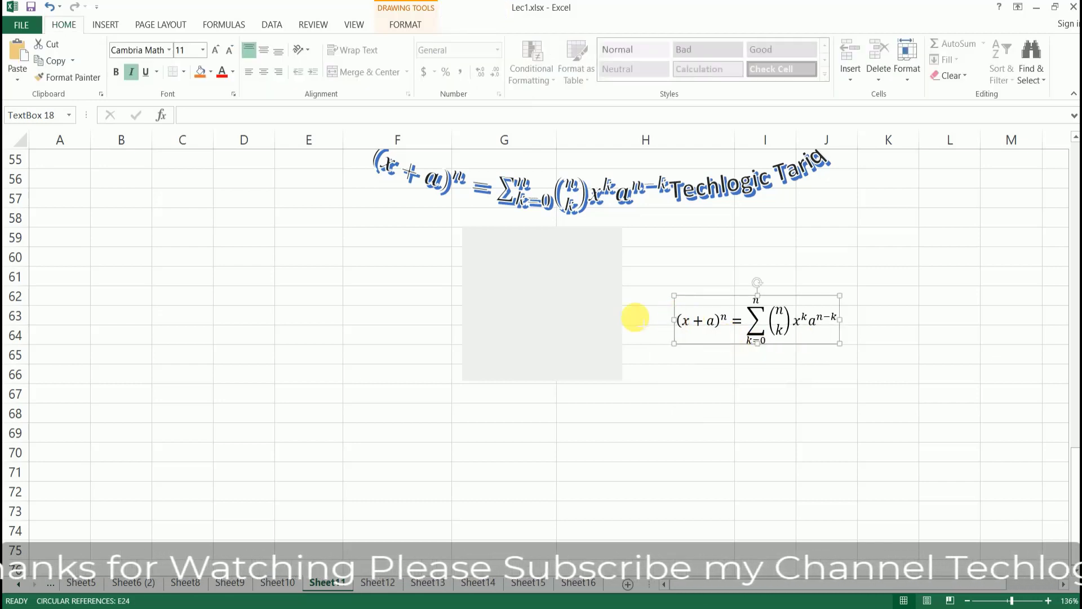
{"action": "left_click_drag", "start_coordinate": [635, 317], "coordinate": [527, 326]}
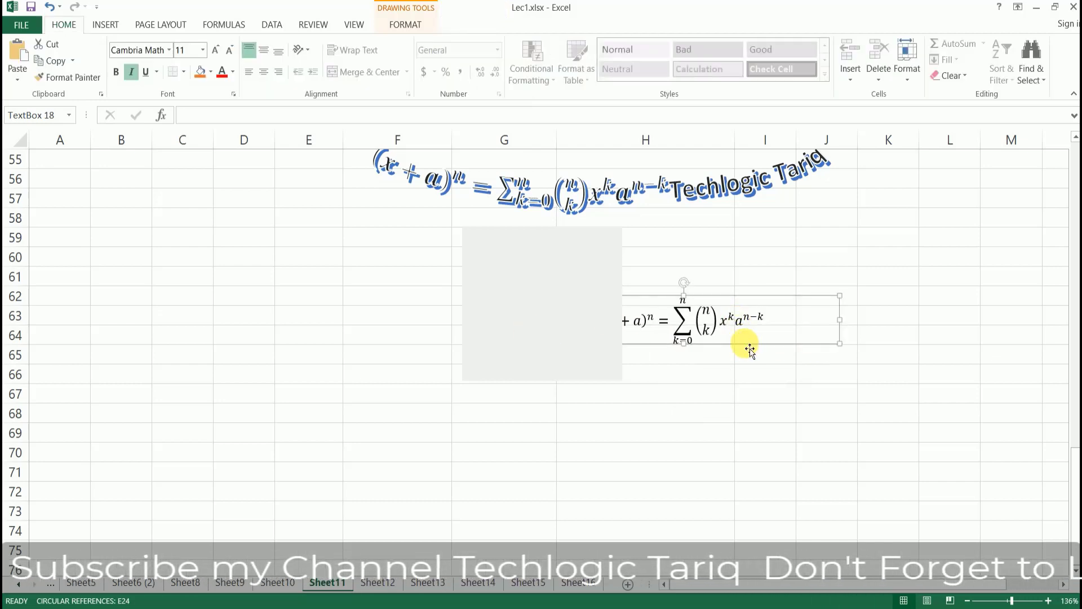
{"action": "left_click_drag", "start_coordinate": [750, 350], "coordinate": [163, 320]}
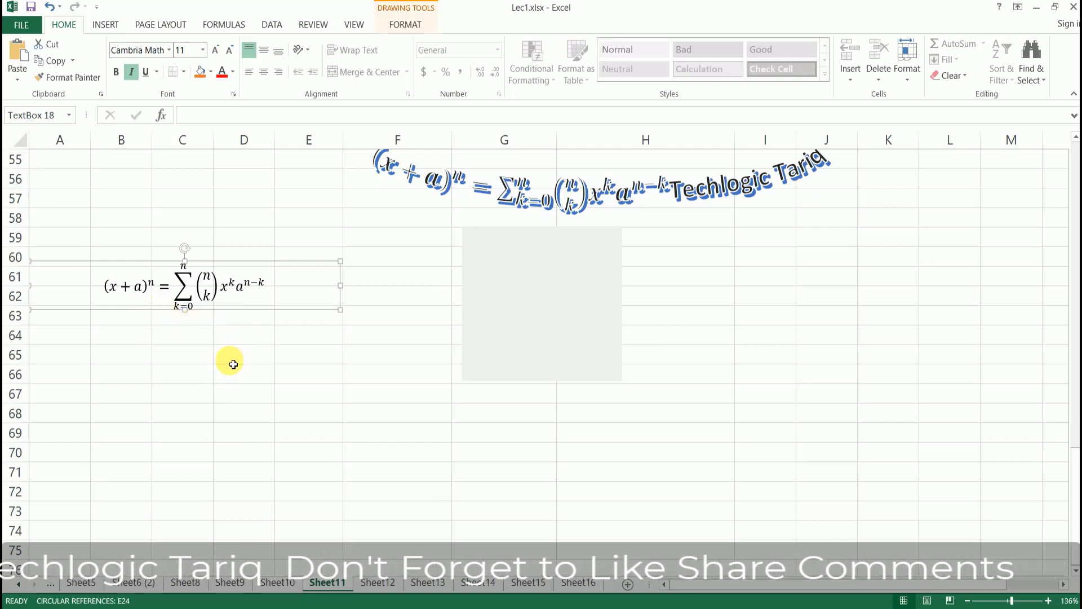
Select individual parts of the standalone equation, ending with the a^(n−k) term, without changing them.
{"action": "double_click", "coordinate": [135, 287]}
{"action": "left_click_drag", "start_coordinate": [139, 291], "coordinate": [165, 287]}
{"action": "left_click", "coordinate": [192, 288]}
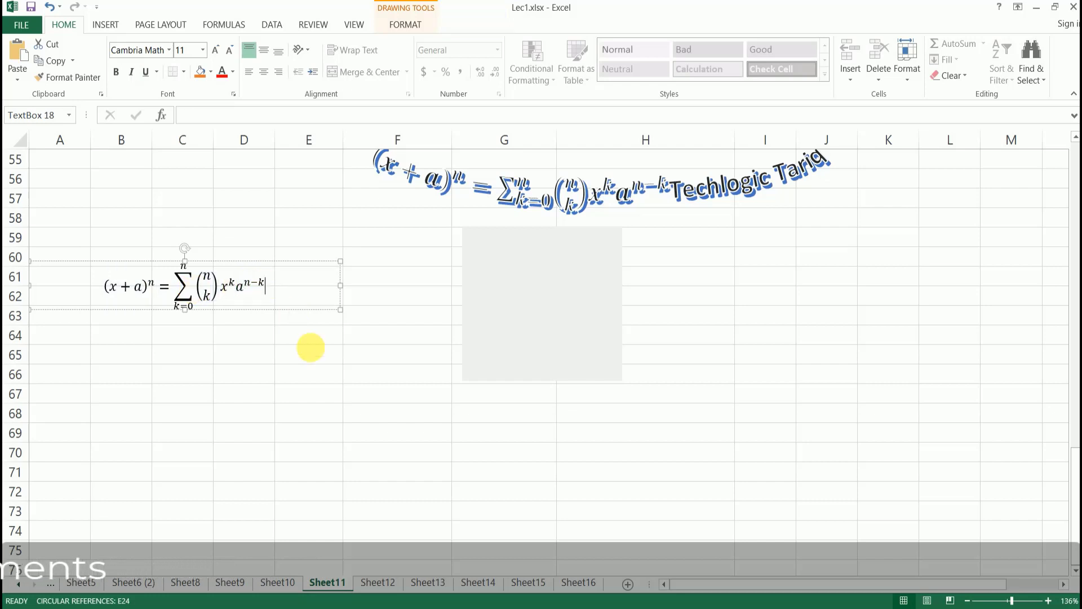
{"action": "left_click", "coordinate": [310, 348]}
{"action": "left_click", "coordinate": [250, 290]}
{"action": "left_click", "coordinate": [248, 287]}
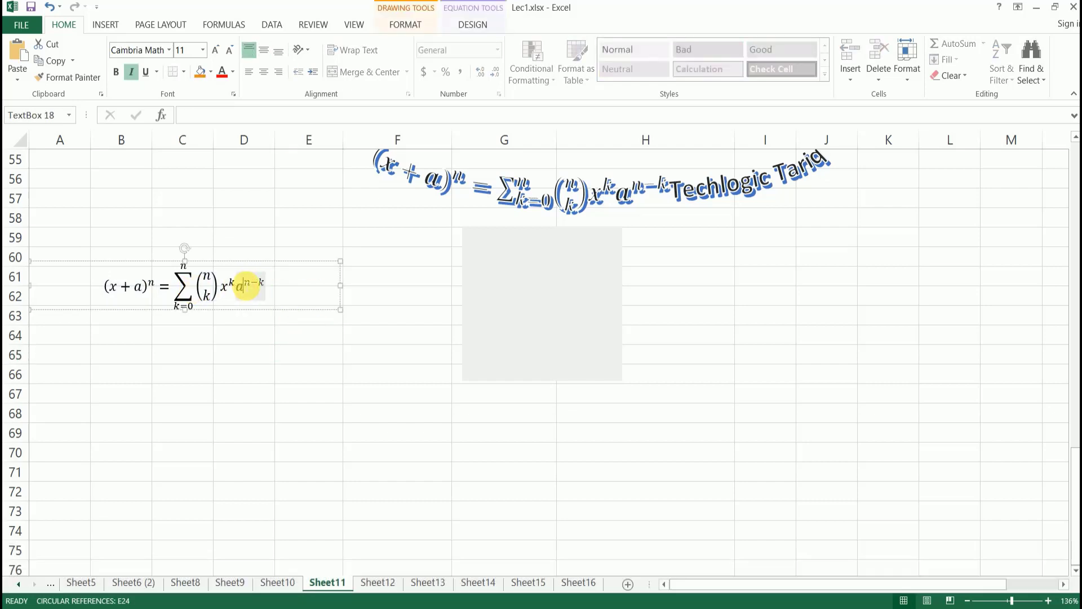
Look through the built-in equations, from Area of Circle to Trig Identity 2, without inserting another one.
{"action": "left_click", "coordinate": [109, 24]}
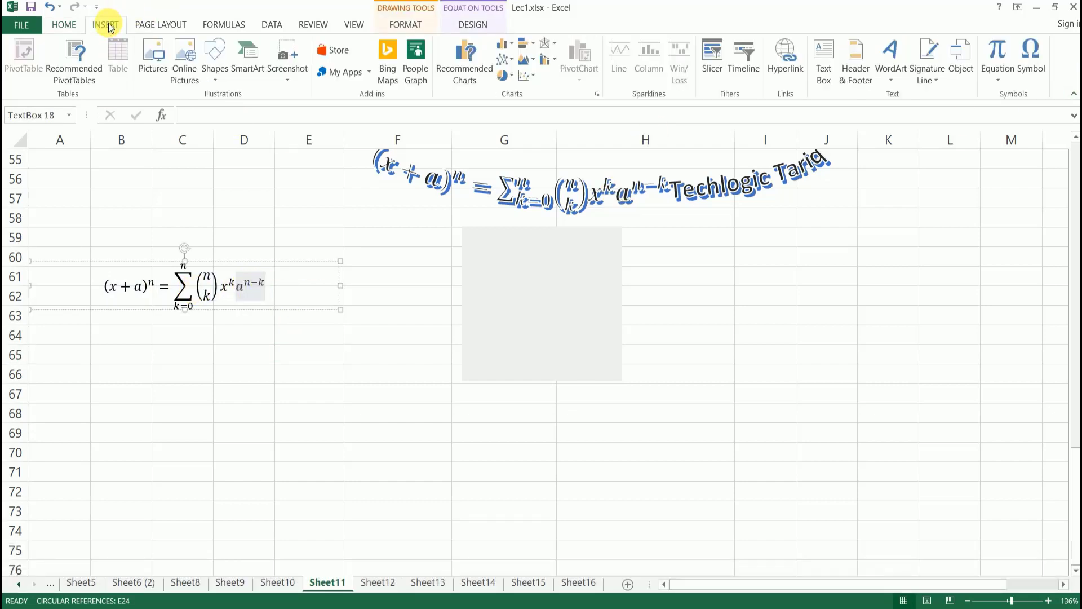
{"action": "left_click", "coordinate": [1000, 75]}
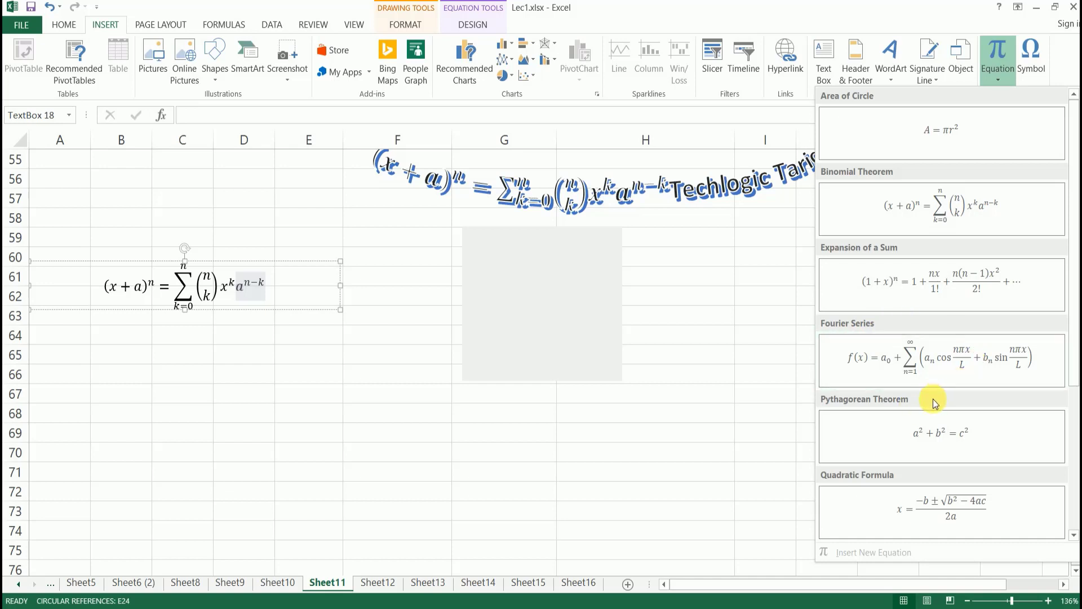
{"action": "scroll", "coordinate": [954, 435], "scroll_direction": "down", "scroll_amount": 3}
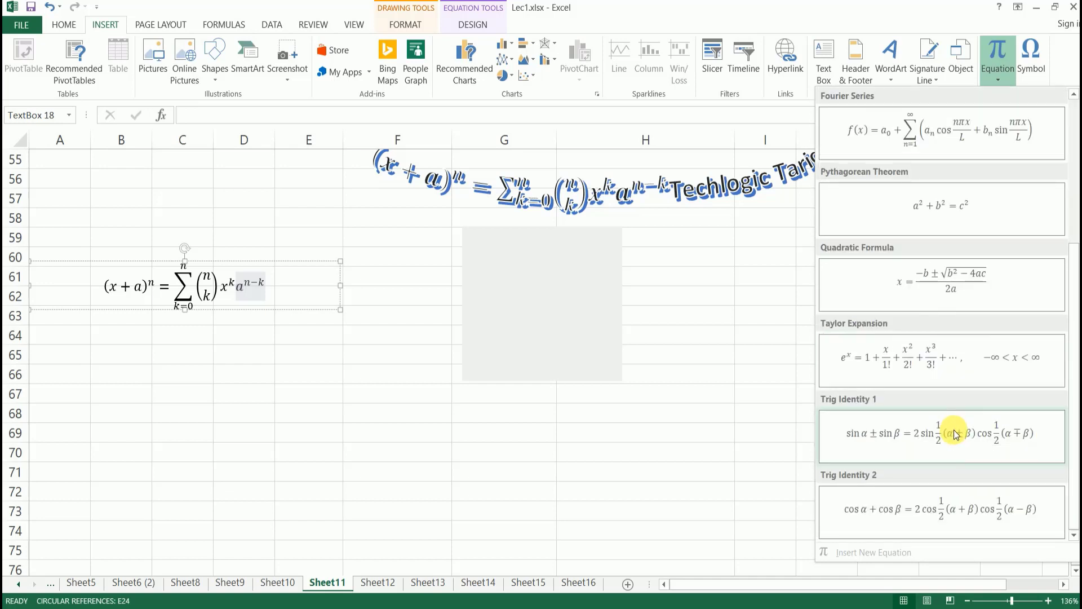
{"action": "scroll", "coordinate": [954, 435], "scroll_direction": "up", "scroll_amount": 3}
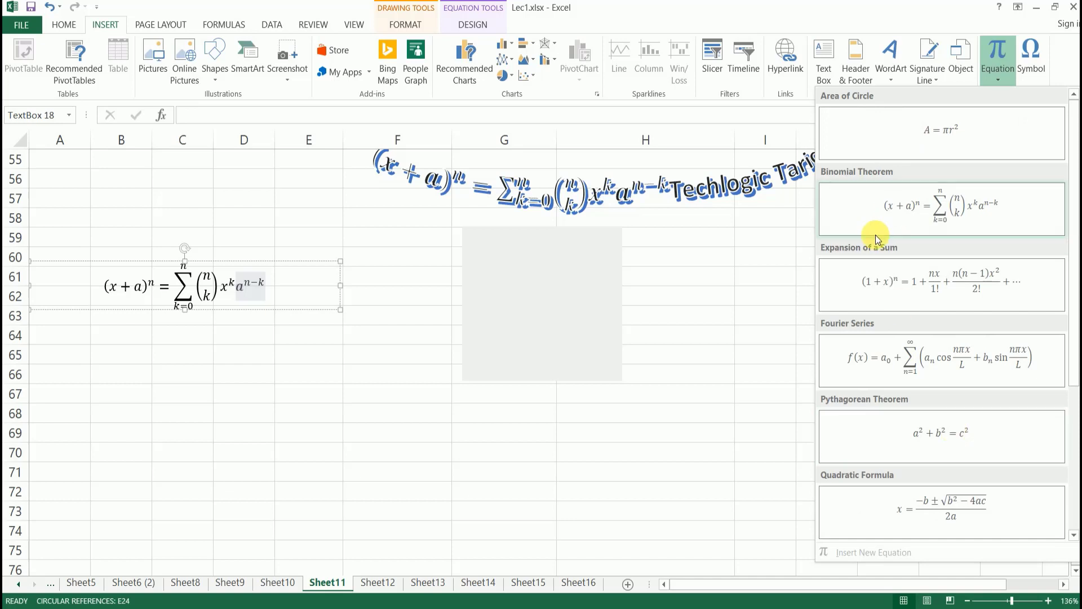
{"action": "left_click", "coordinate": [231, 384]}
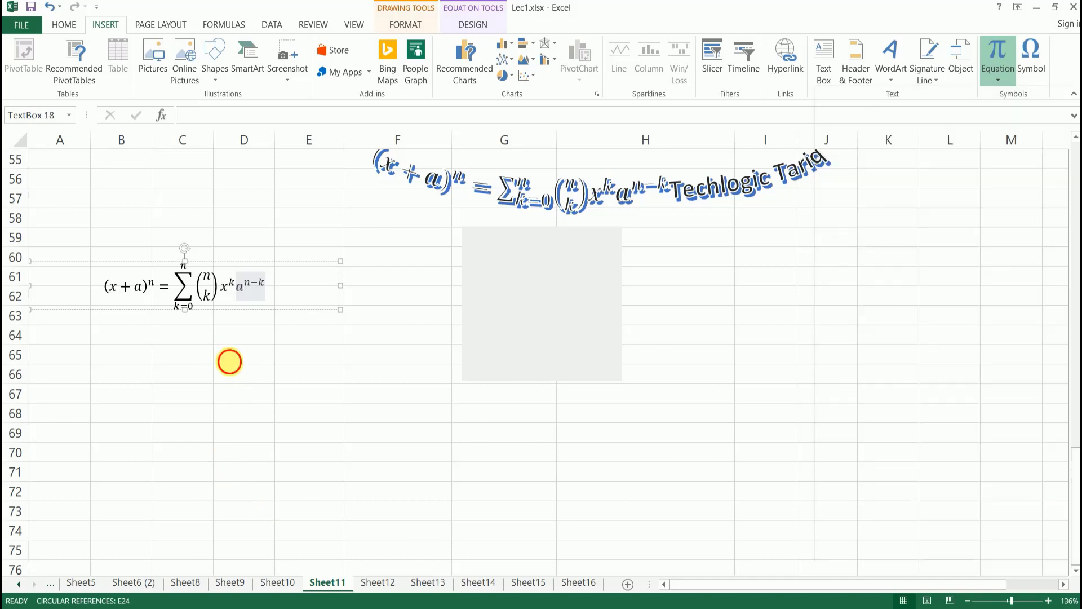
Insert the Trade Mark Sign symbol (character code 2122) into cell D66.
{"action": "left_click", "coordinate": [233, 376]}
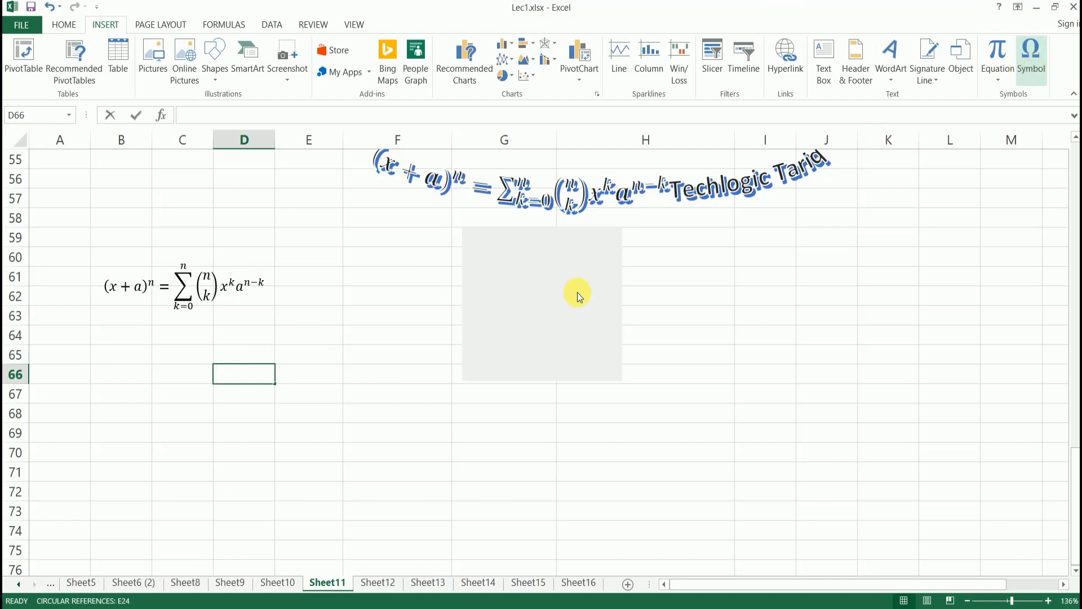
{"action": "left_click", "coordinate": [1045, 80]}
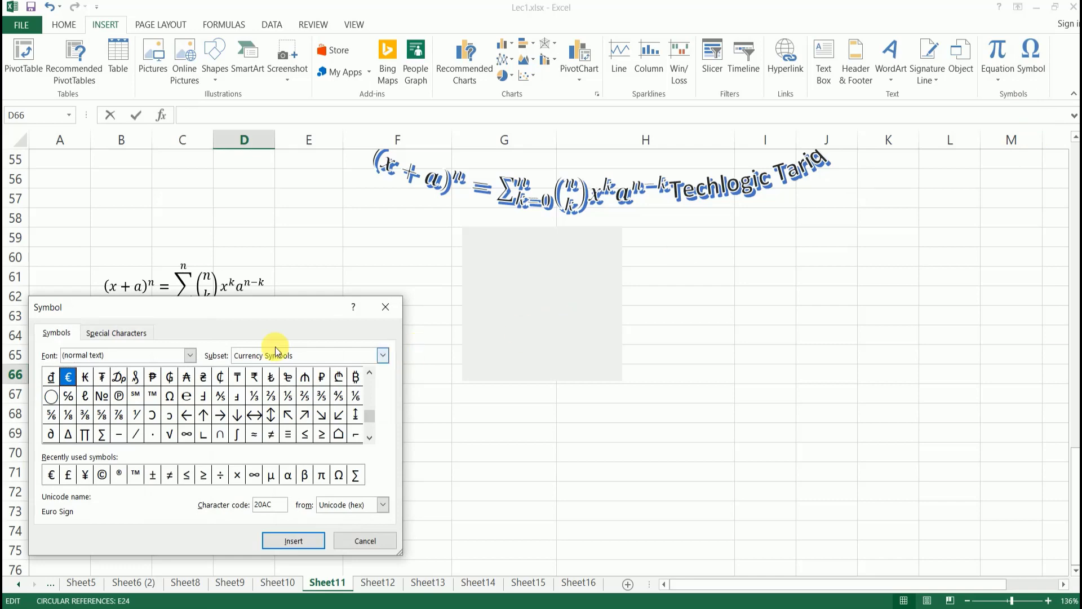
{"action": "left_click_drag", "start_coordinate": [163, 312], "coordinate": [810, 90]}
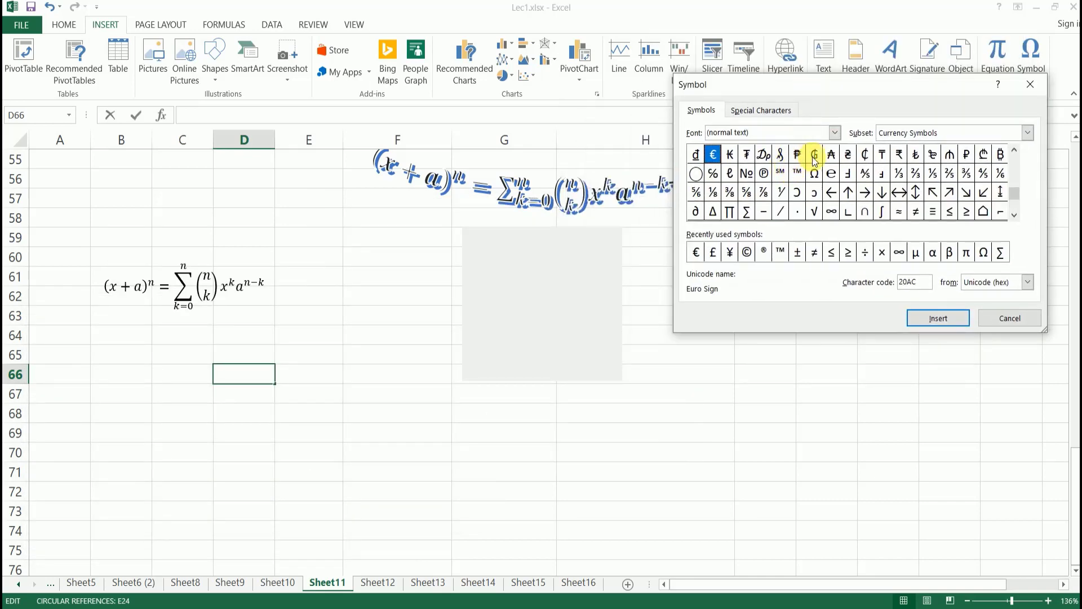
{"action": "left_click", "coordinate": [798, 173]}
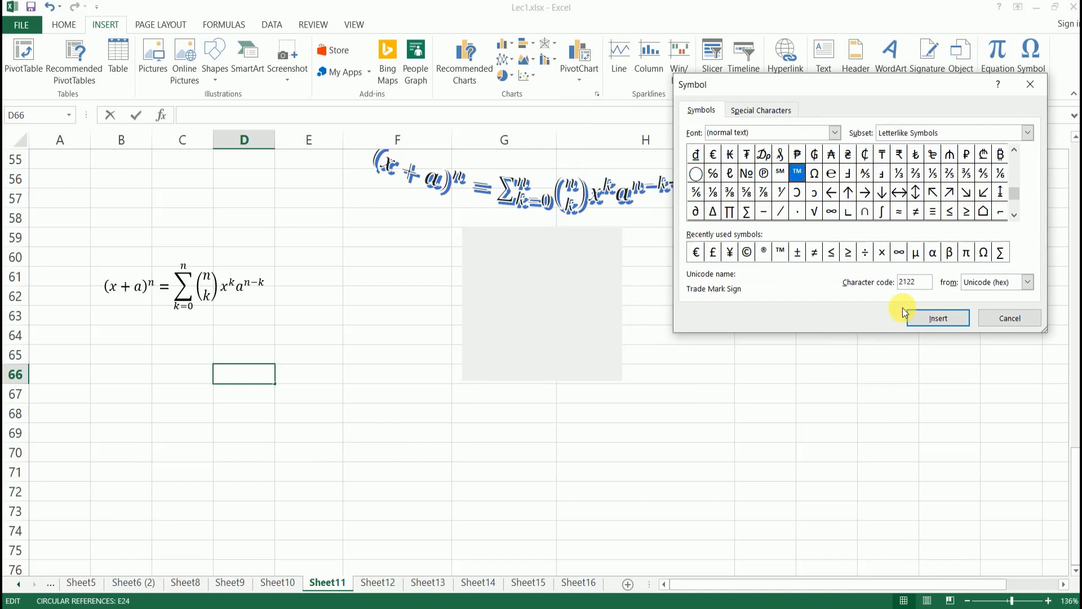
{"action": "left_click", "coordinate": [930, 319]}
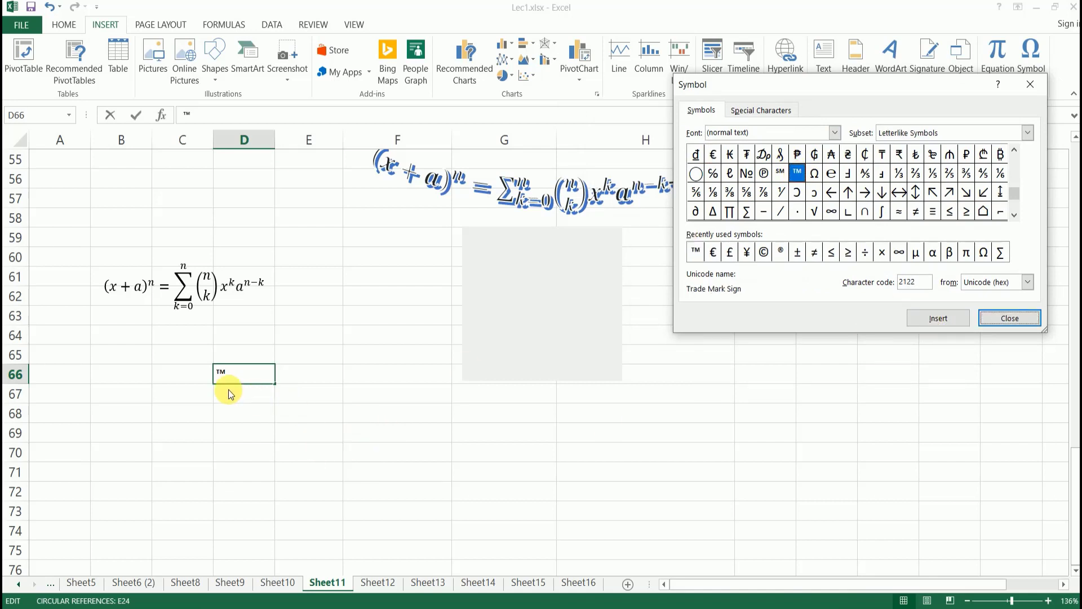
Add the Upwards Arrow, Left Right Arrow and ⅝ fraction symbols after the trade mark sign in D66.
{"action": "left_click", "coordinate": [848, 192]}
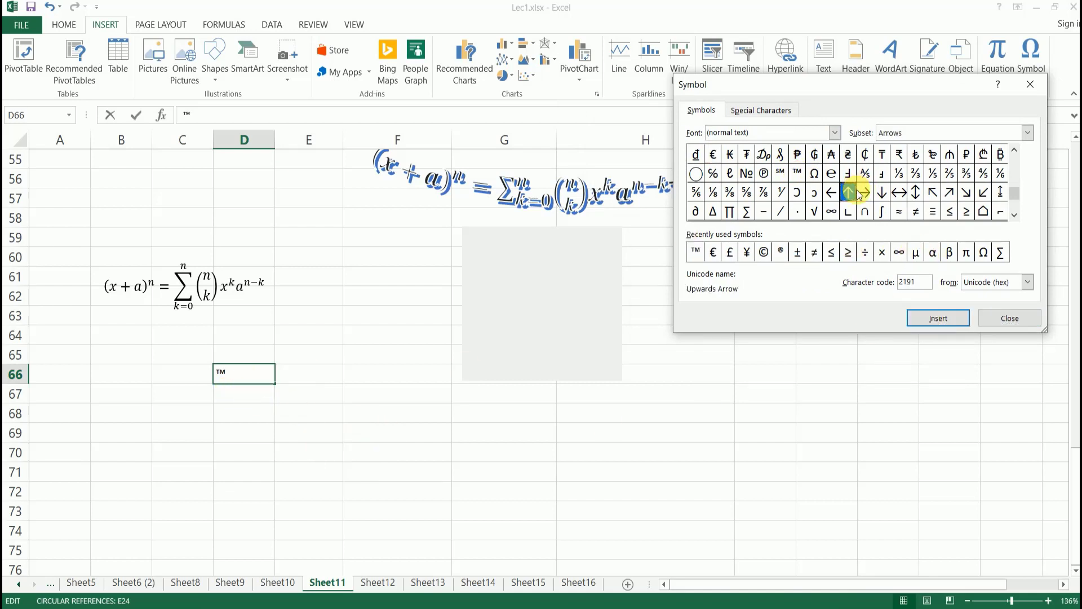
{"action": "left_click", "coordinate": [938, 319]}
{"action": "left_click", "coordinate": [899, 192]}
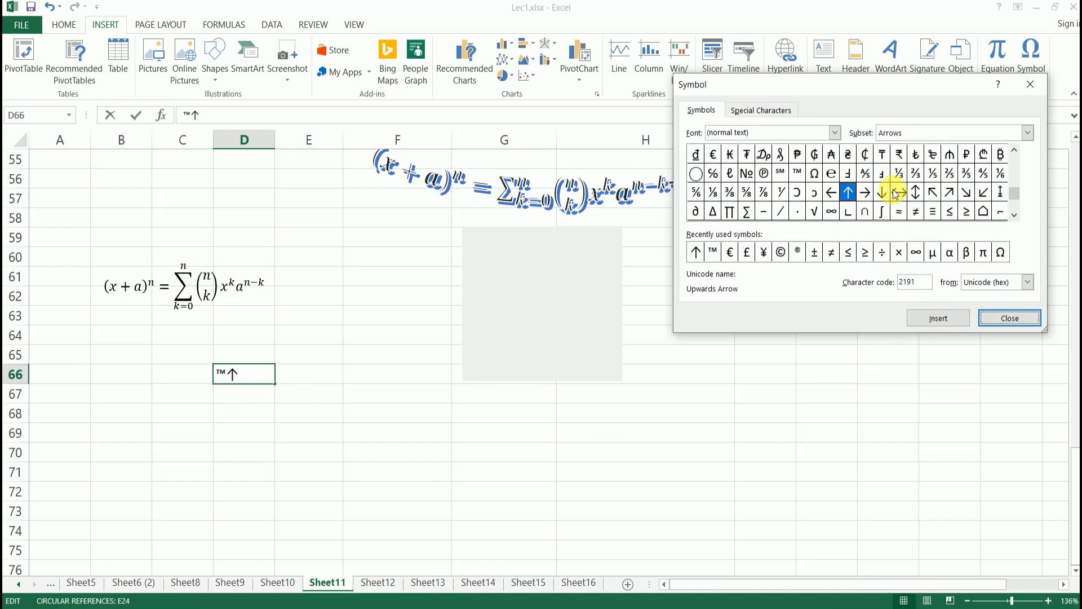
{"action": "left_click", "coordinate": [939, 319]}
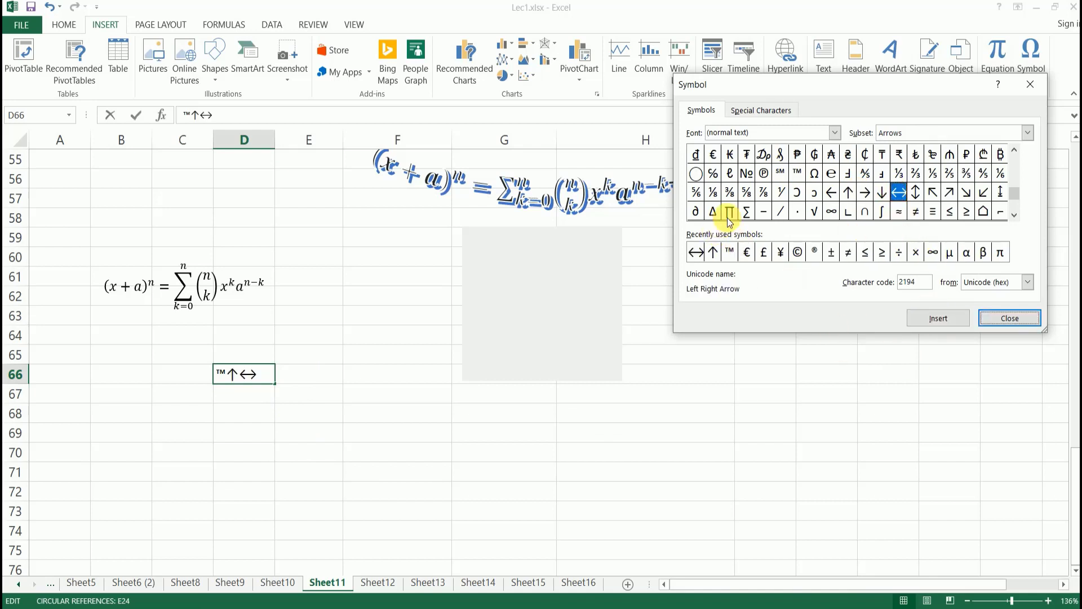
{"action": "left_click", "coordinate": [747, 193]}
{"action": "left_click", "coordinate": [938, 318]}
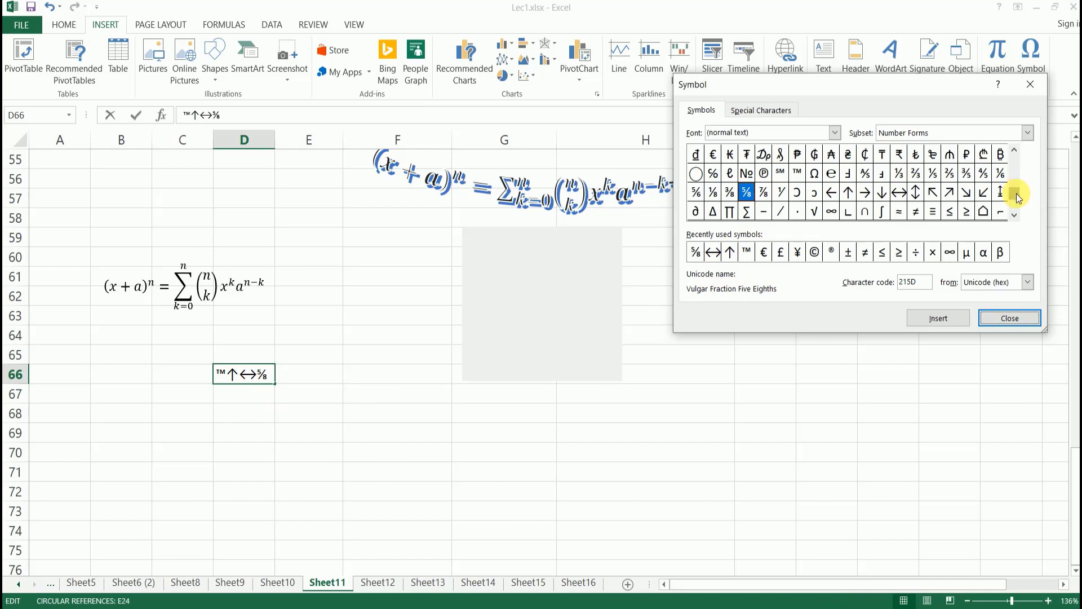
Browse the available characters from the Arabic forms back to Basic Latin and check the font choices.
{"action": "left_click", "coordinate": [1020, 219]}
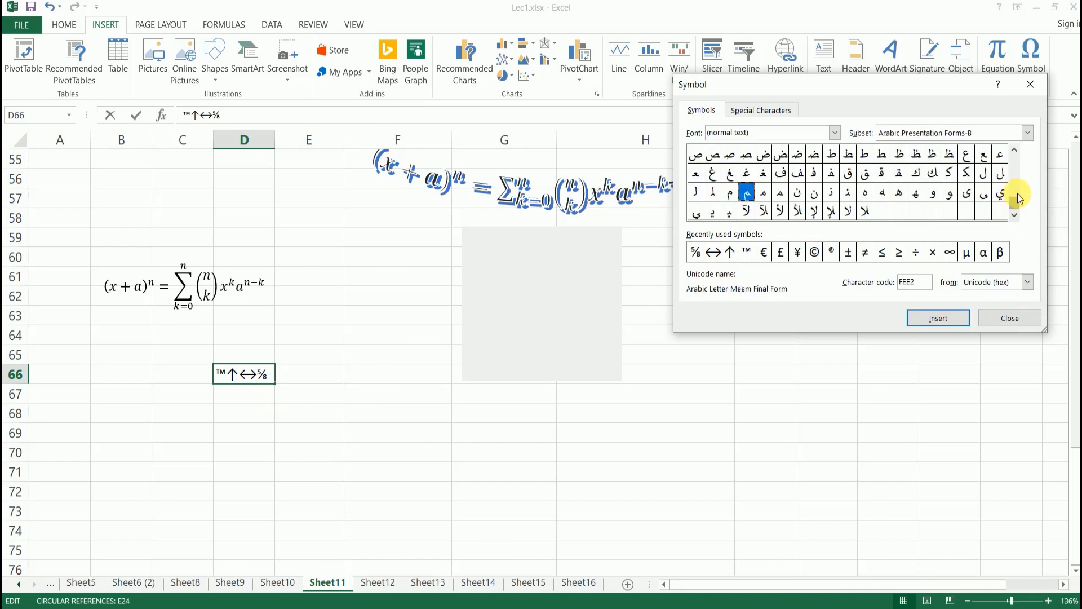
{"action": "left_click_drag", "start_coordinate": [1014, 152], "coordinate": [1013, 151]}
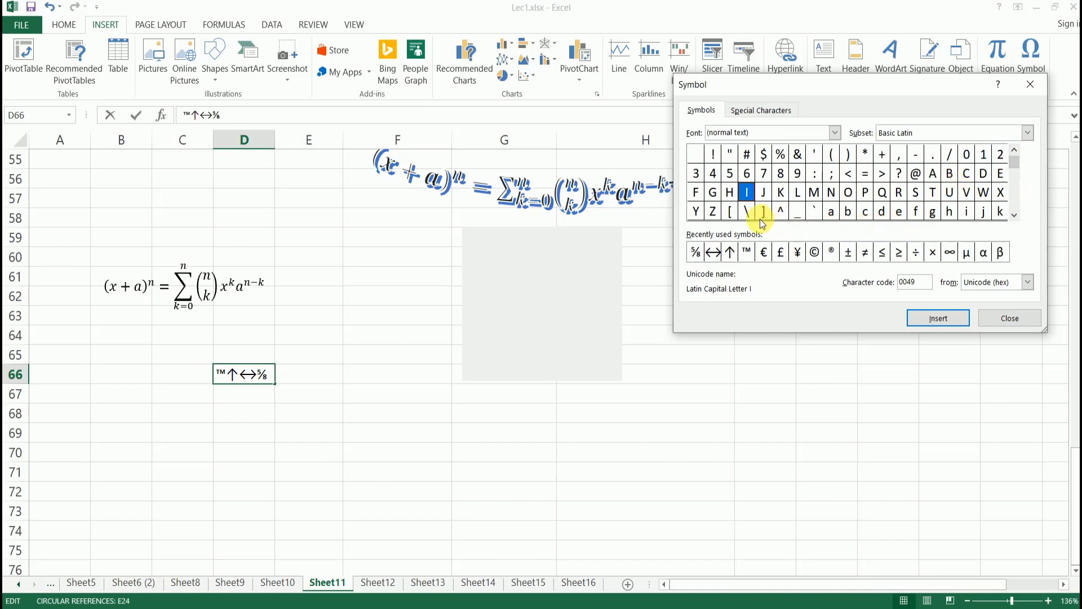
{"action": "left_click", "coordinate": [835, 135]}
{"action": "left_click", "coordinate": [834, 137]}
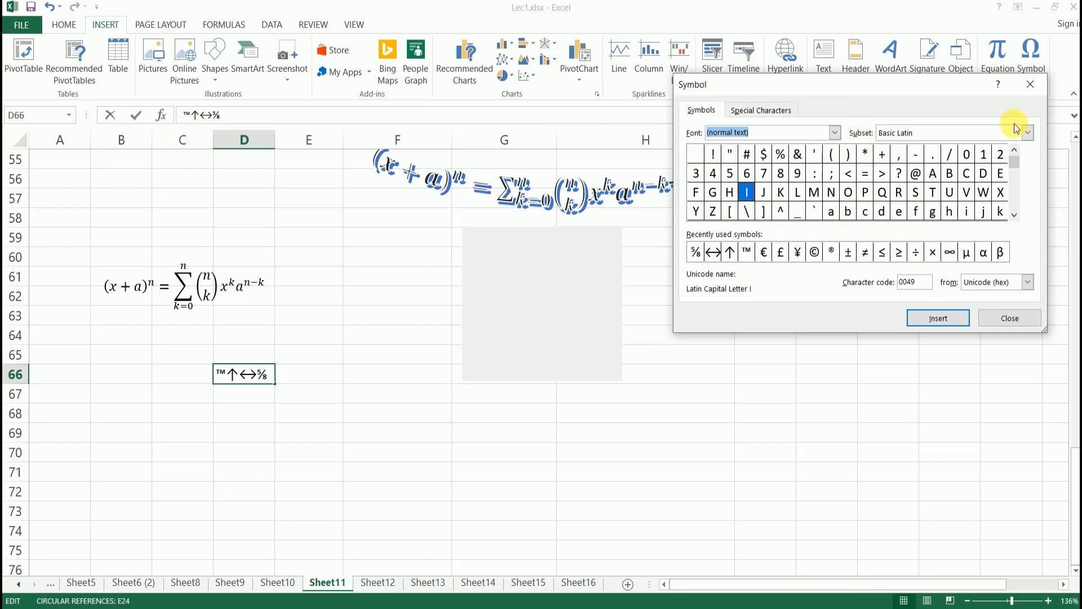
Look through the Latin Extended-A, Cyrillic and Hebrew subsets of the normal text symbols.
{"action": "left_click", "coordinate": [1018, 134]}
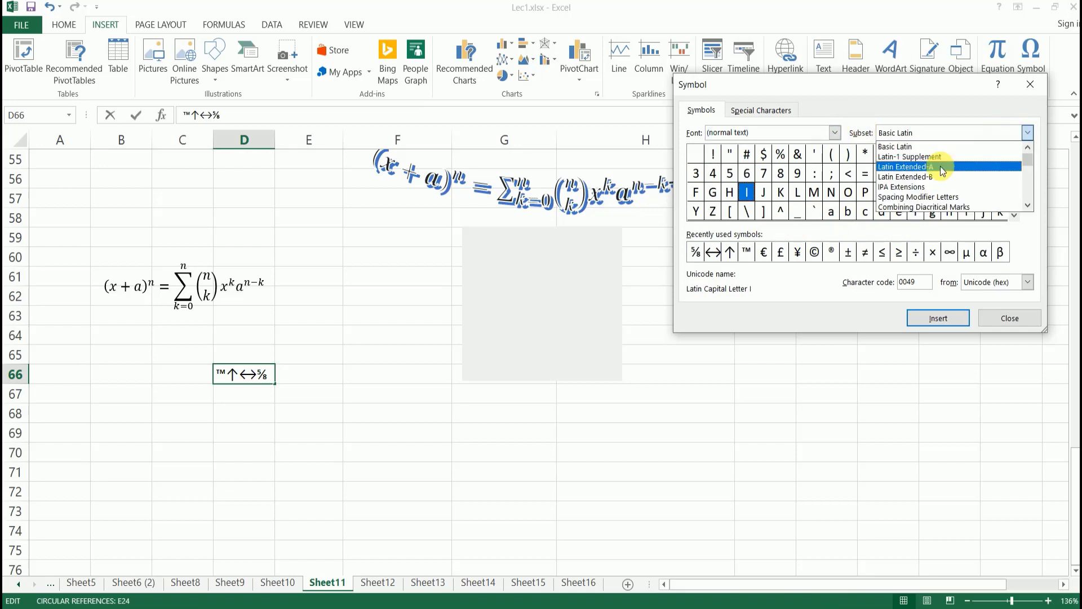
{"action": "left_click", "coordinate": [940, 167]}
{"action": "left_click", "coordinate": [1027, 133]}
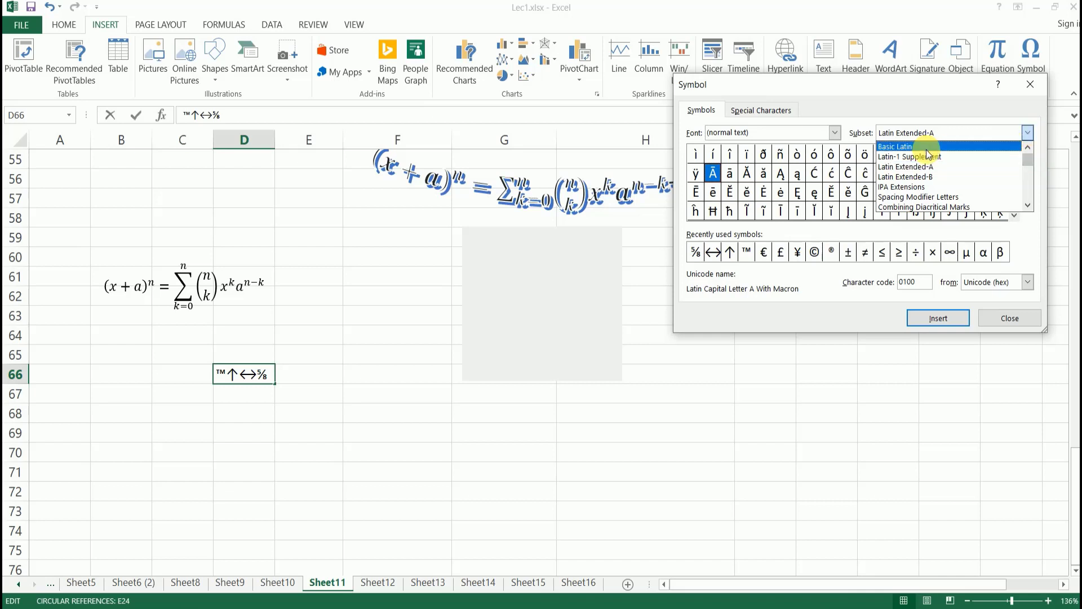
{"action": "left_click", "coordinate": [1027, 206]}
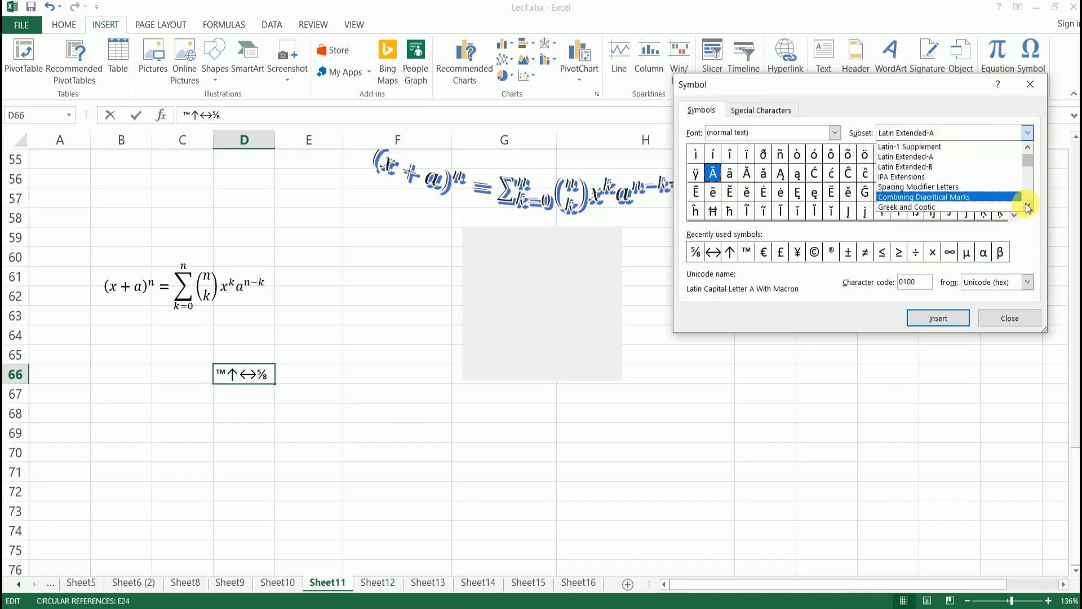
{"action": "left_click", "coordinate": [902, 187]}
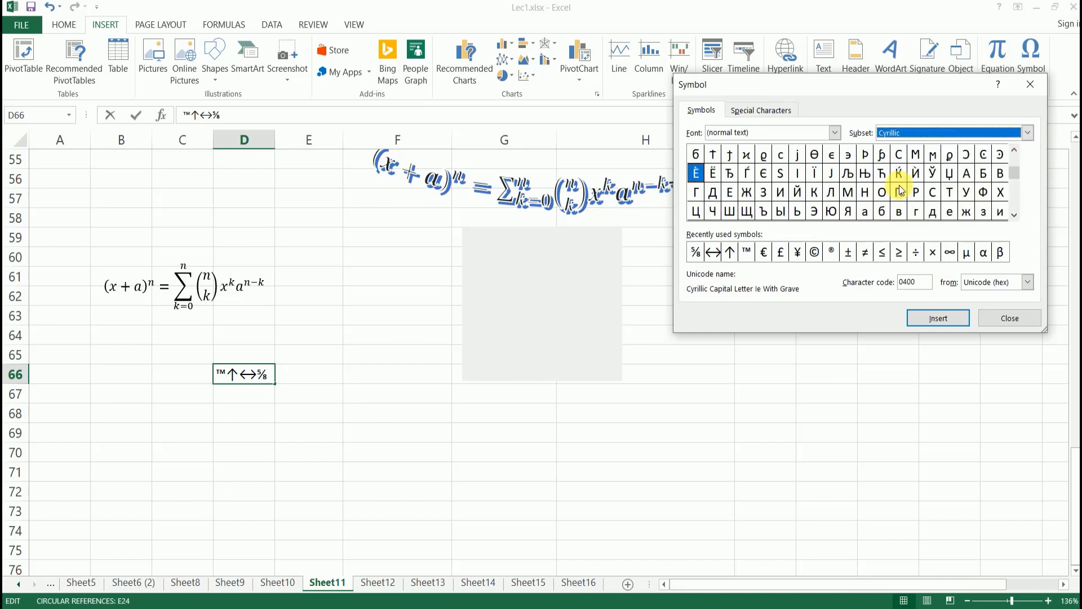
{"action": "left_click", "coordinate": [1028, 134]}
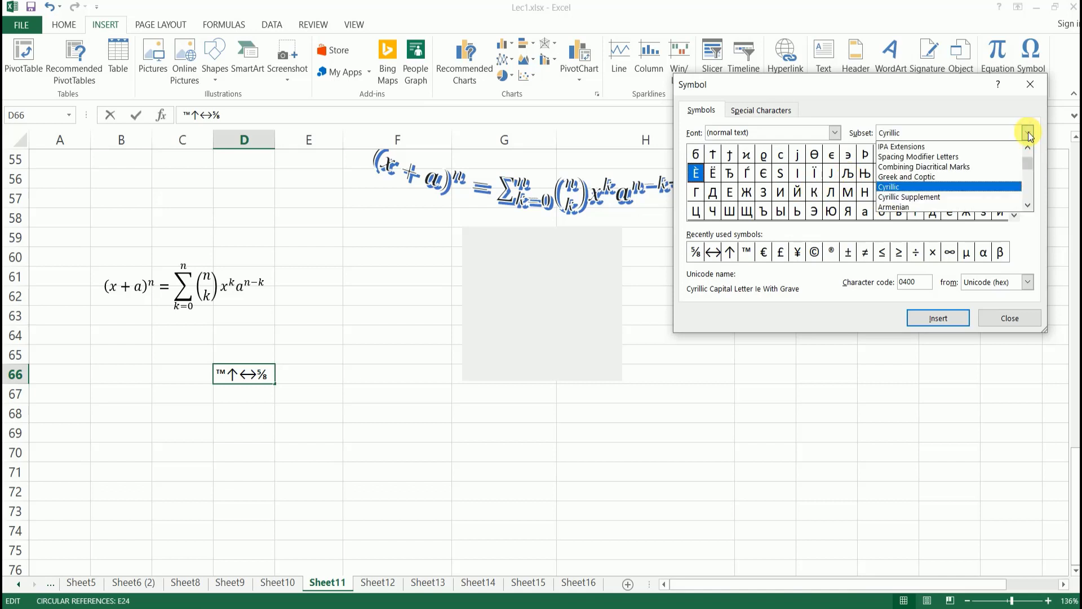
{"action": "left_click", "coordinate": [1028, 204]}
{"action": "left_click", "coordinate": [944, 197]}
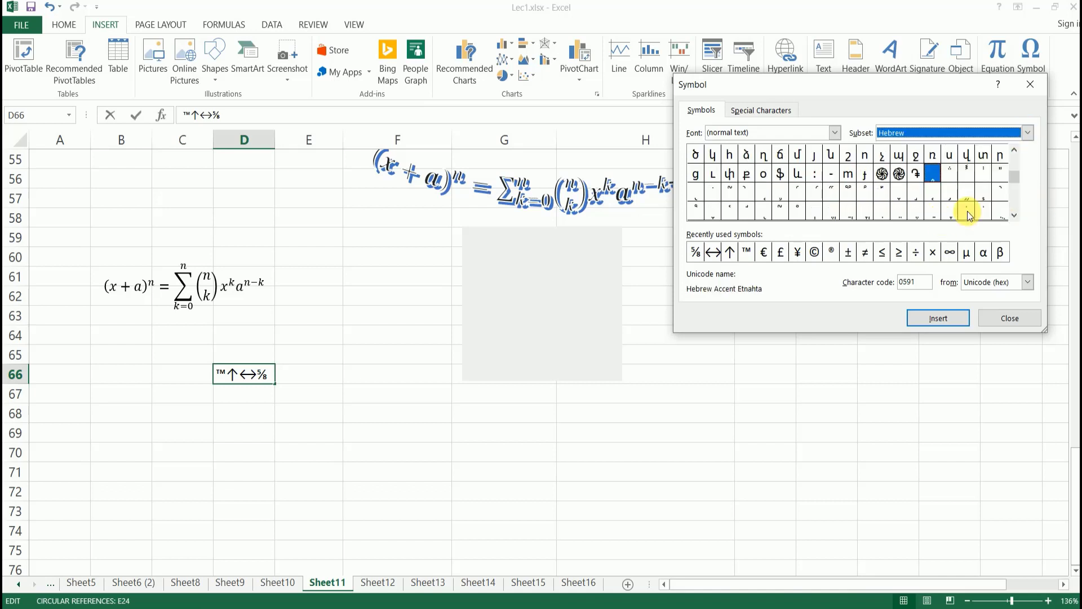
Add the Armenian wheel-shaped symbol (character code 058D) after the ⅝ fraction in D66 and finish inserting symbols.
{"action": "left_click", "coordinate": [882, 176]}
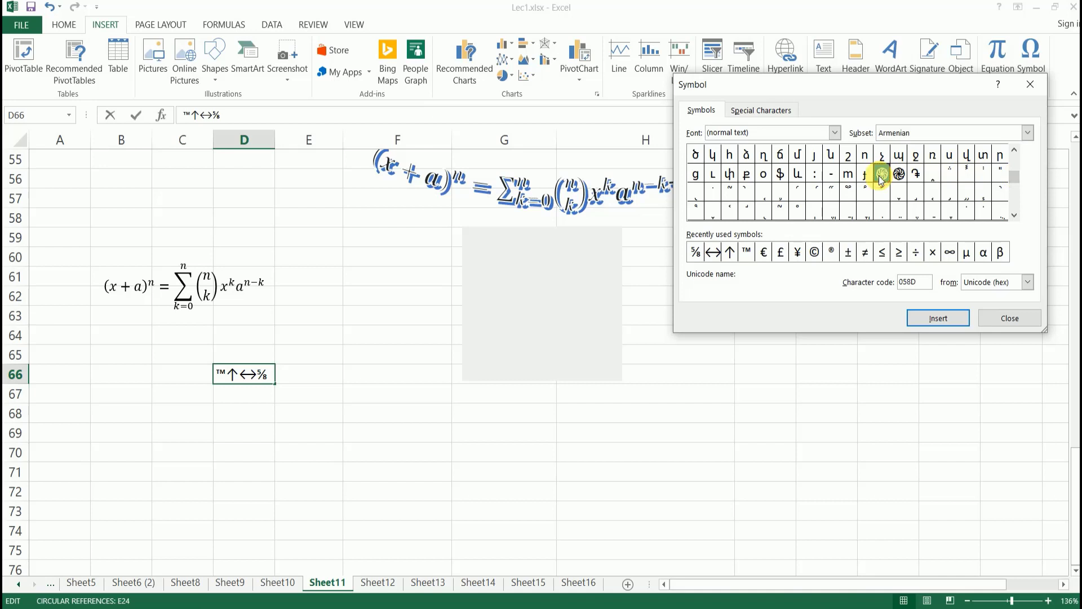
{"action": "left_click", "coordinate": [929, 315]}
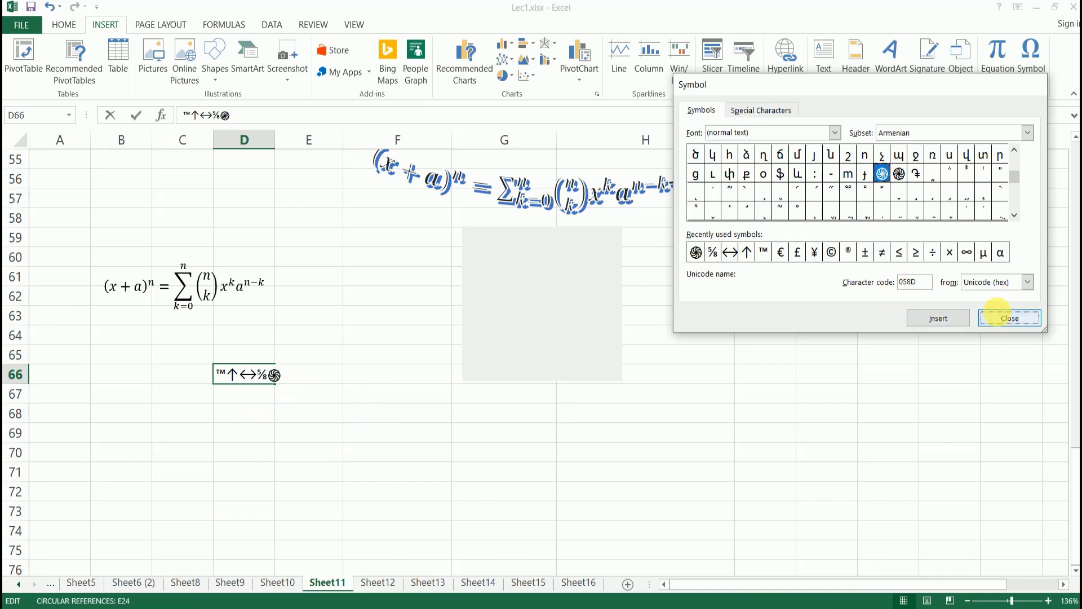
{"action": "left_click", "coordinate": [998, 314]}
Insert the same wheel-shaped symbol (character code 058D) on its own into cell F68.
{"action": "left_click", "coordinate": [379, 413]}
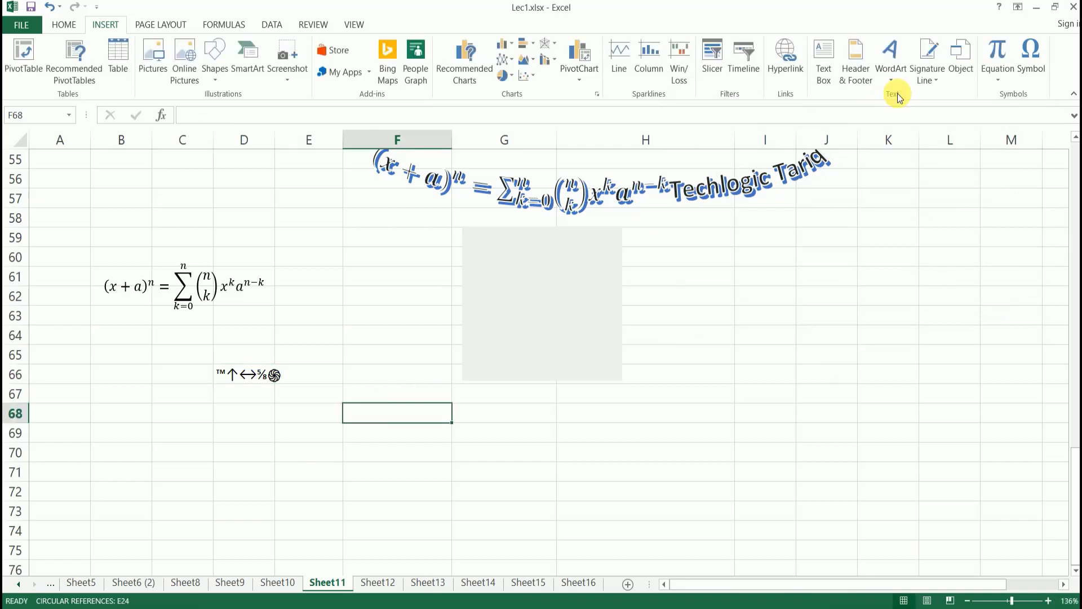
{"action": "left_click", "coordinate": [1030, 72]}
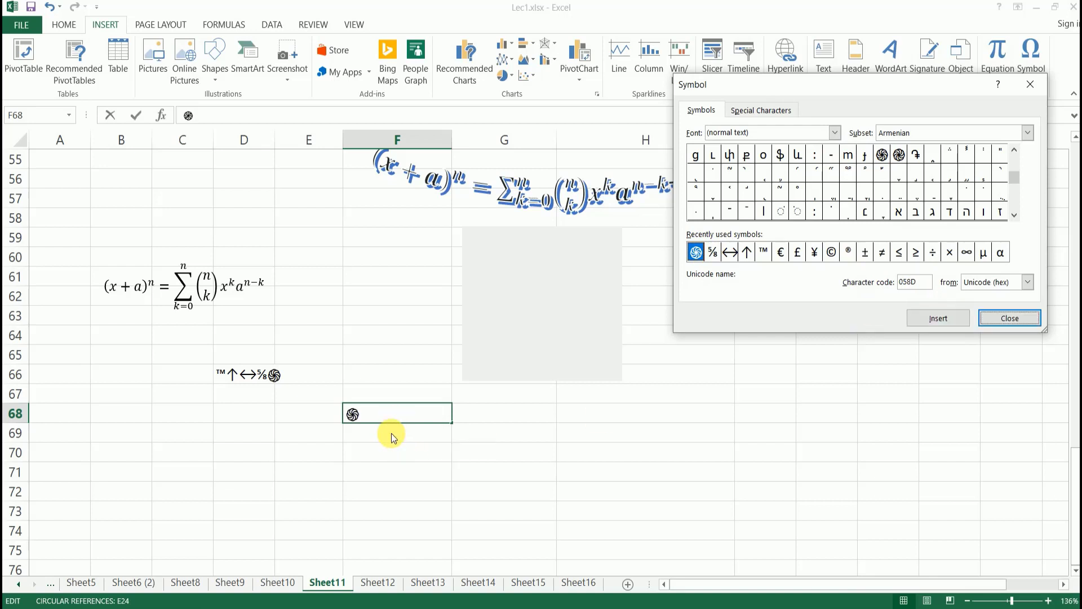
{"action": "left_click", "coordinate": [1006, 317]}
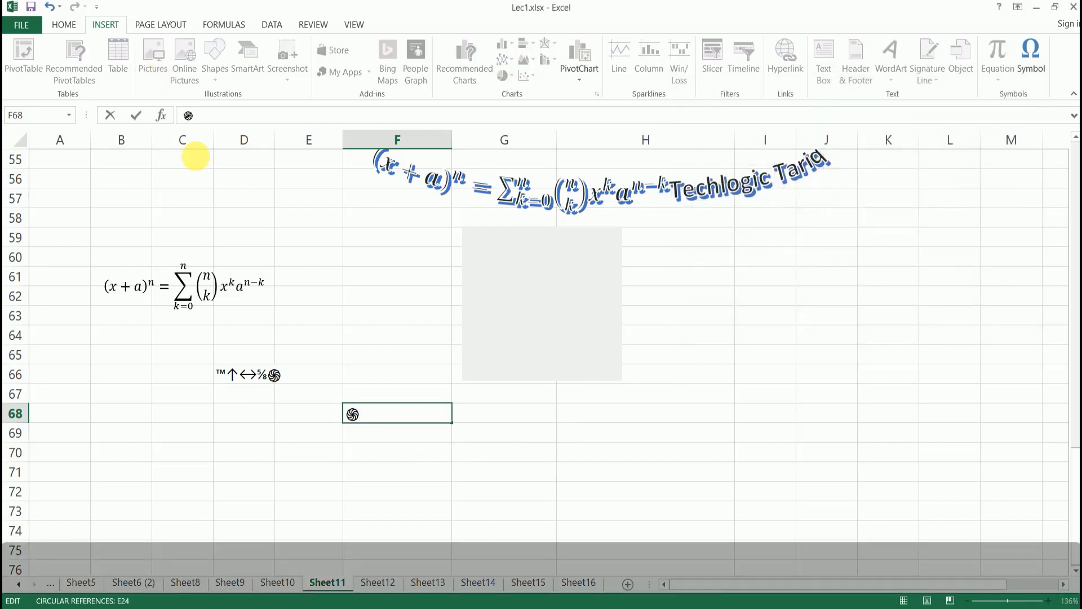
{"action": "left_click", "coordinate": [368, 429]}
Enlarge the wheel-shaped symbol in cell F68 to font size 26.
{"action": "left_click_drag", "start_coordinate": [377, 400], "coordinate": [377, 417]}
{"action": "left_click", "coordinate": [376, 418]}
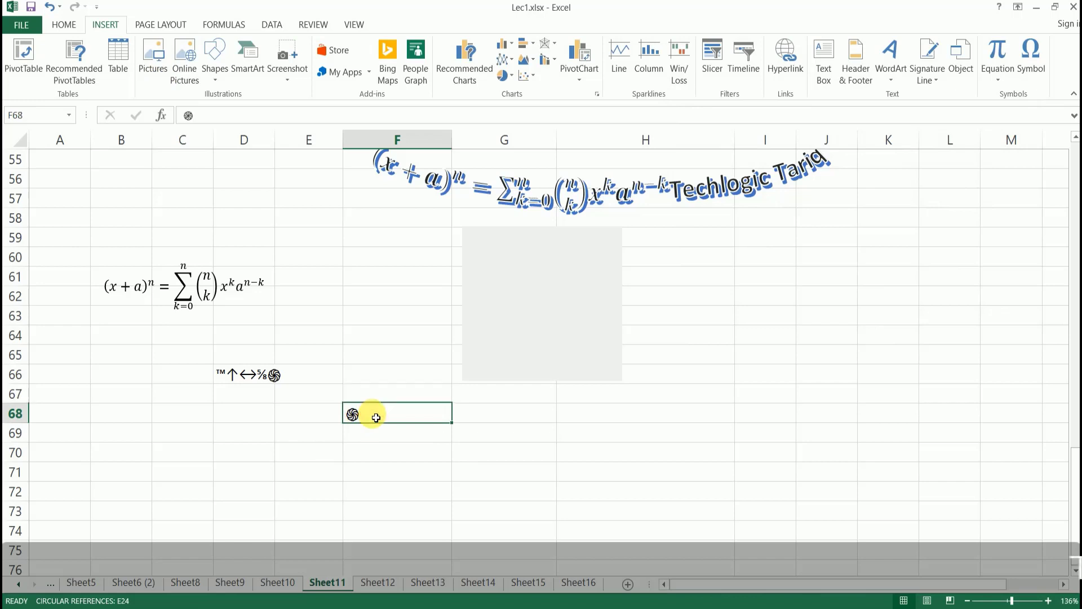
{"action": "left_click", "coordinate": [59, 25]}
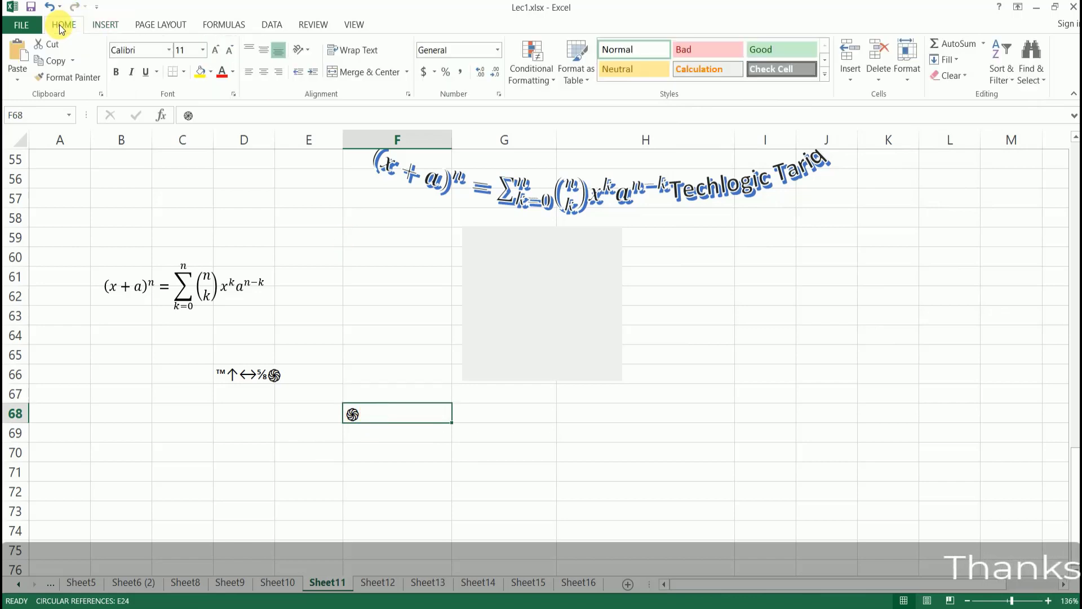
{"action": "left_click", "coordinate": [203, 51]}
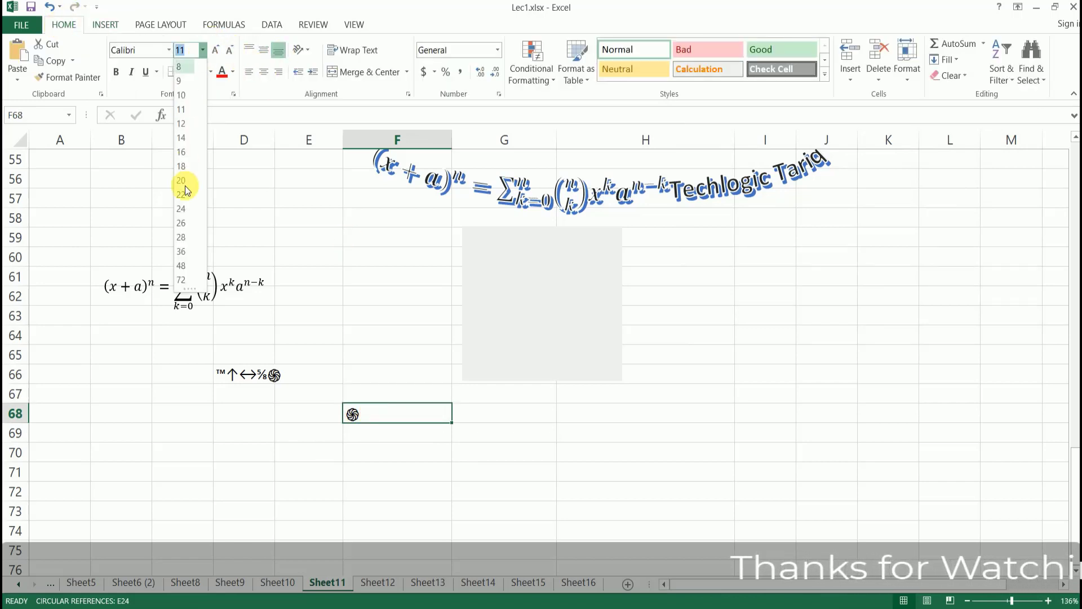
{"action": "left_click", "coordinate": [186, 220]}
{"action": "left_click", "coordinate": [425, 473]}
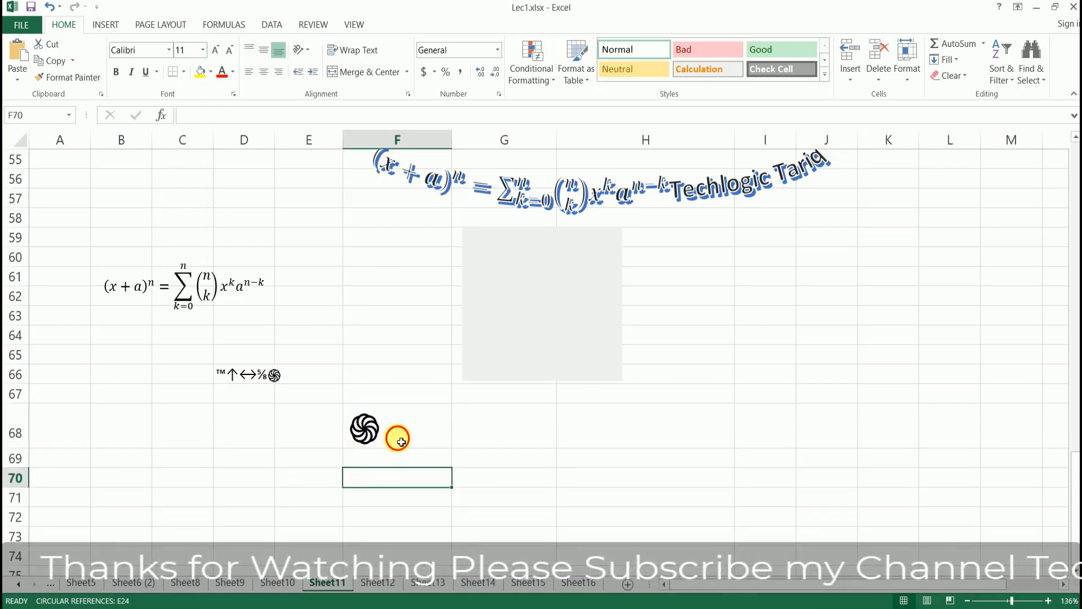
{"action": "left_click", "coordinate": [399, 435]}
{"action": "left_click", "coordinate": [105, 24]}
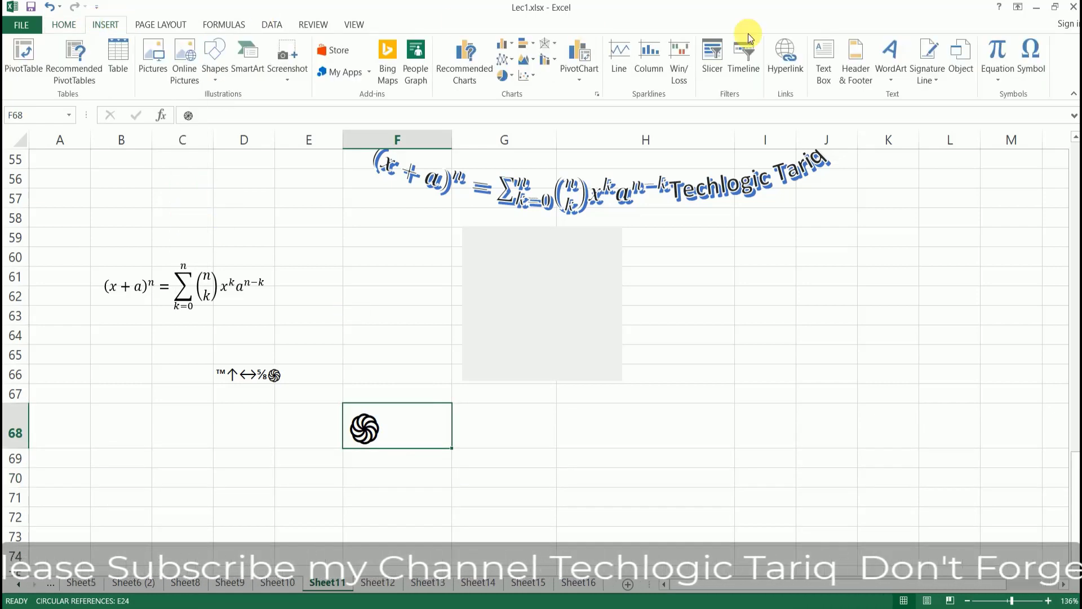